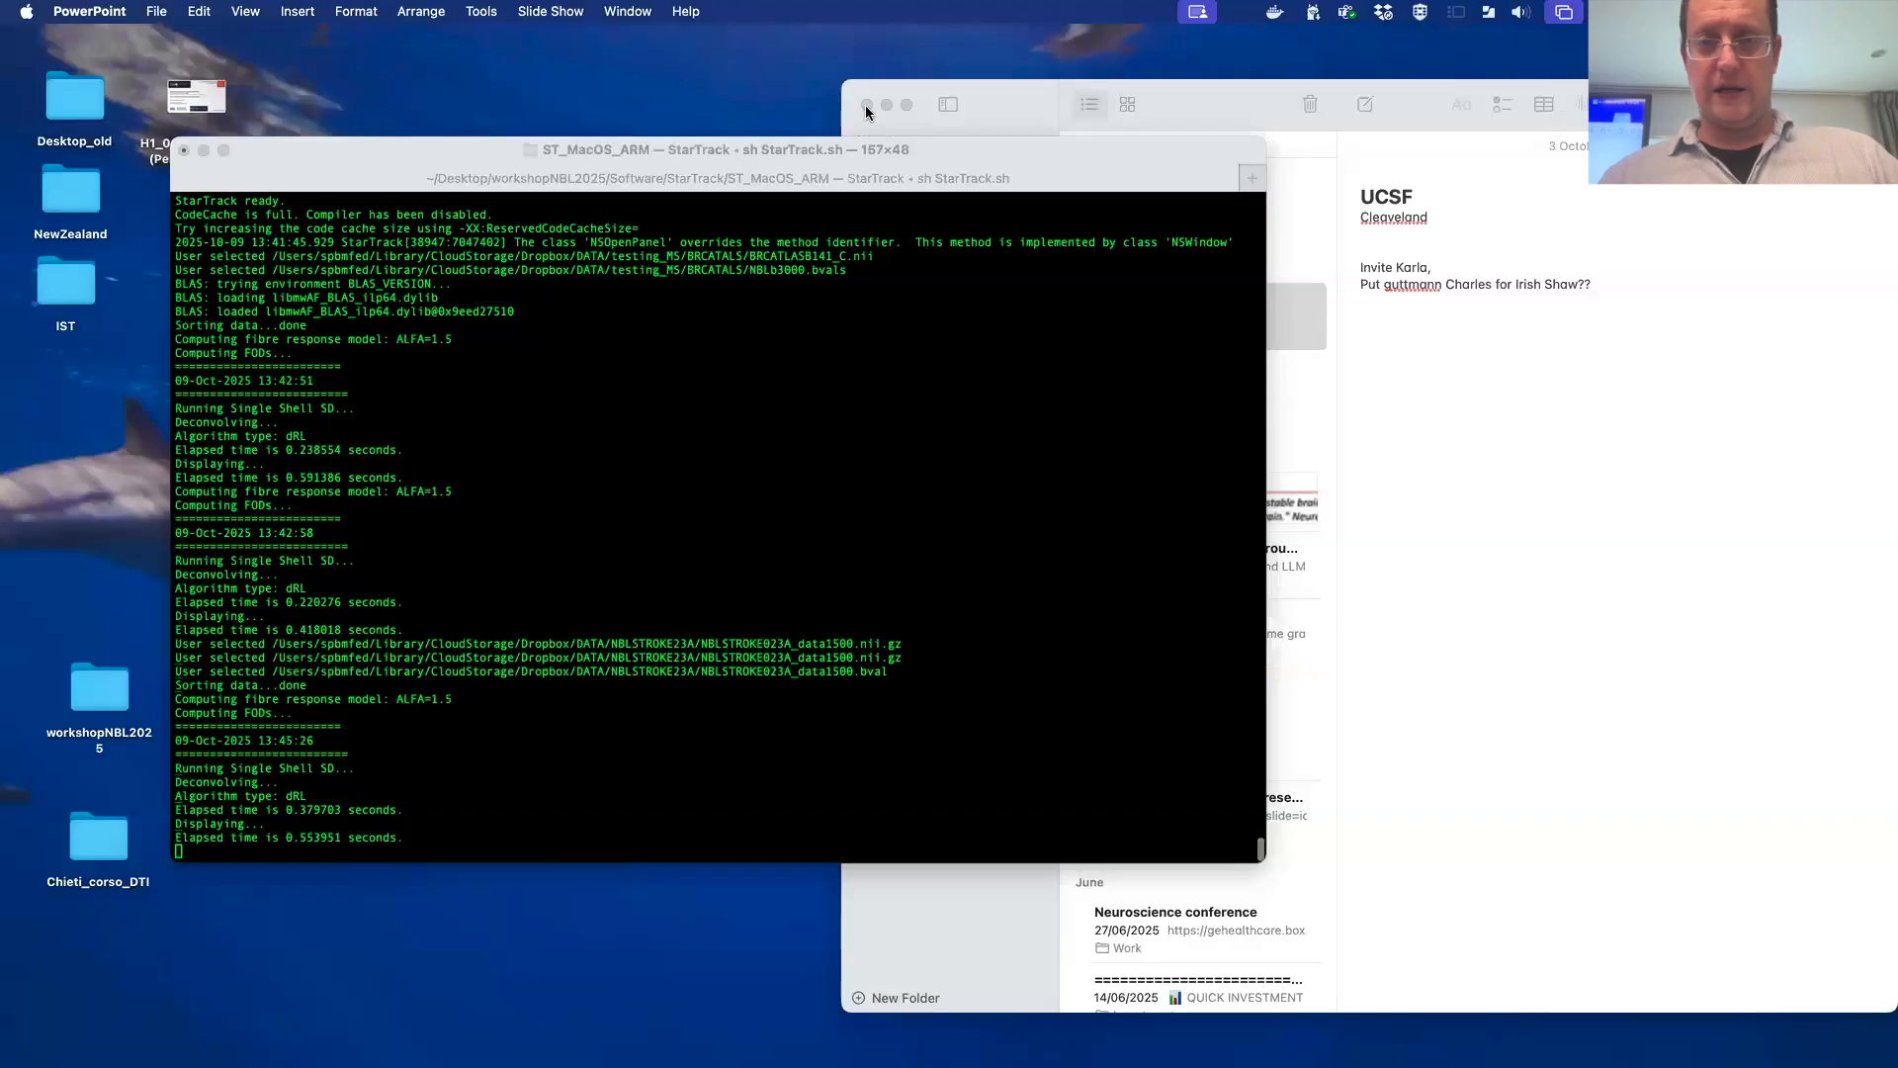
Step: Close the notes window and switch to the desktop that holds the open NBLcalibrate window
click(866, 105)
mouse_move(922, 1056)
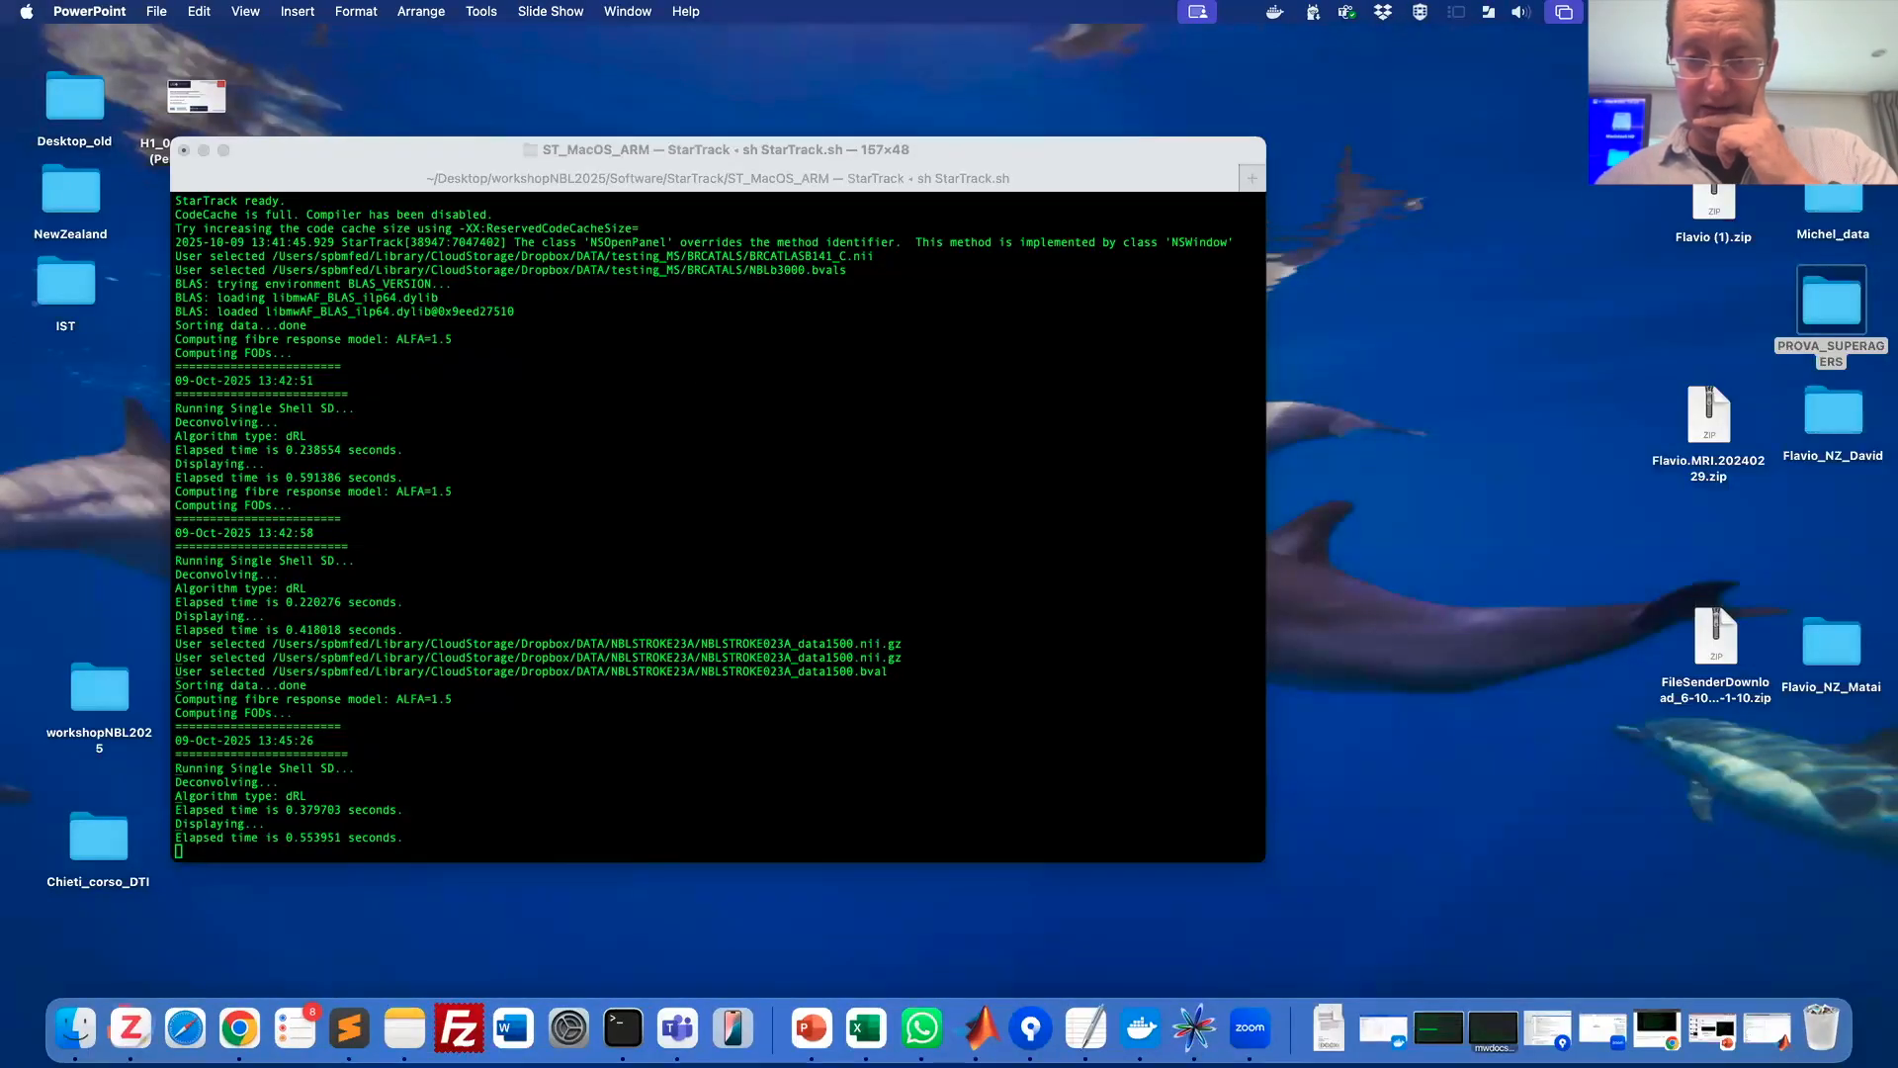
click(1203, 1040)
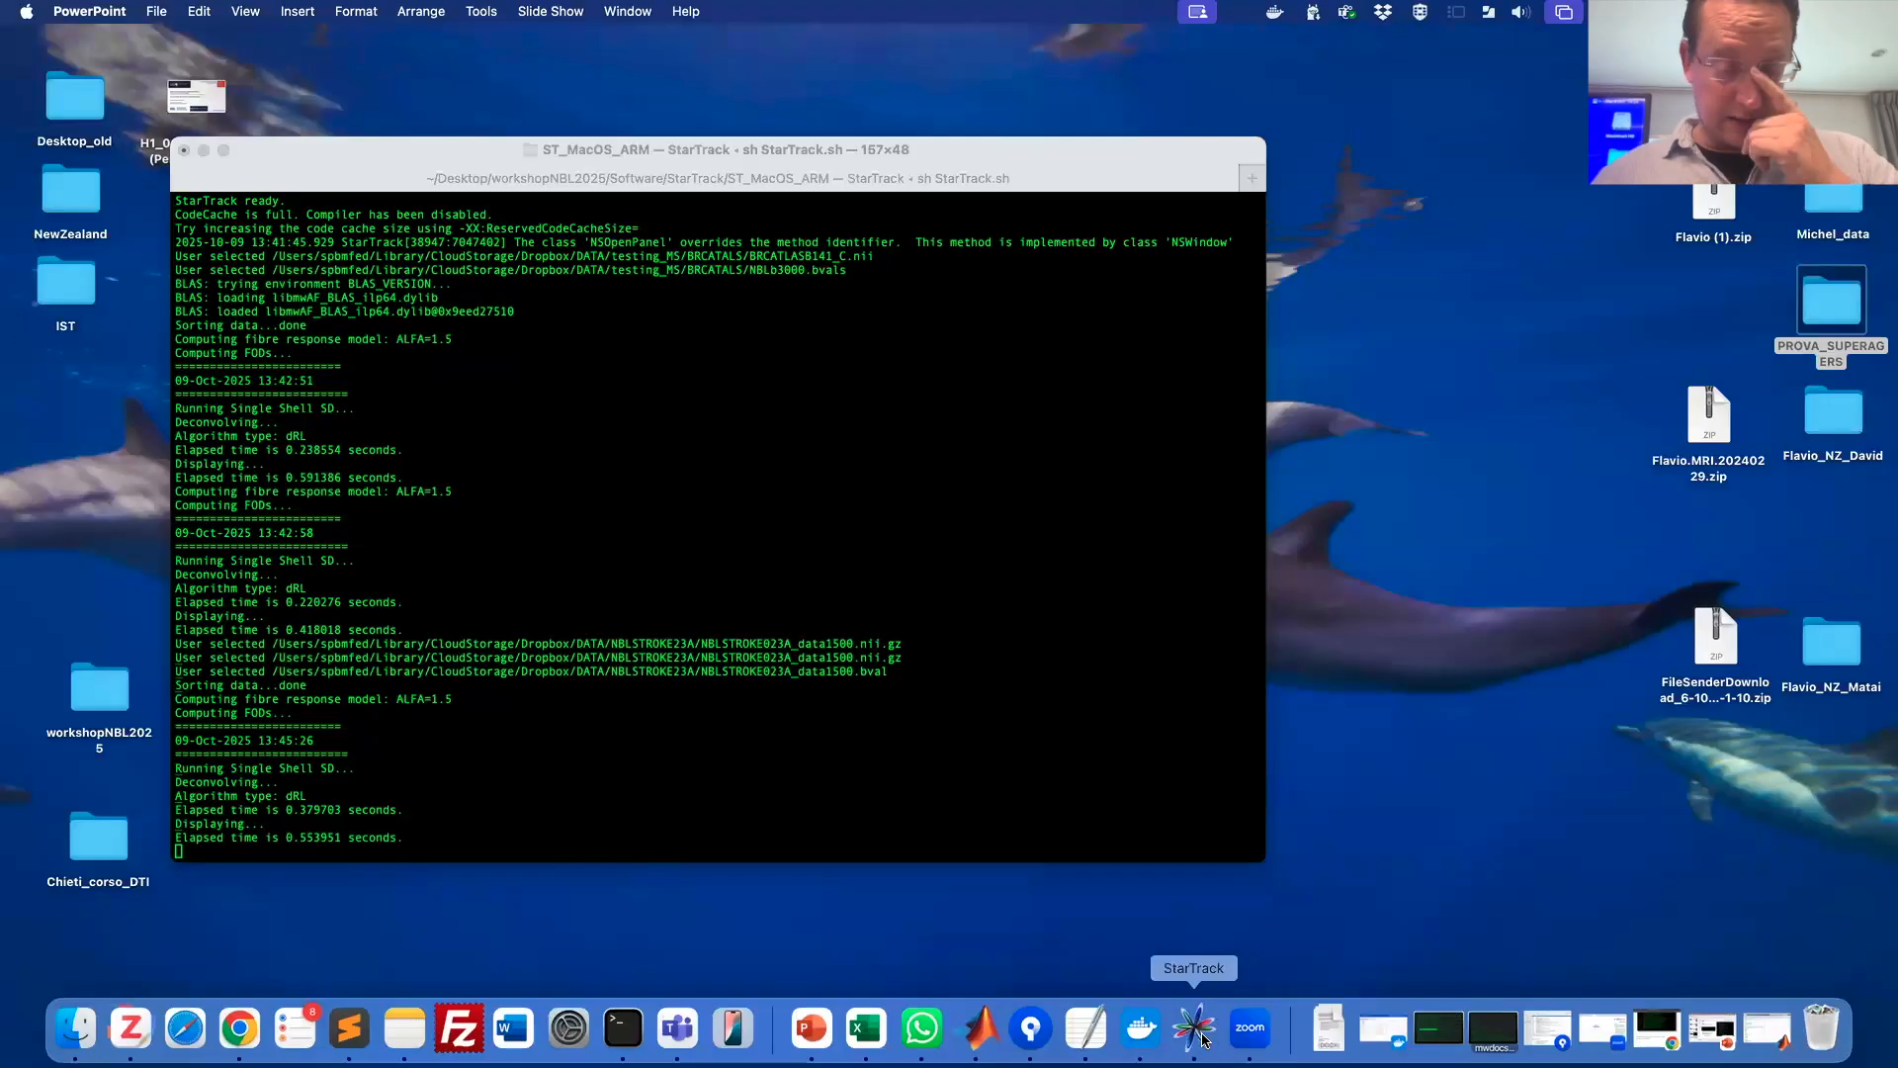
key(ctrl+Up)
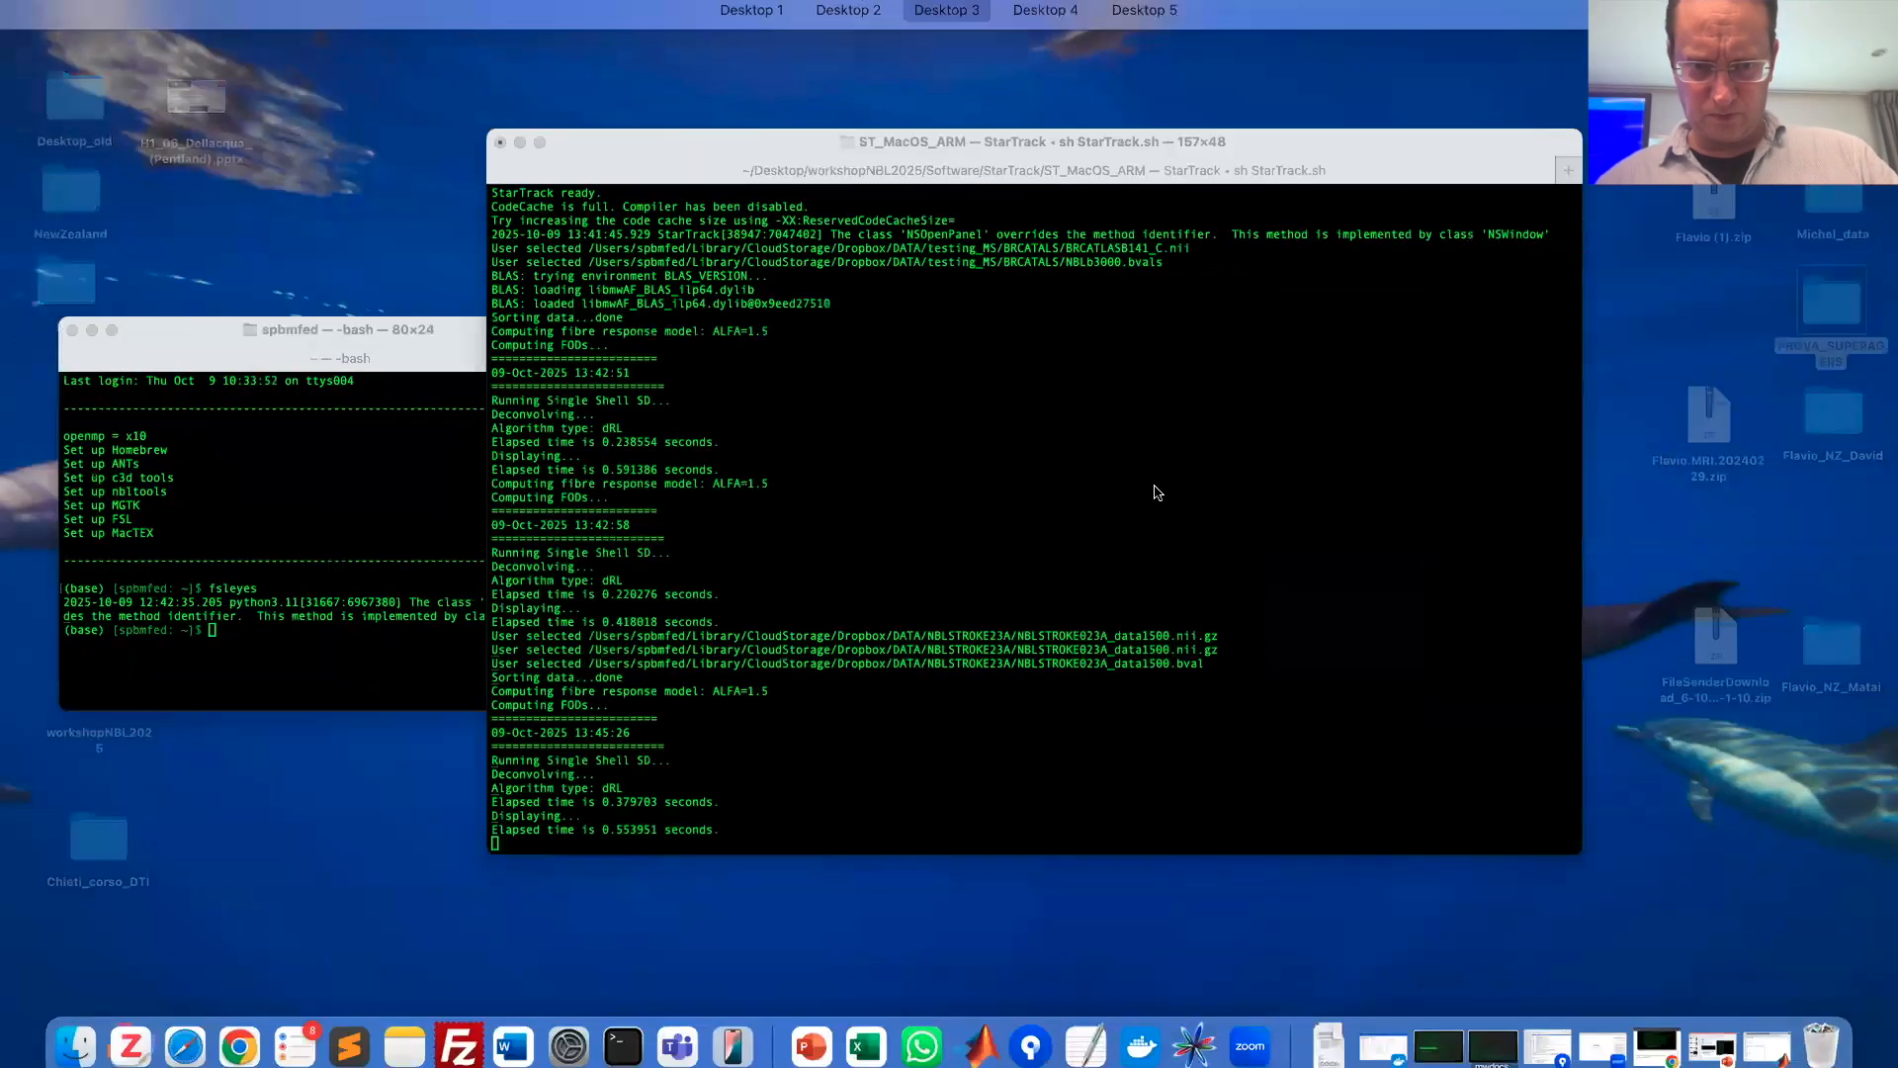
click(1156, 491)
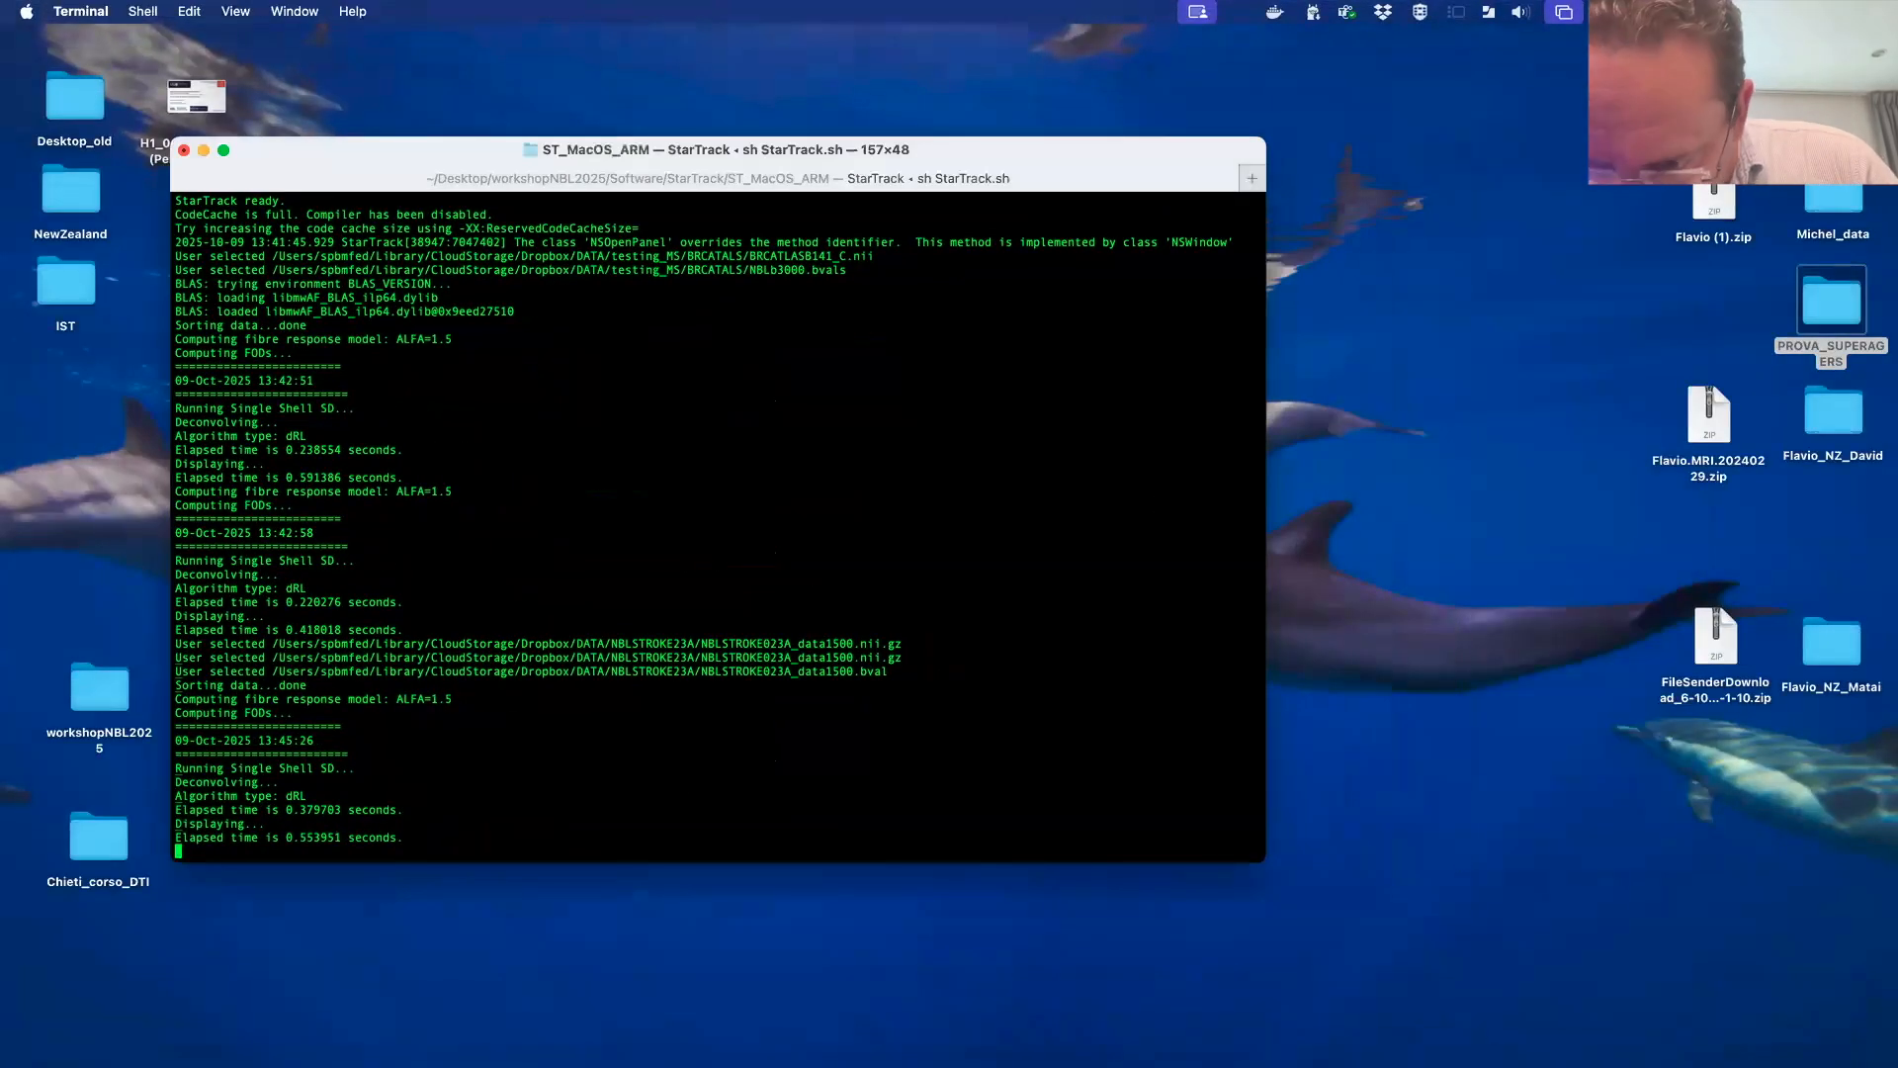
mouse_move(1382, 1038)
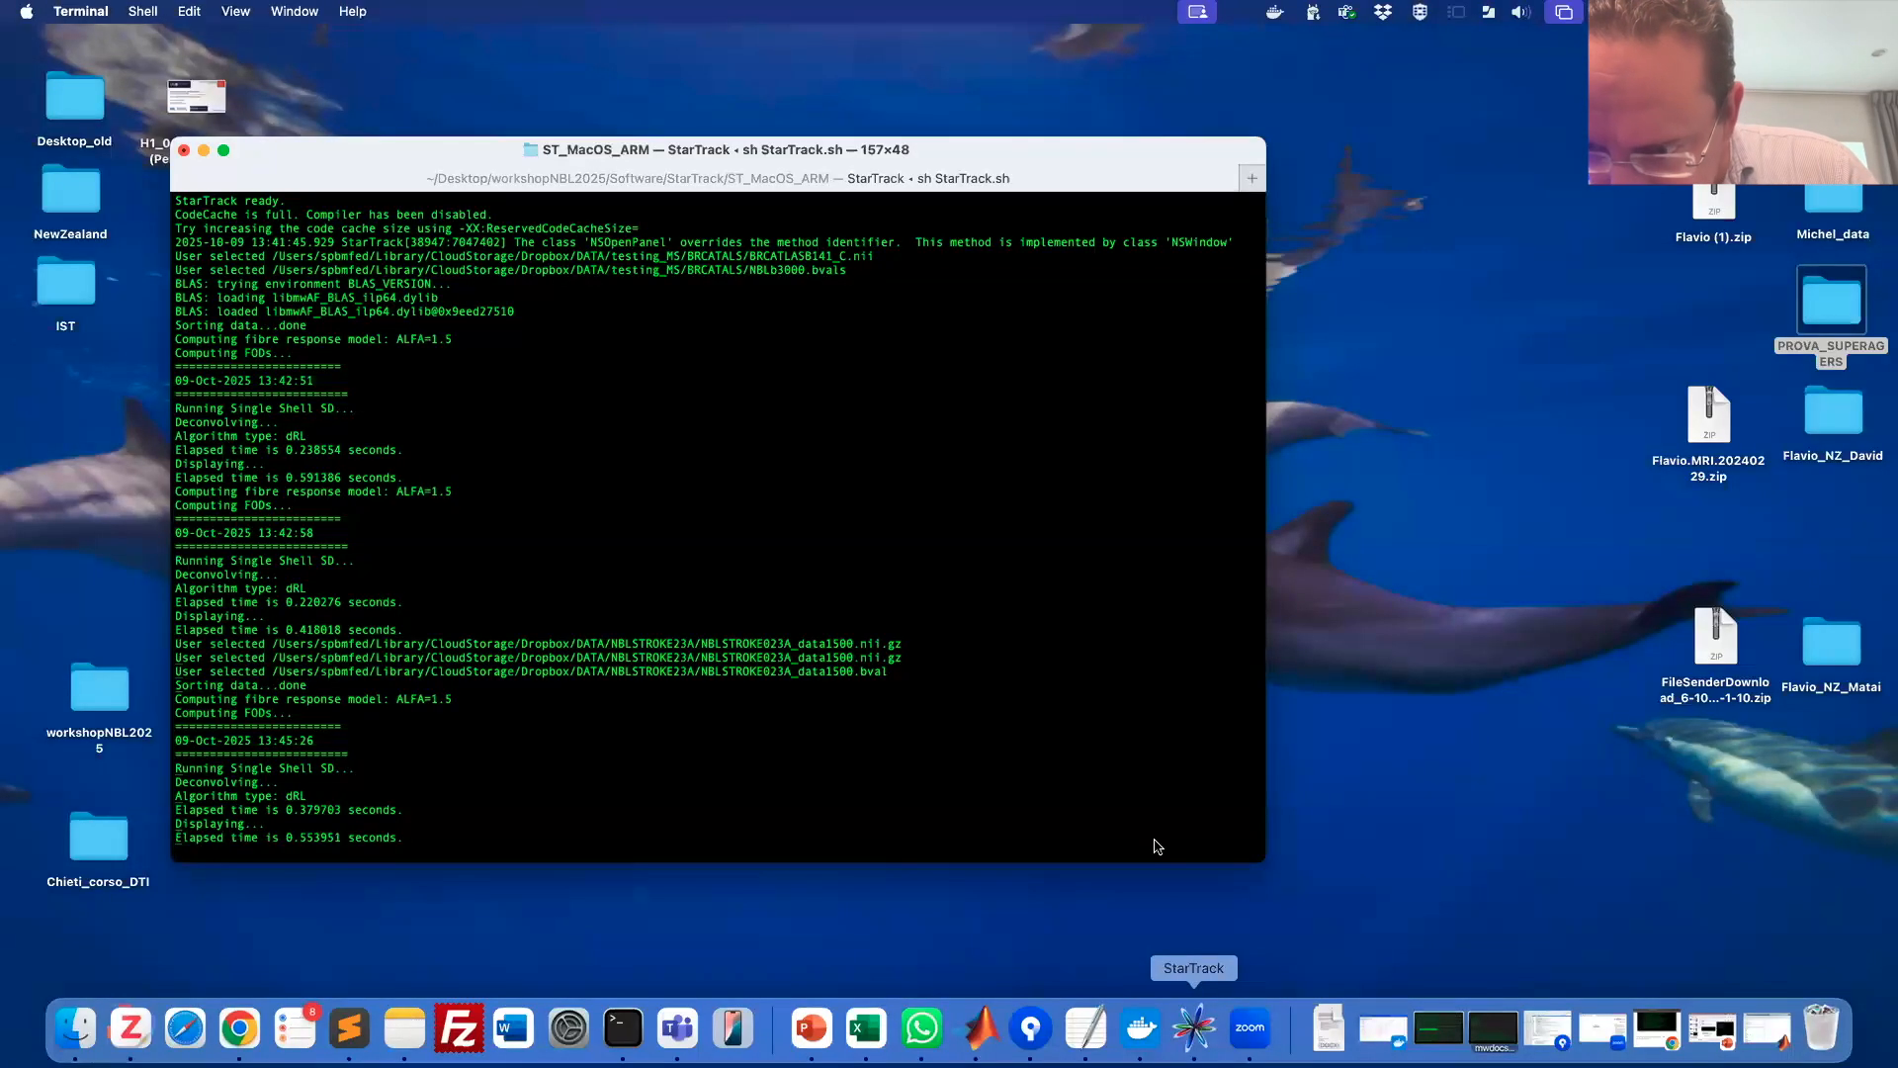
key(ctrl+Right)
key(ctrl+Right)
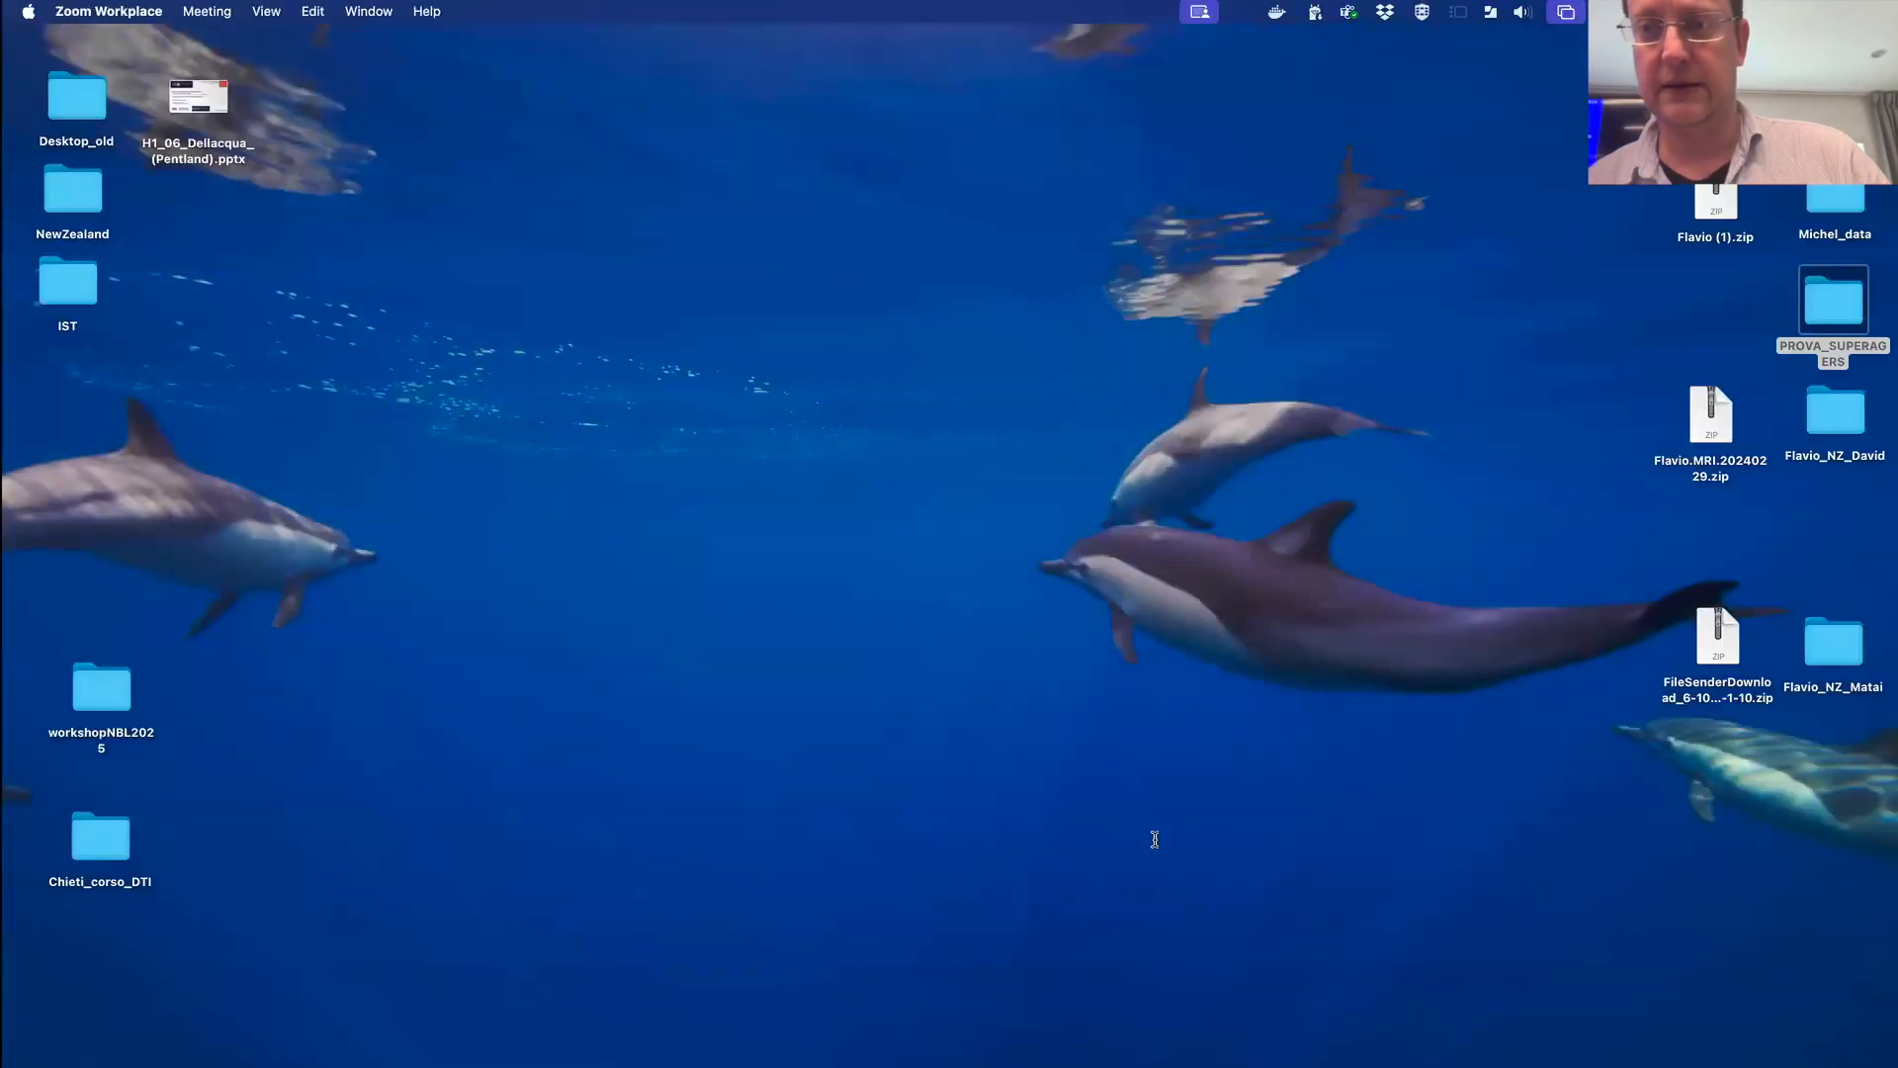
key(ctrl+Right)
key(ctrl+Right)
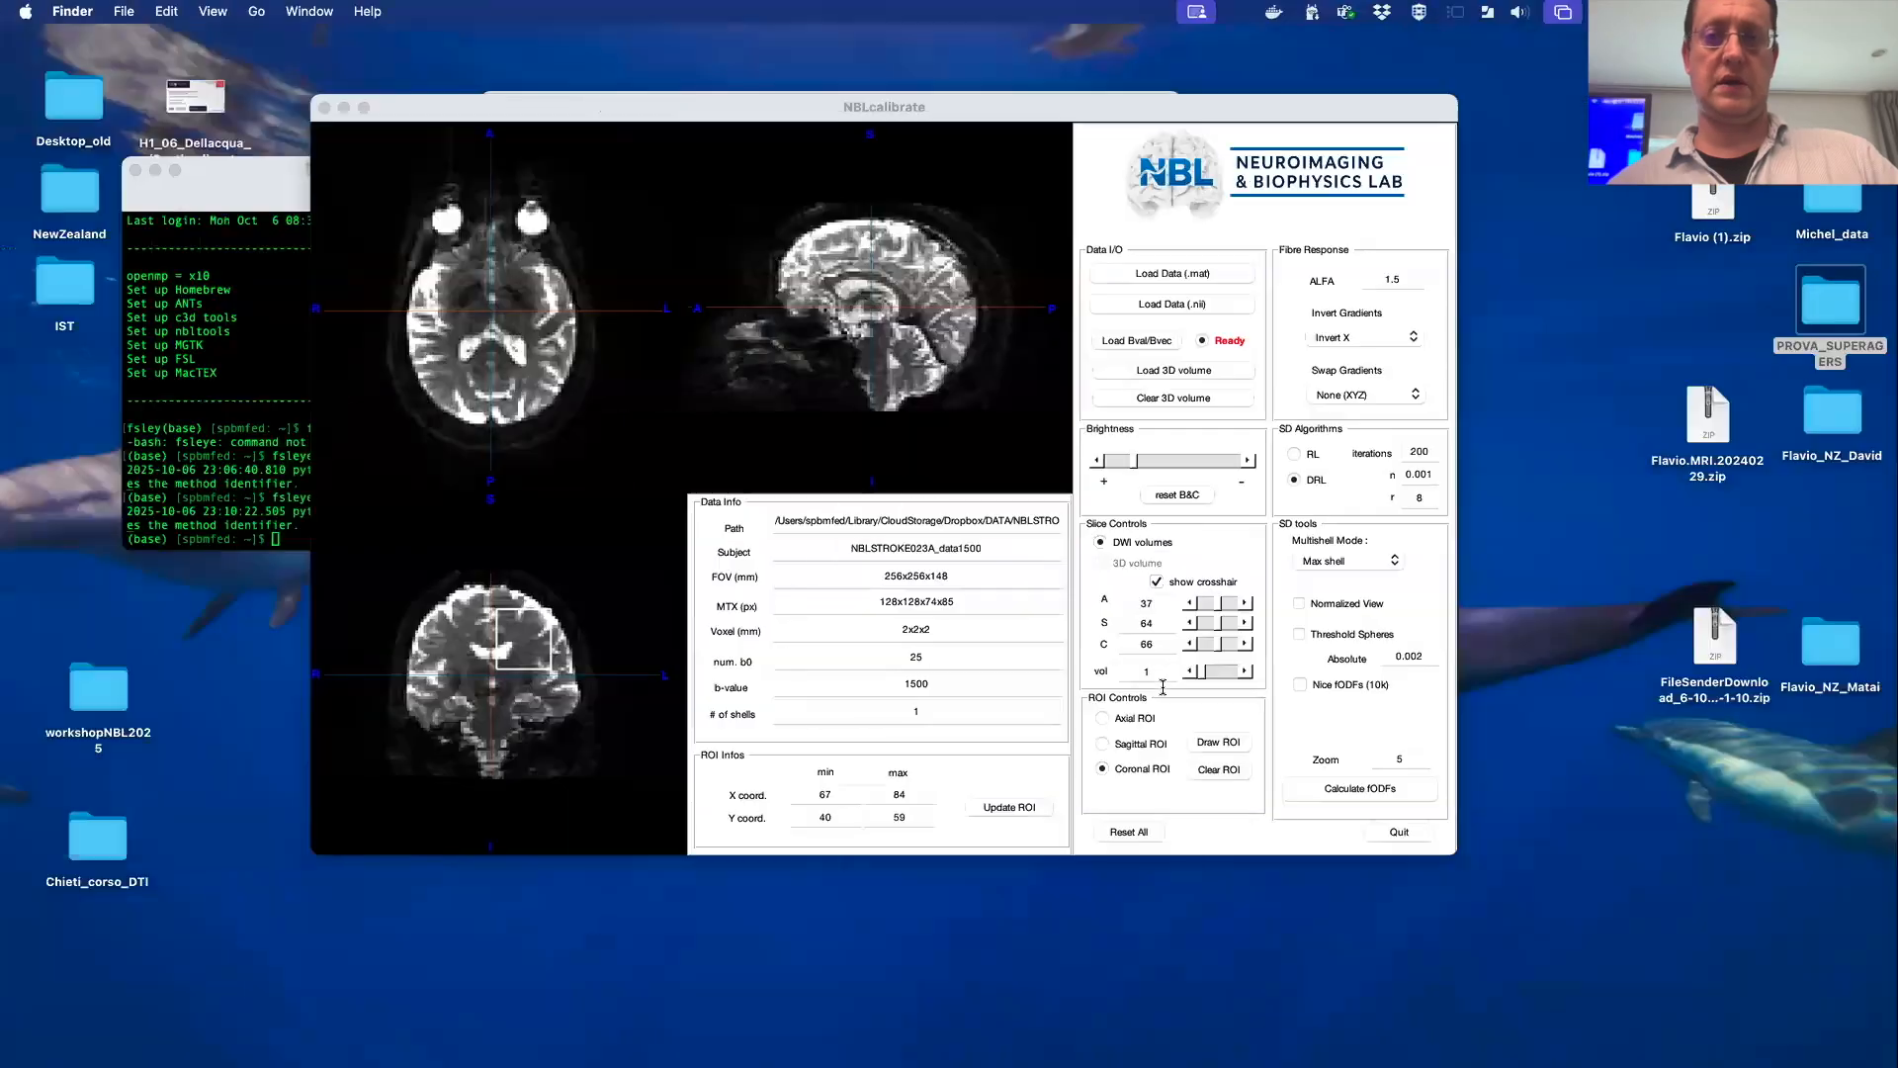
Step: Gather the NBLcalibrate and StarTrack windows on the desktop with the StarTrack Terminal session
drag(730, 107, 1053, 109)
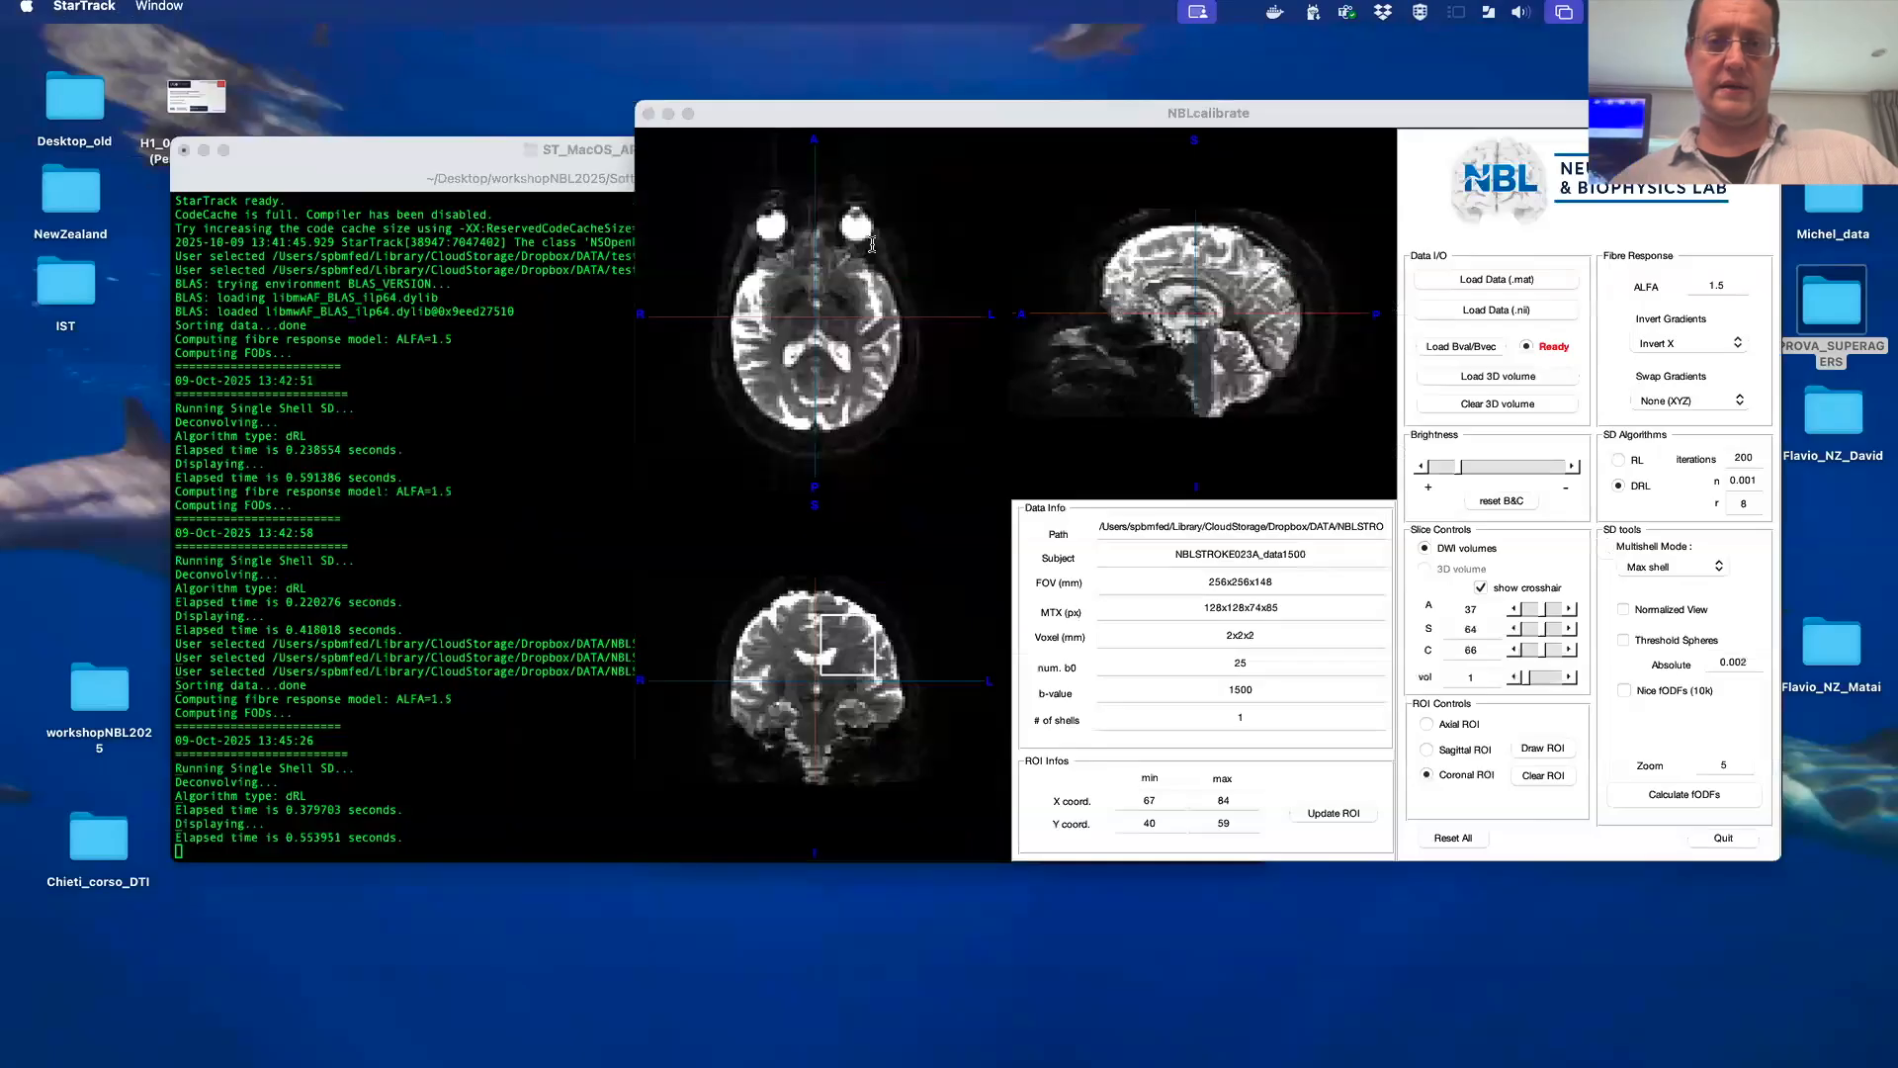
key(ctrl+Left)
key(ctrl+Left)
drag(717, 111, 959, 301)
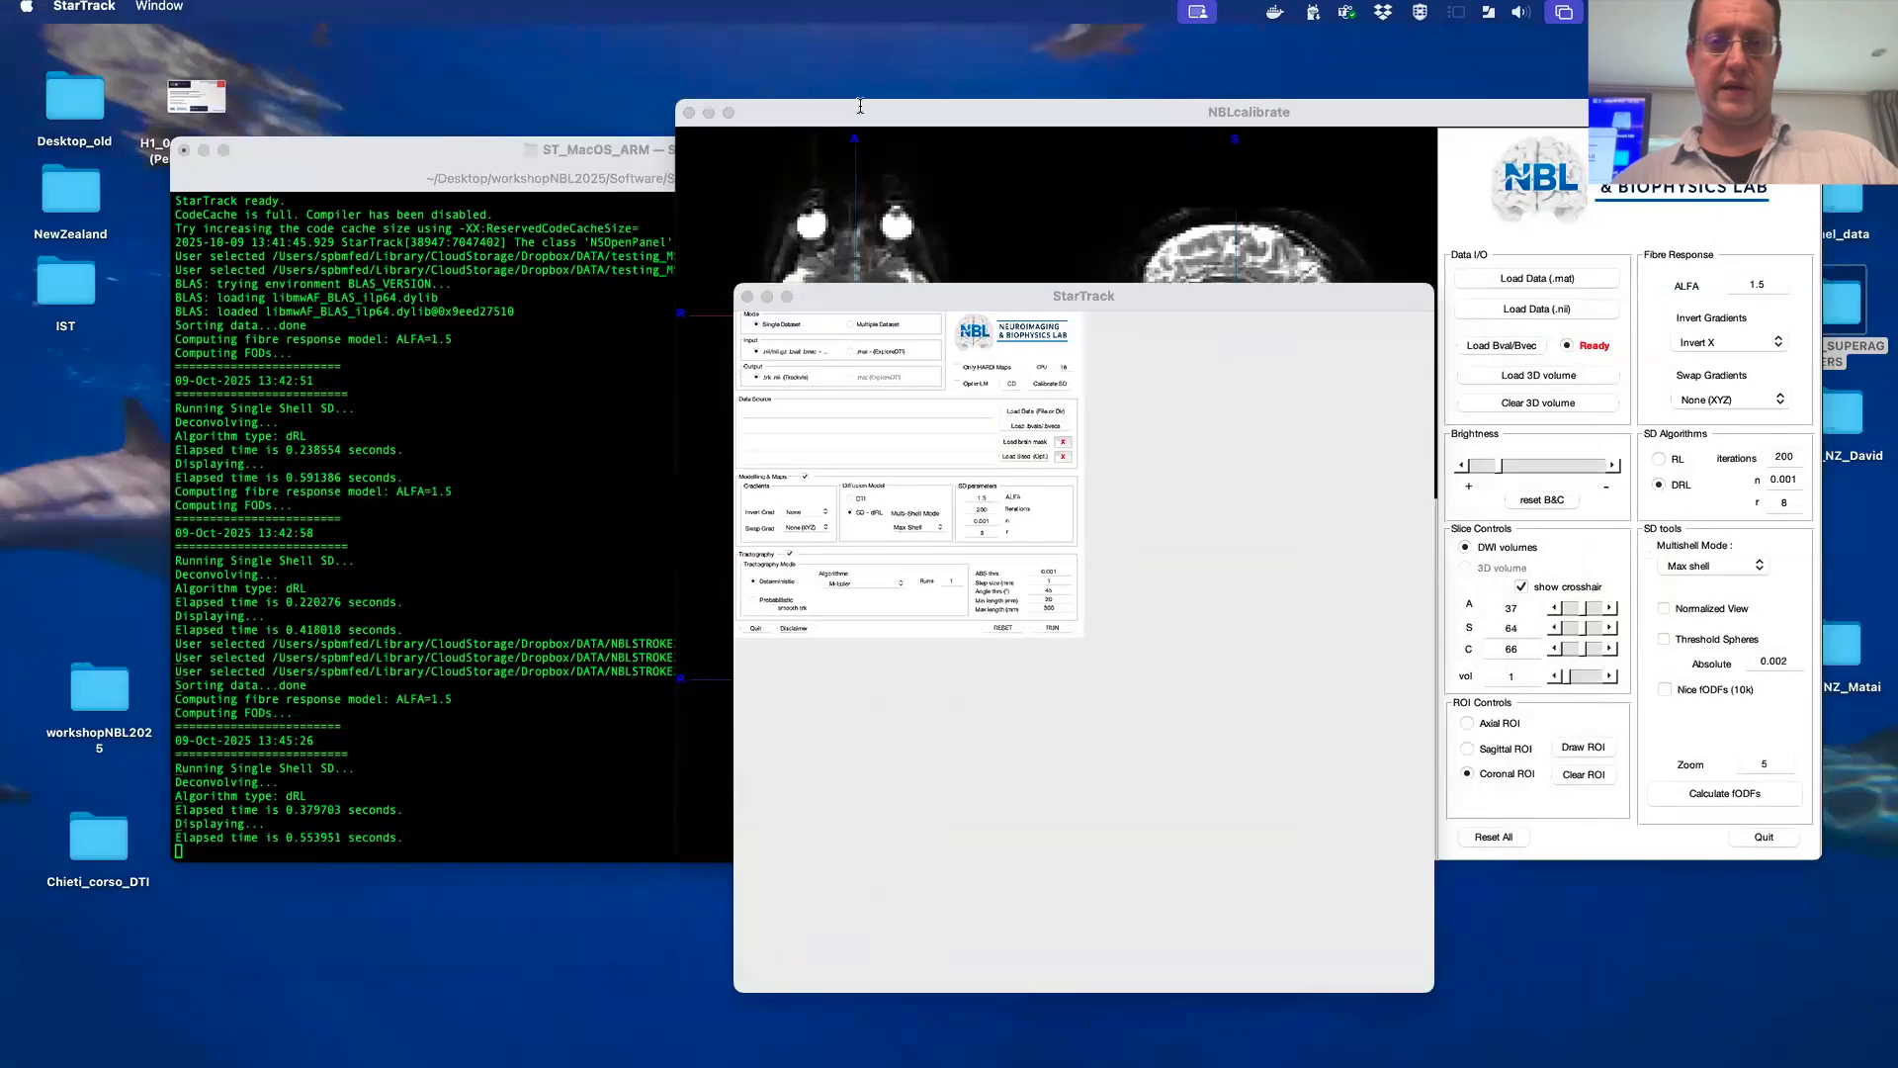
Step: Close the Terminal window running StarTrack.sh and terminate its running processes
click(692, 114)
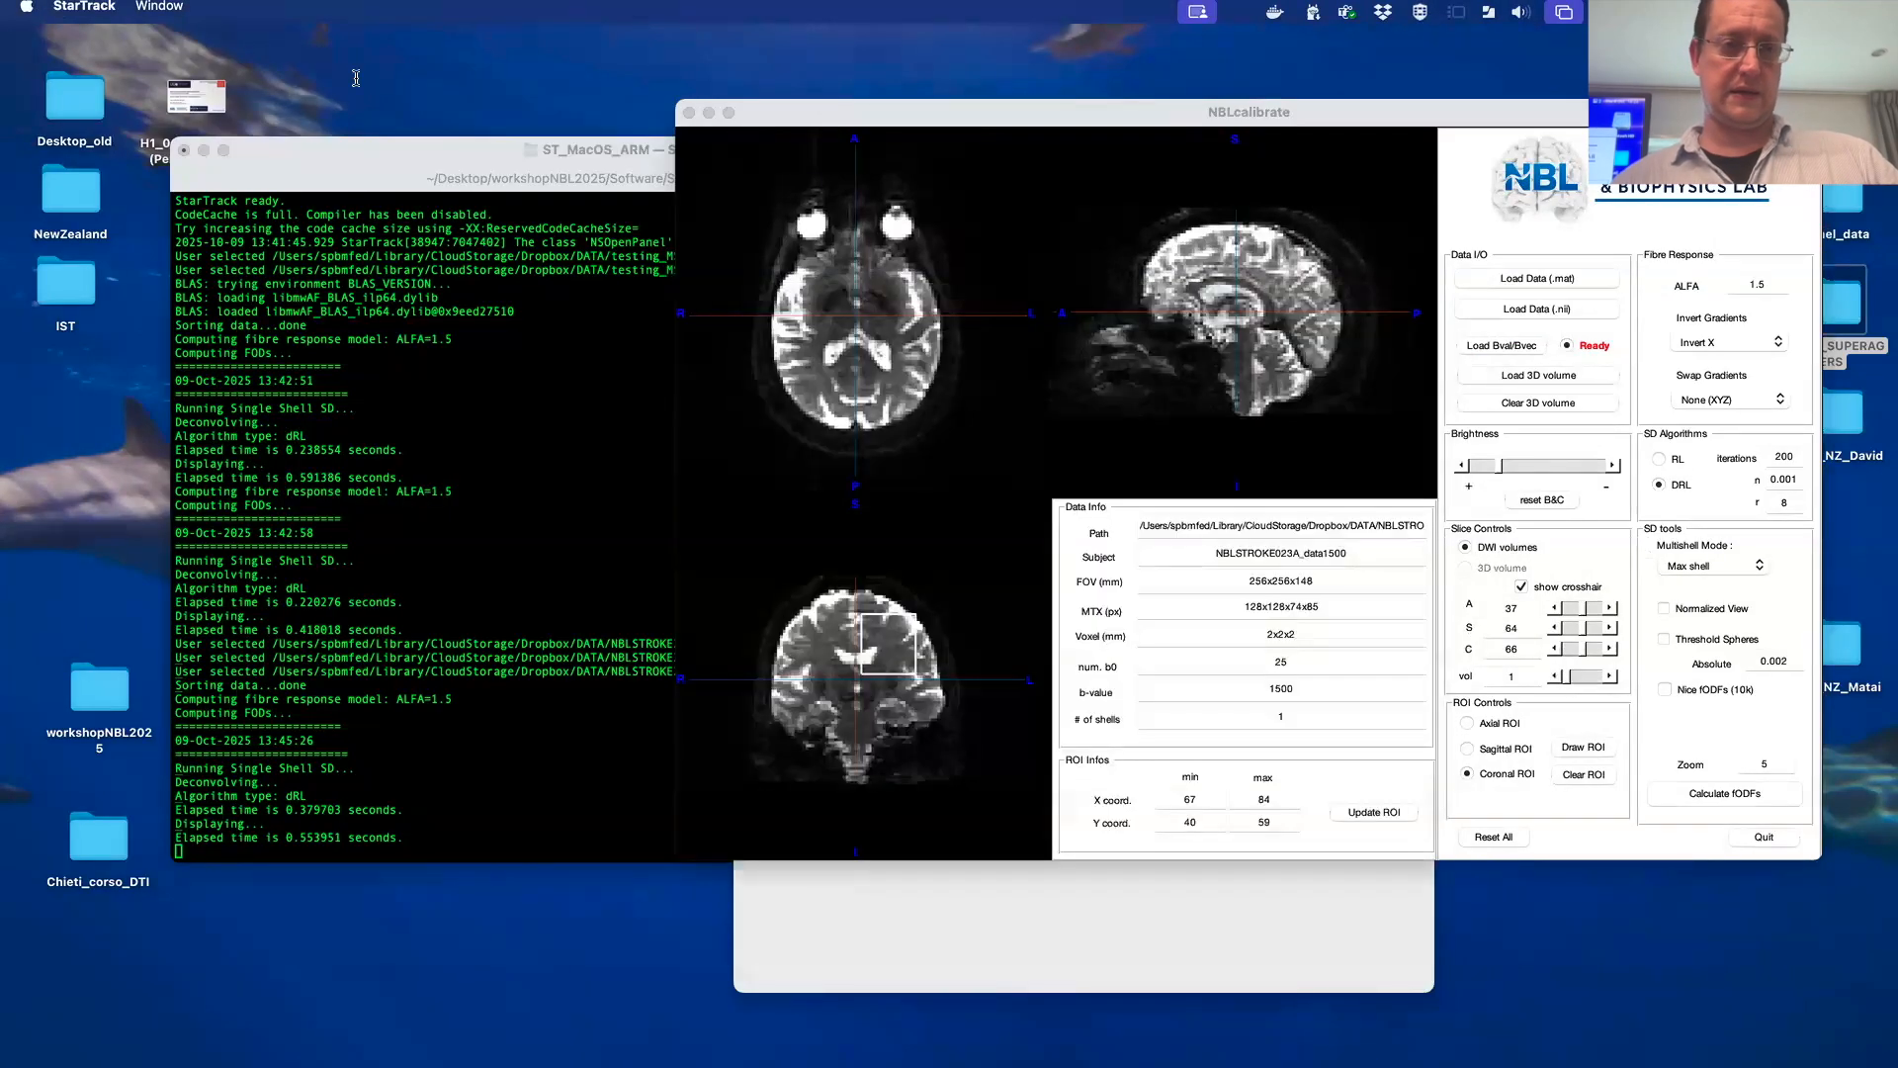
click(184, 150)
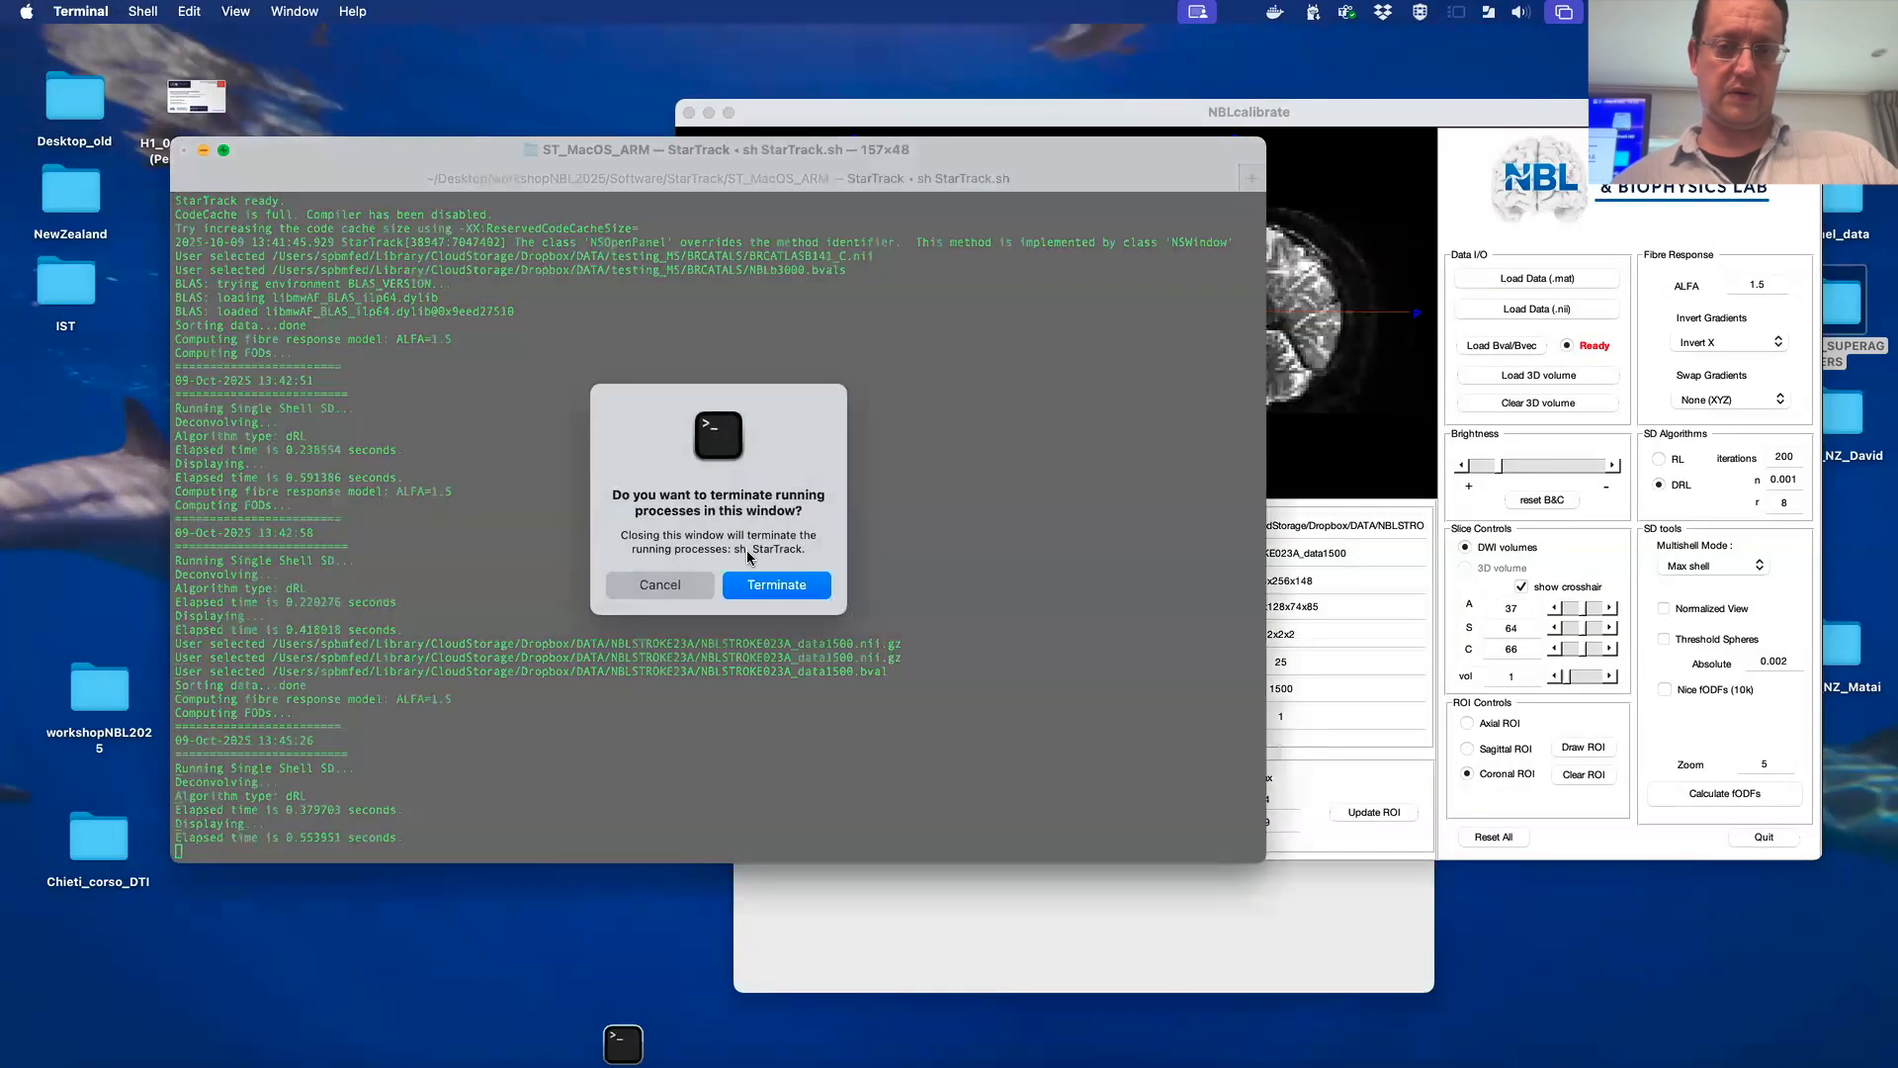
click(772, 582)
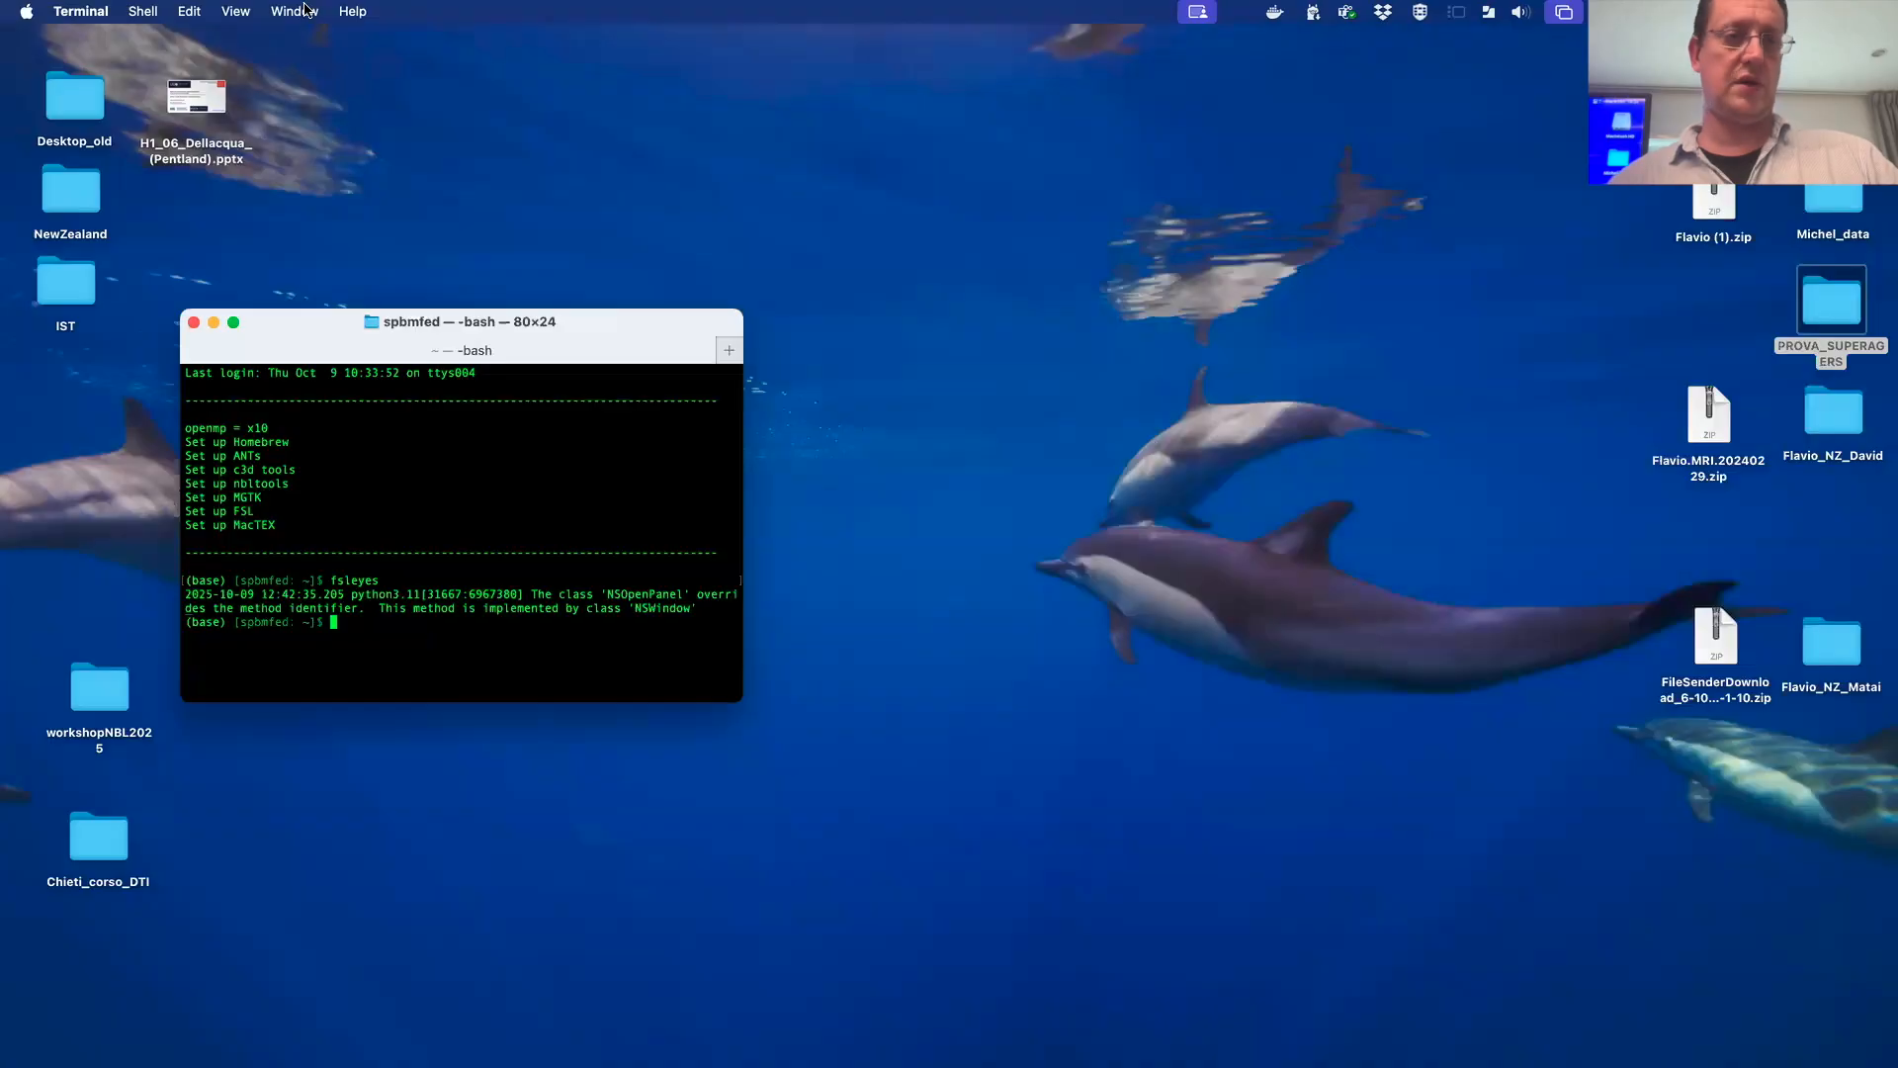
Step: Open a new Terminal window with the Homebrew profile and change into the Desktop/workshopNBL2025 folder
click(142, 10)
mouse_move(156, 40)
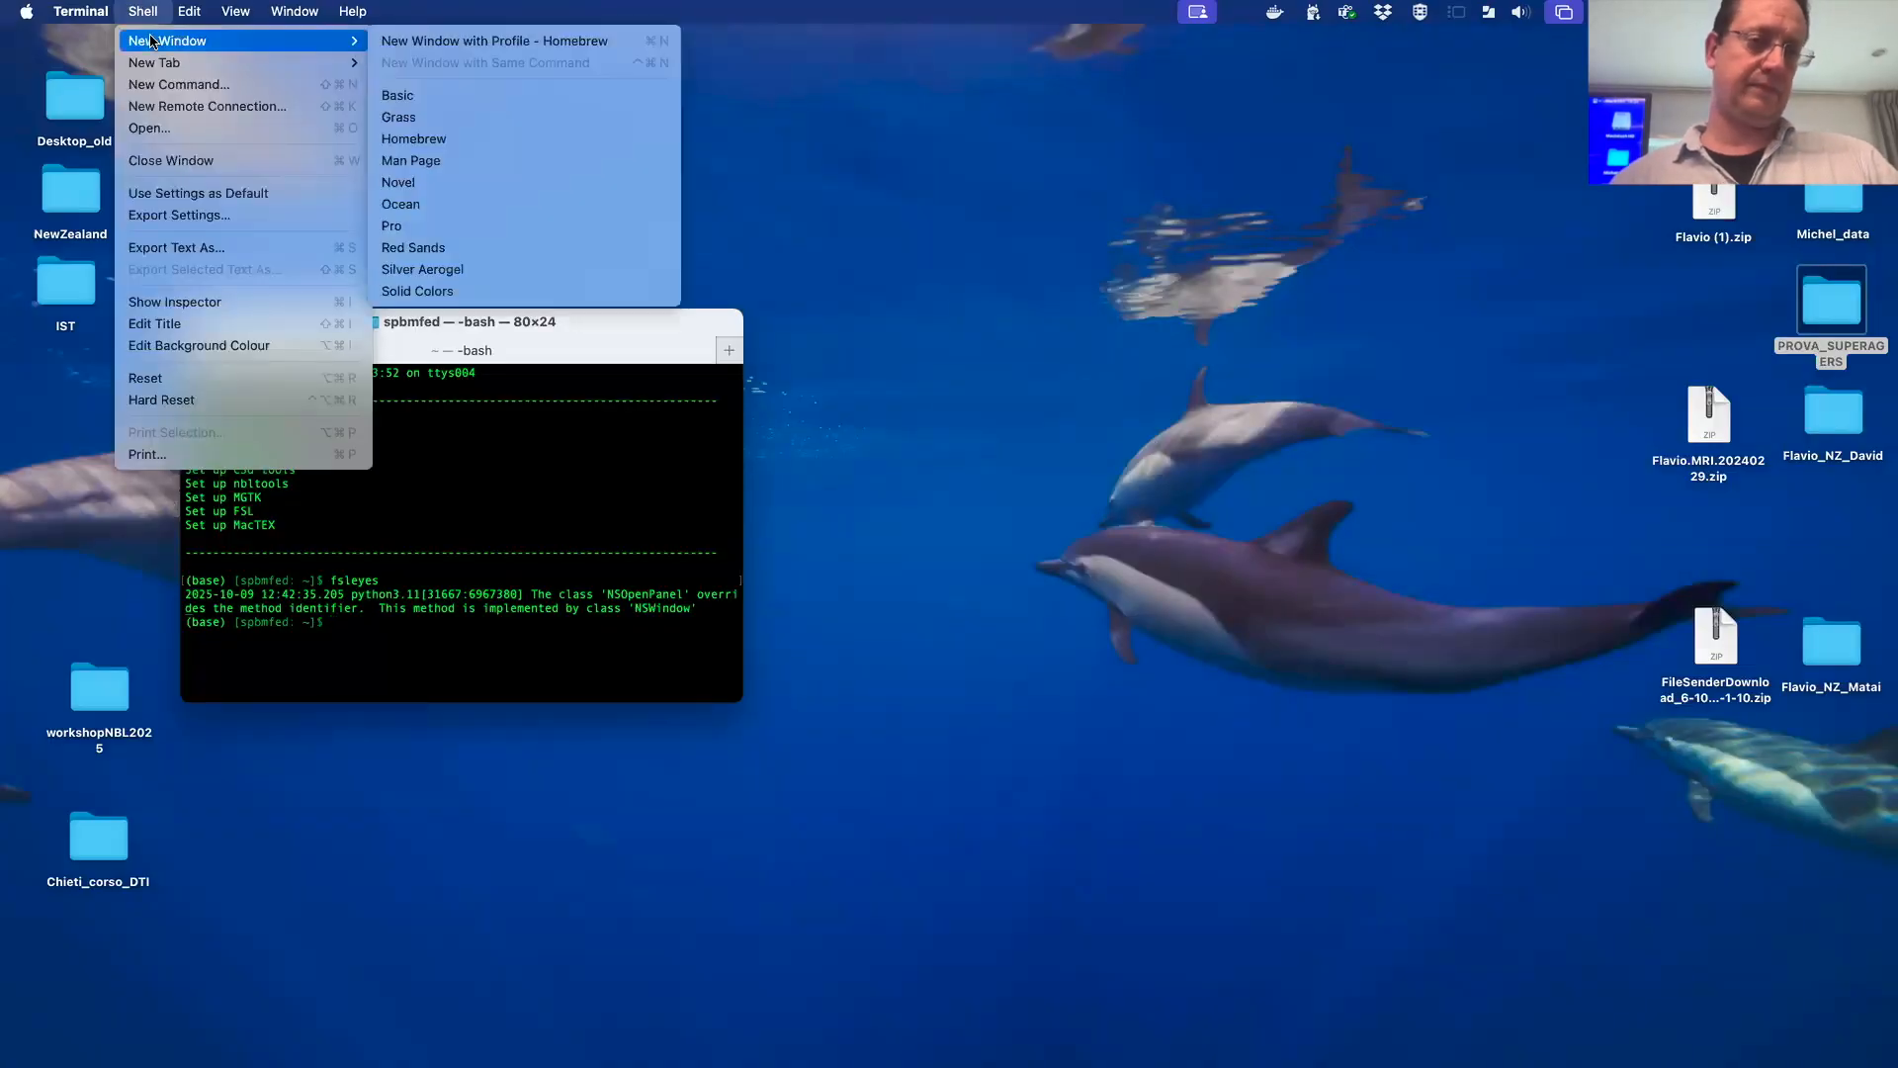
click(435, 42)
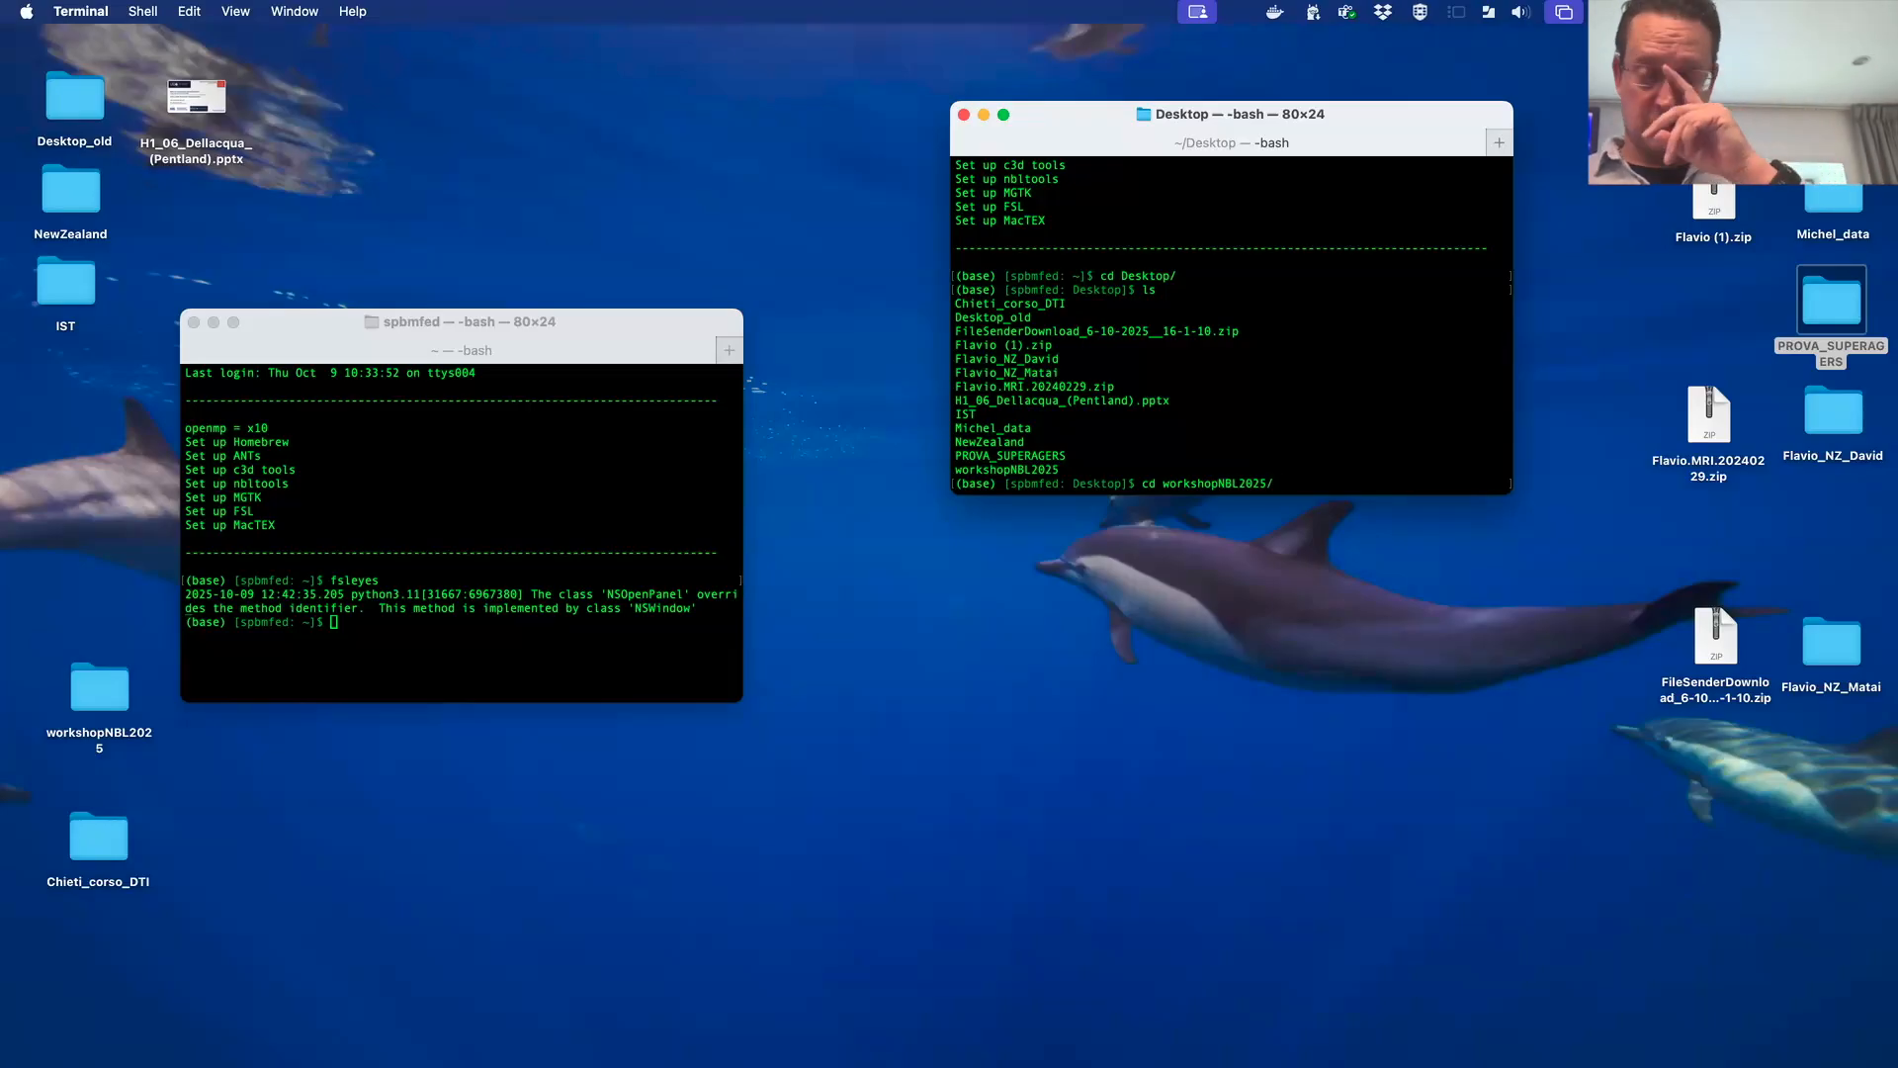
key(Return)
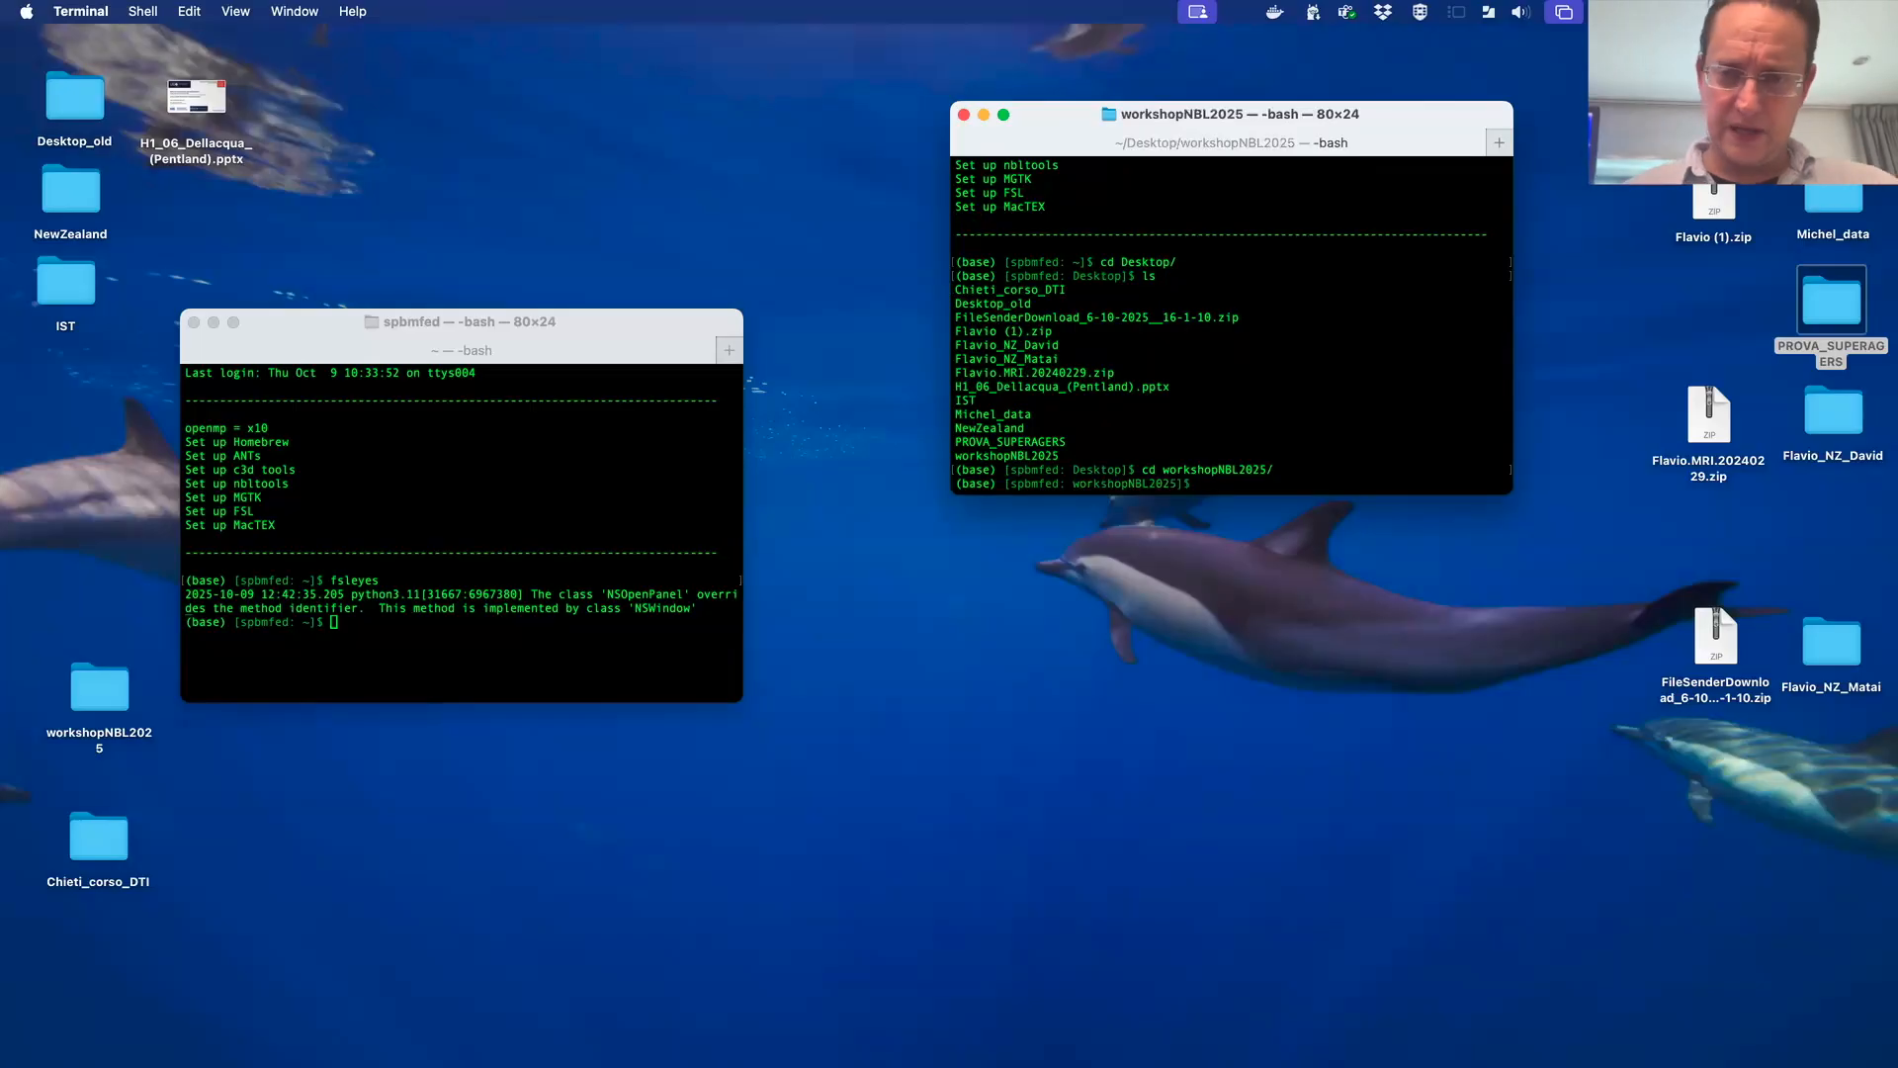
Step: Change the Terminal's directory to Software/StarTrack/ST_MacOS_ARM
text(cd )
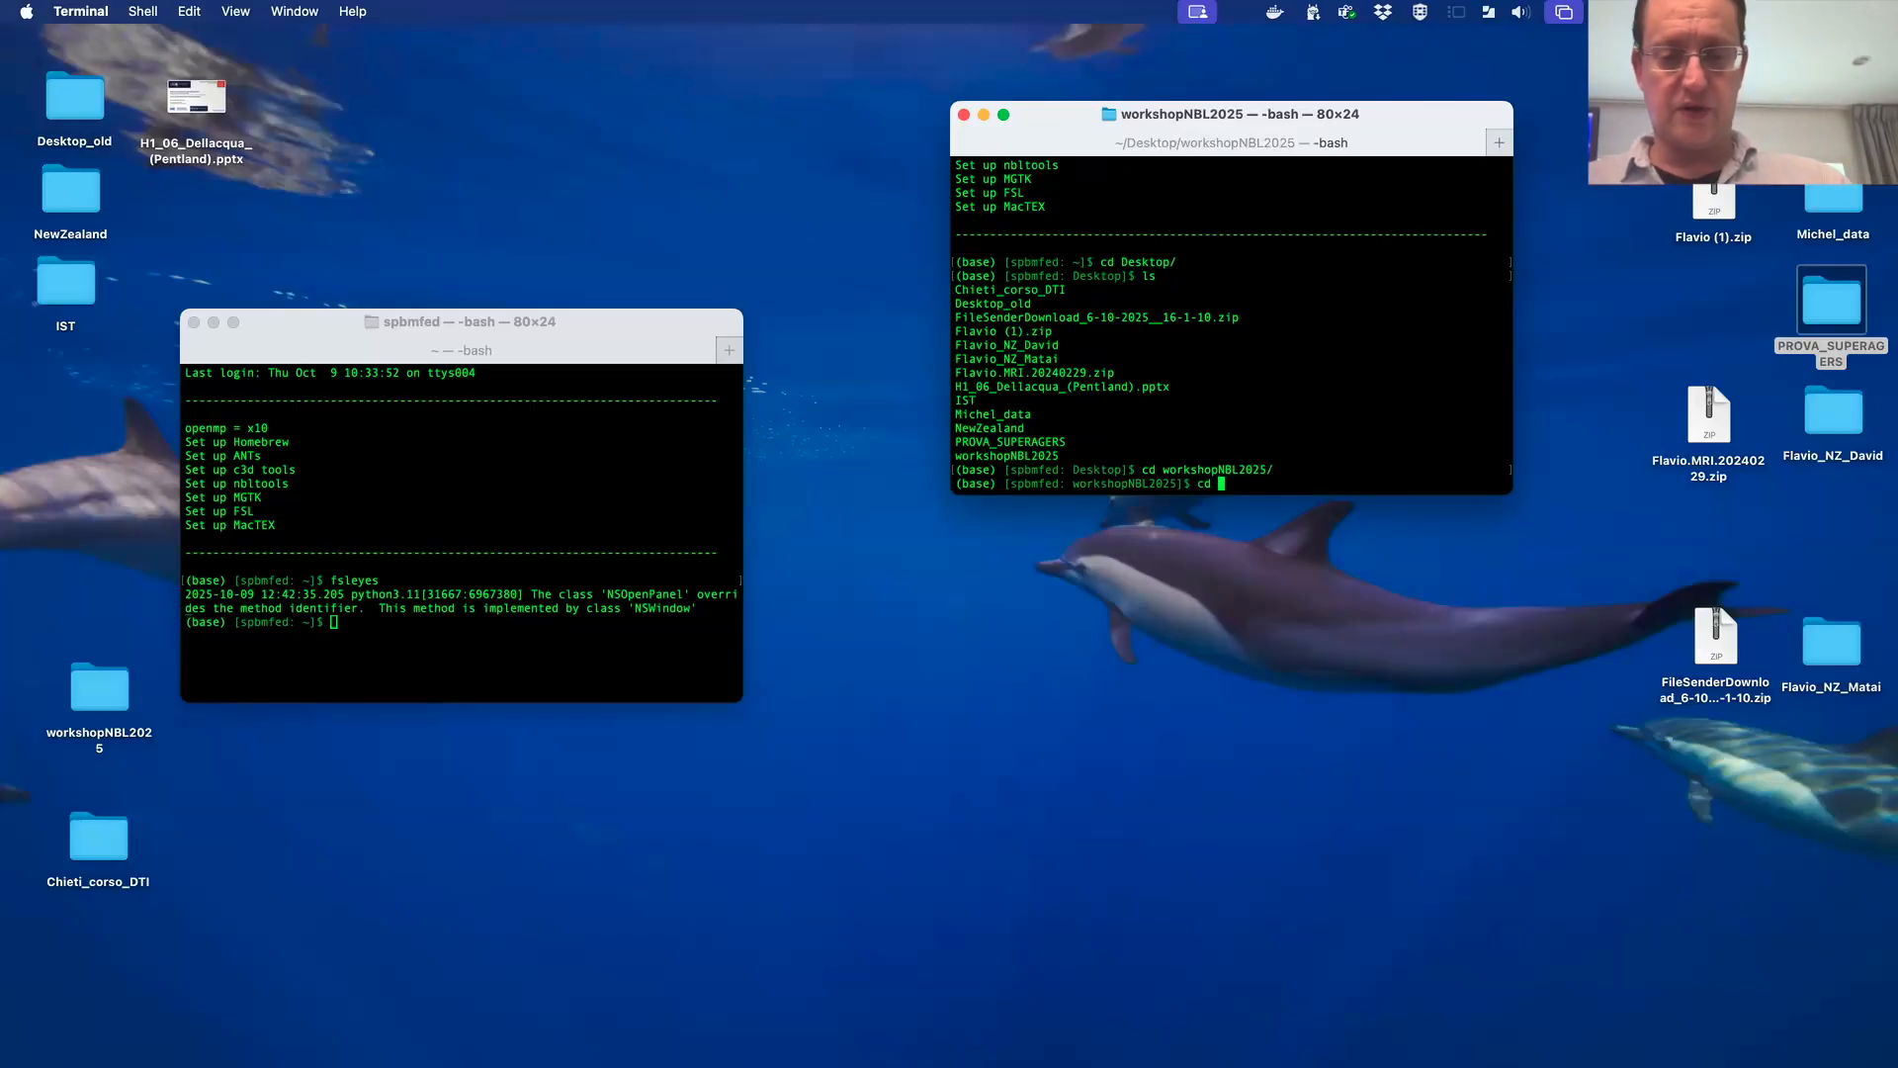
text(Software/ST)
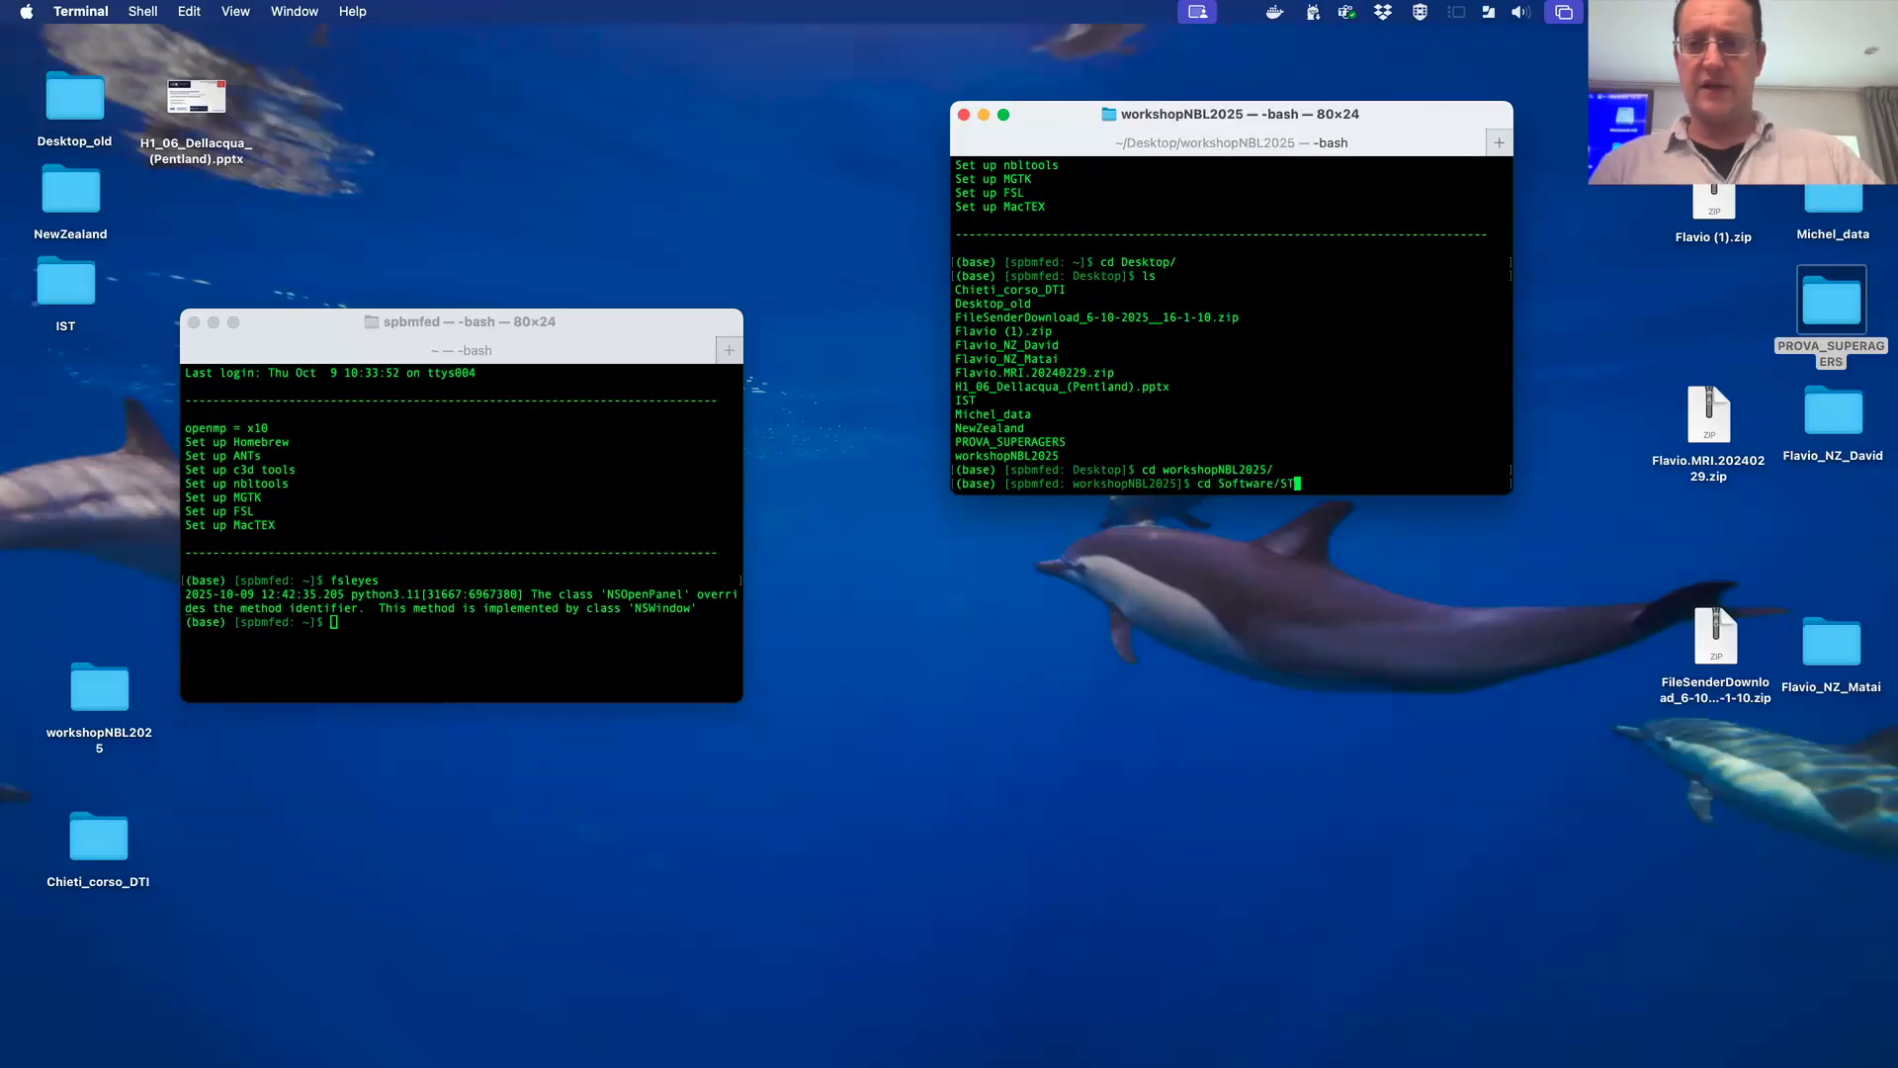
key(Tab)
text(St)
key(Tab)
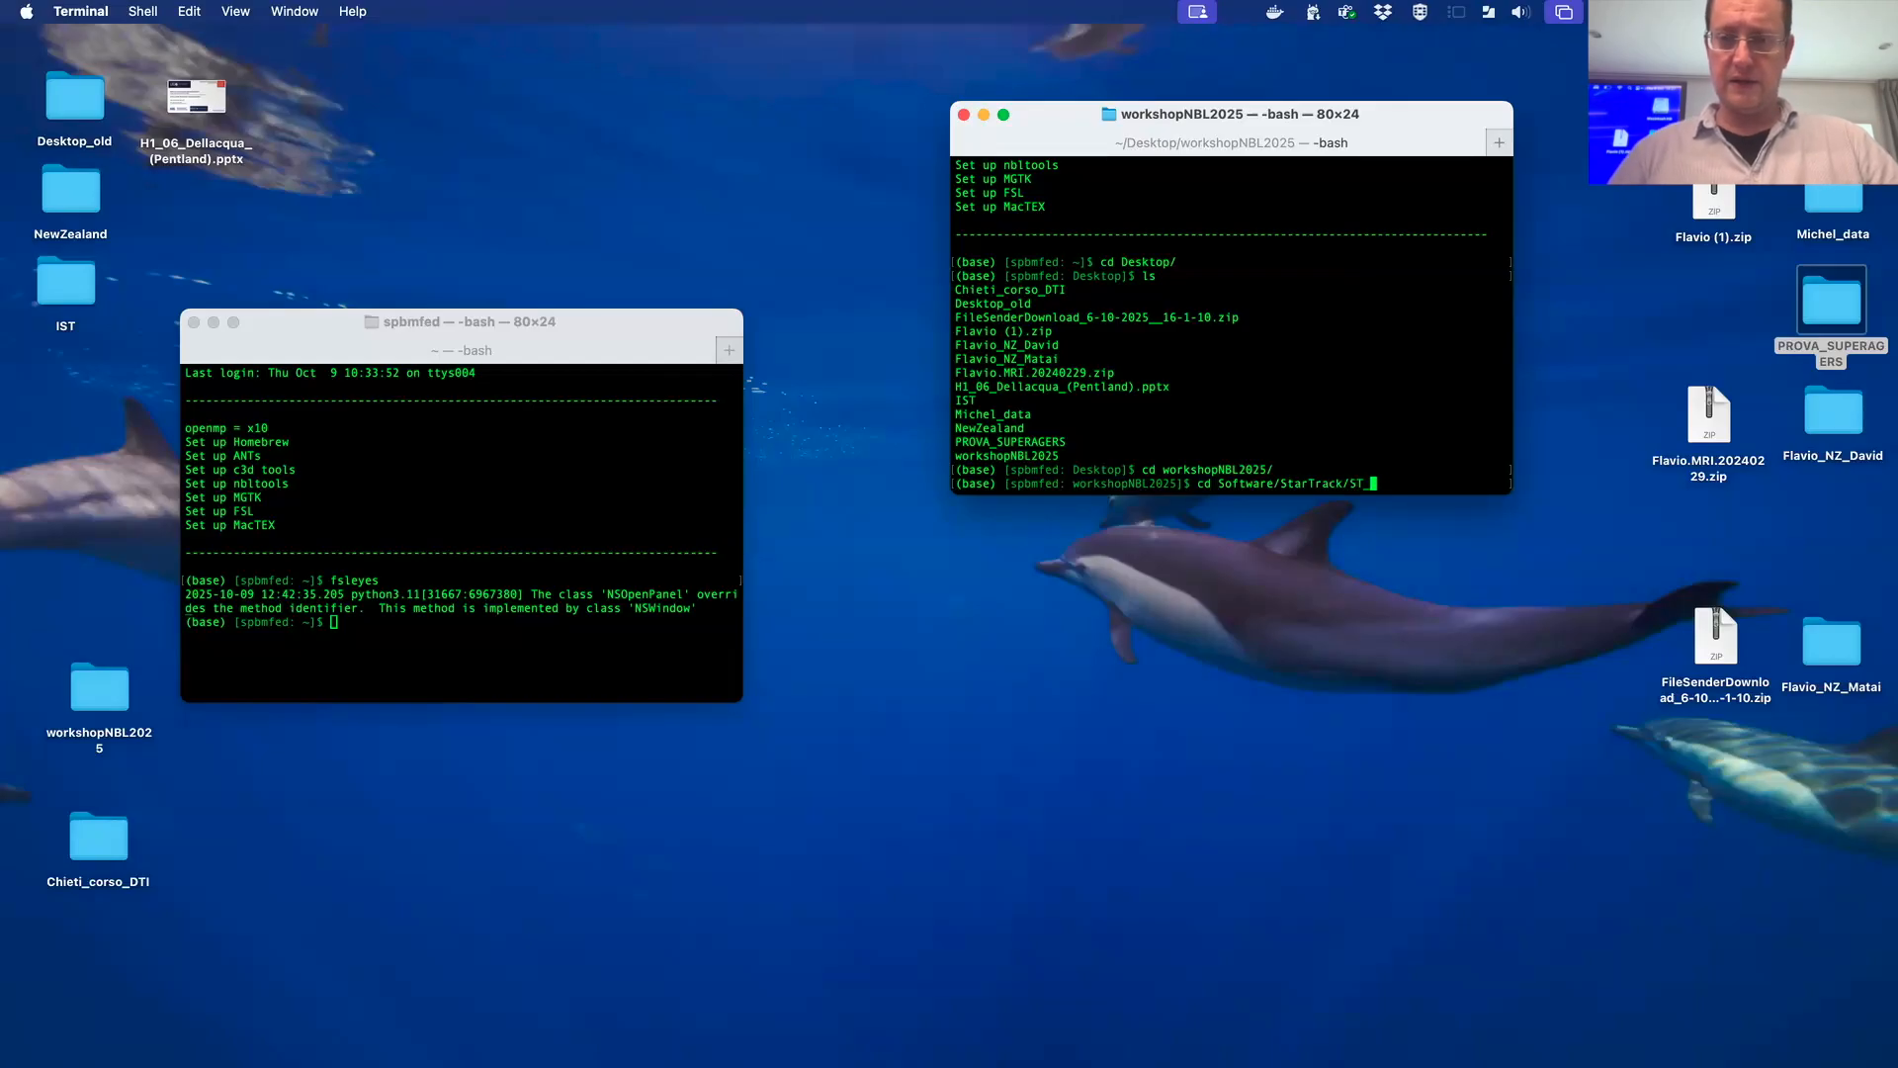
text(M)
key(Tab)
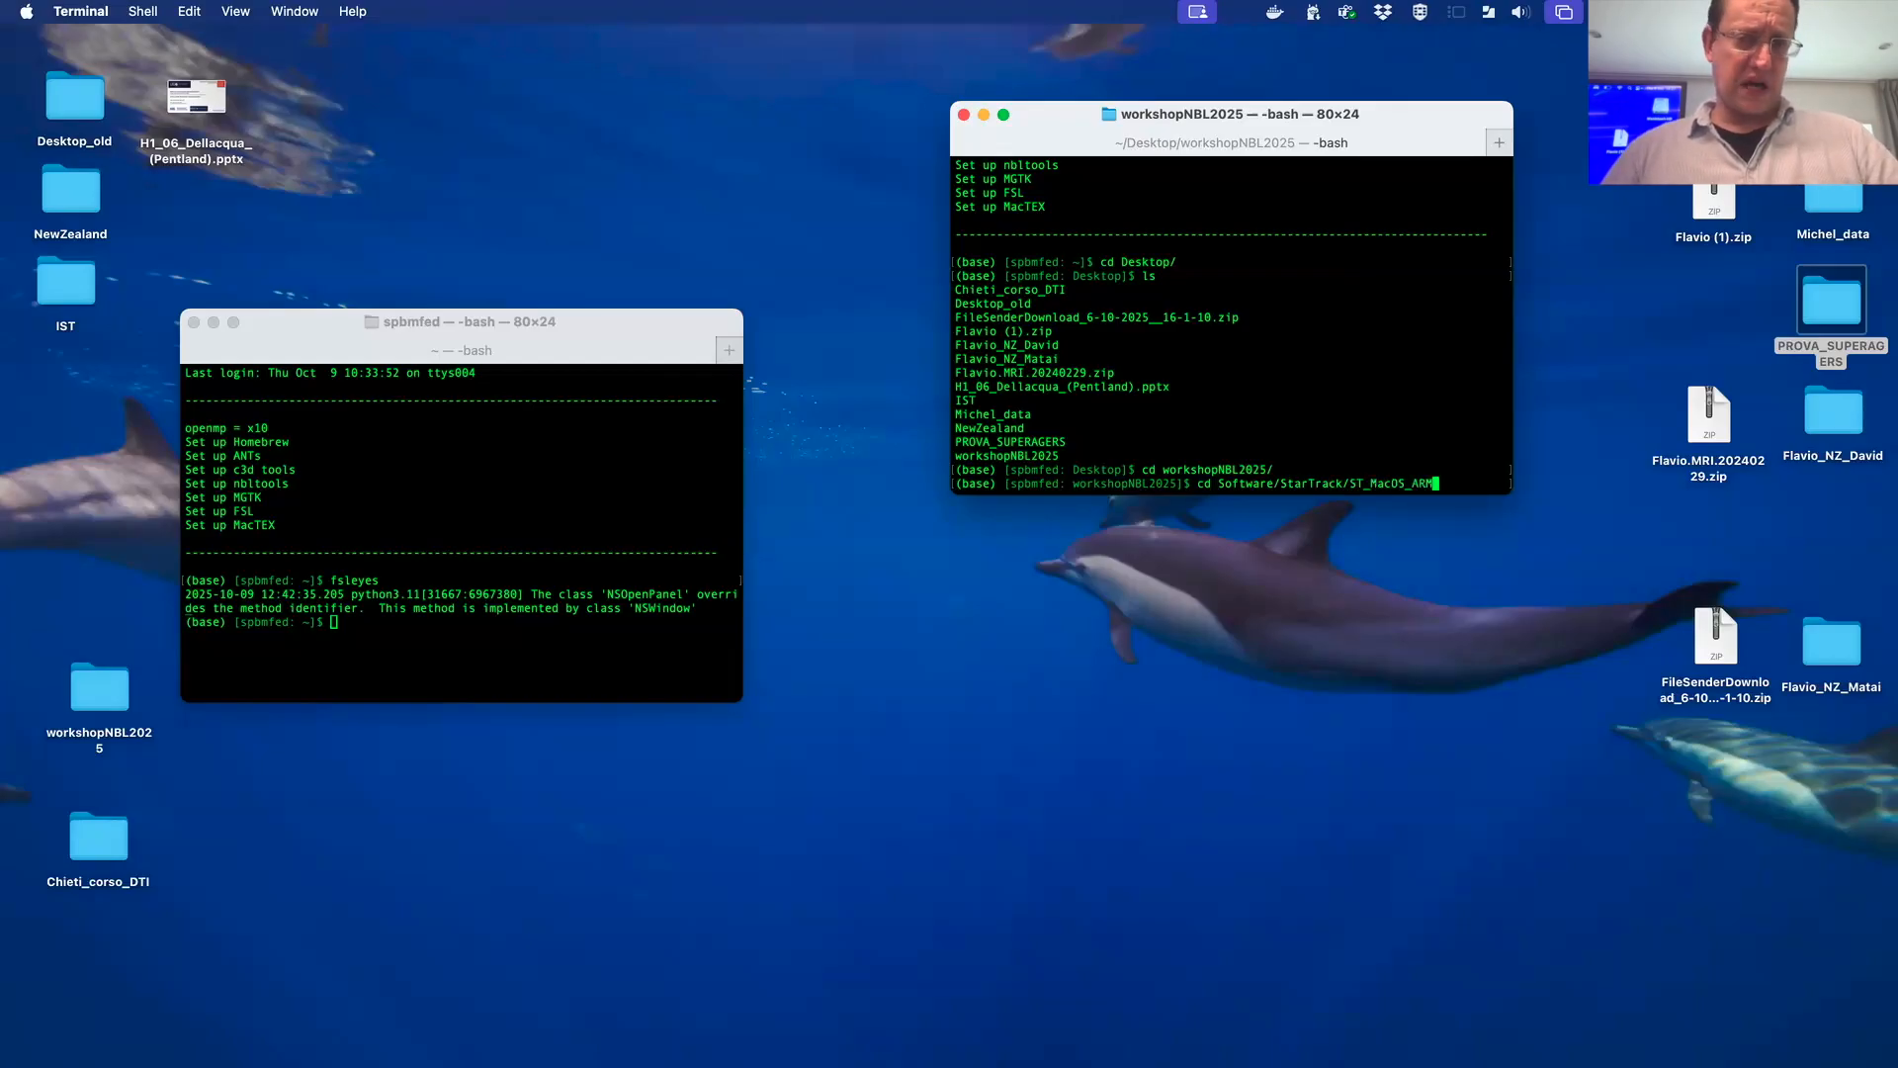
key(Return)
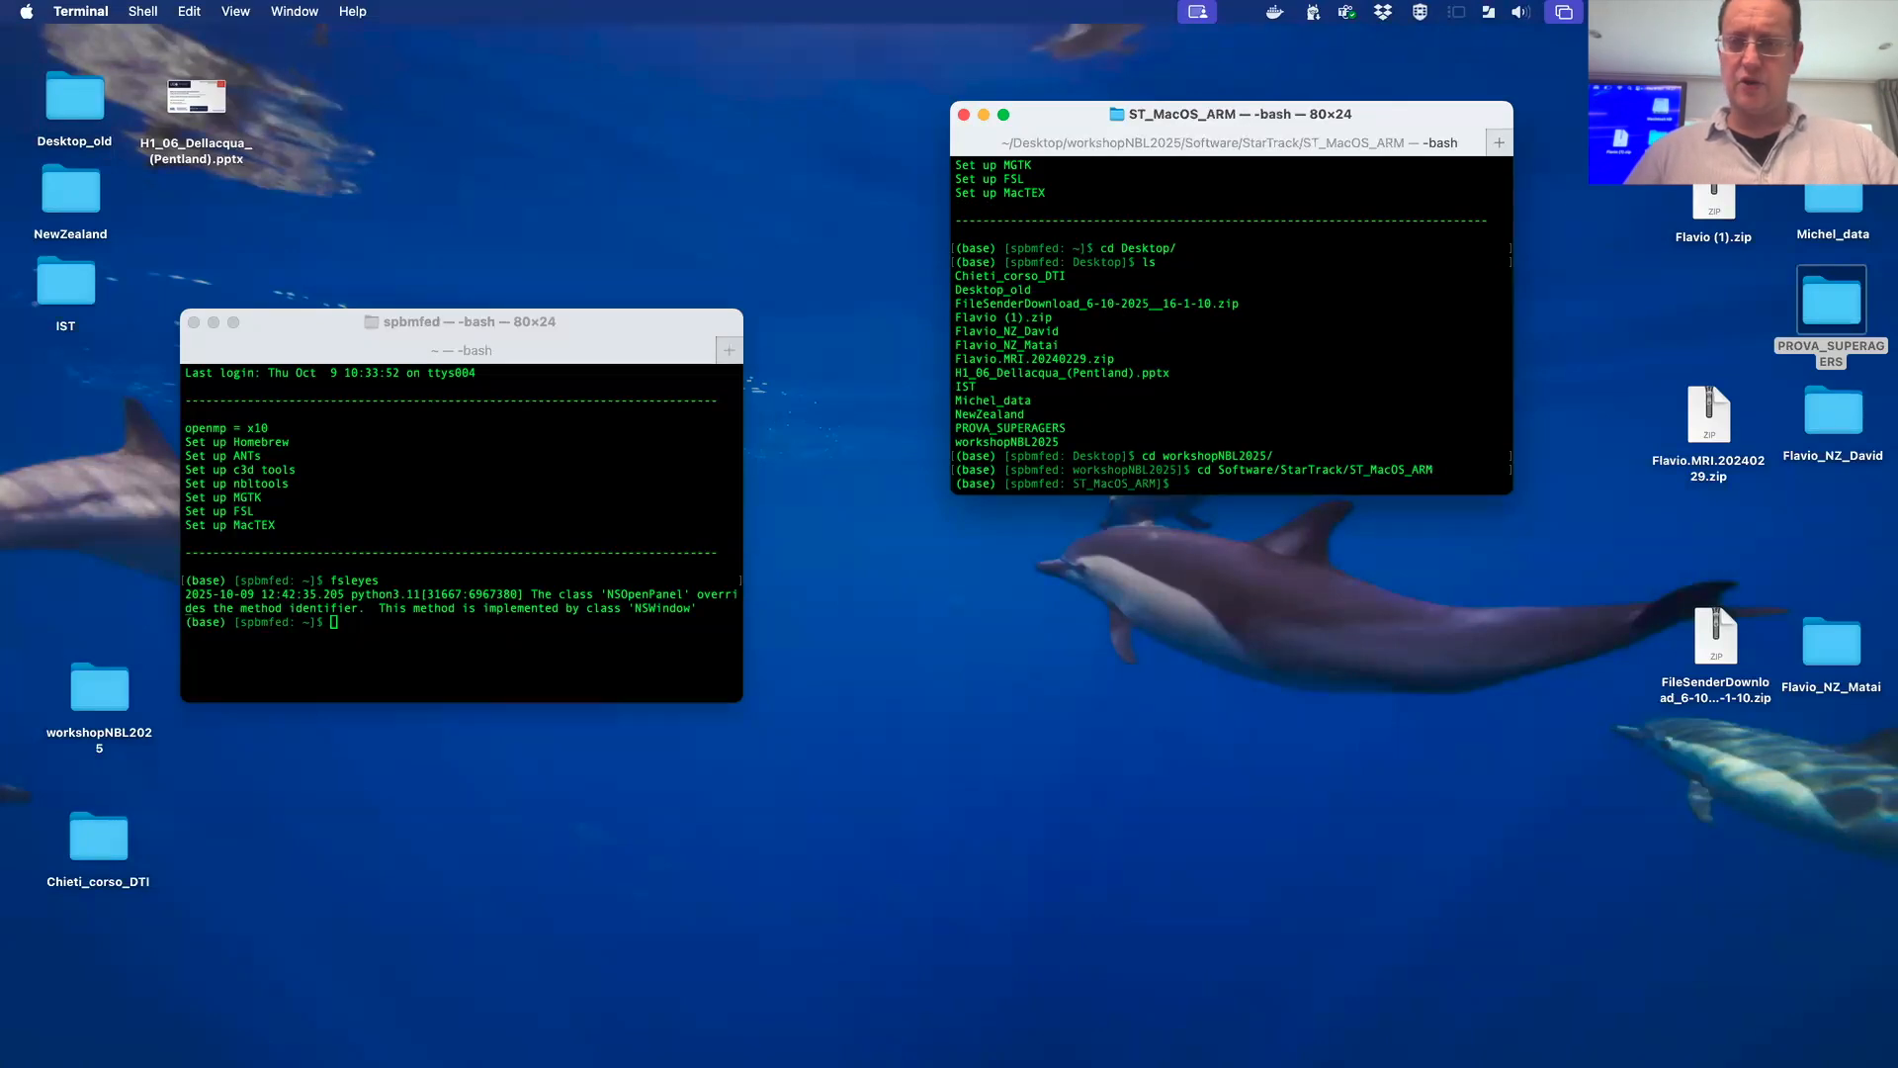
Step: Enlarge the Terminal text for readability and list the contents of the ST_MacOS_ARM folder
key(super+plus)
key(super+plus)
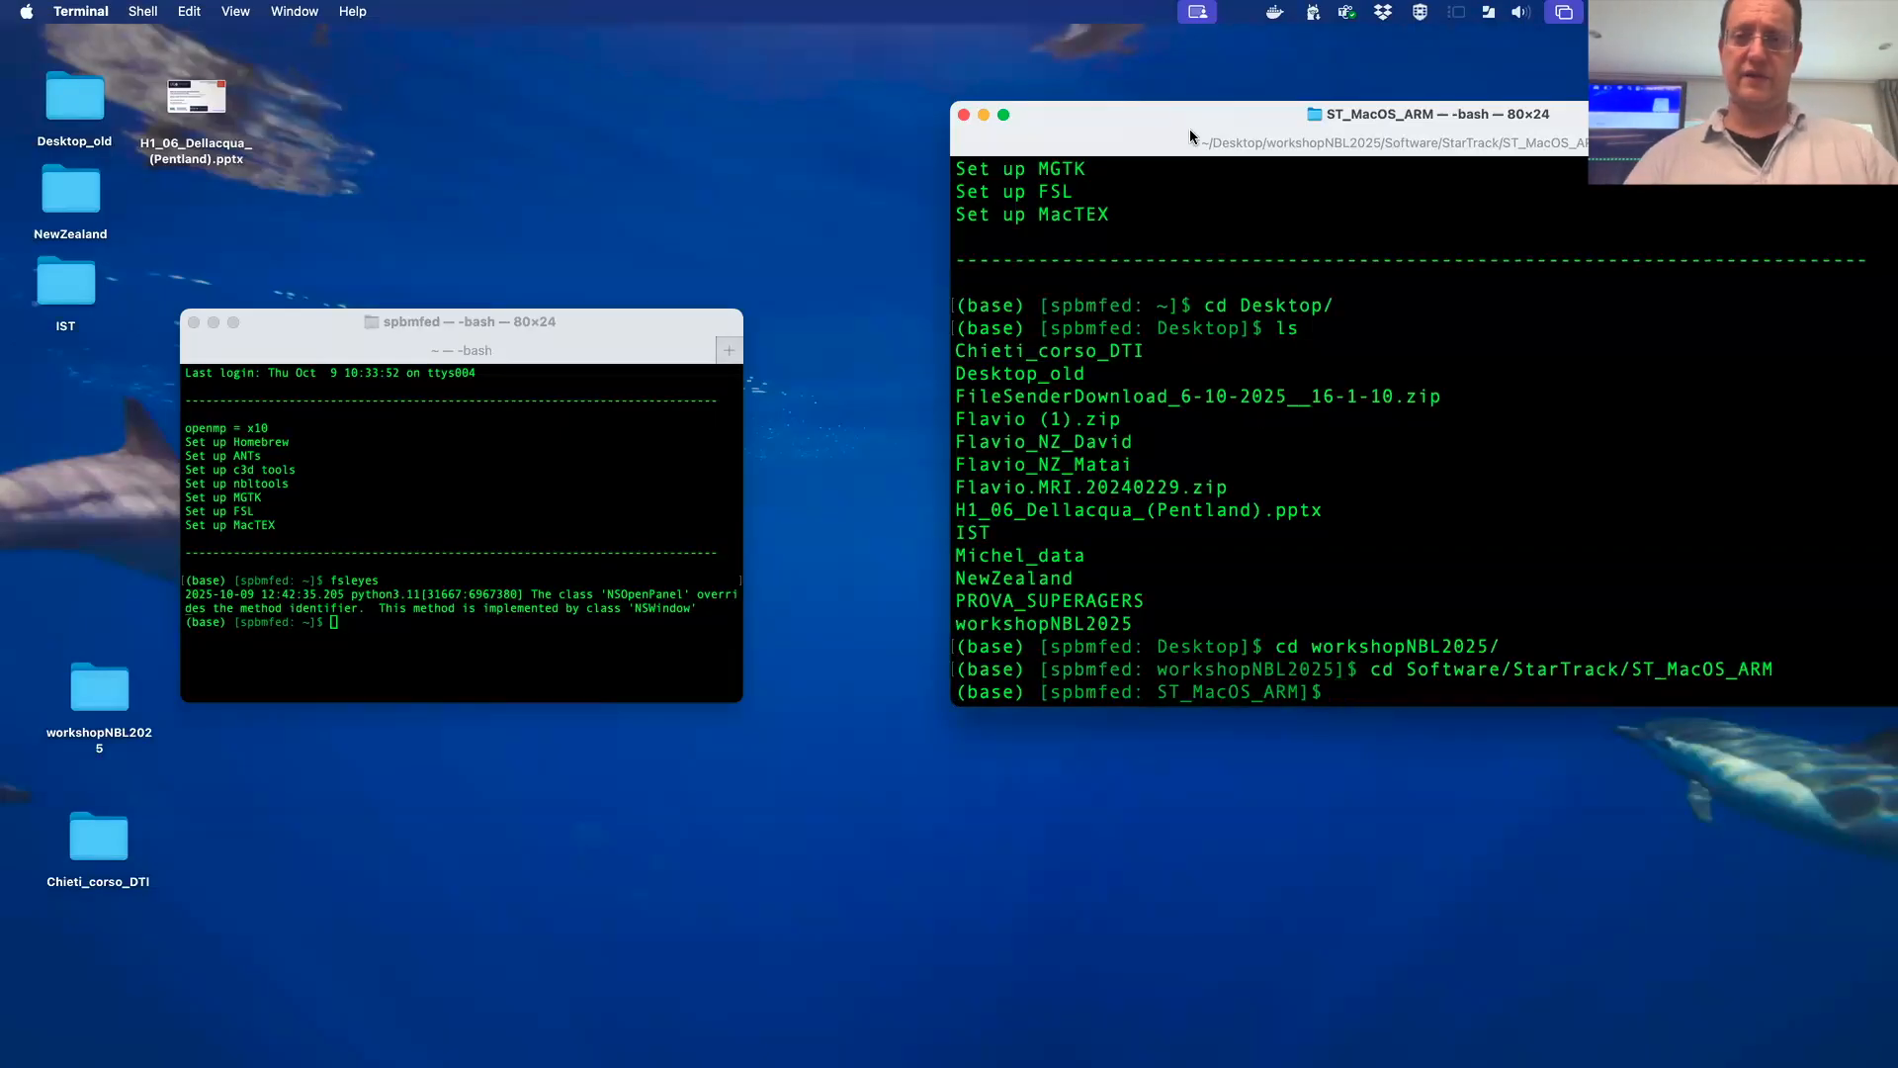
drag(1008, 122, 411, 80)
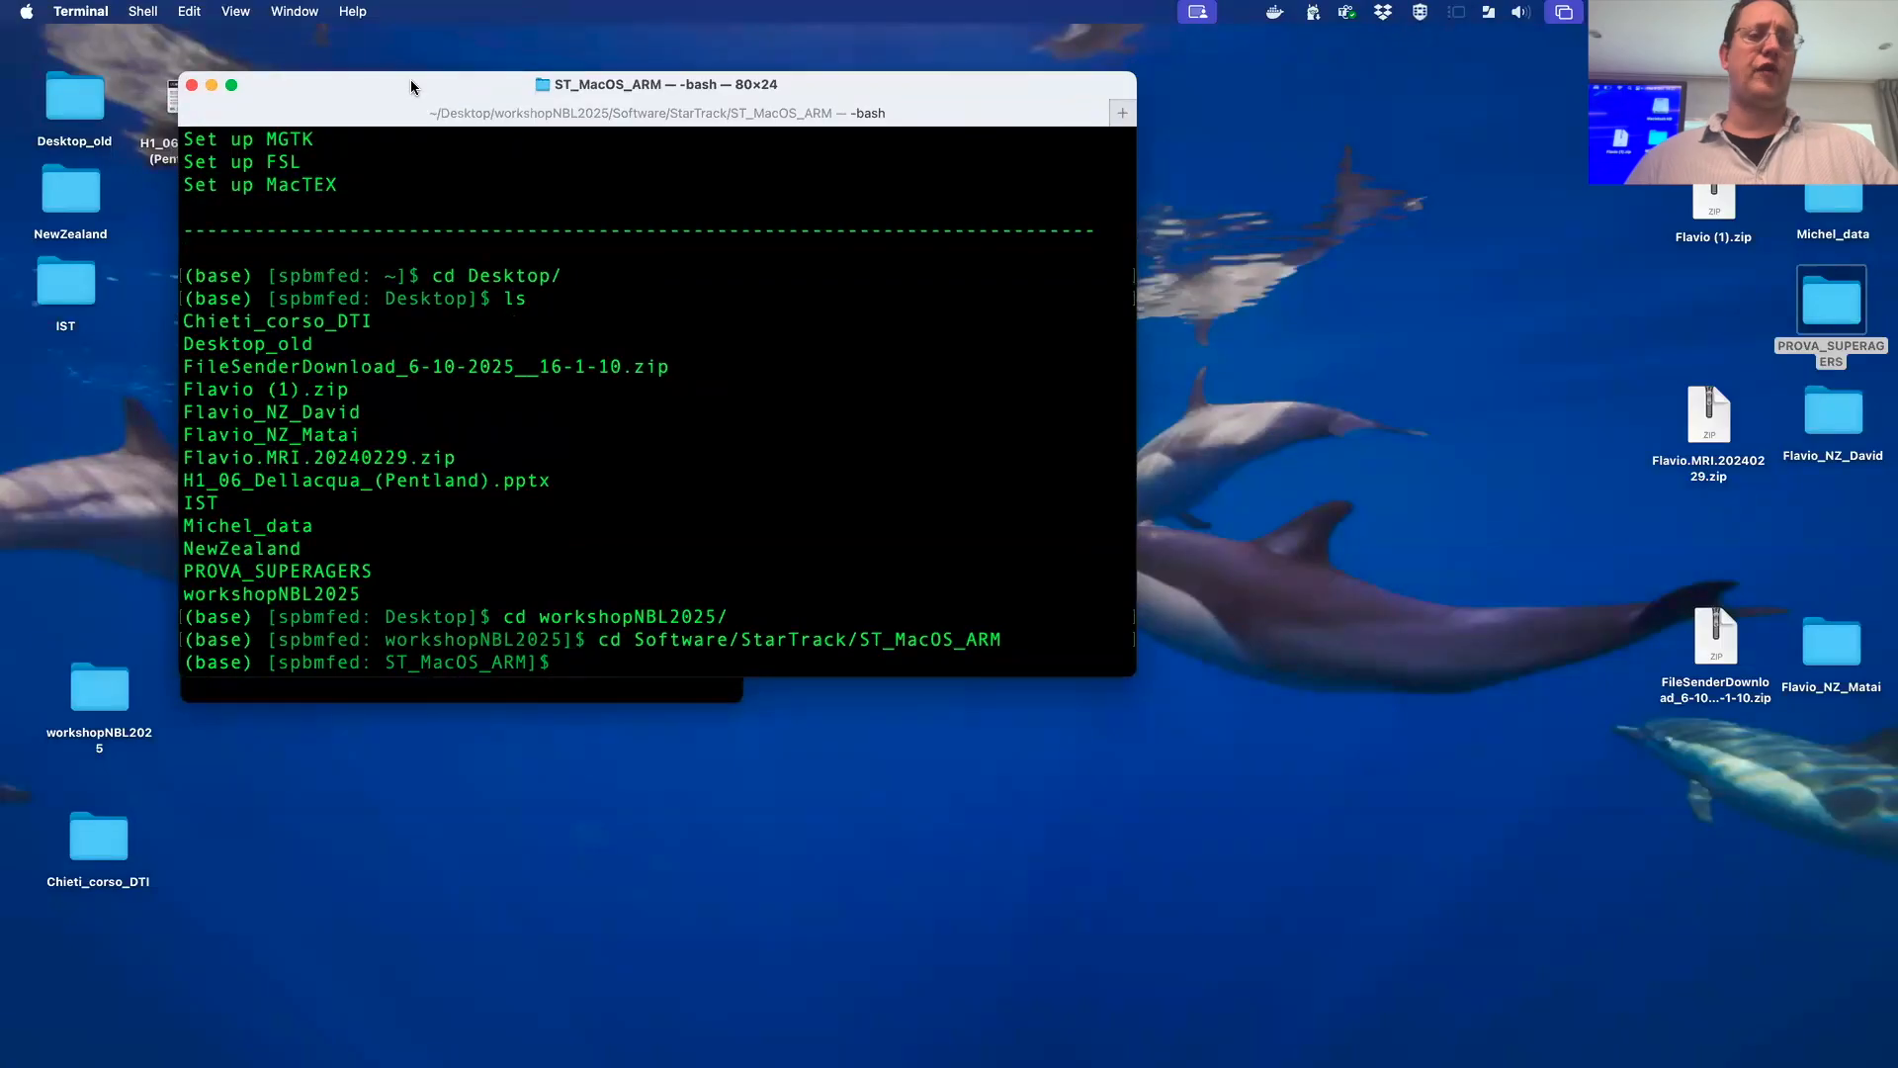
text(ls)
key(Return)
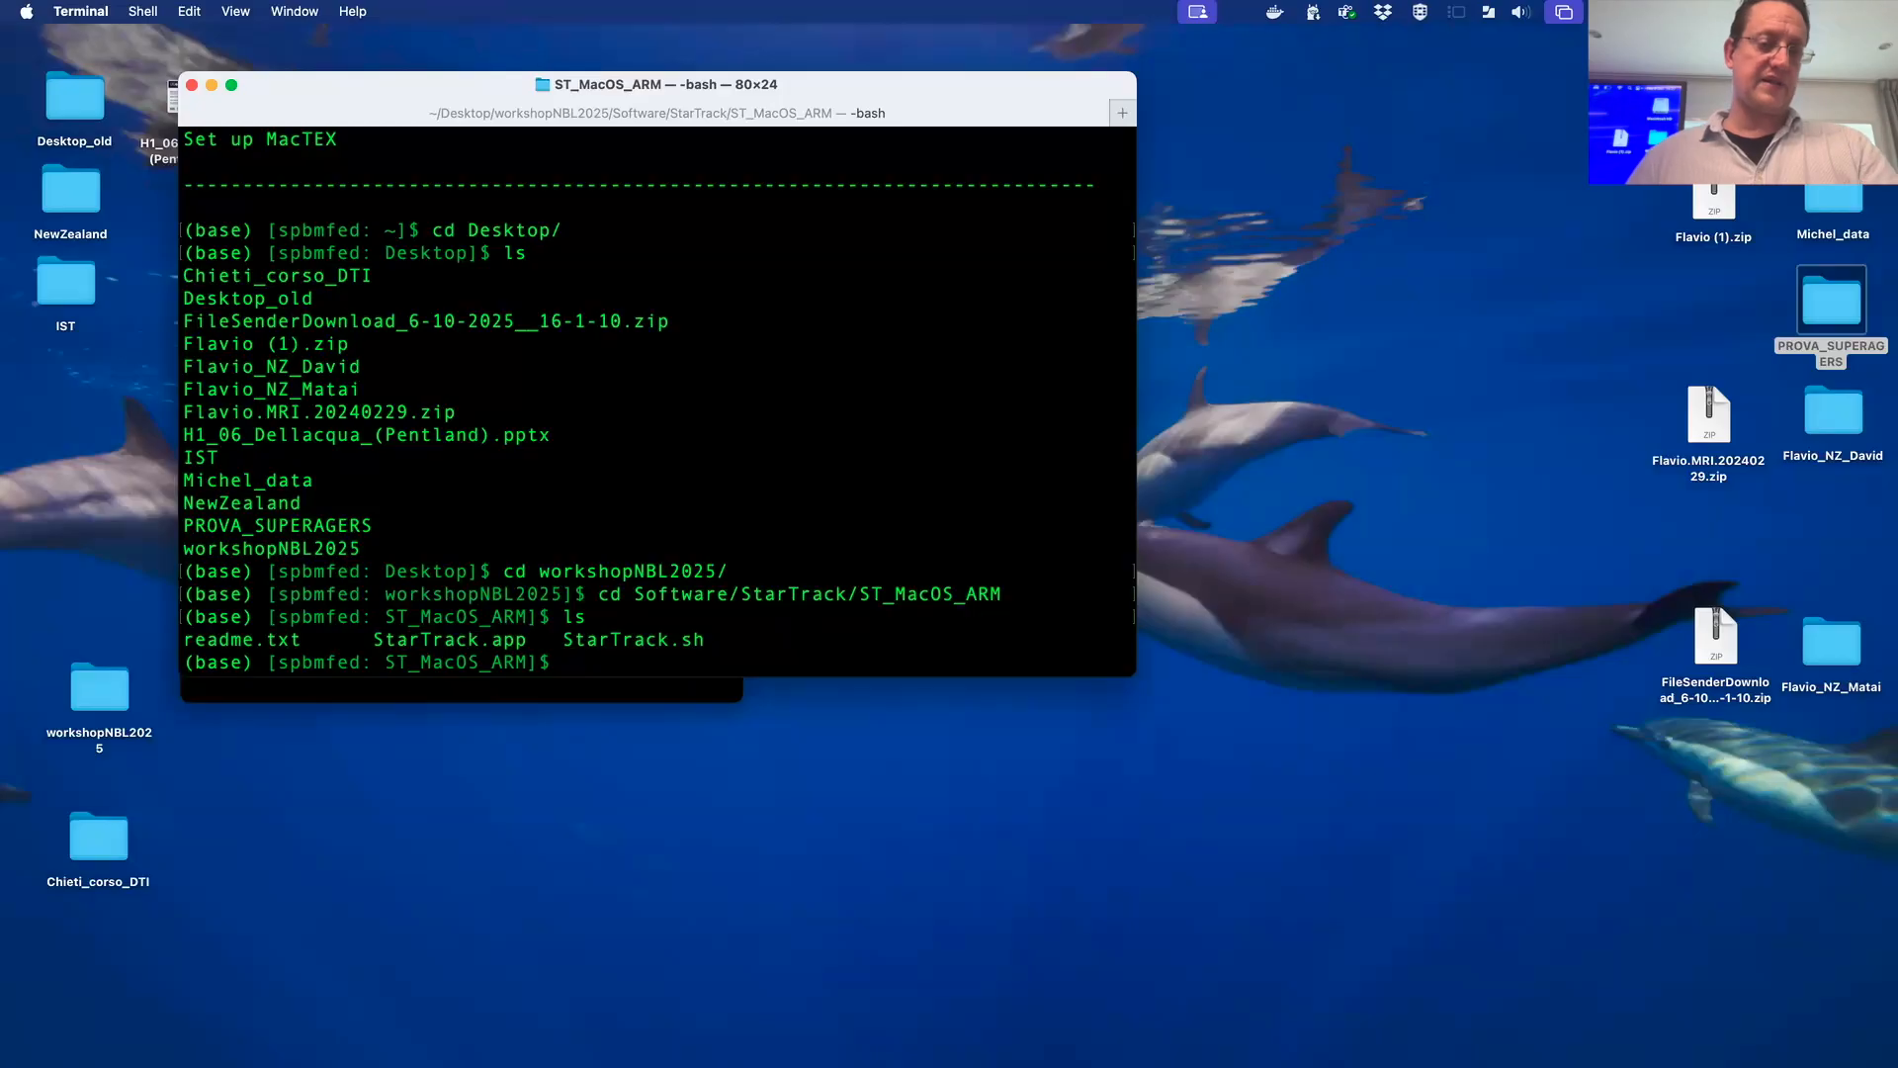
Step: Launch StarTrack by running "sh StarTrack.sh" and place its window fully in view
text(sh St)
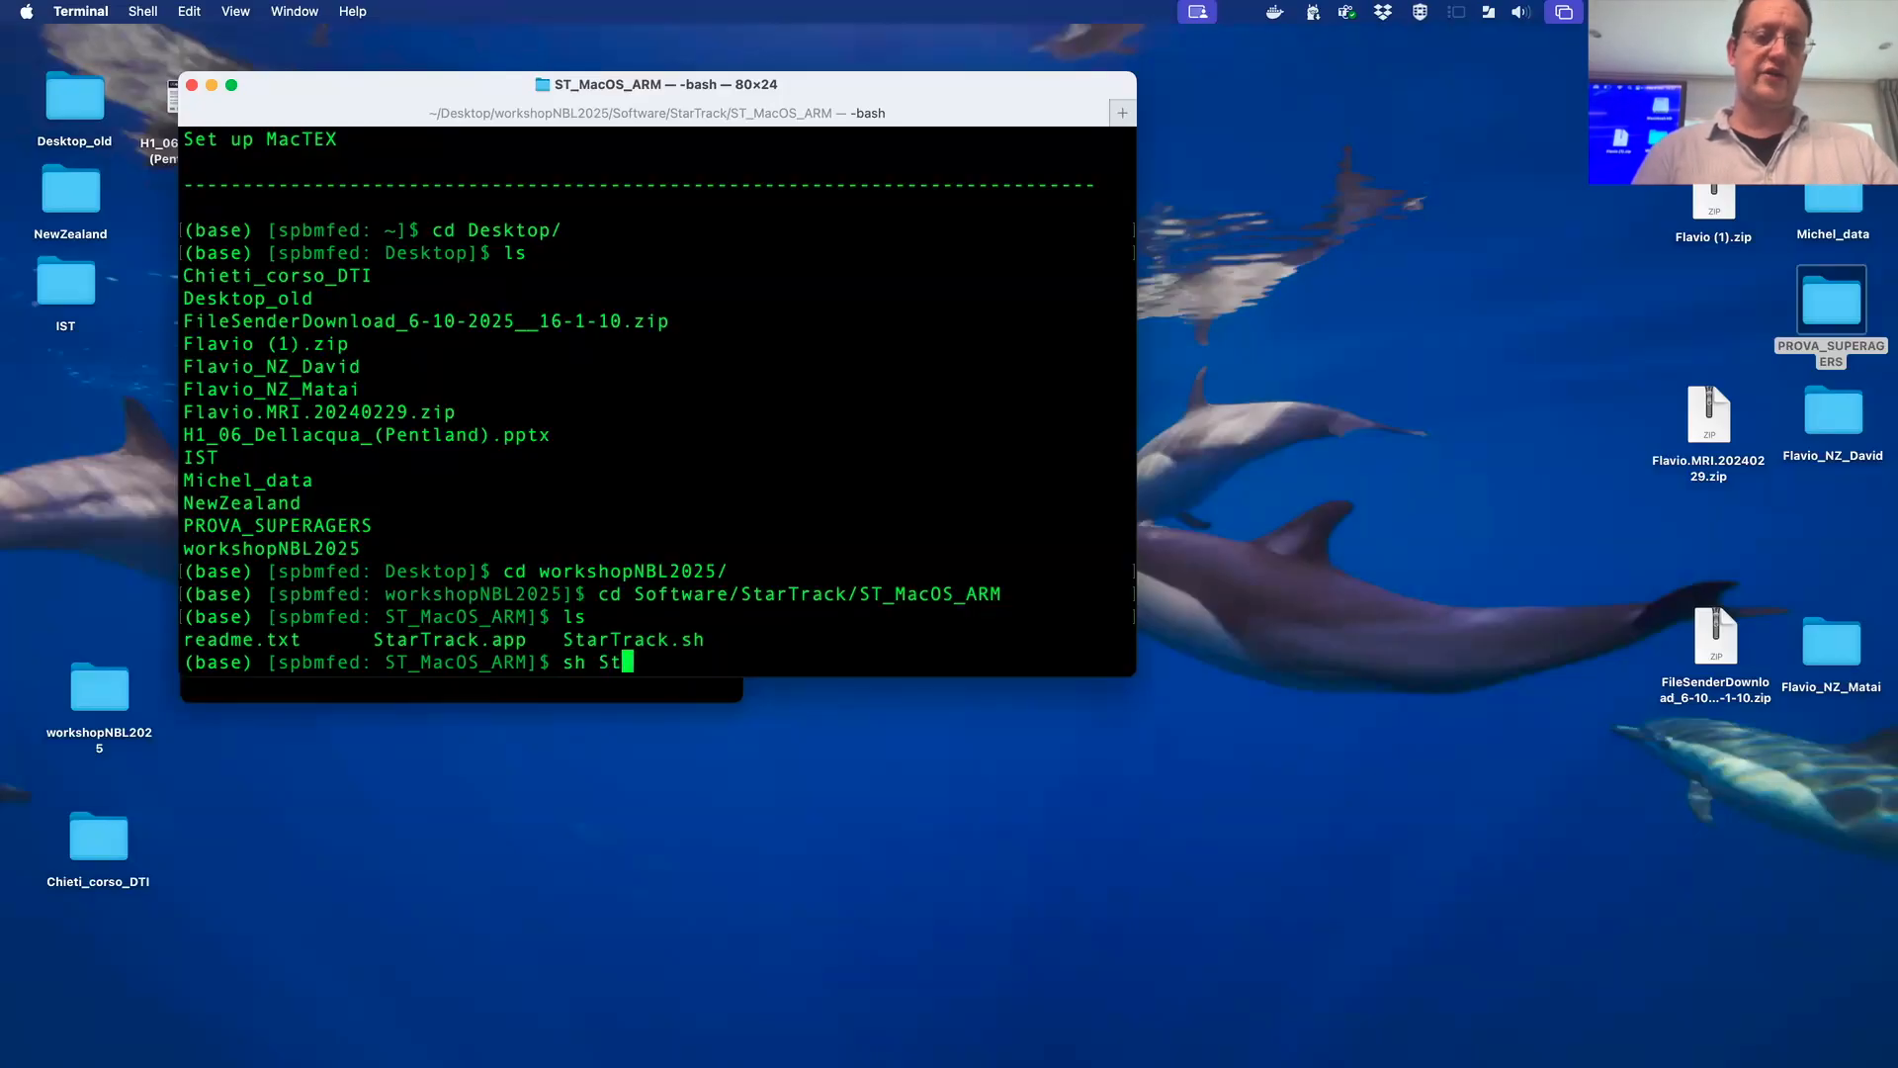
key(Tab)
text(sh)
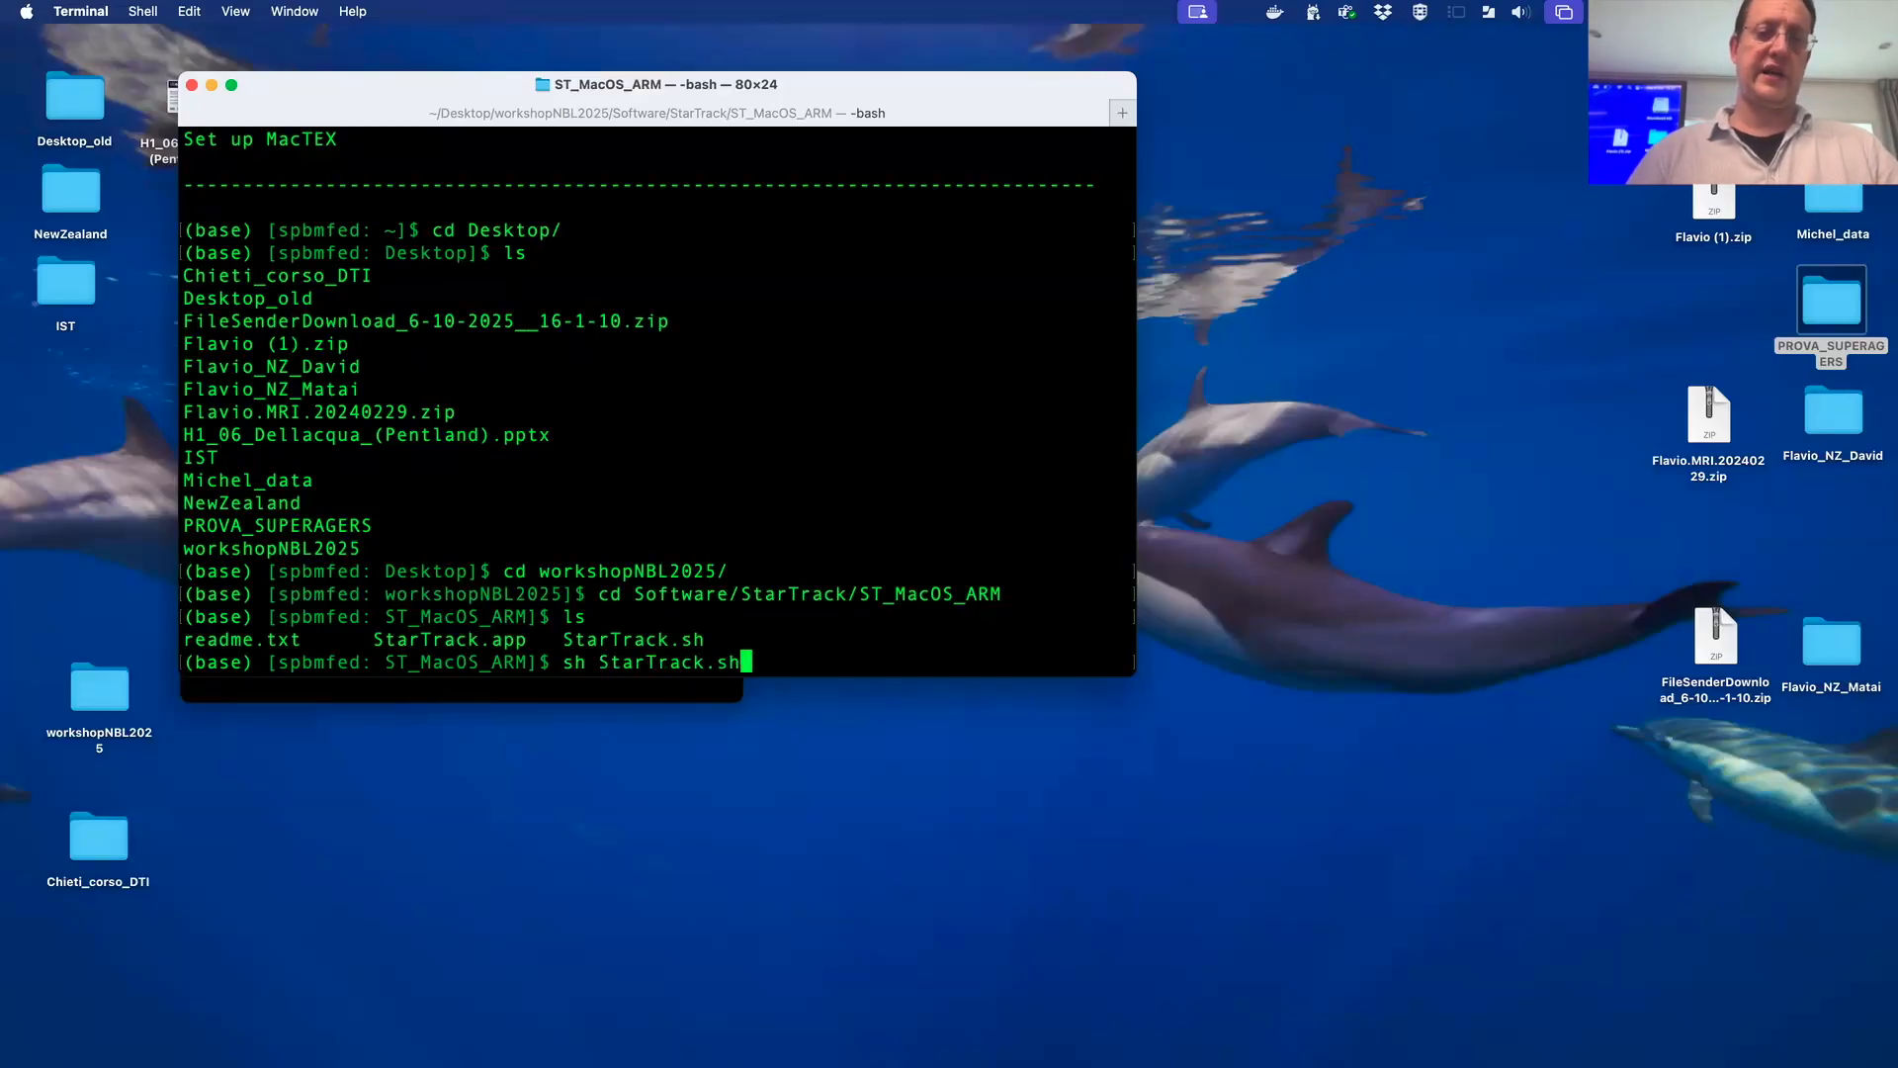
key(Return)
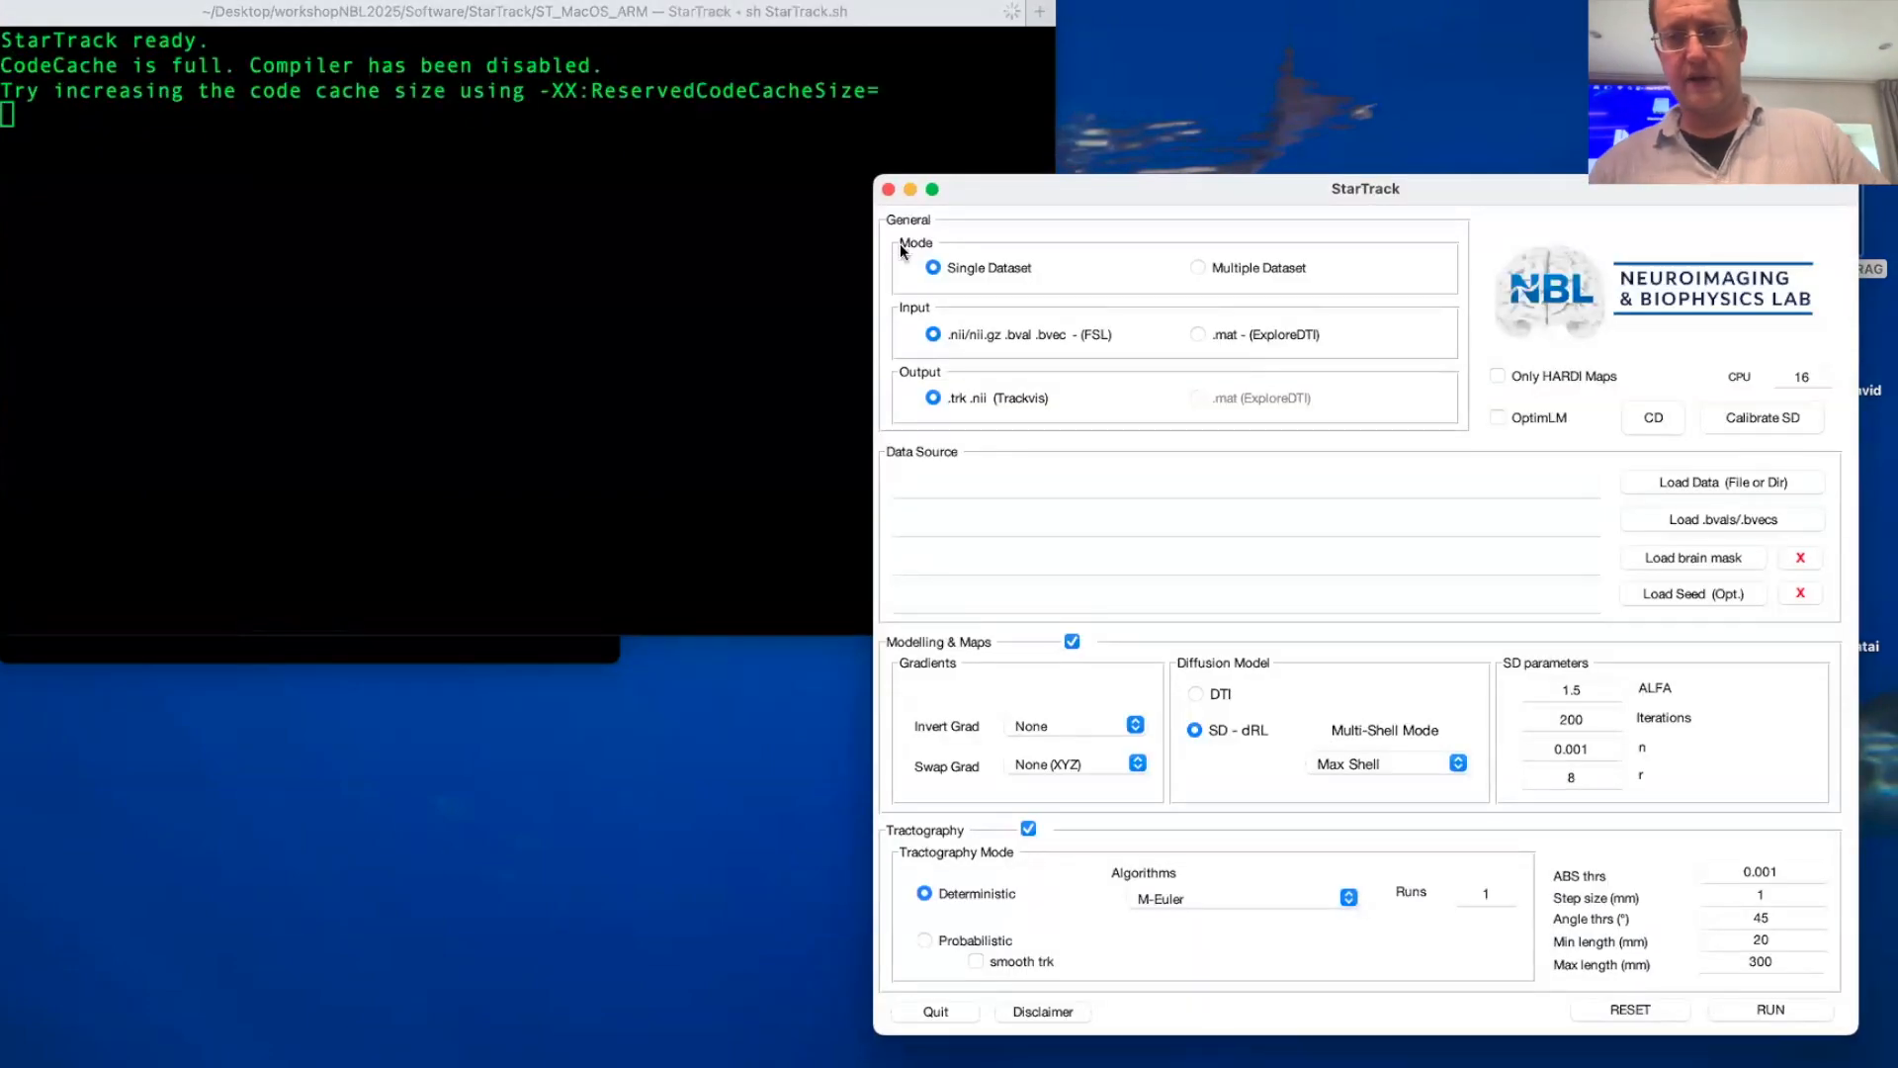
drag(1065, 194, 799, 57)
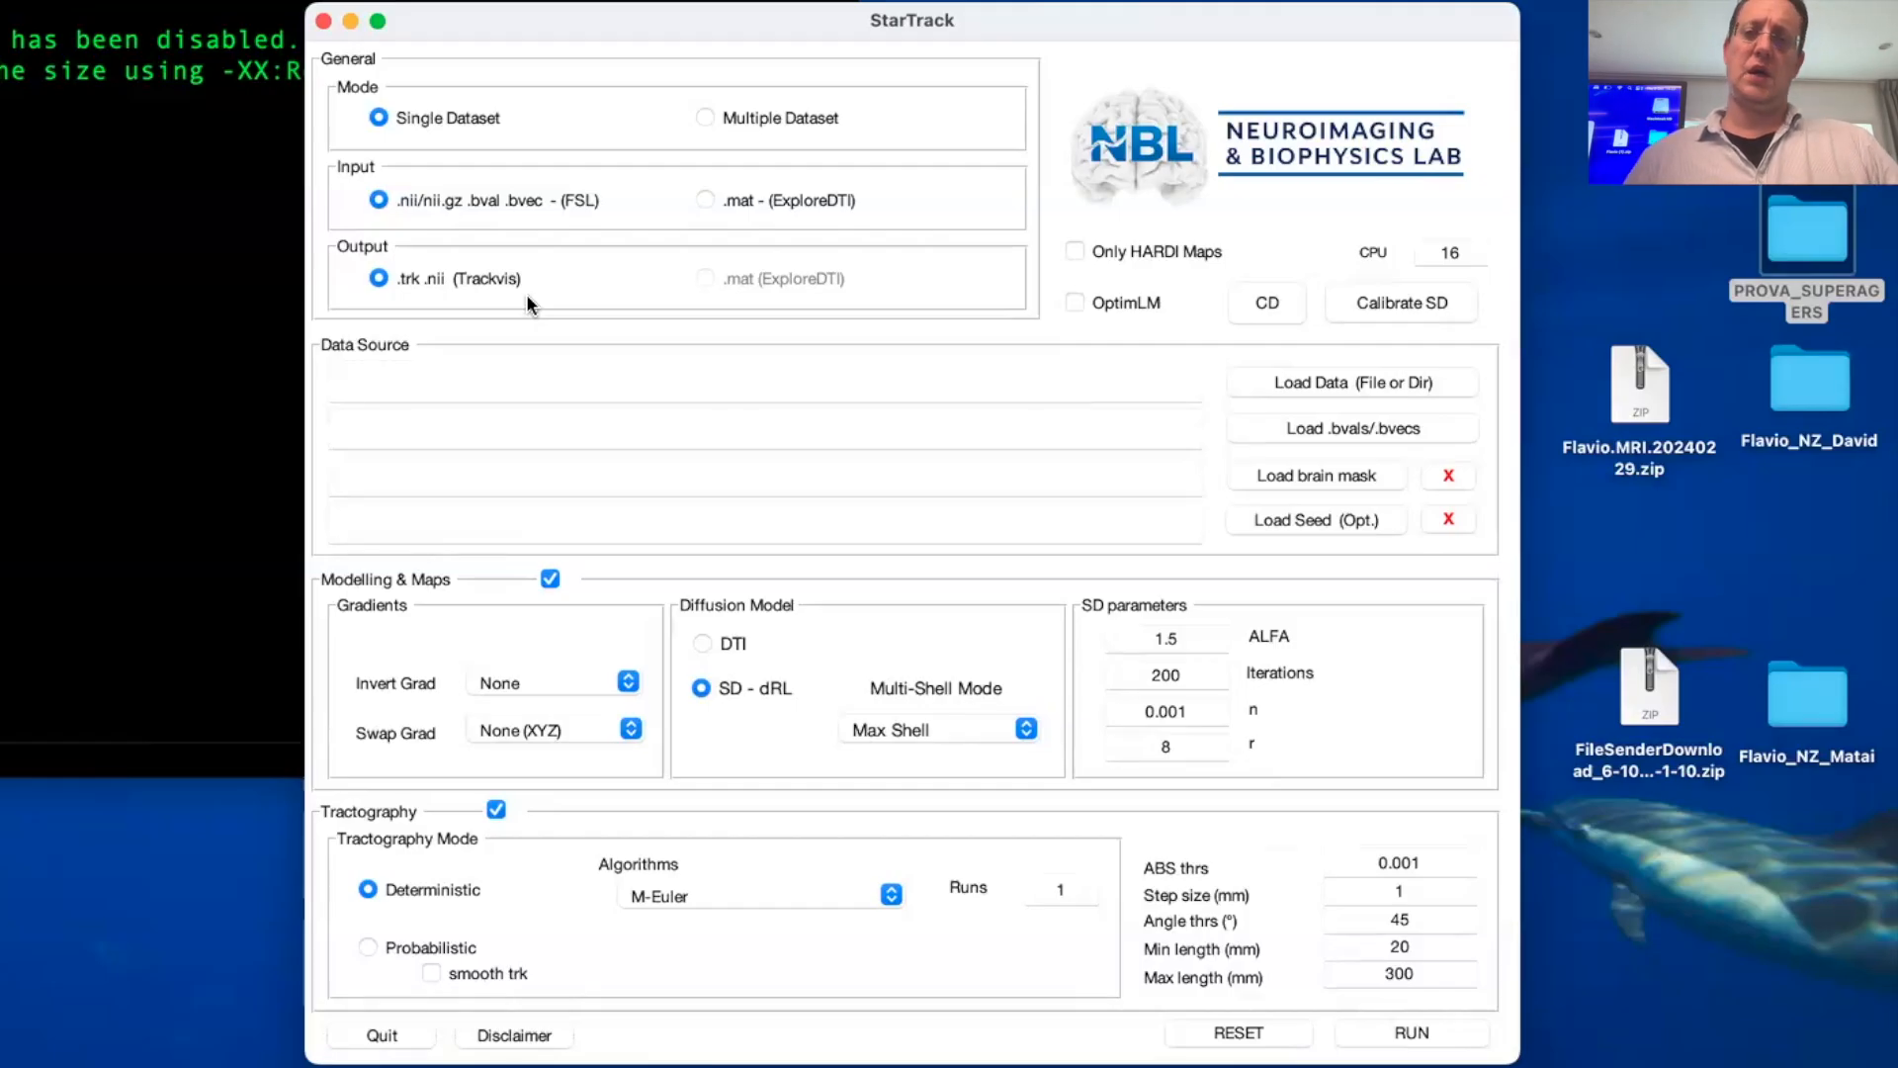
Step: Set StarTrack's working directory to the Desktop folder workshopNBL2025/Data/PREPROC
click(1251, 305)
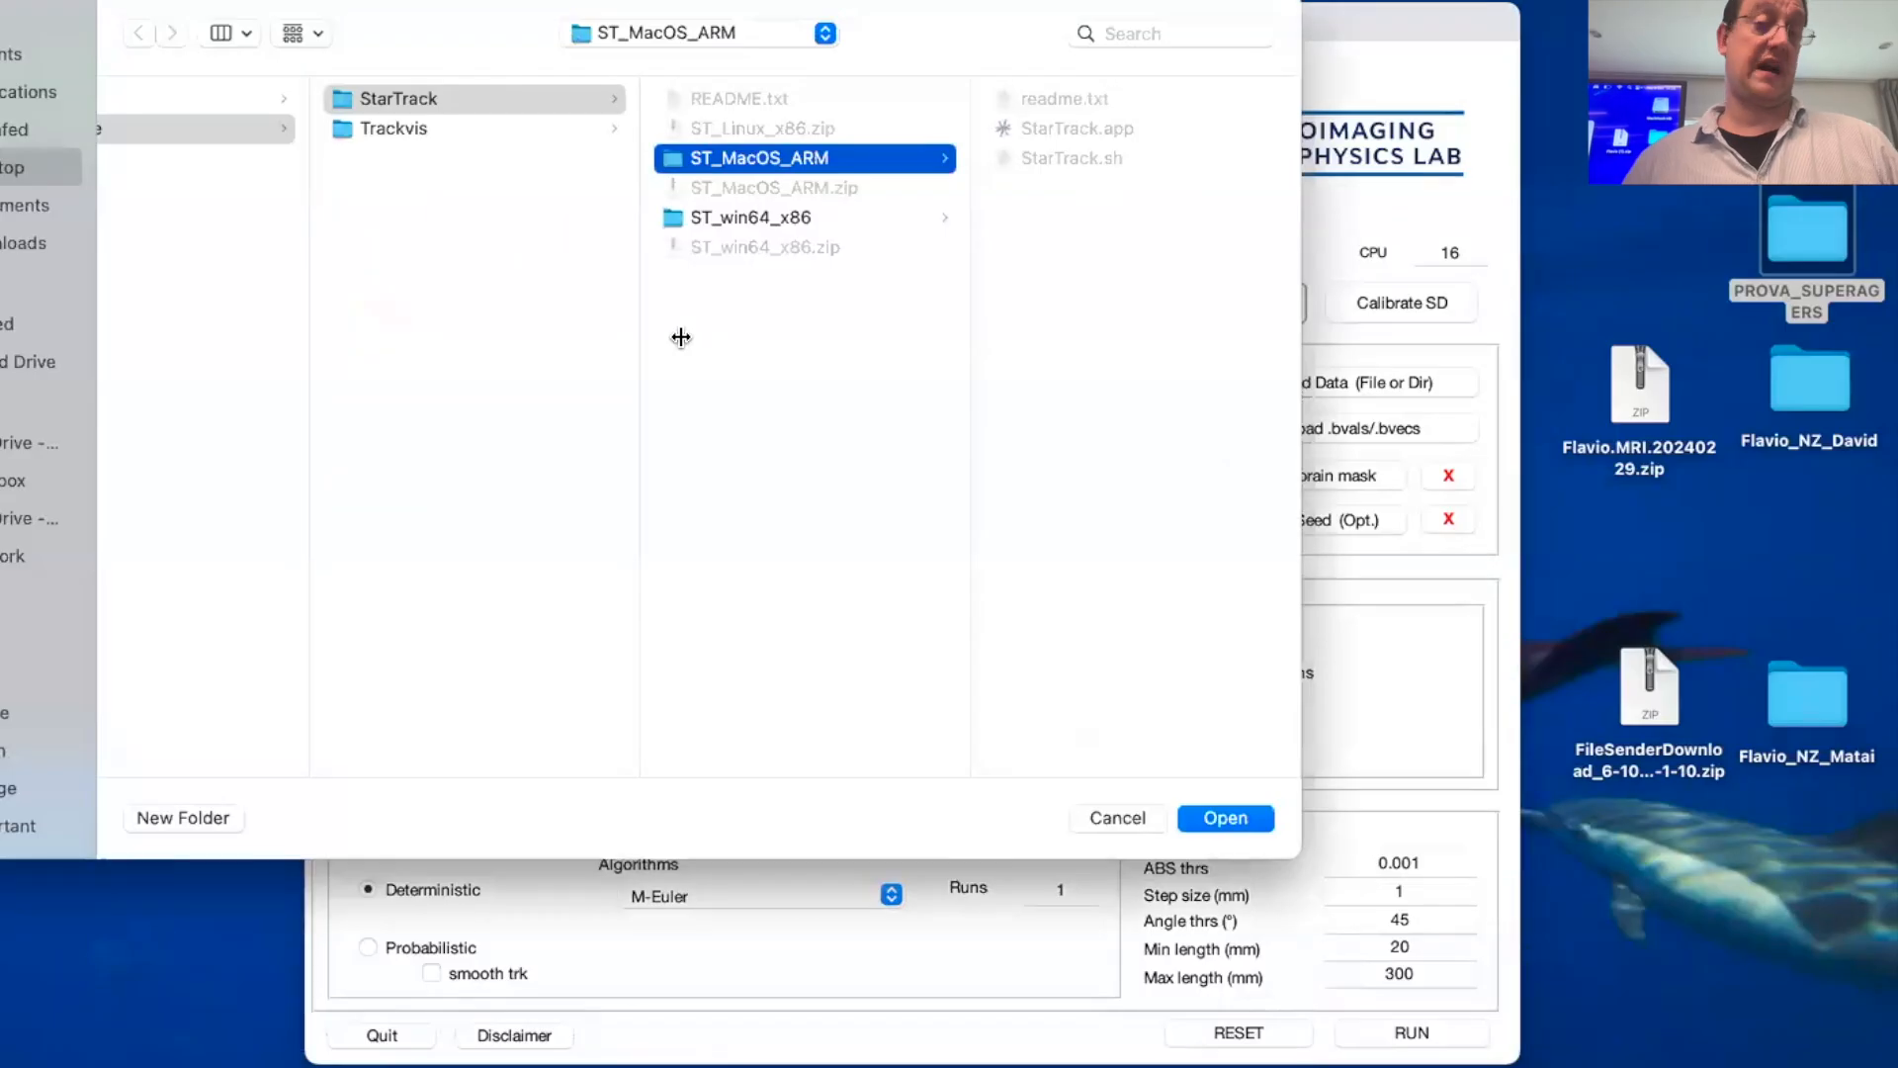
click(8, 170)
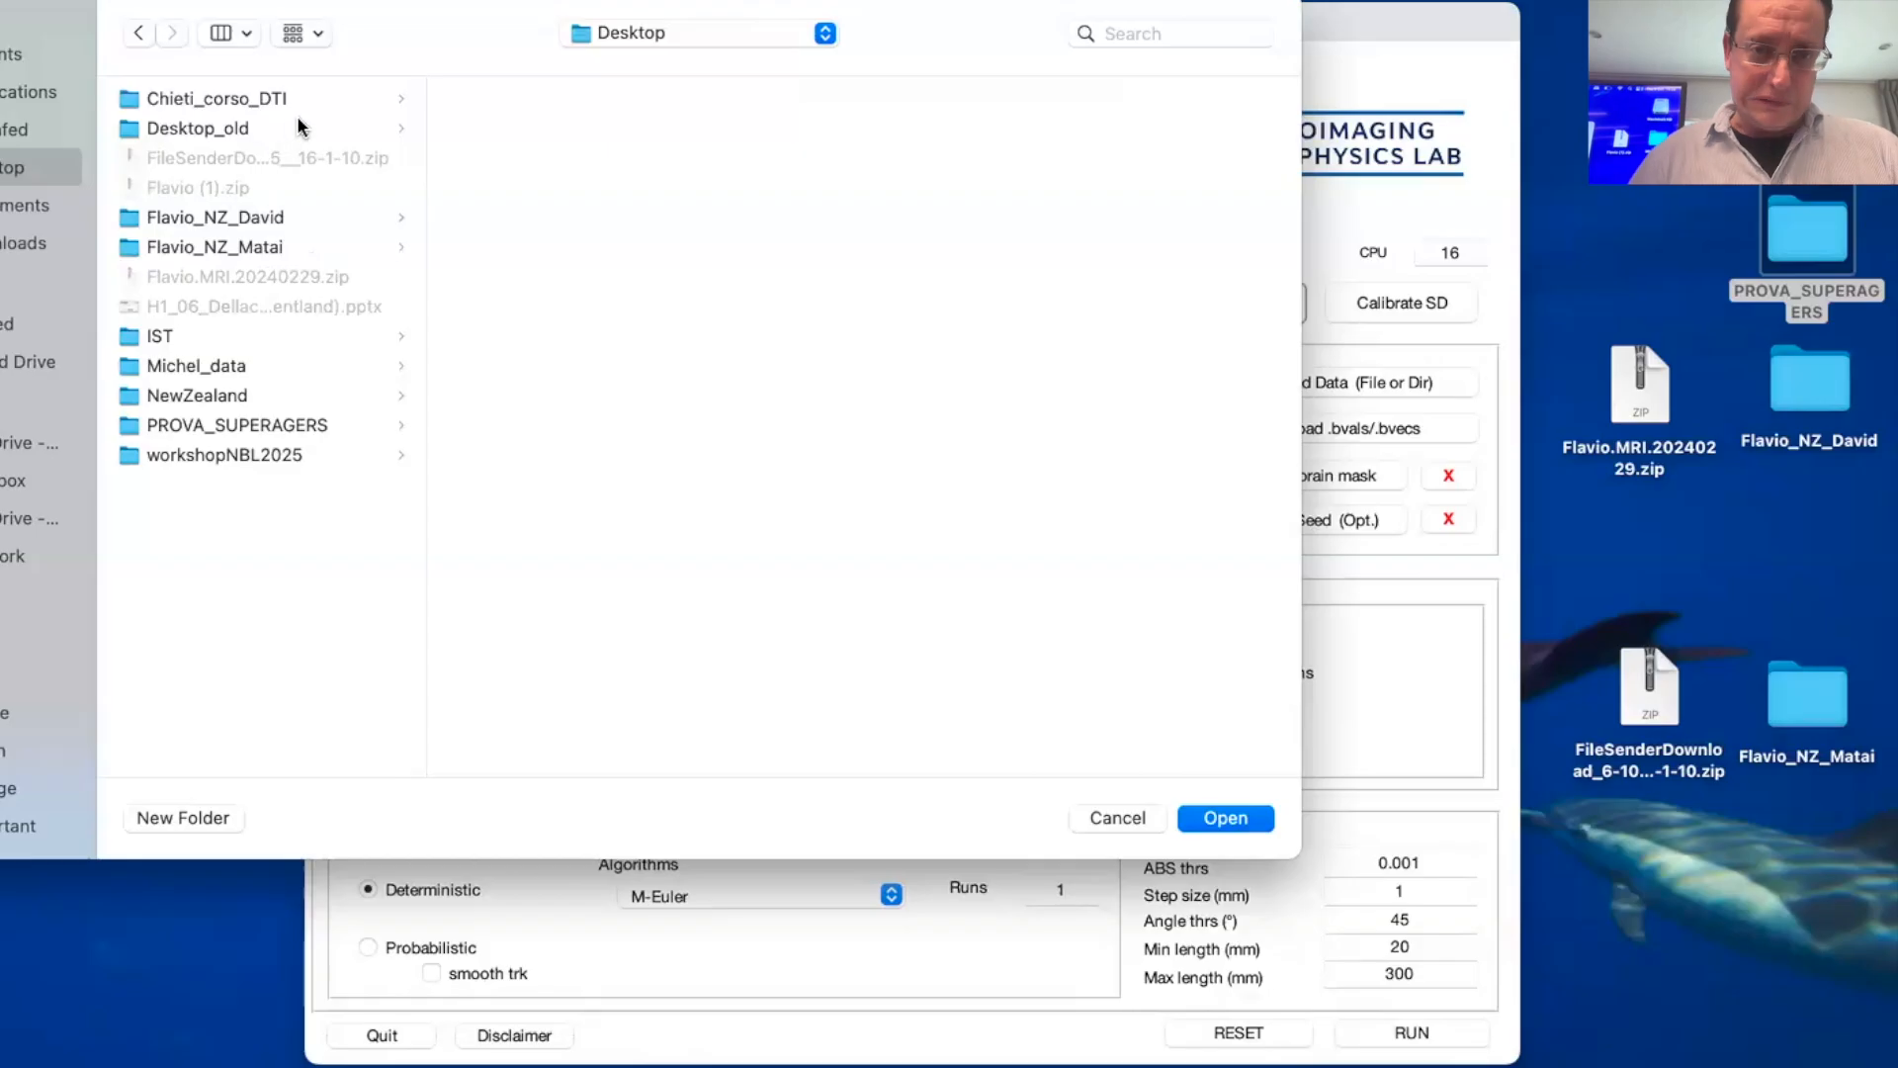
click(202, 457)
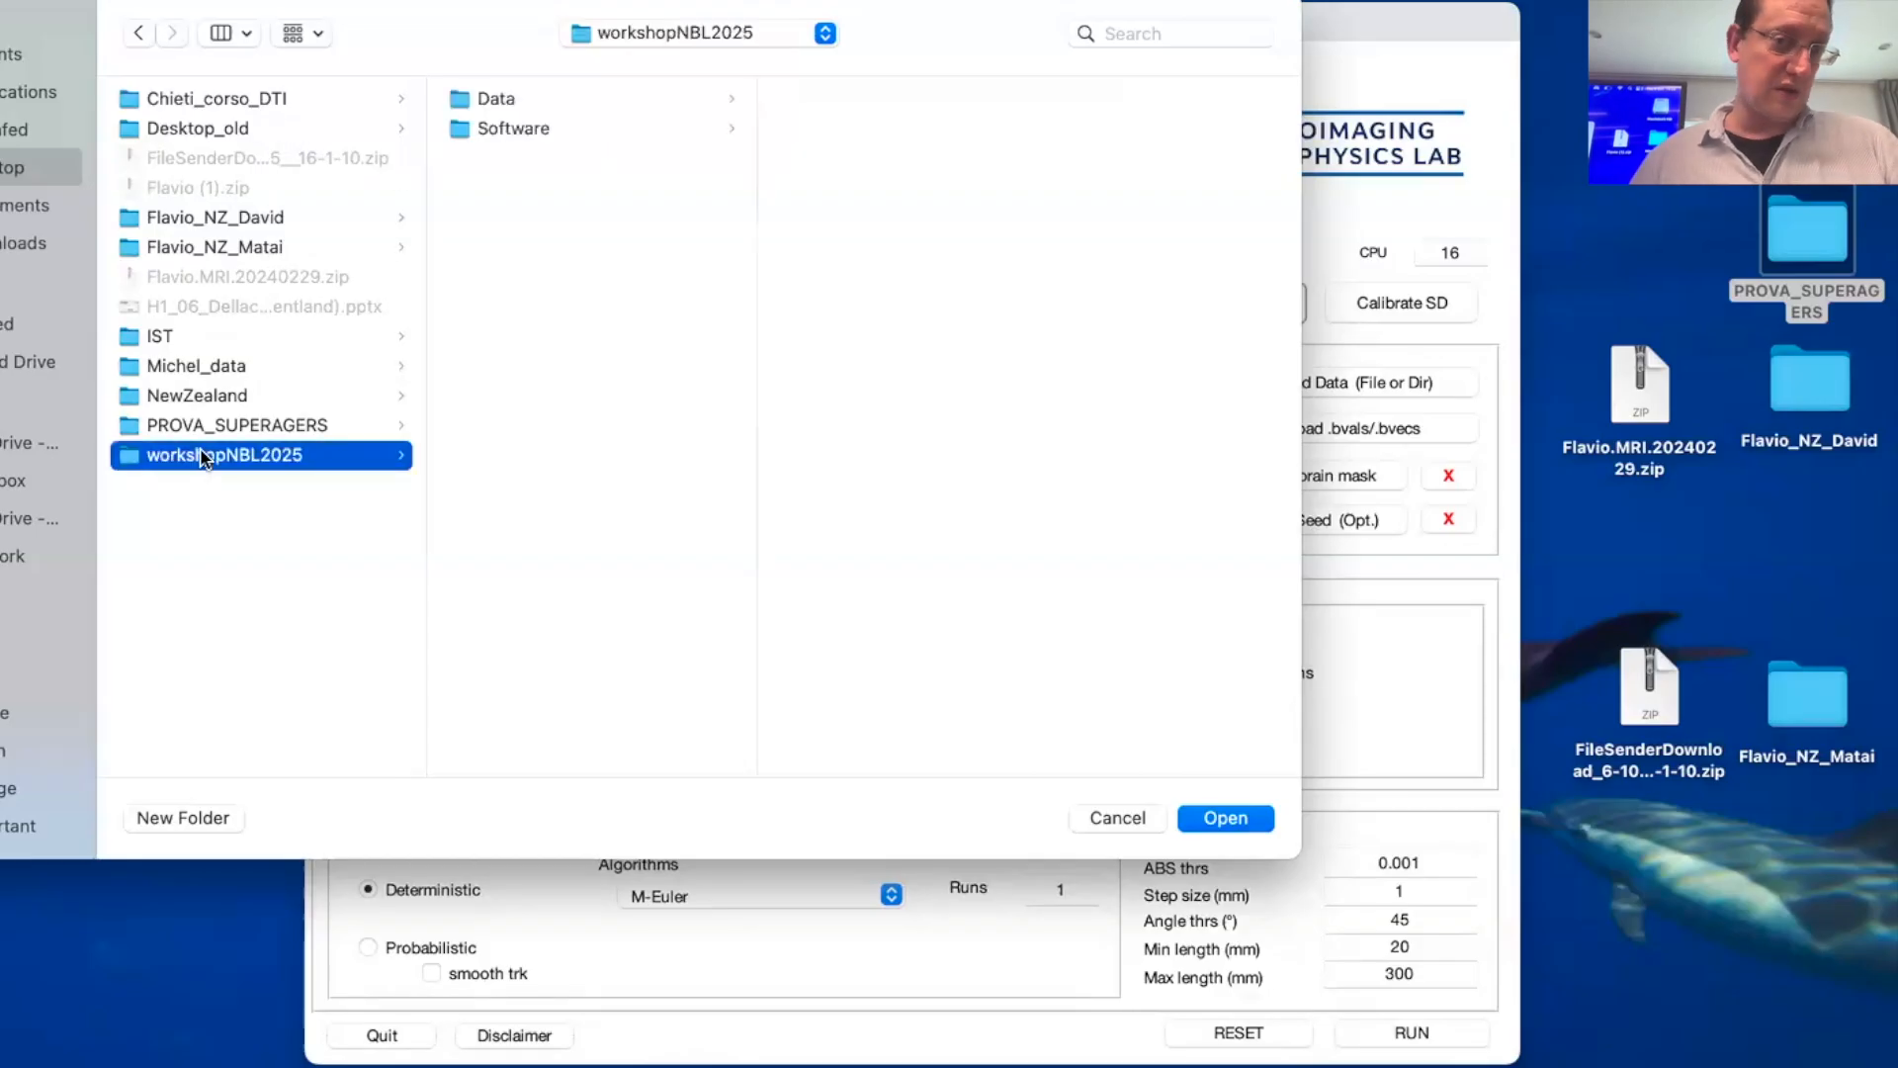
click(526, 101)
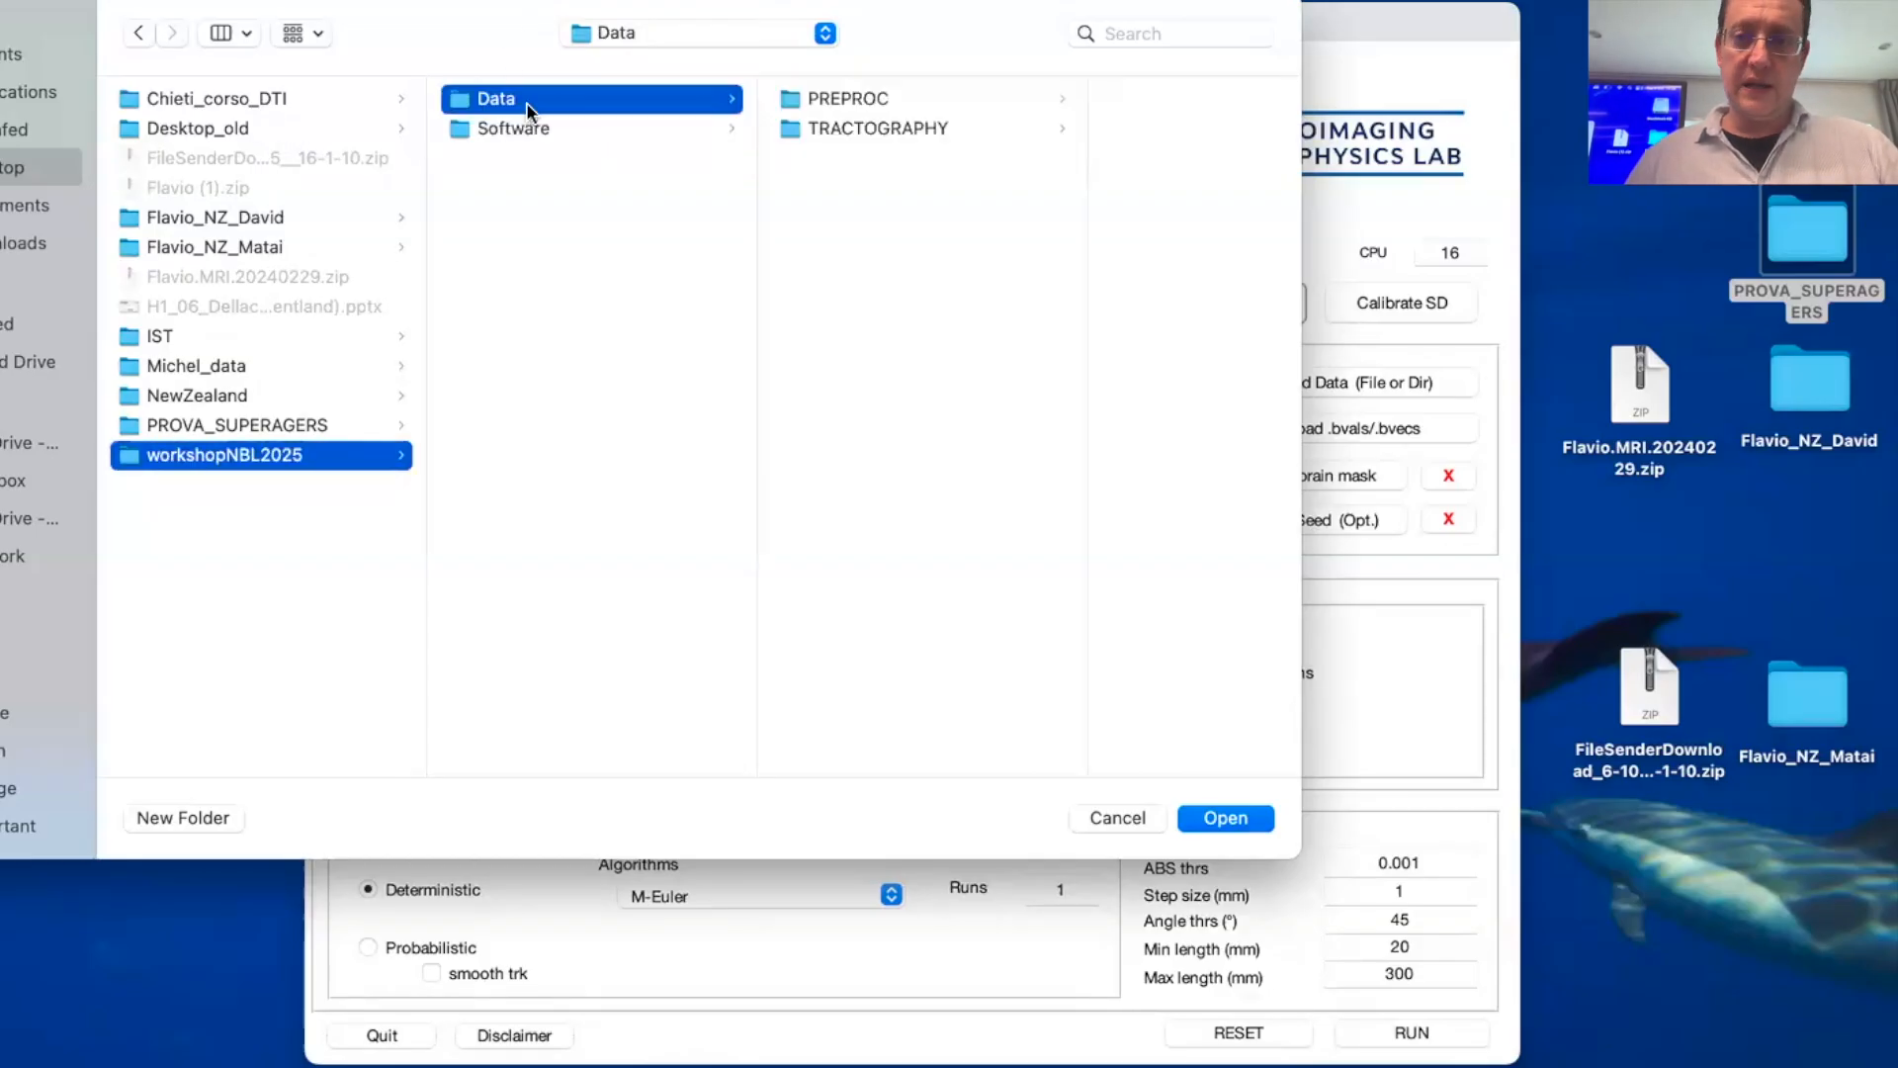
click(819, 103)
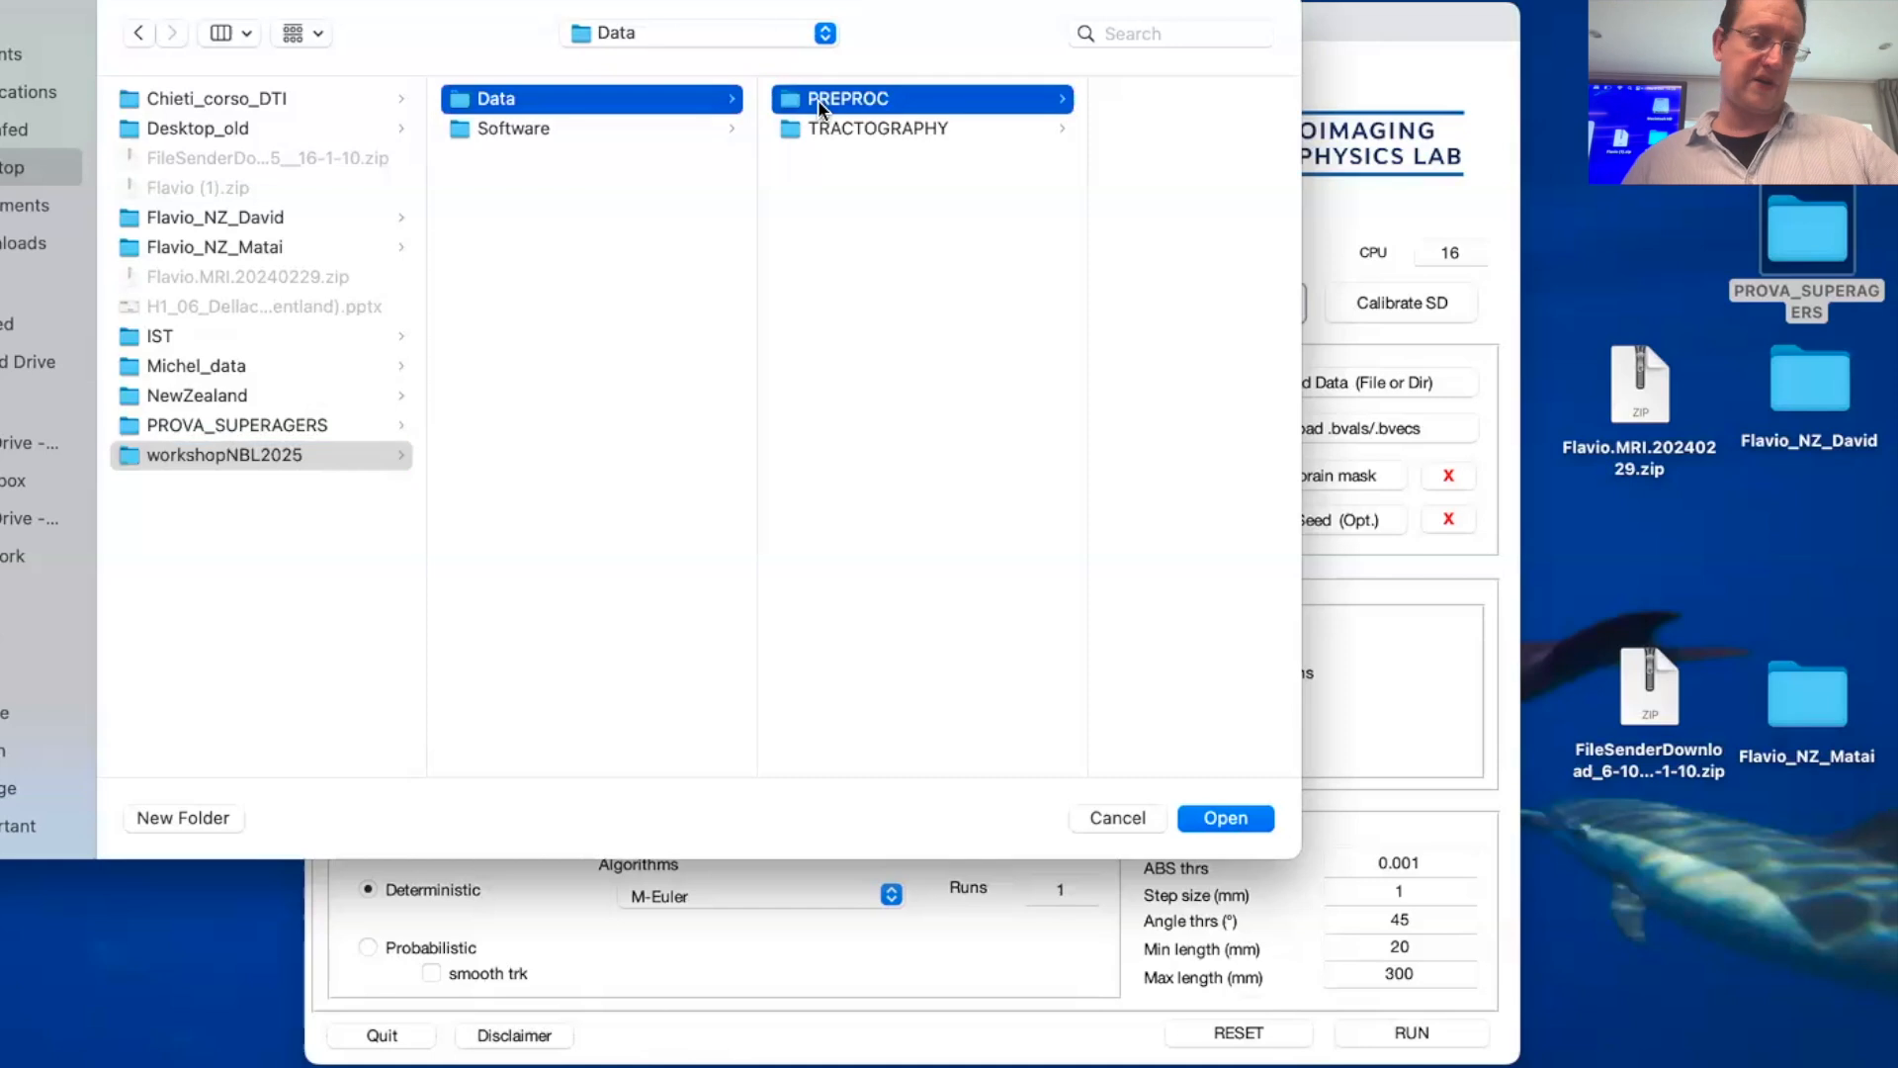
click(1224, 816)
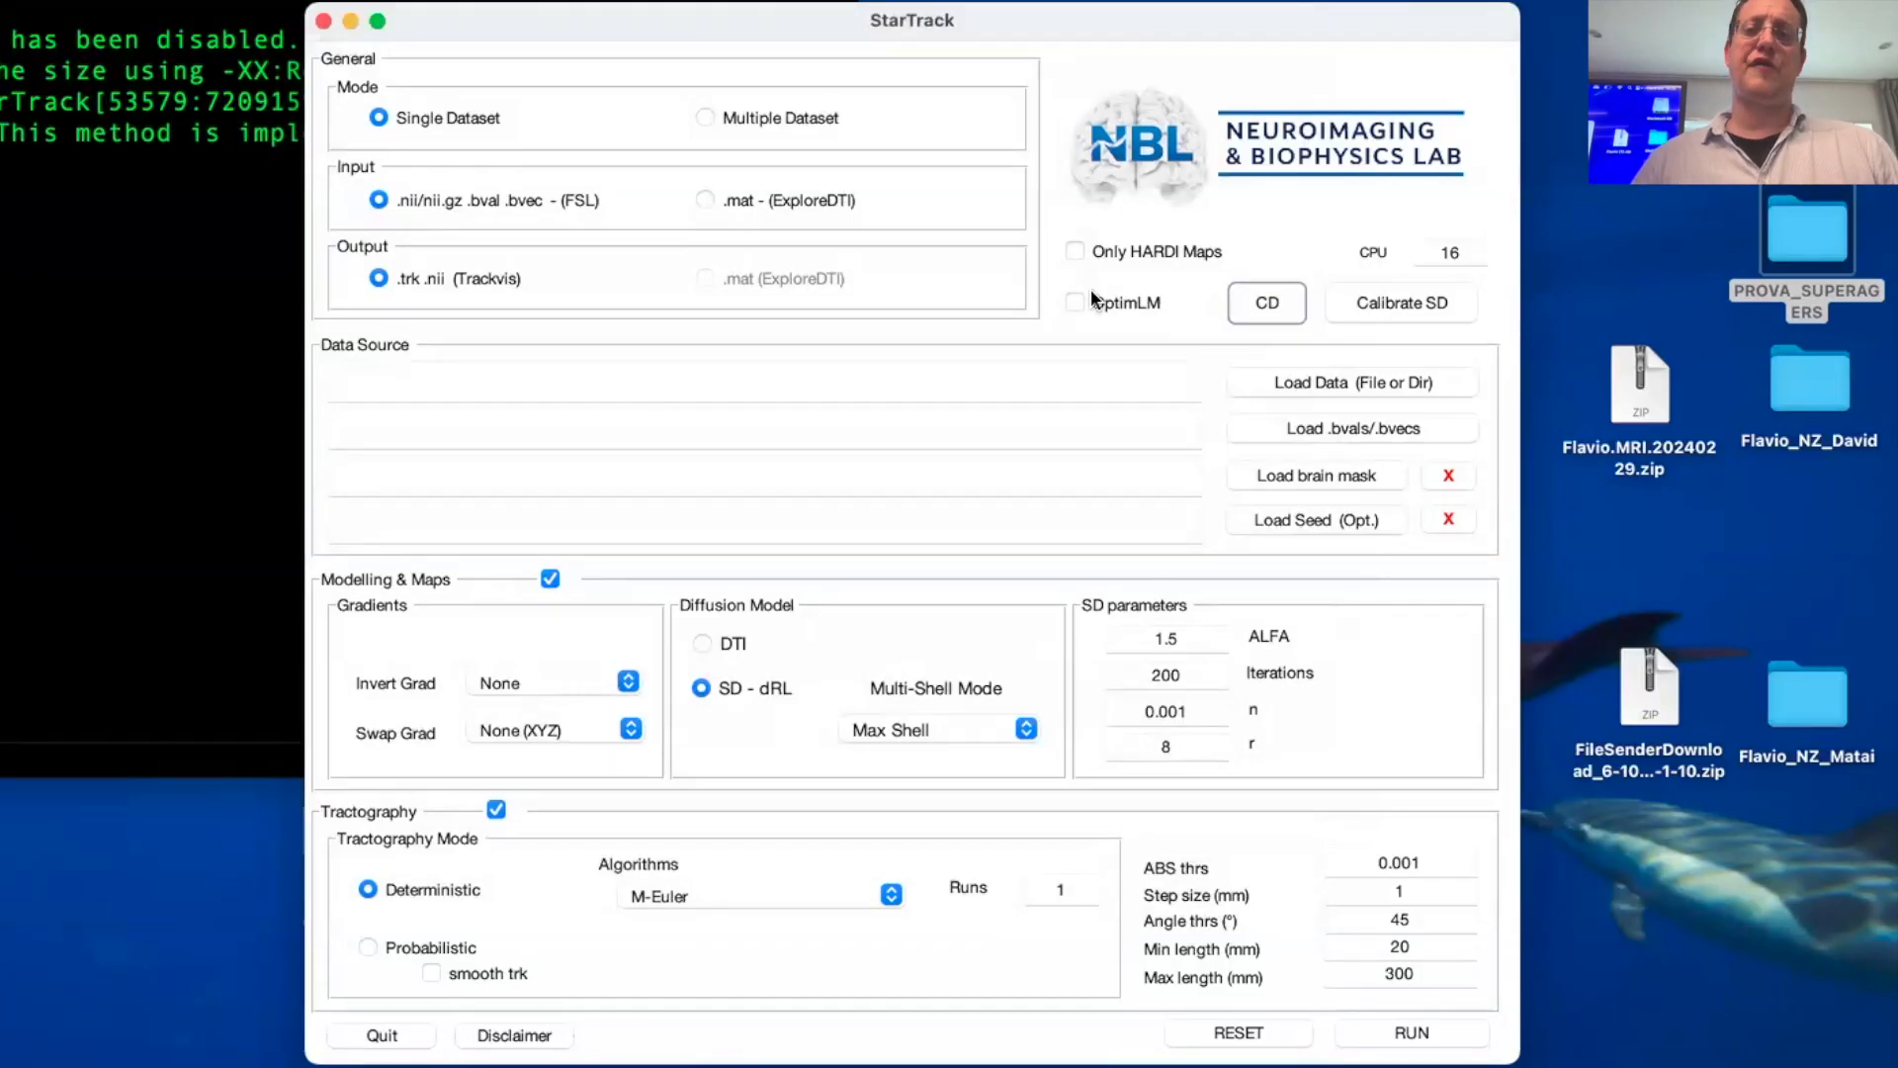
Step: Load DATA_WS.nii from the PREPROC folder as the diffusion data and DATA_WS.bval as its gradient file
click(1320, 382)
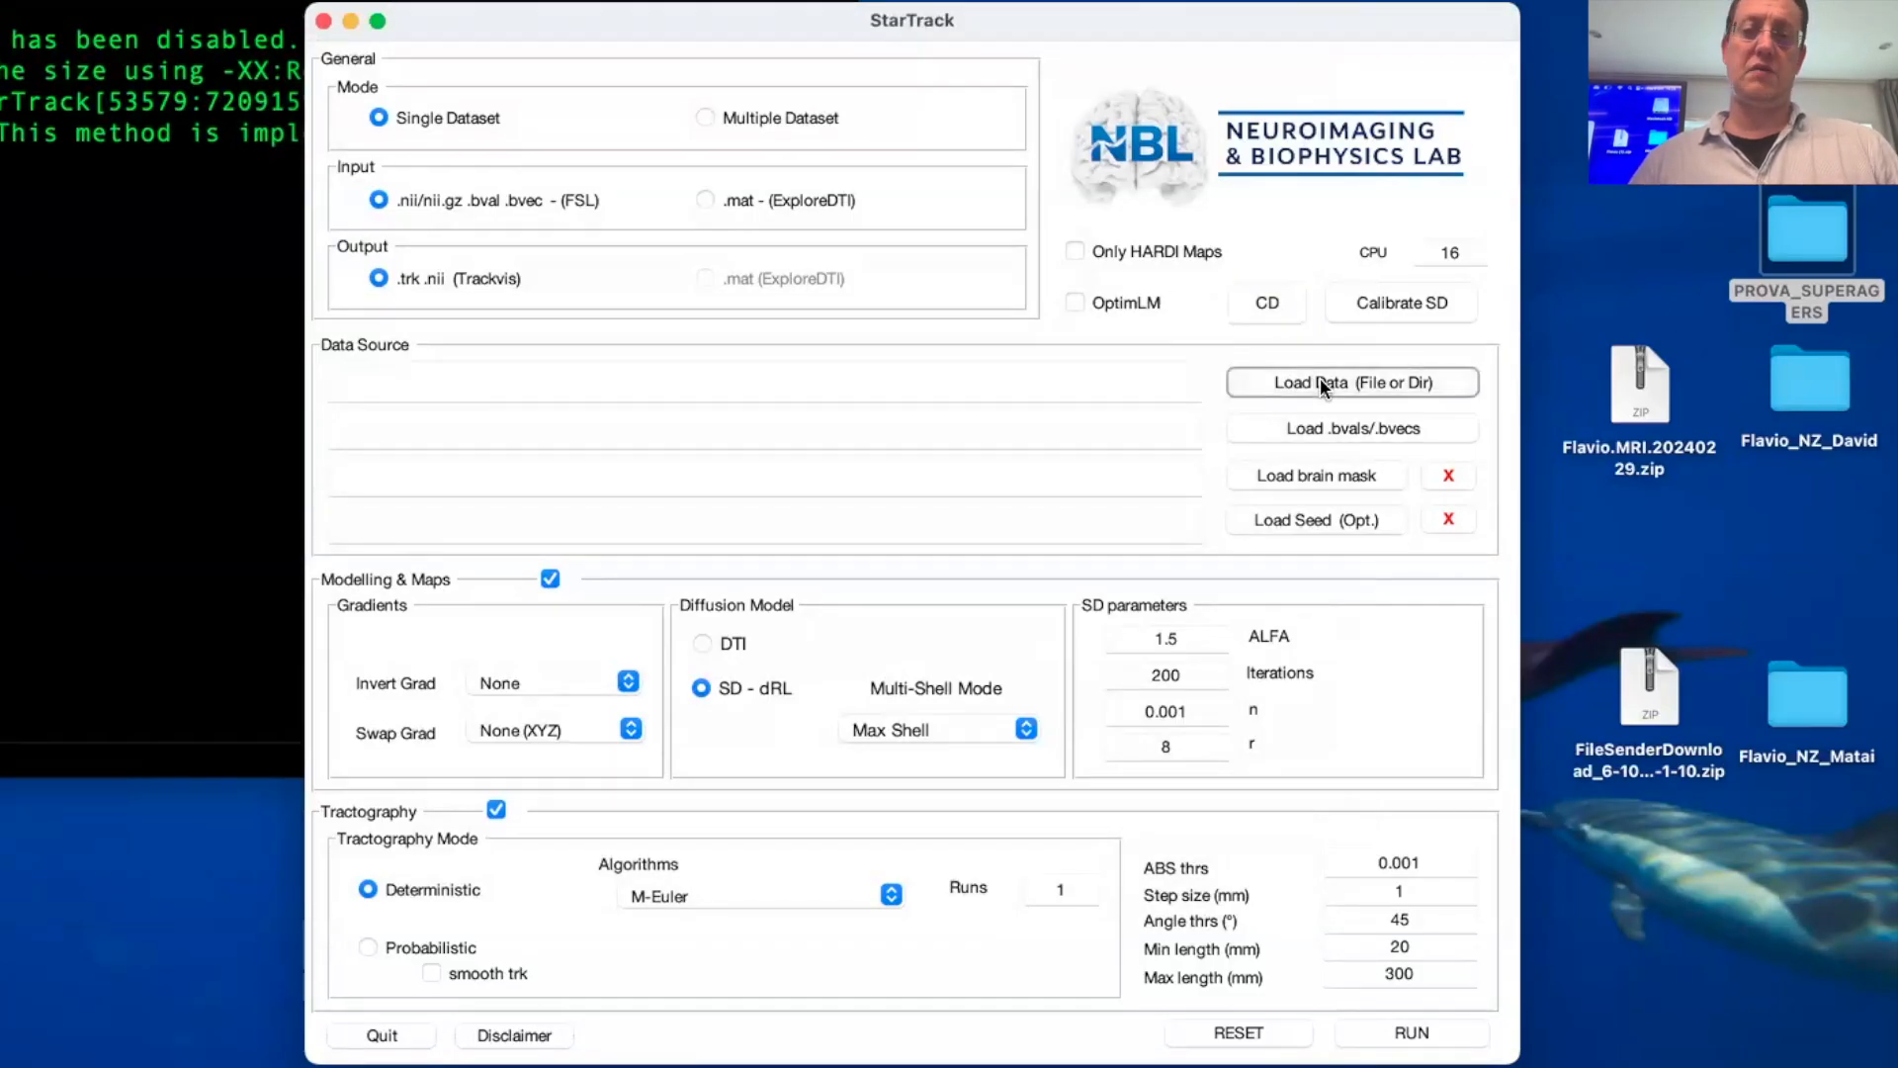
click(1068, 305)
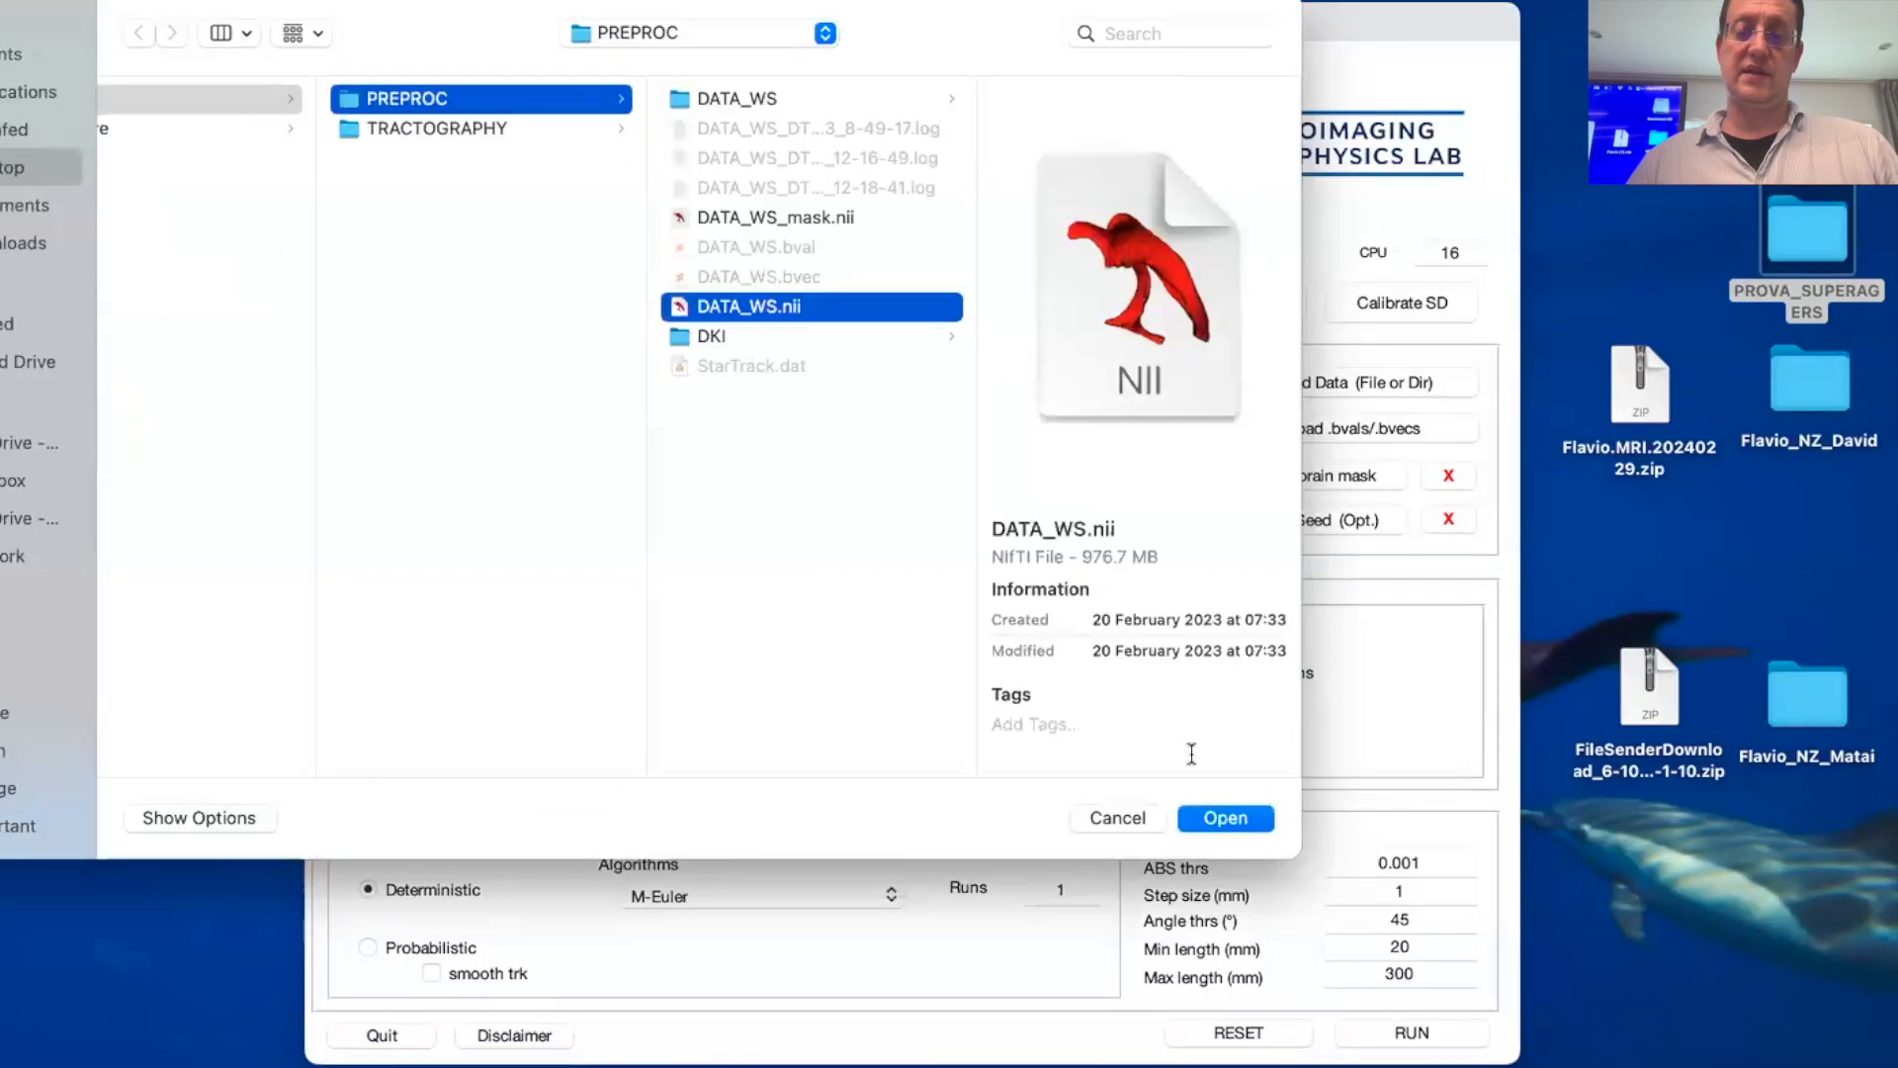
click(1214, 816)
click(1360, 428)
click(1087, 247)
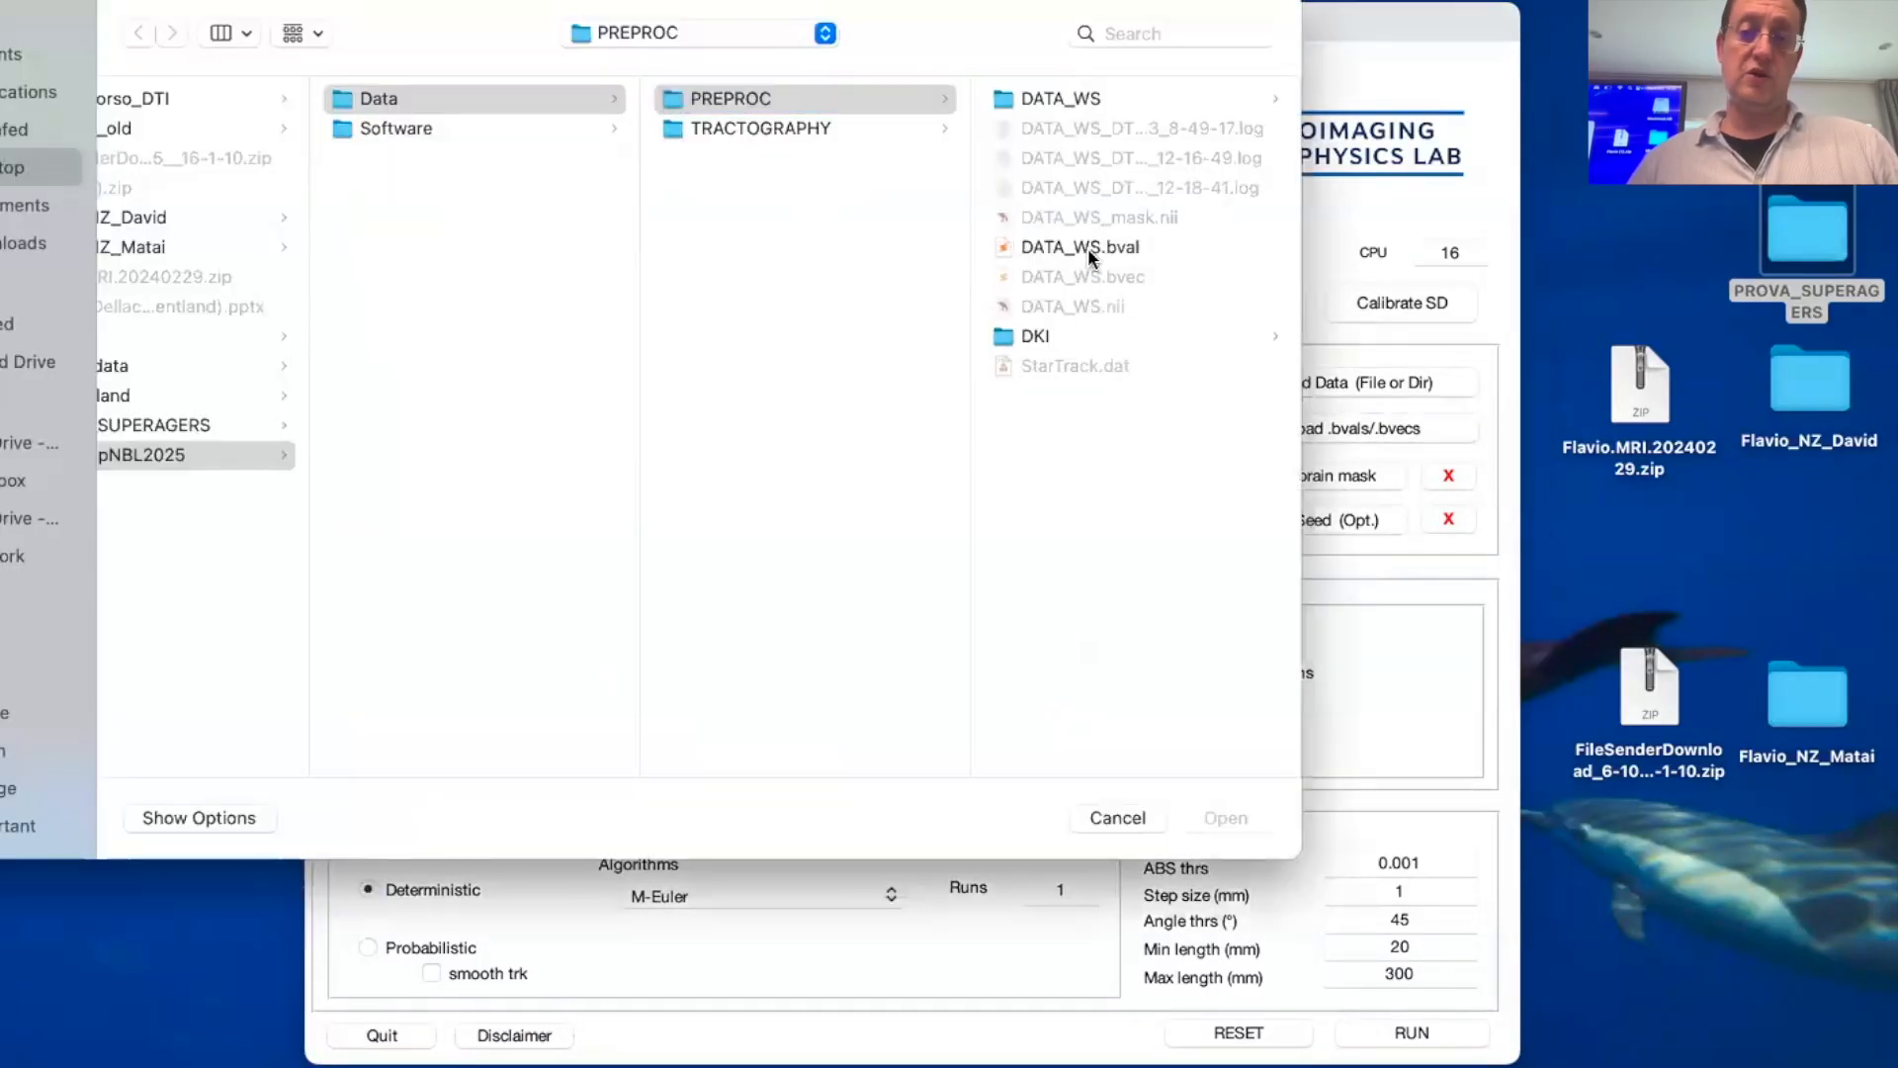
click(1218, 804)
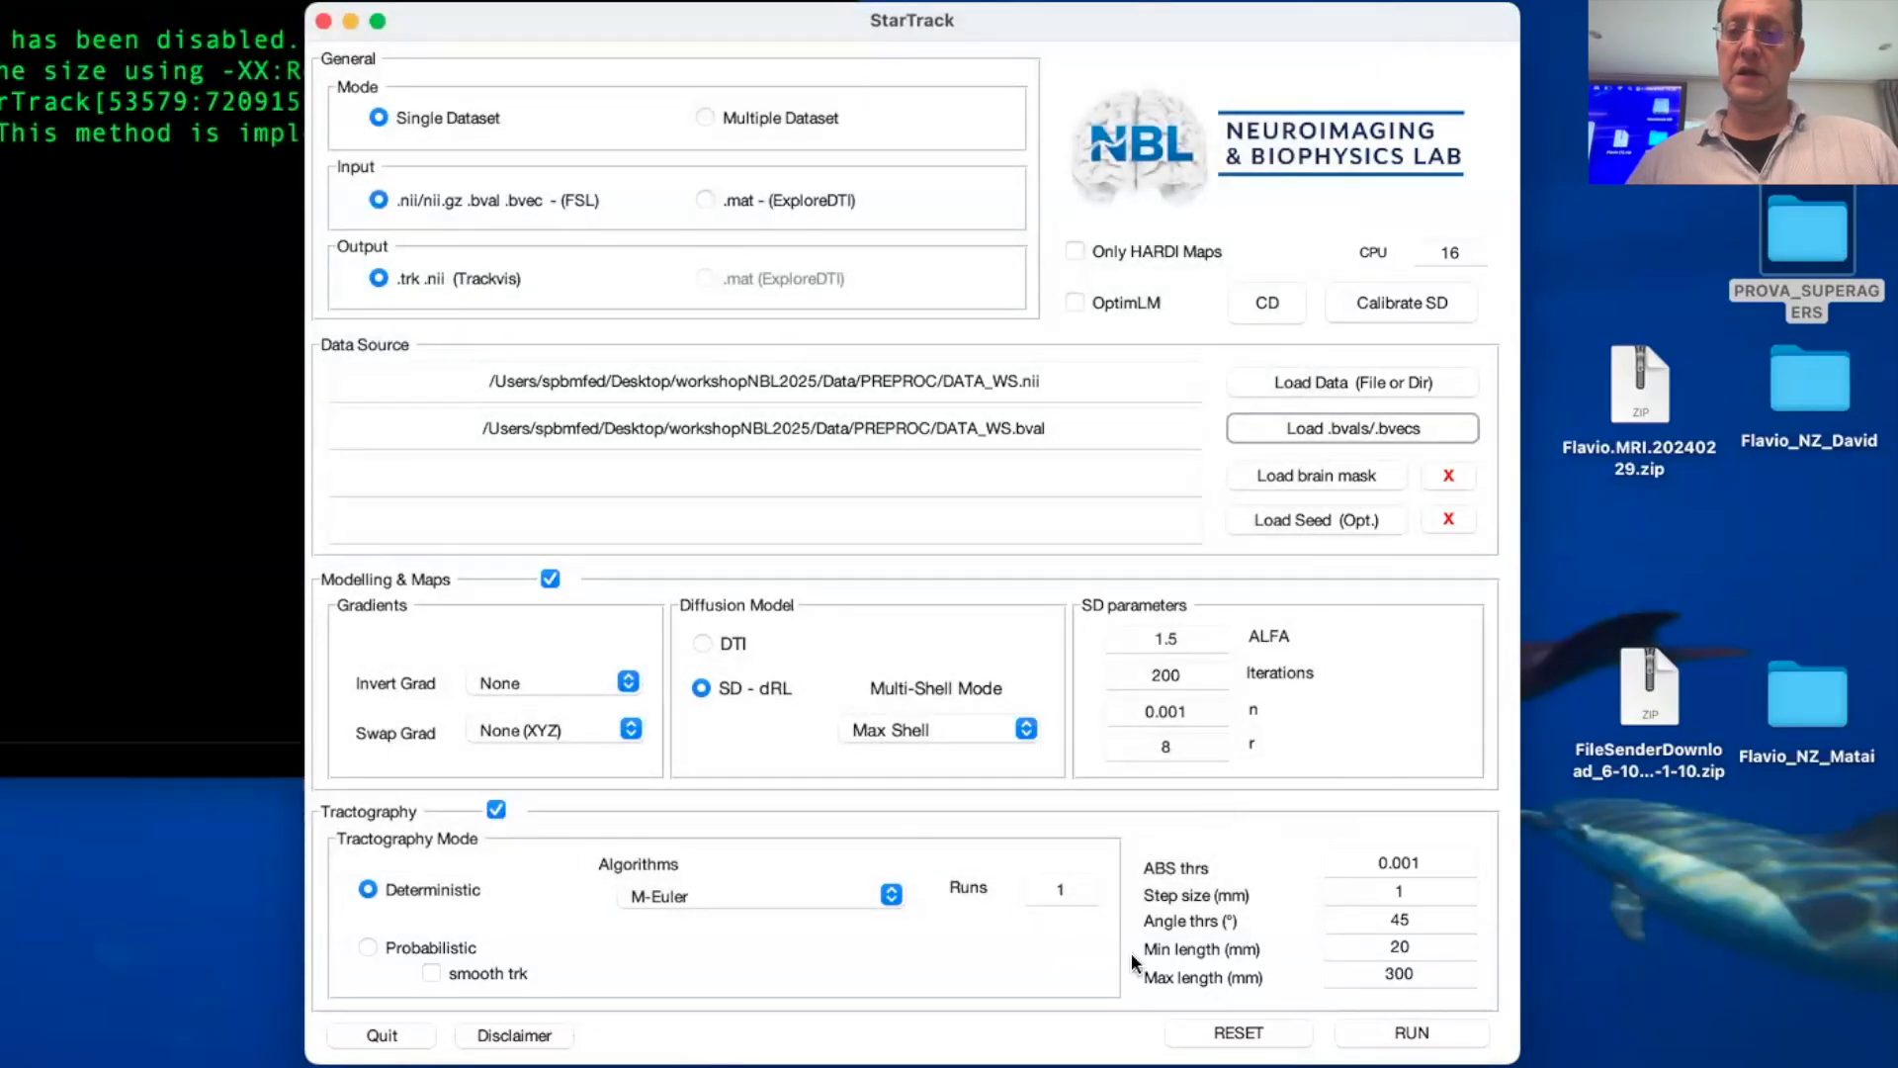
Step: Load DATA_WS_mask.nii from the PREPROC folder as the brain mask
click(1306, 468)
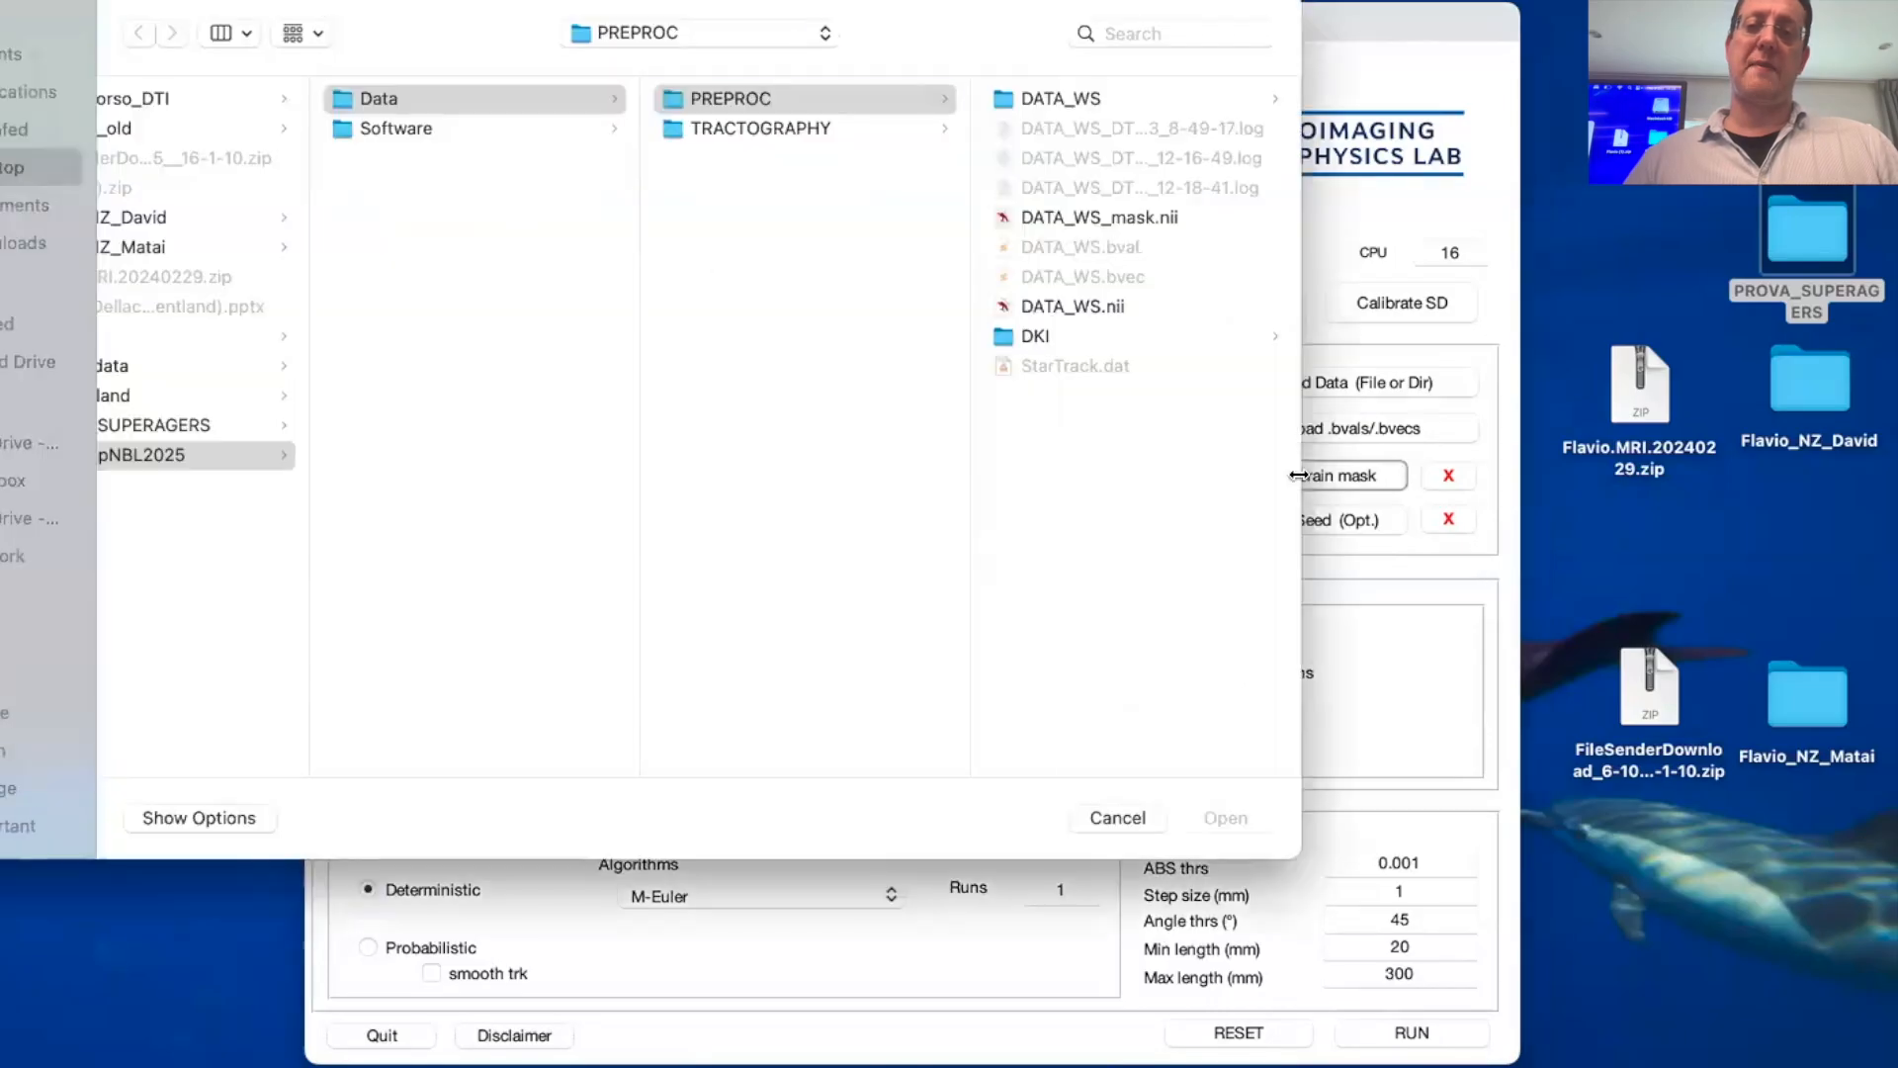
click(1091, 217)
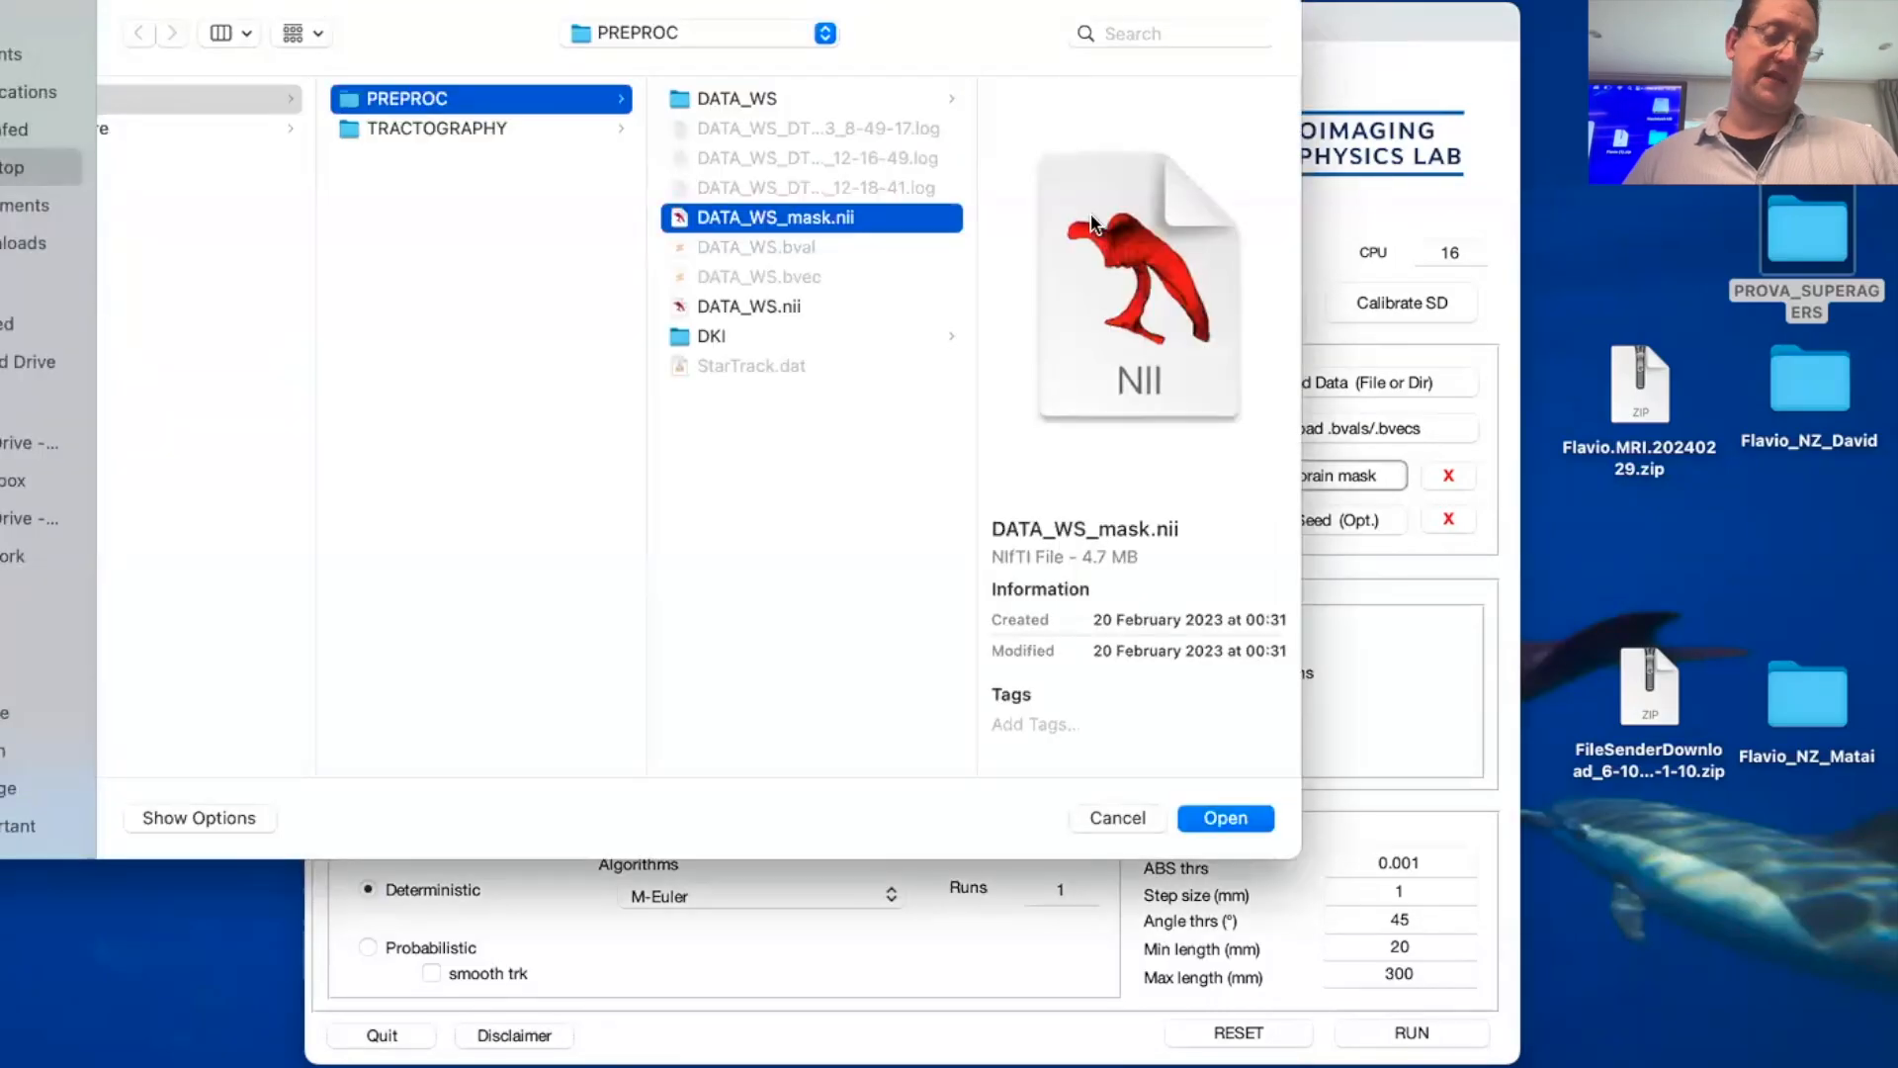
click(1225, 819)
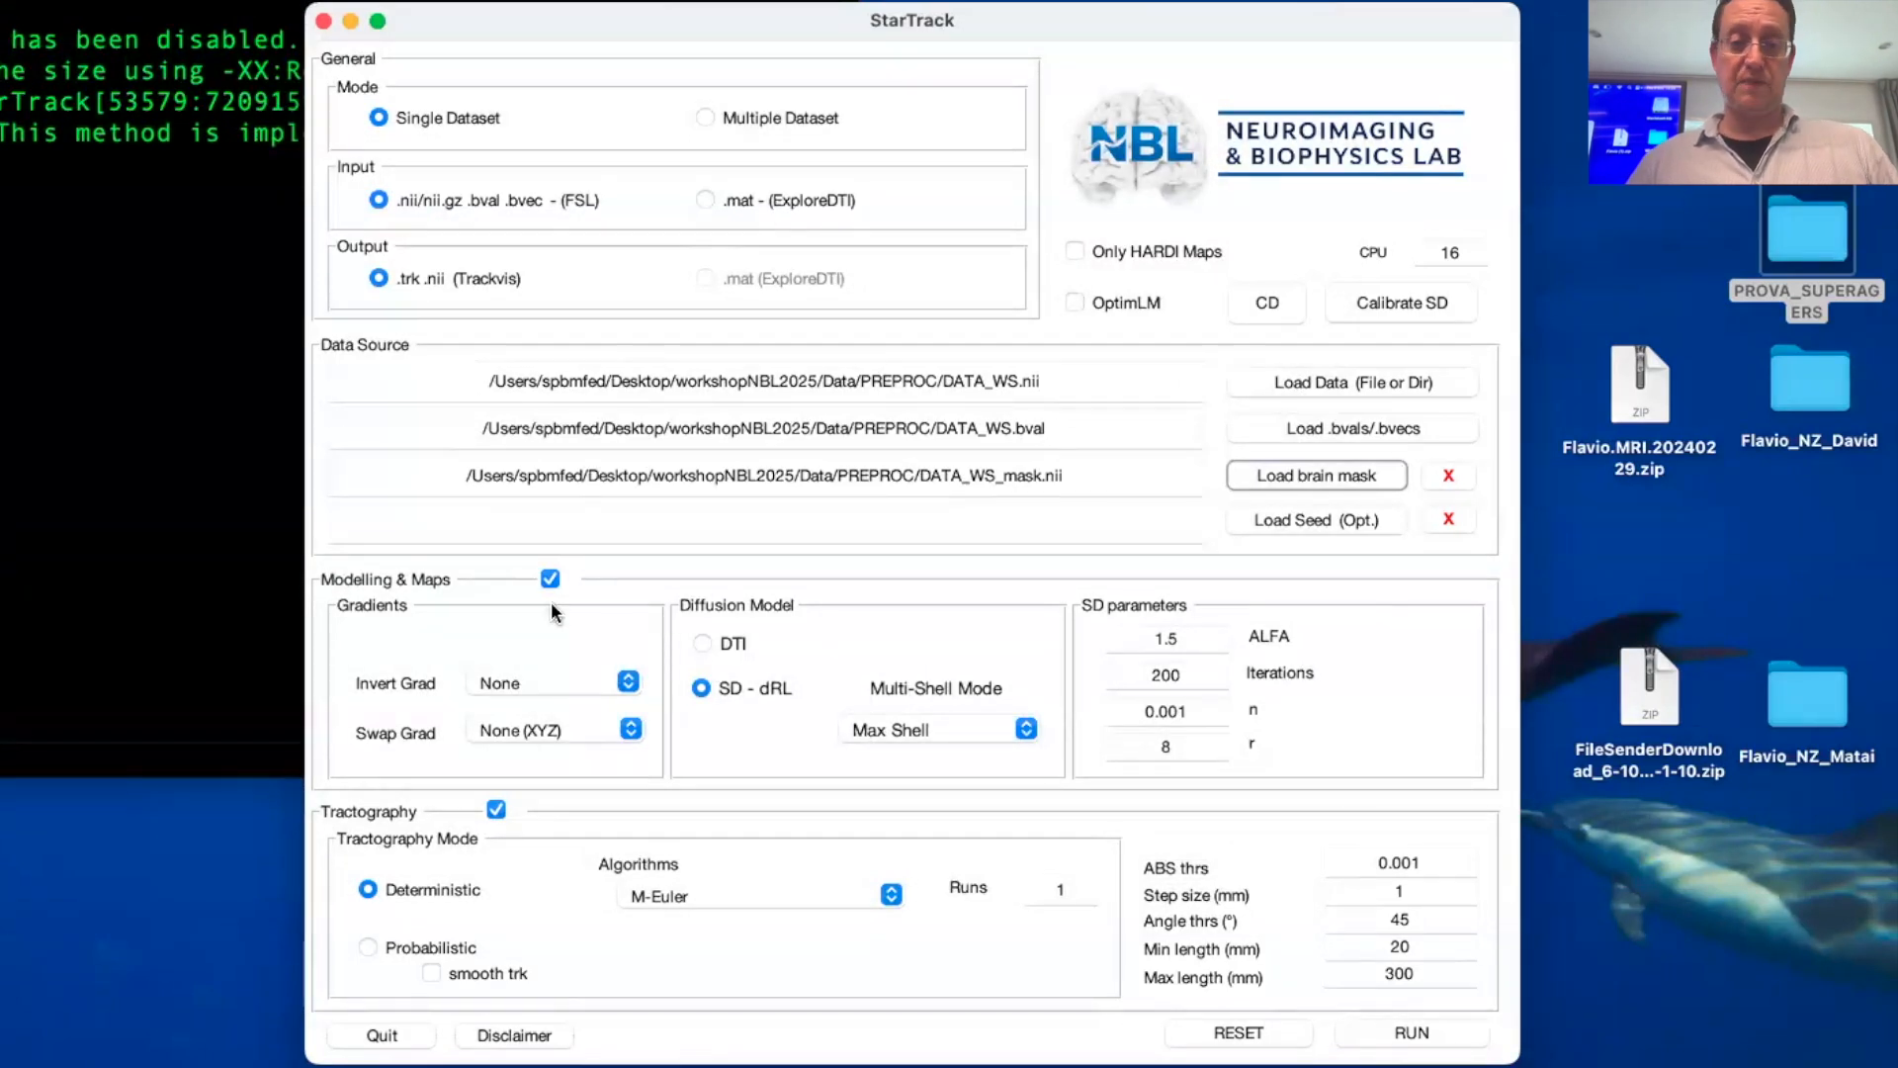
Step: Set the gradient inversion to Invert X and choose the DTI diffusion model with the WLLS option
click(599, 680)
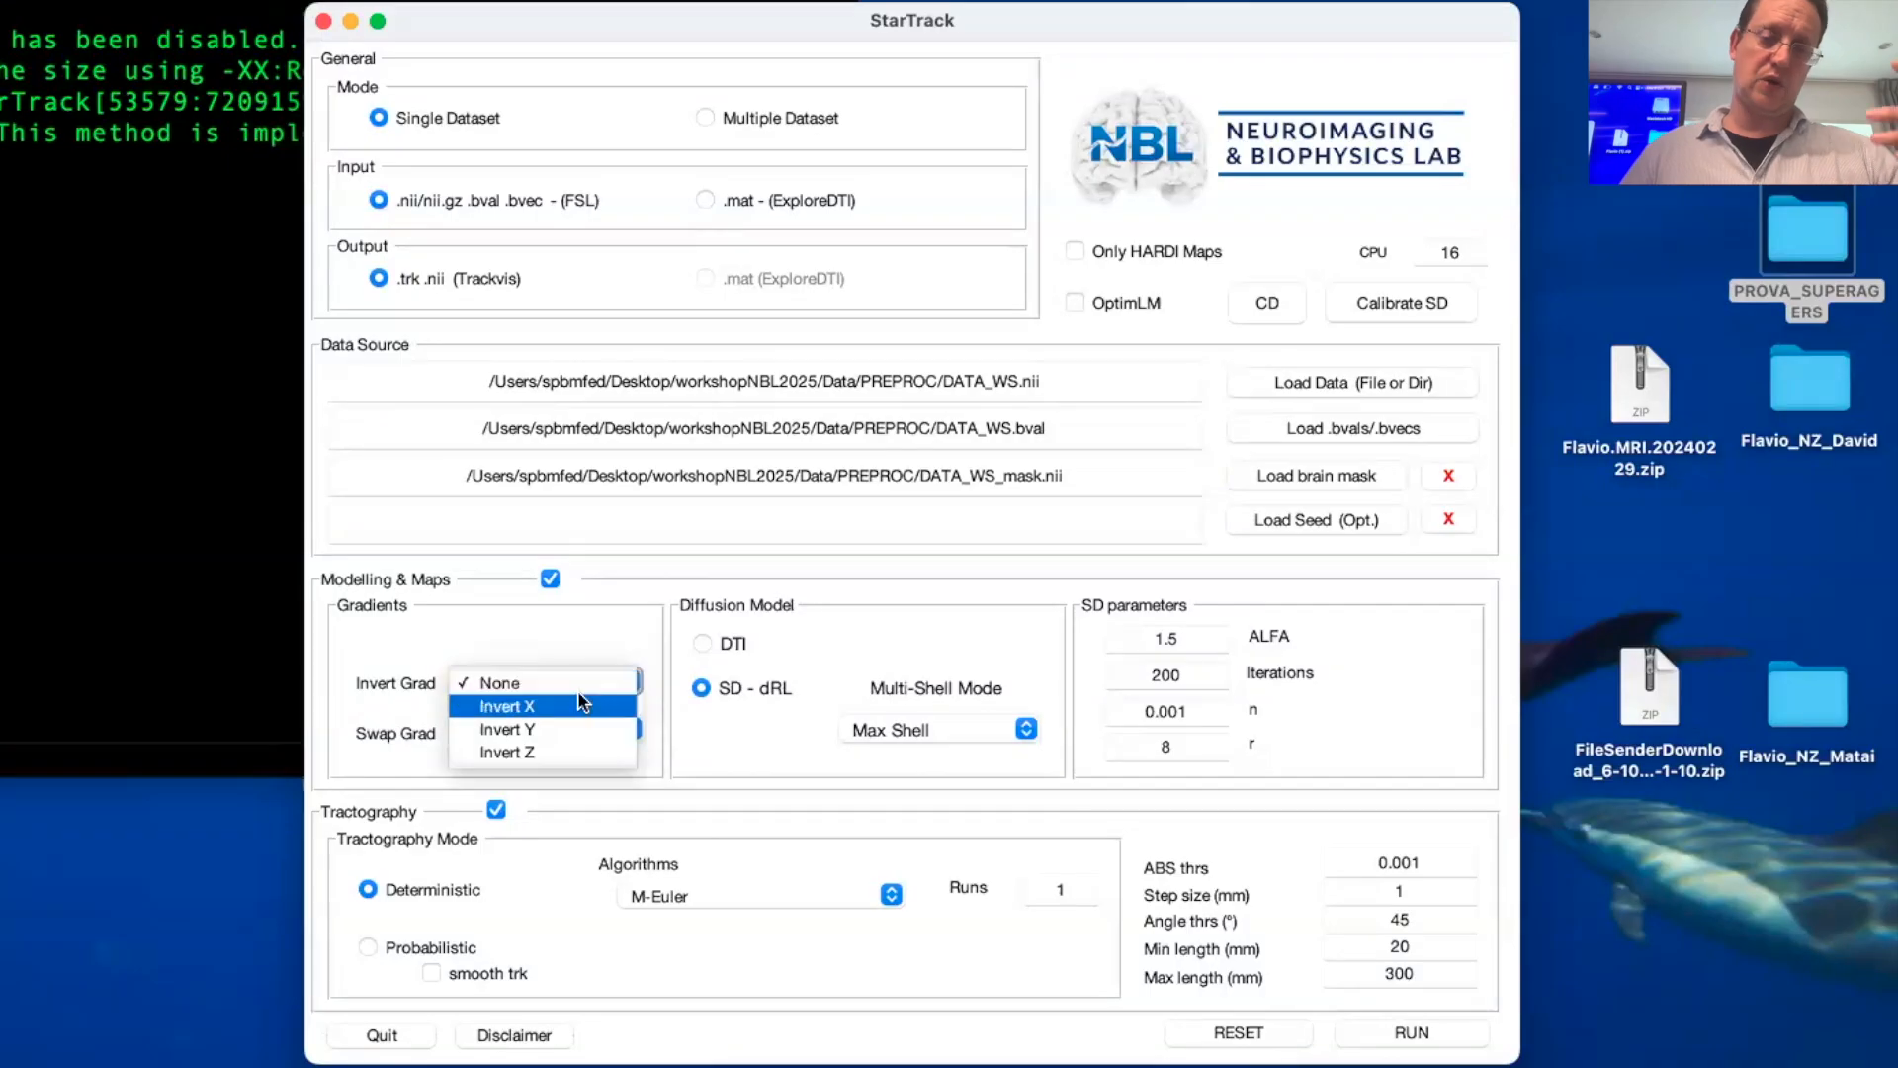
click(578, 702)
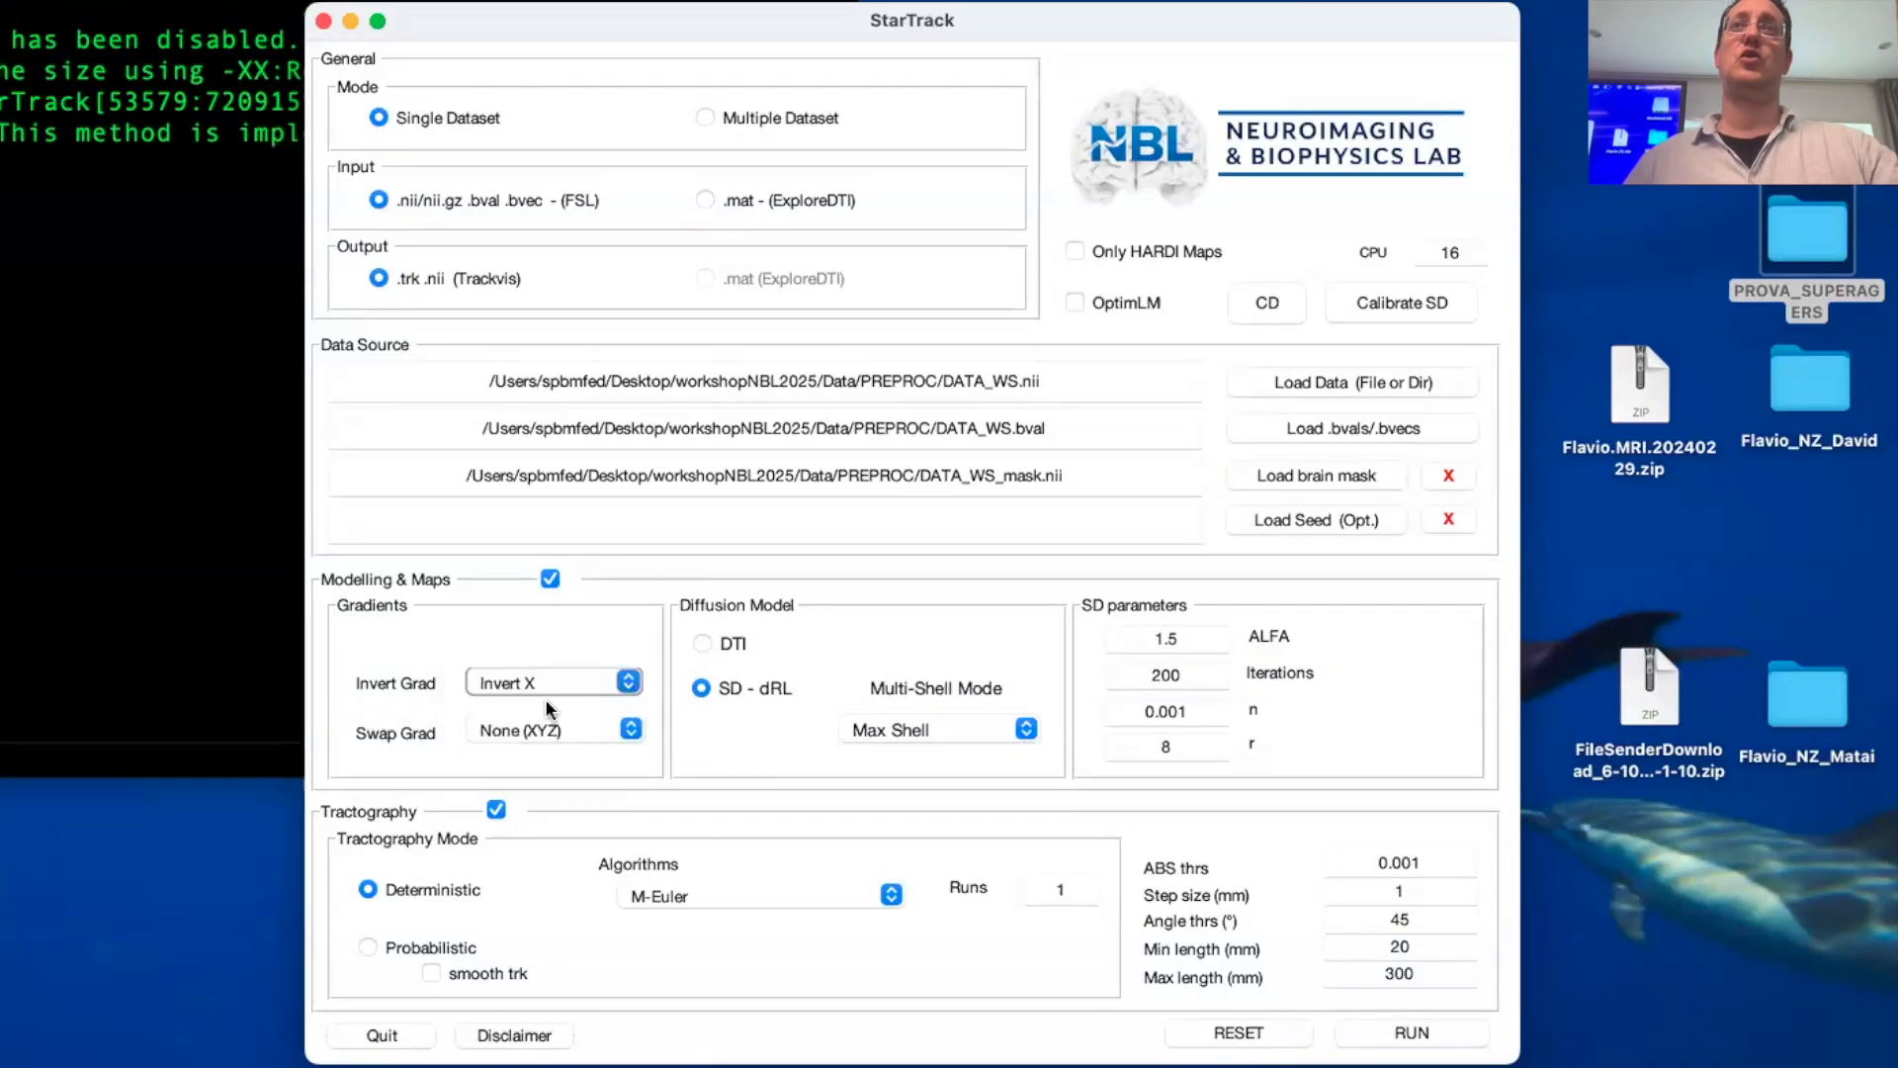
click(699, 642)
click(1111, 672)
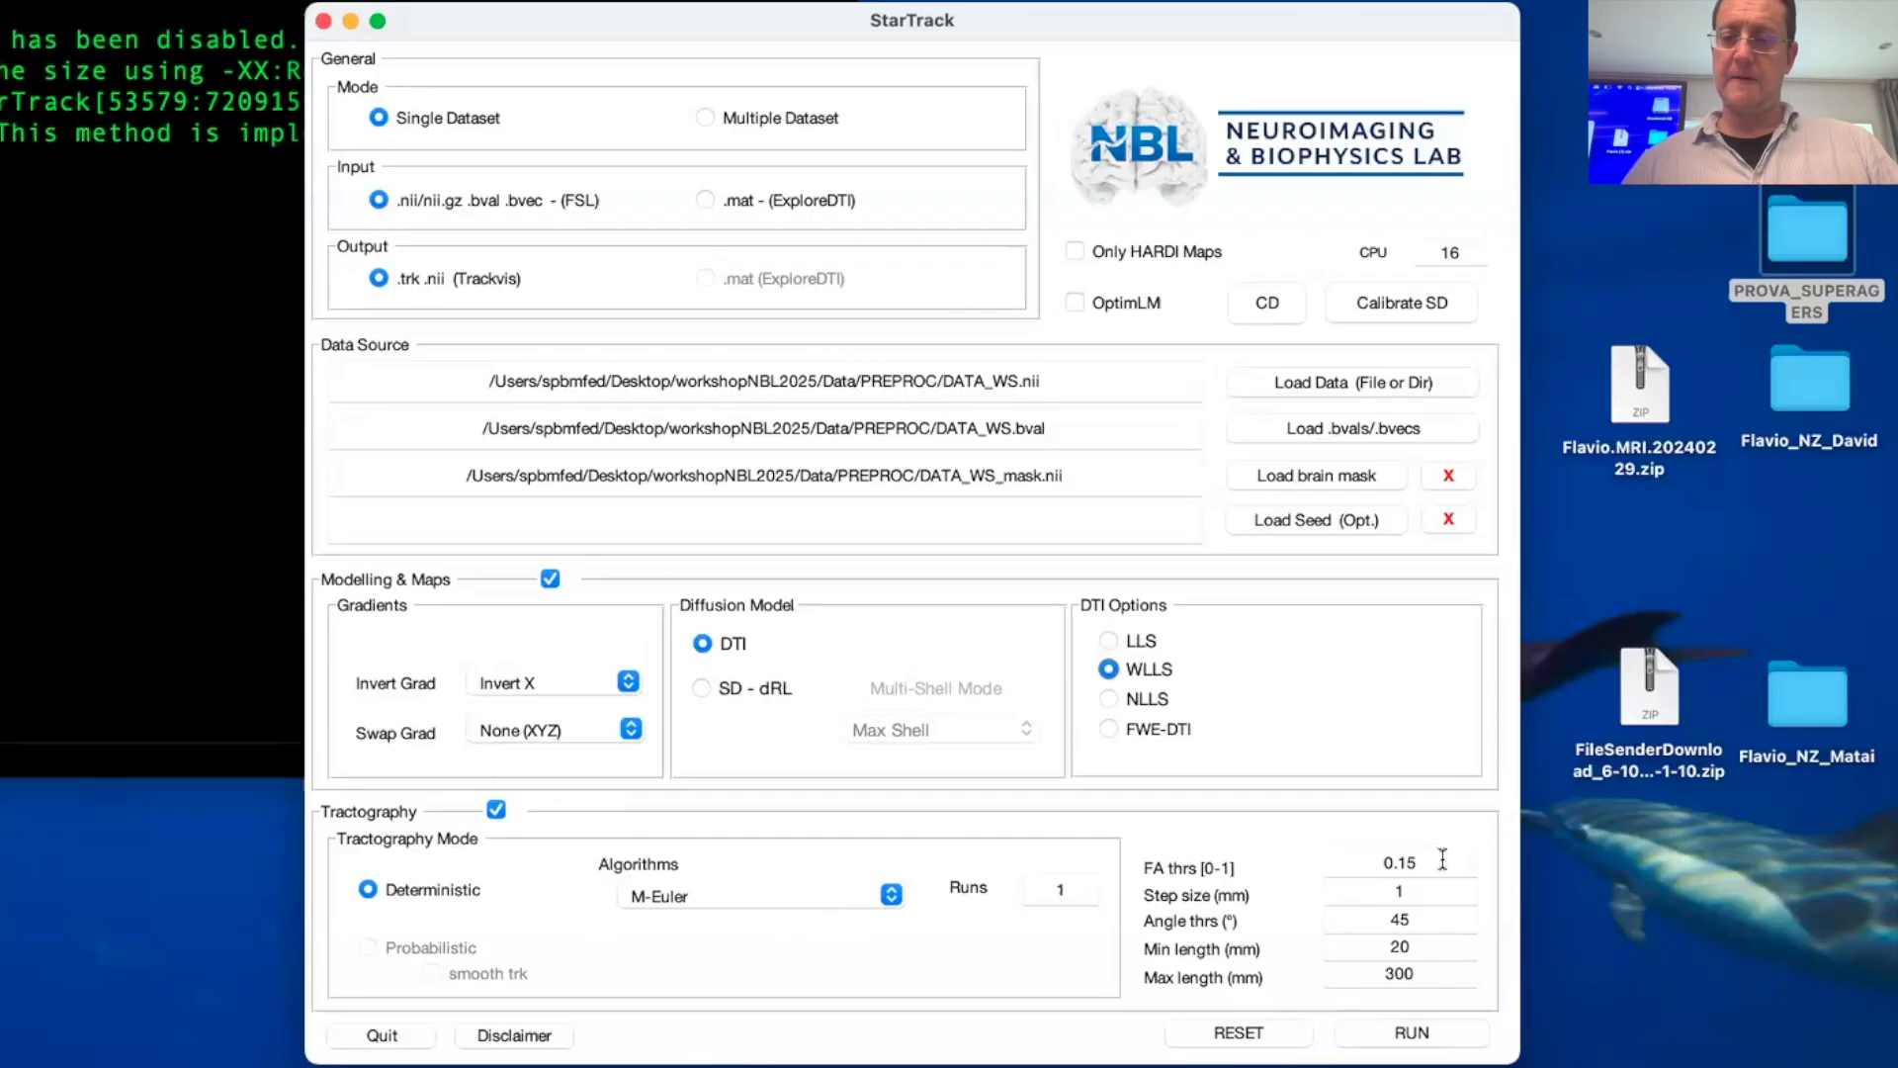
Step: Set the tractography angle threshold to 30°
click(1427, 908)
double_click(1341, 916)
text(30)
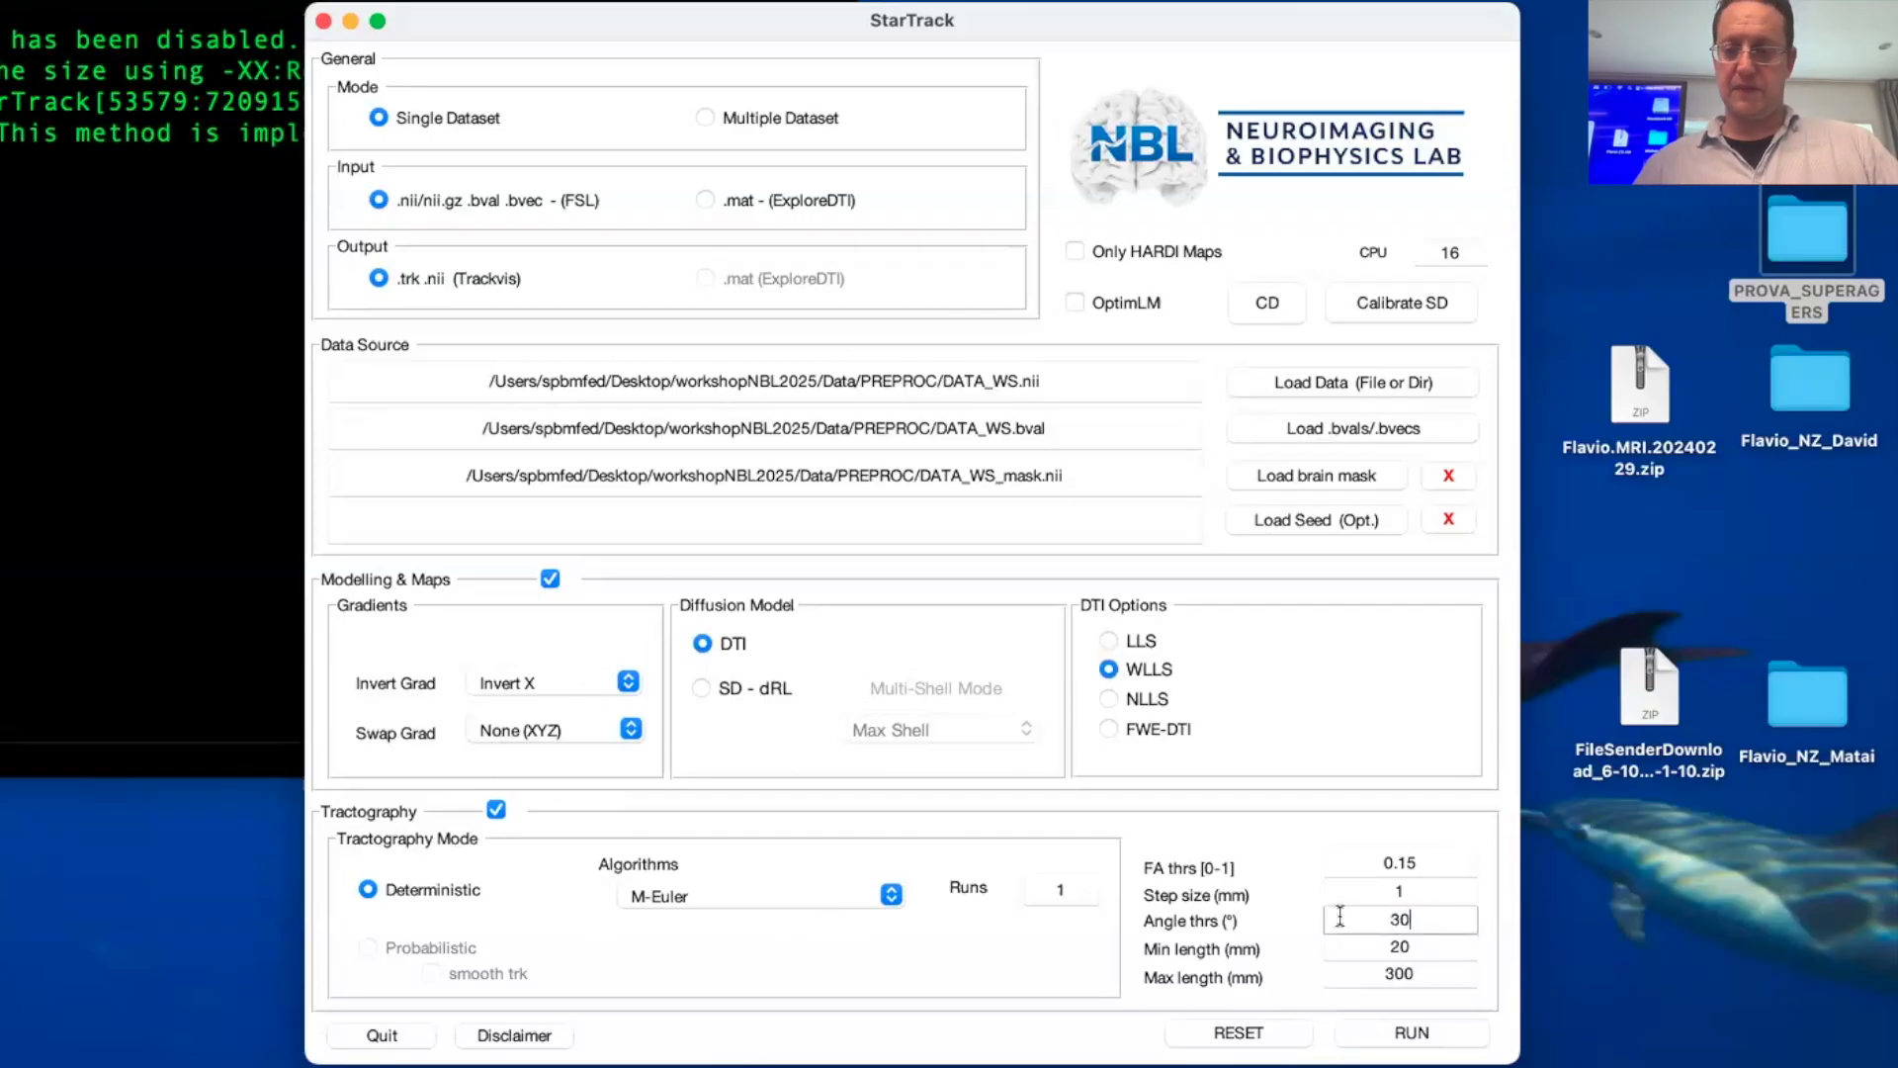
Step: Set the tractography runs to 2 and run the processing, bringing the Terminal output to the front
click(1080, 893)
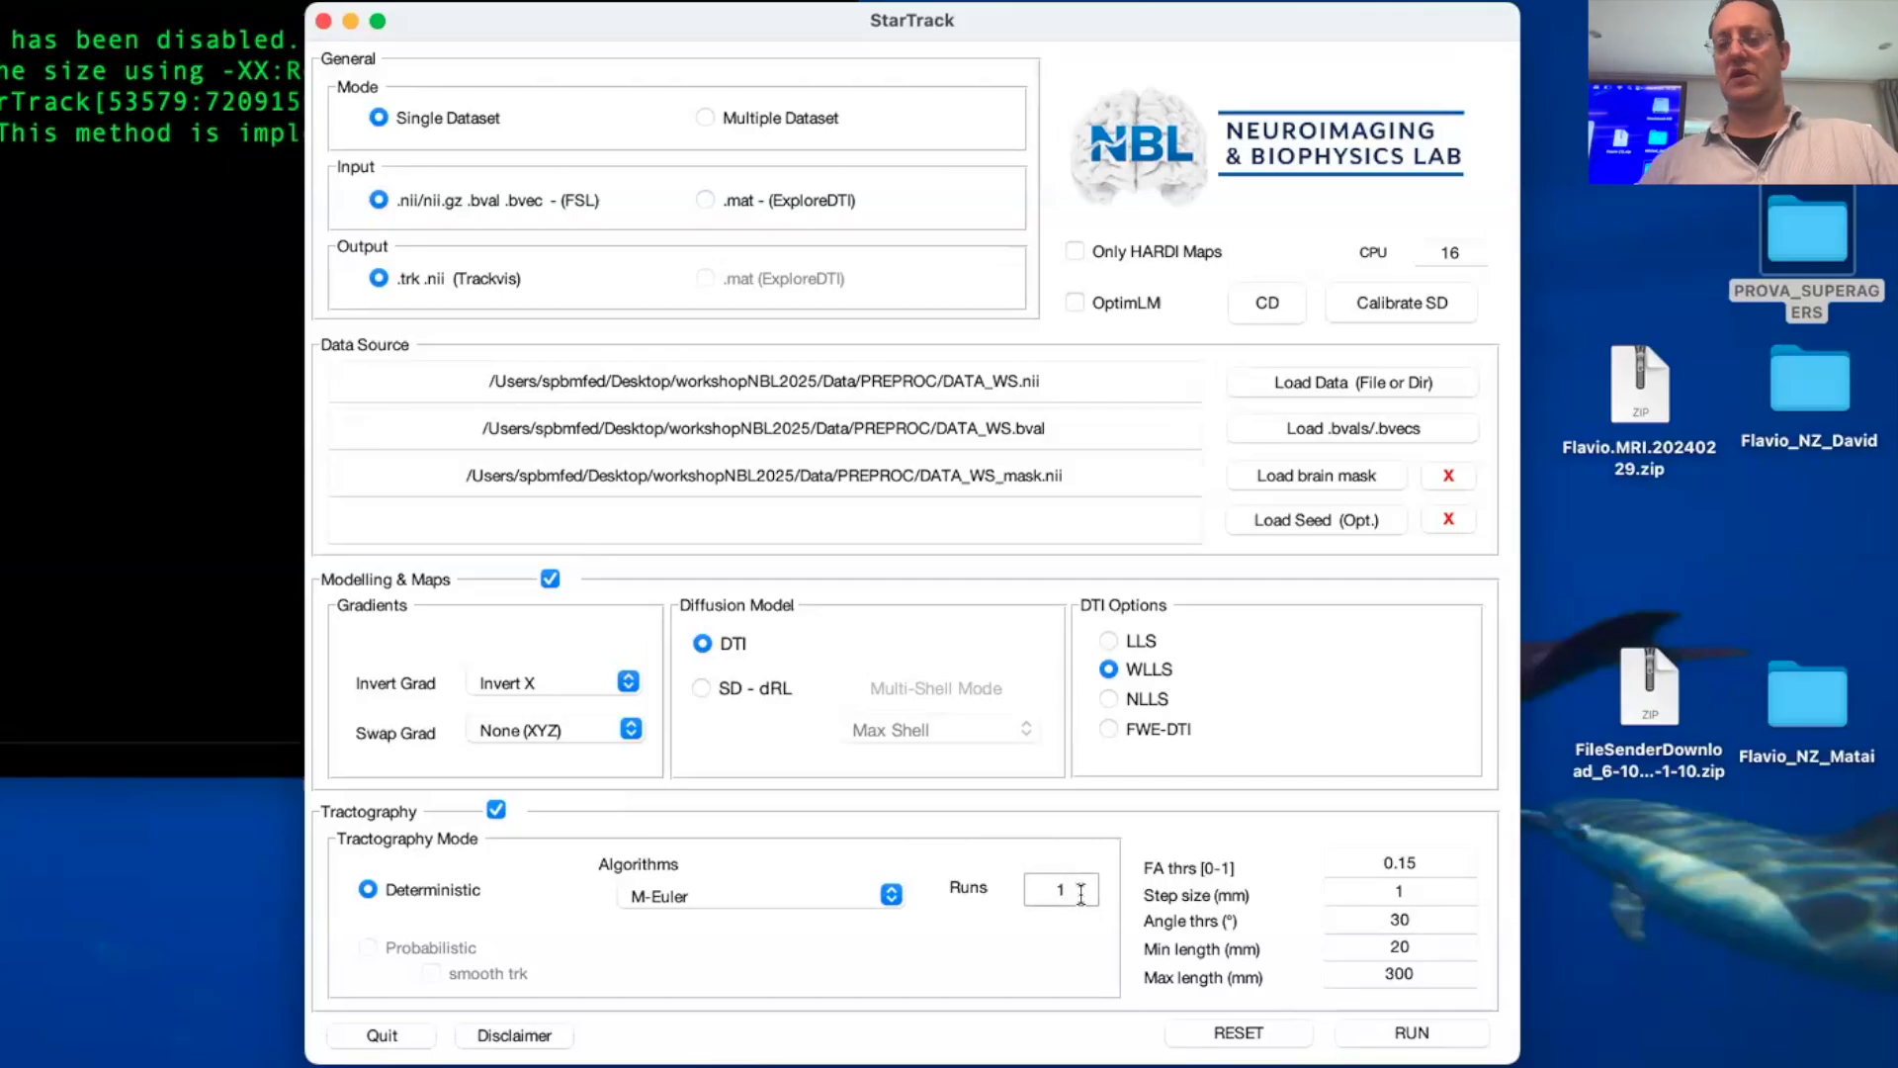
text(2)
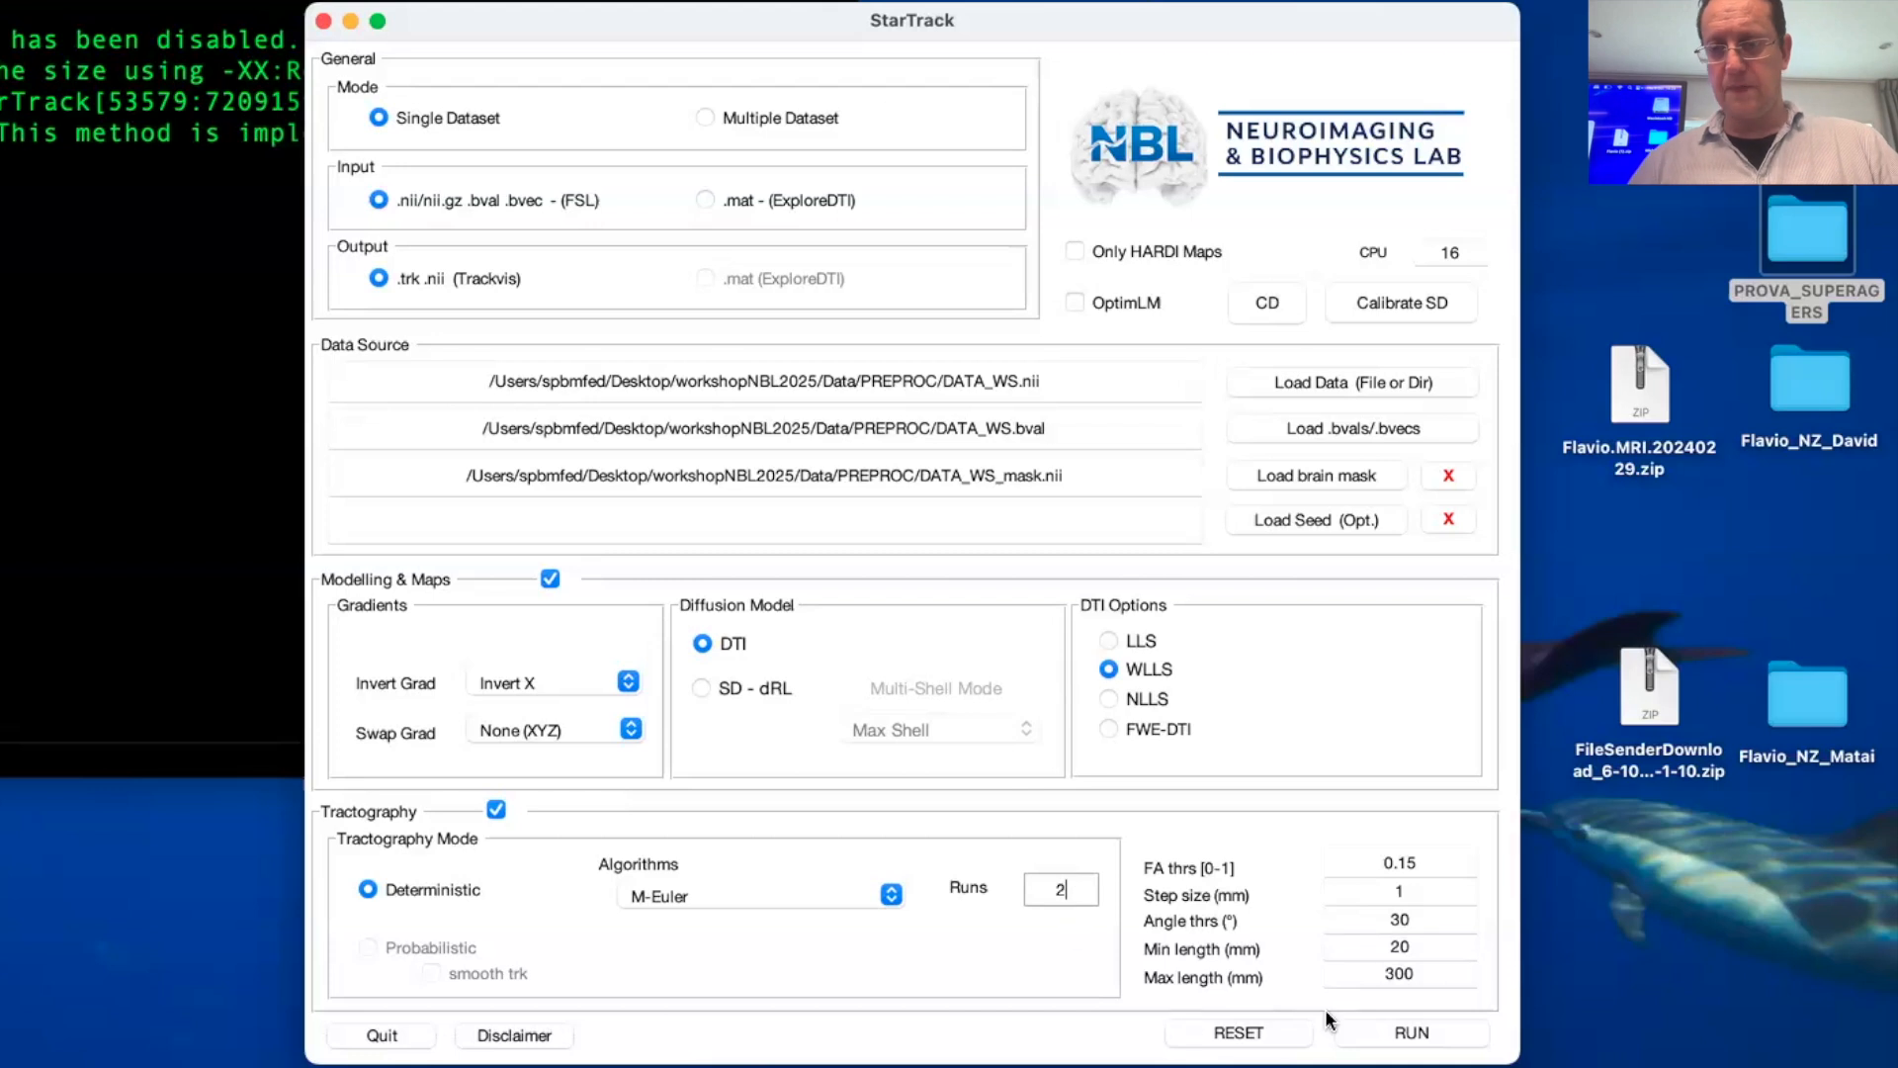
click(1422, 1035)
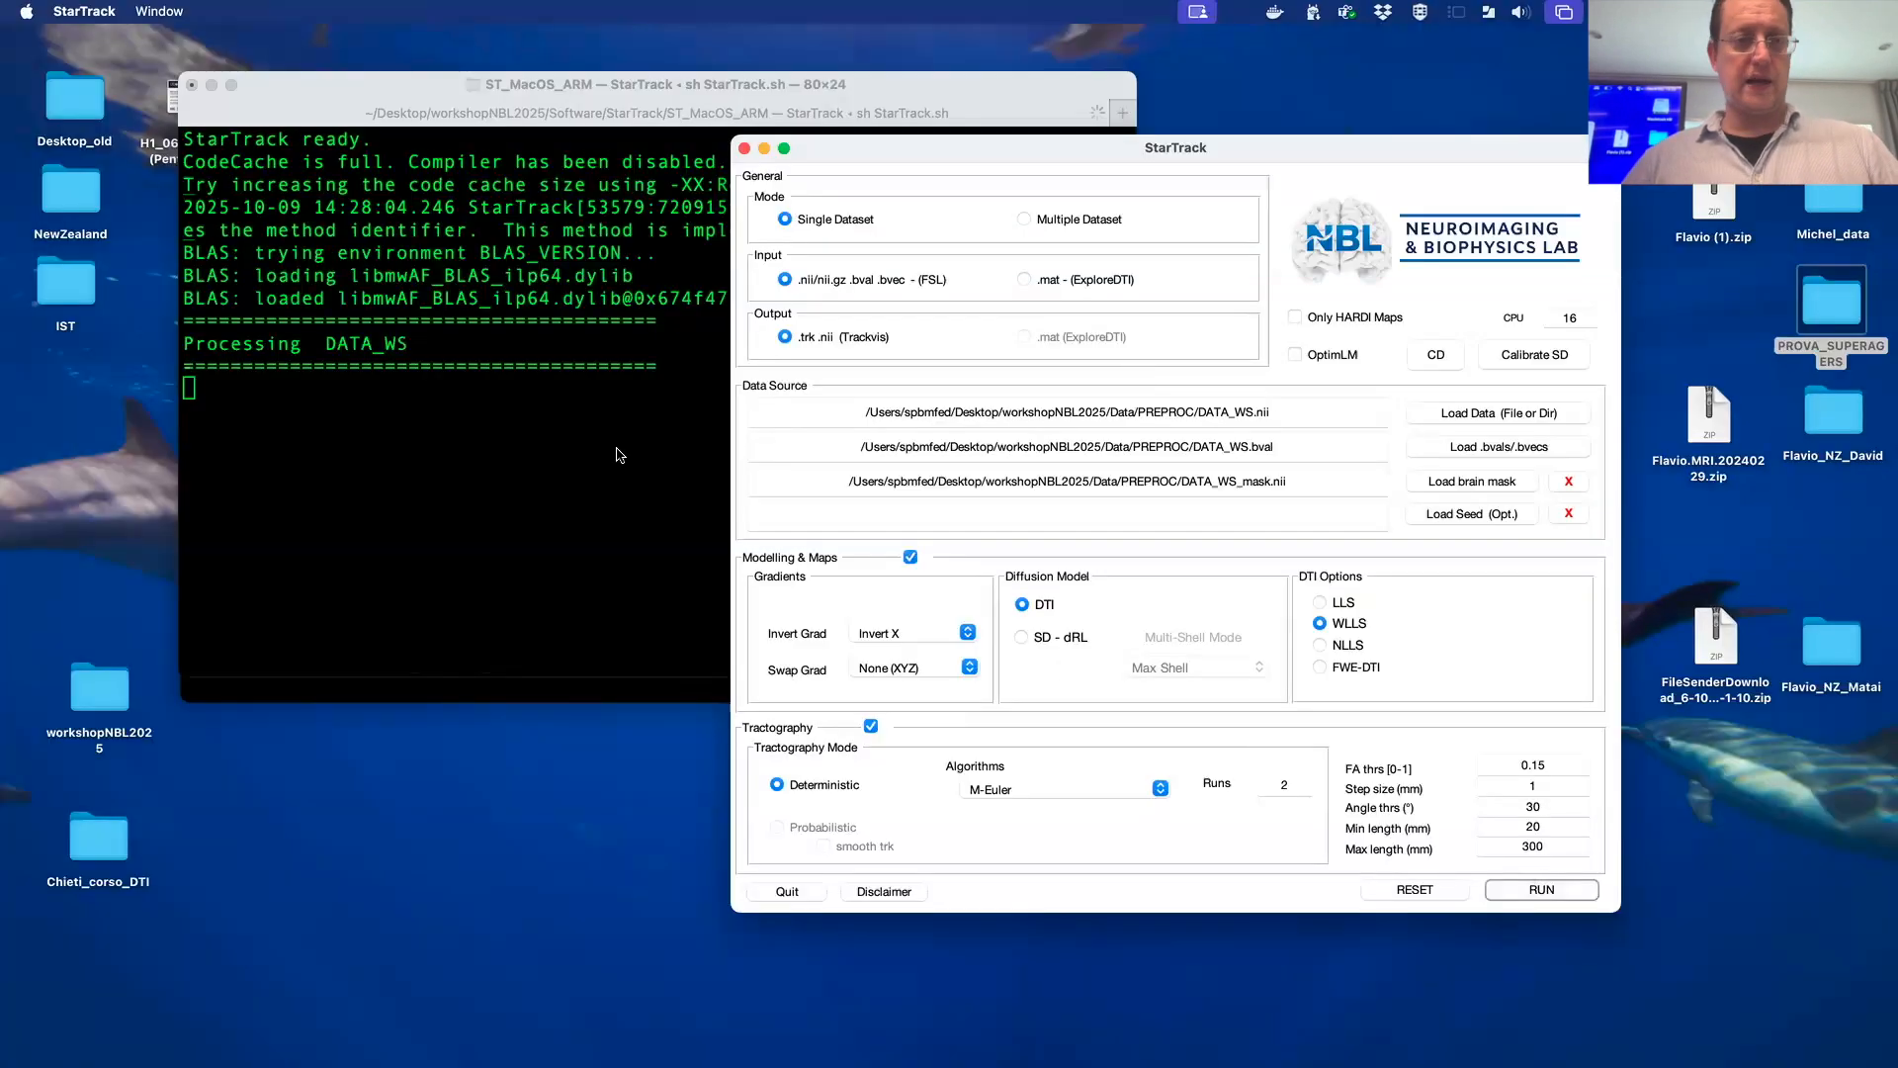
click(564, 492)
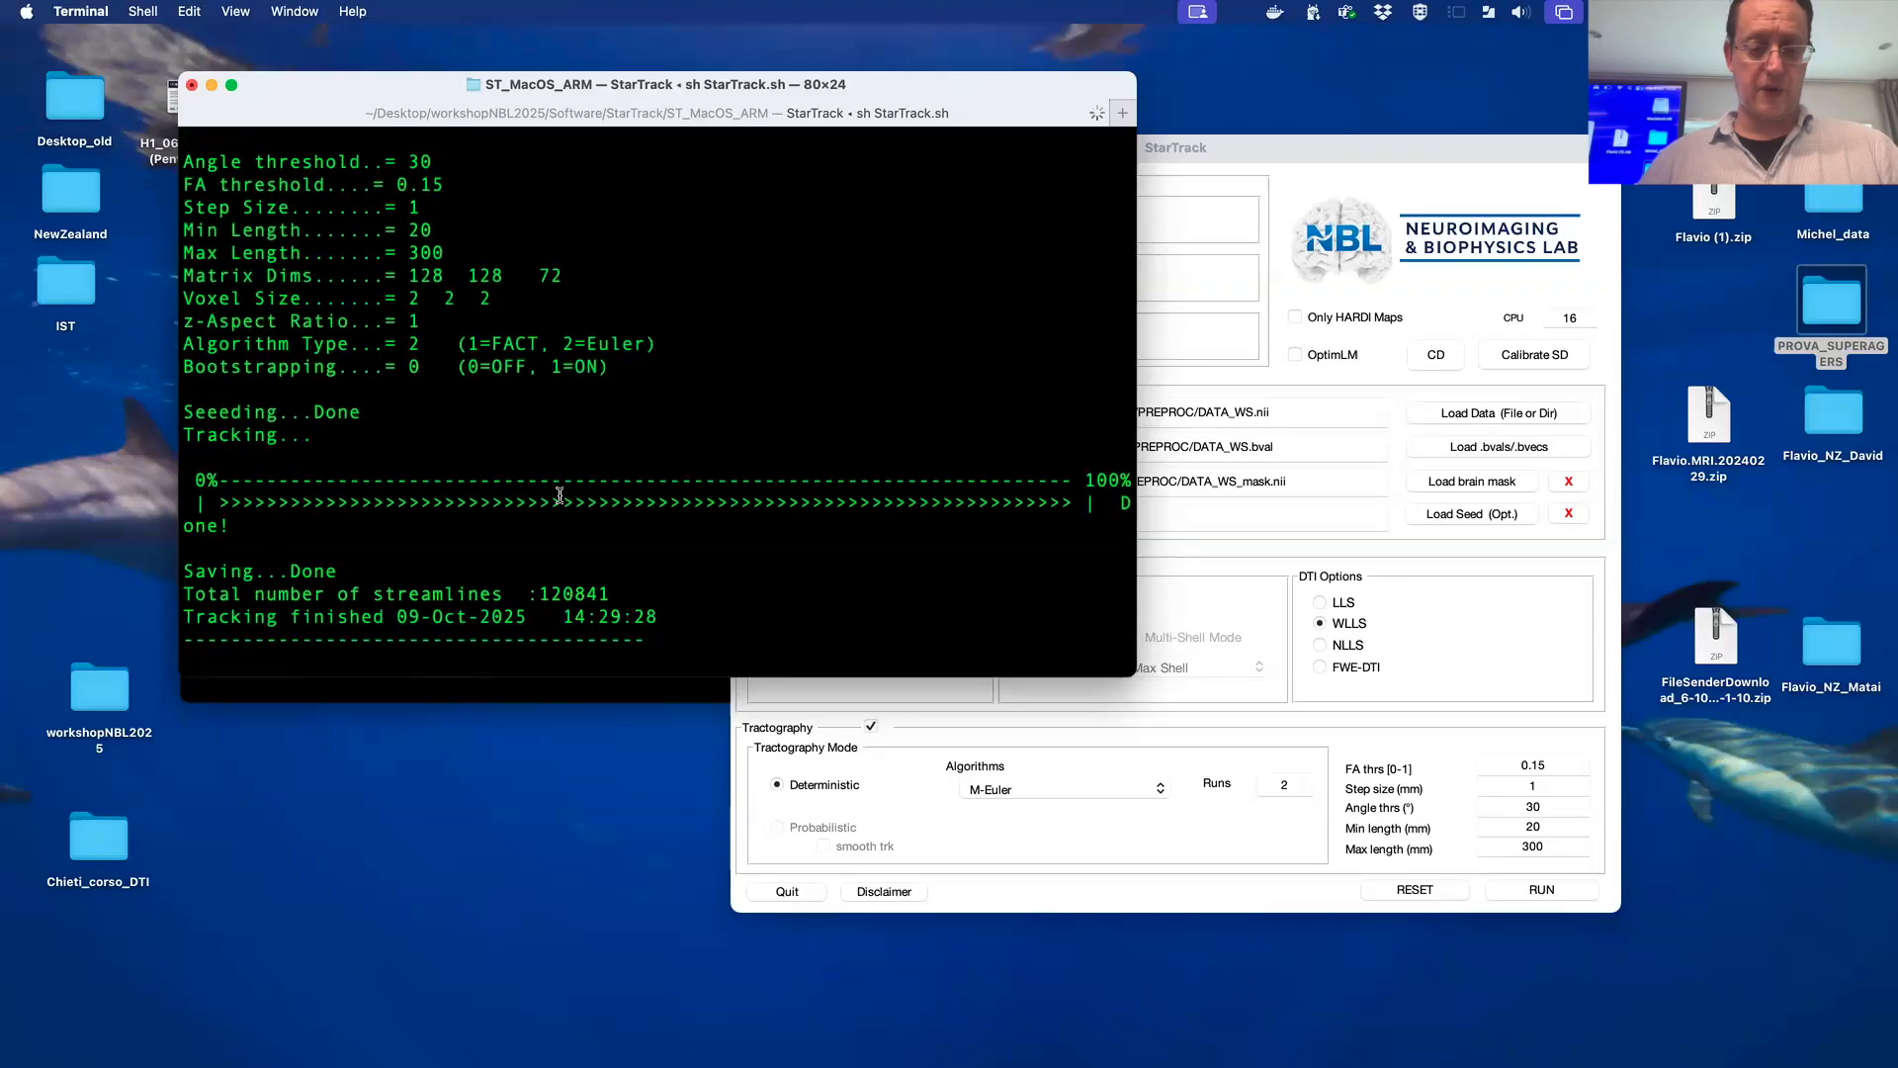
Step: Find and launch TrackVis_NEW.app
key(super+space)
text(track)
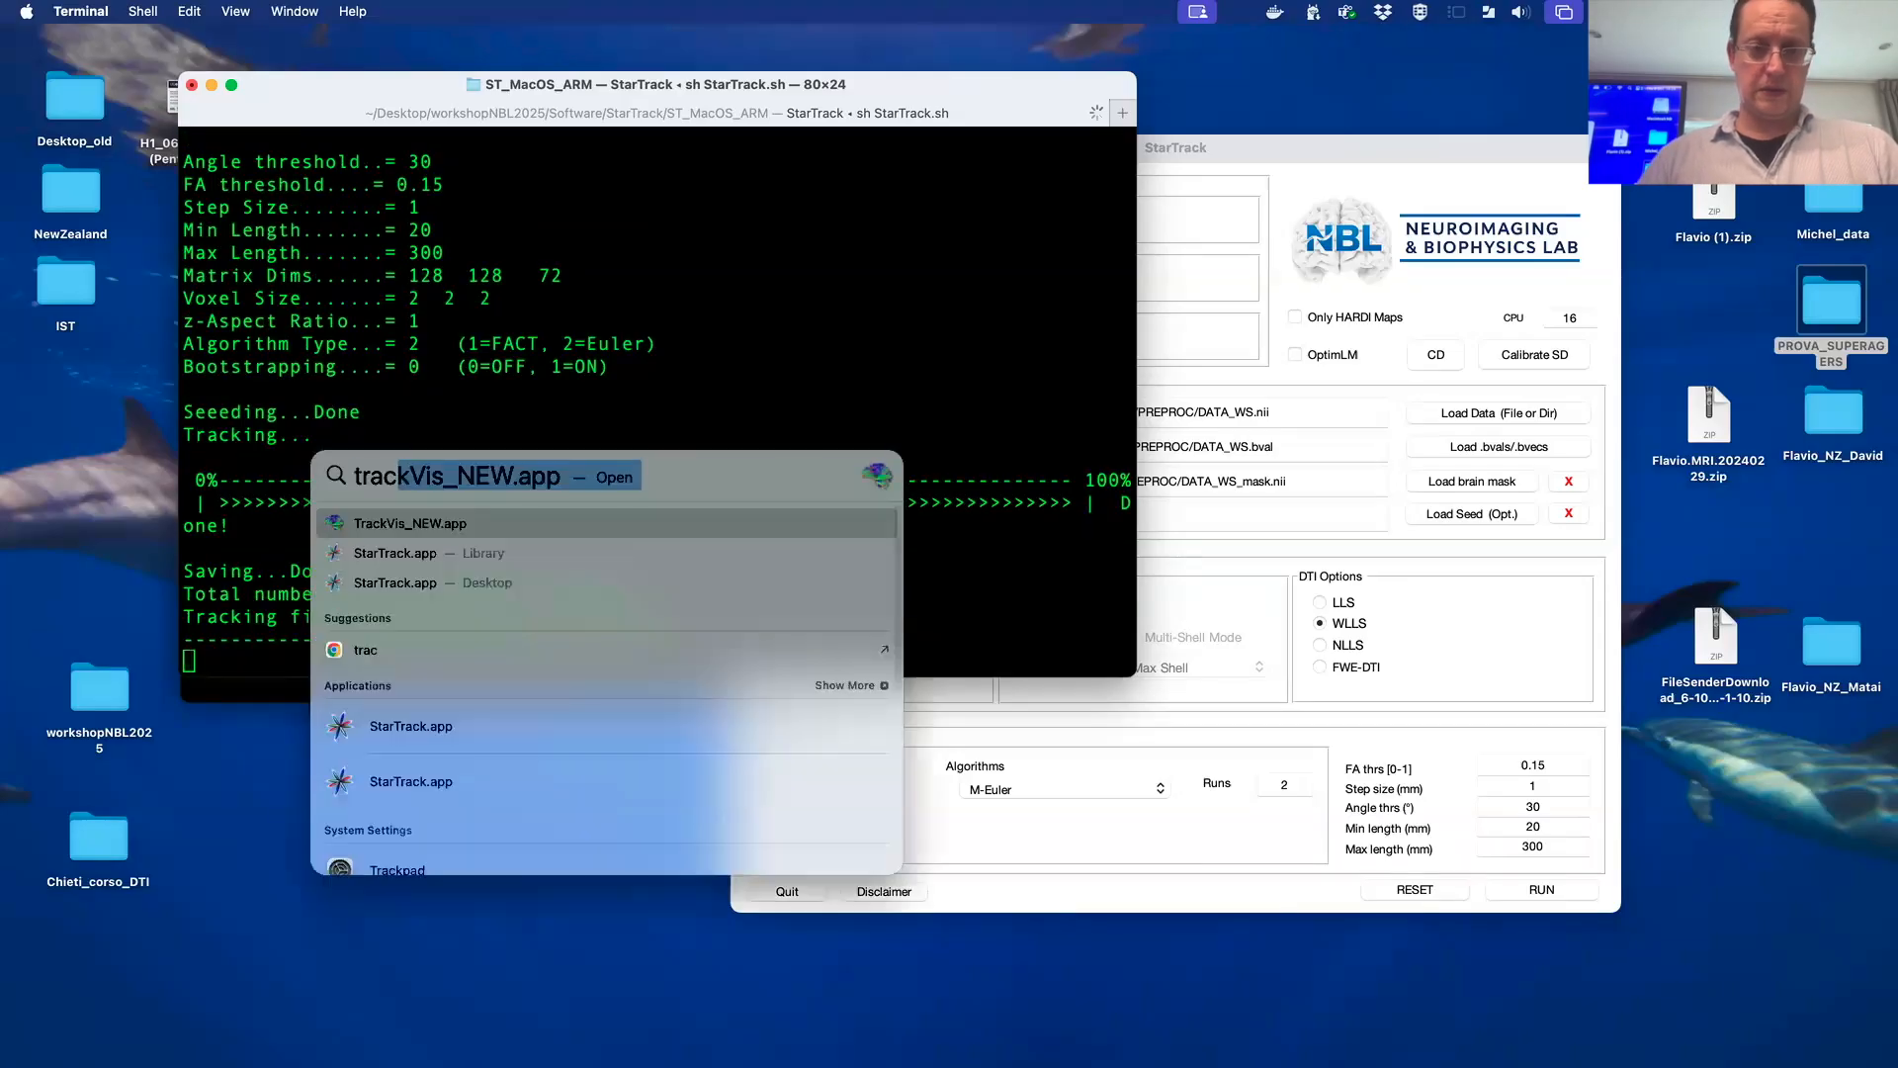
key(Return)
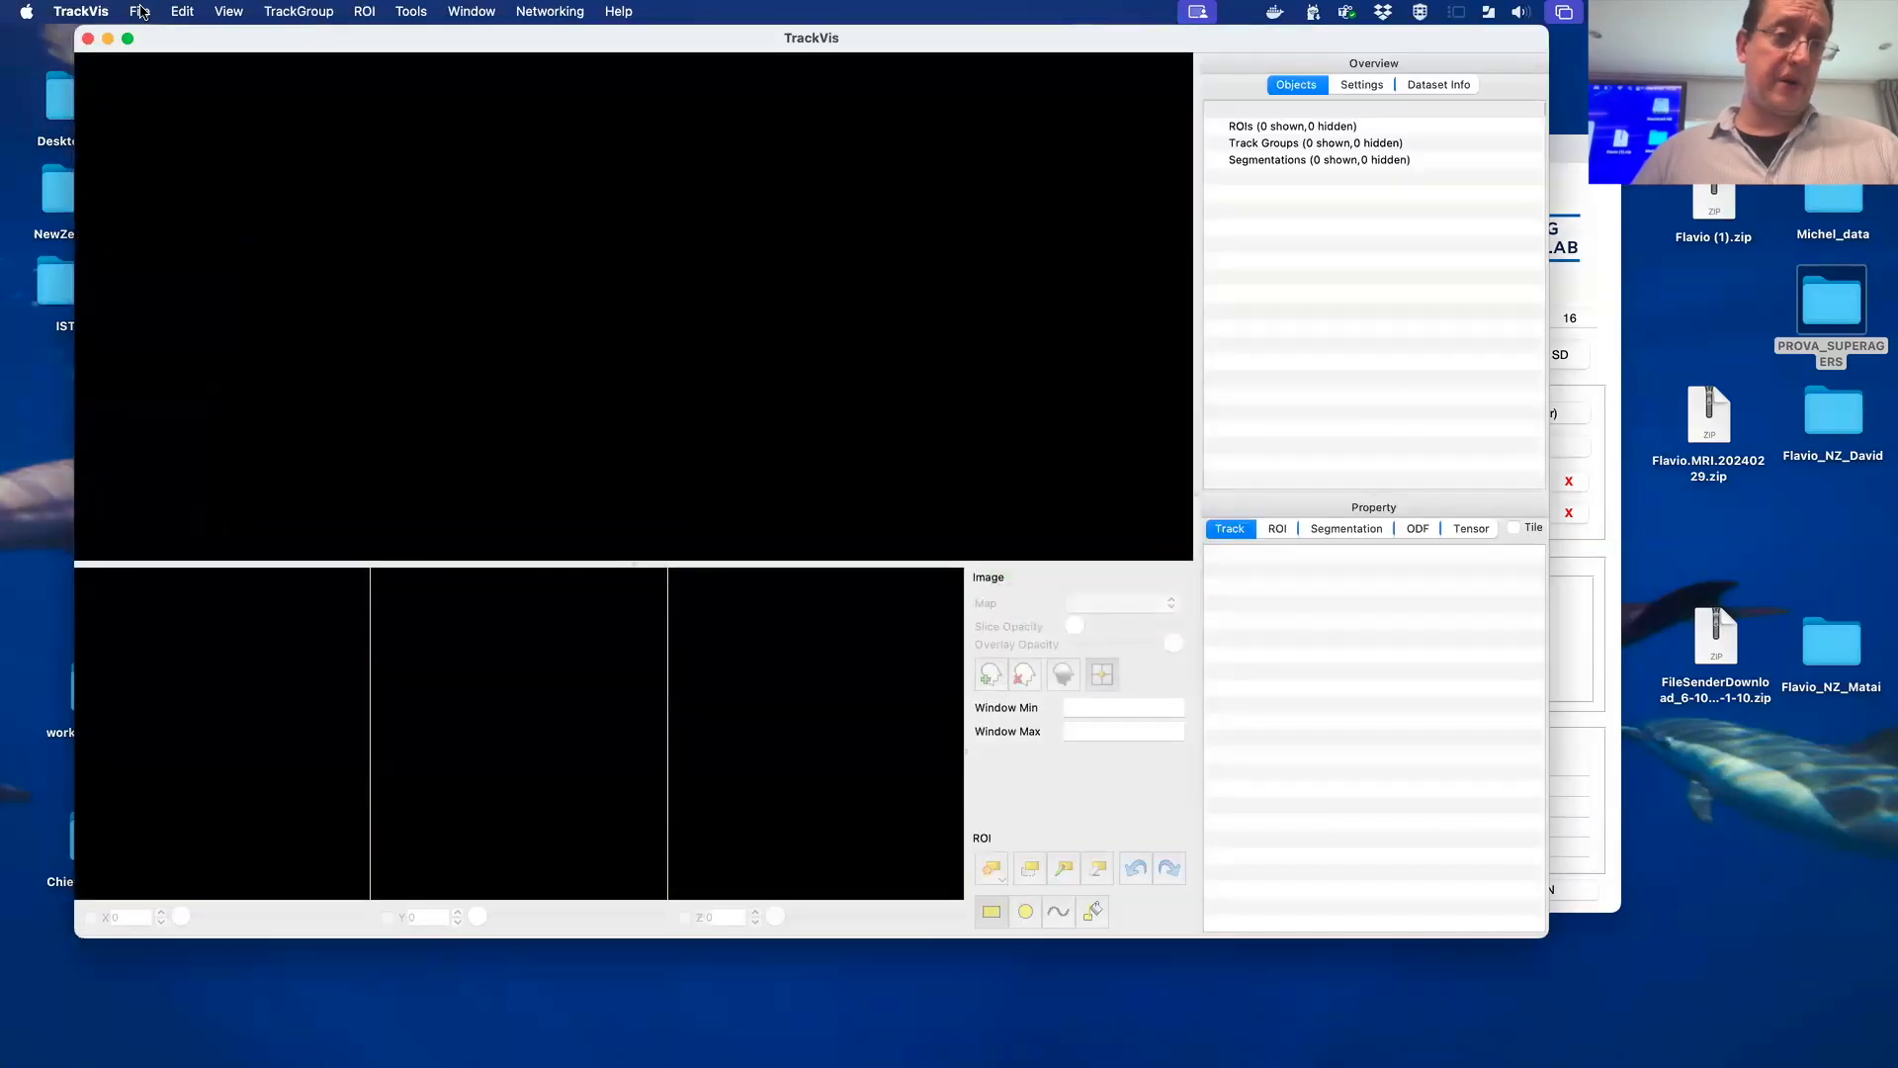
Step: Open the track file DATA_WS_DTI_WLLS_FA0.15_ang30_type2.trk from the PREPROC/DATA_WS folder
click(140, 12)
click(156, 39)
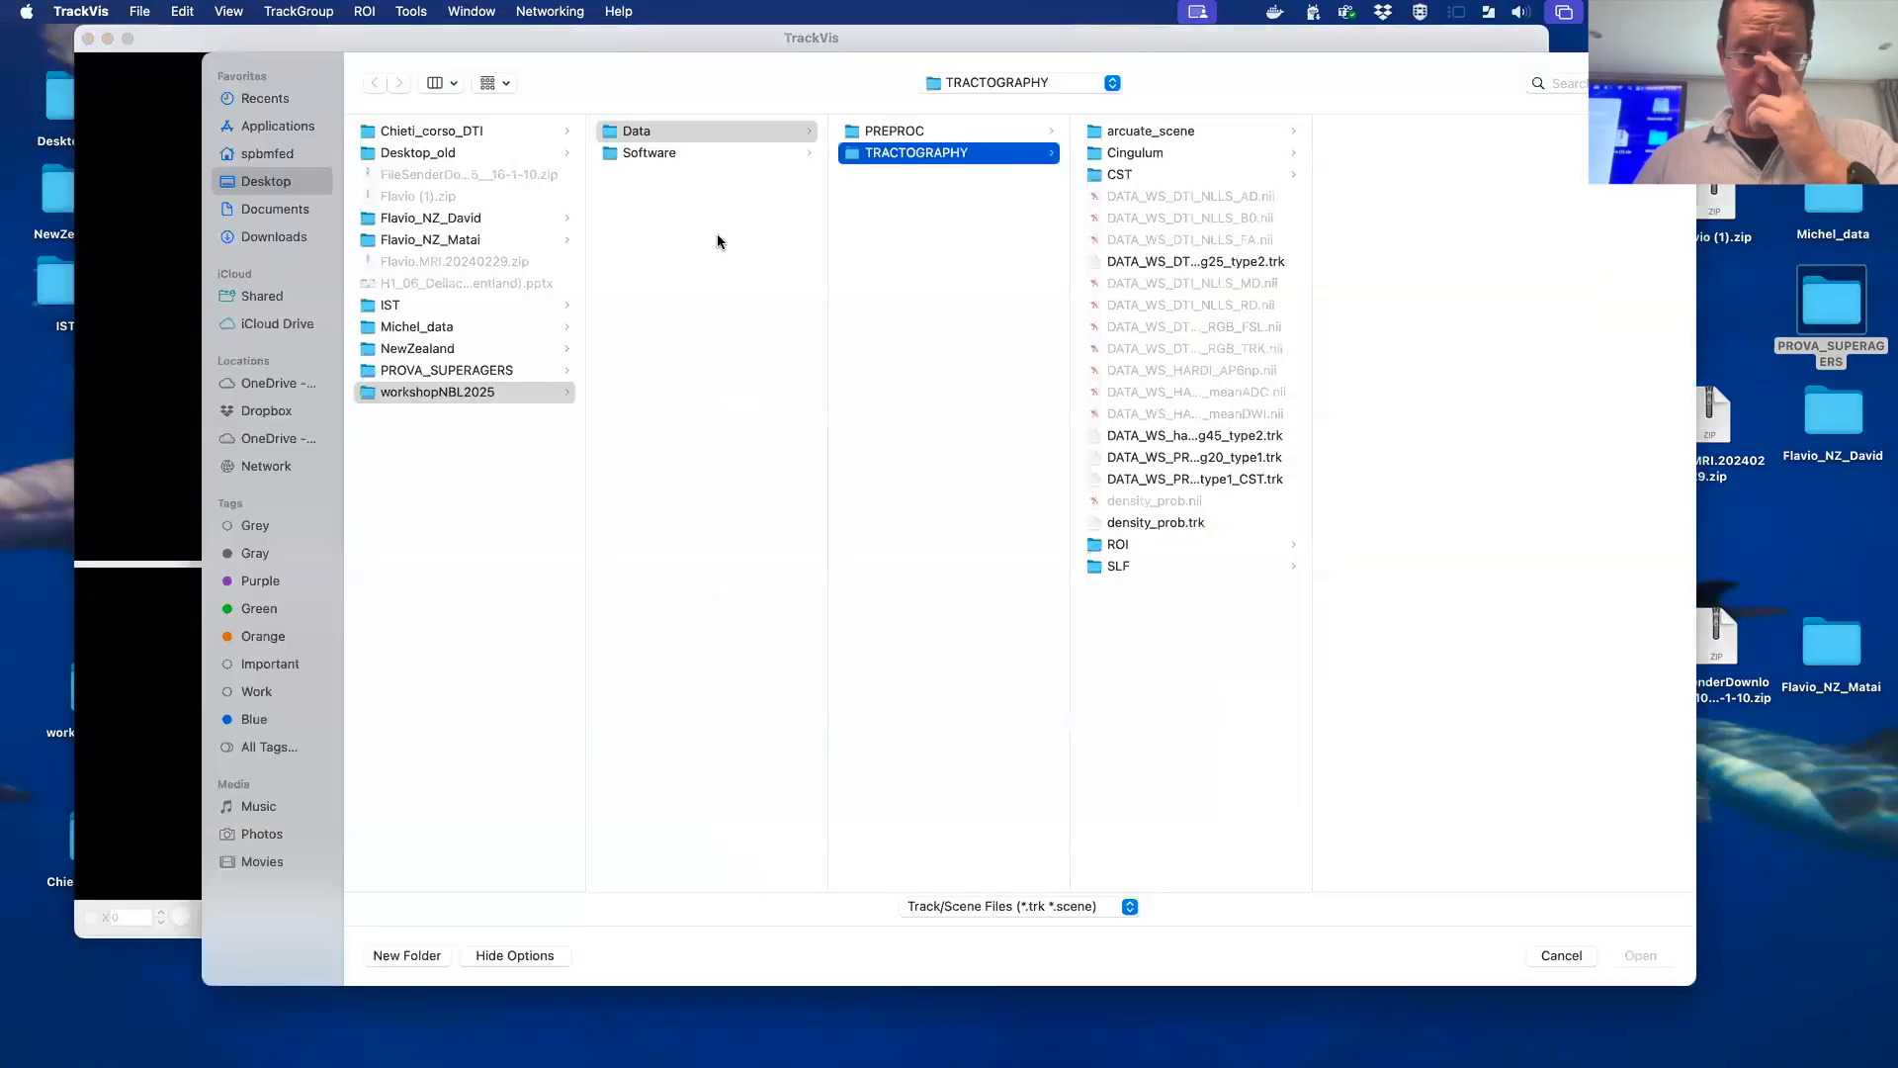
click(932, 131)
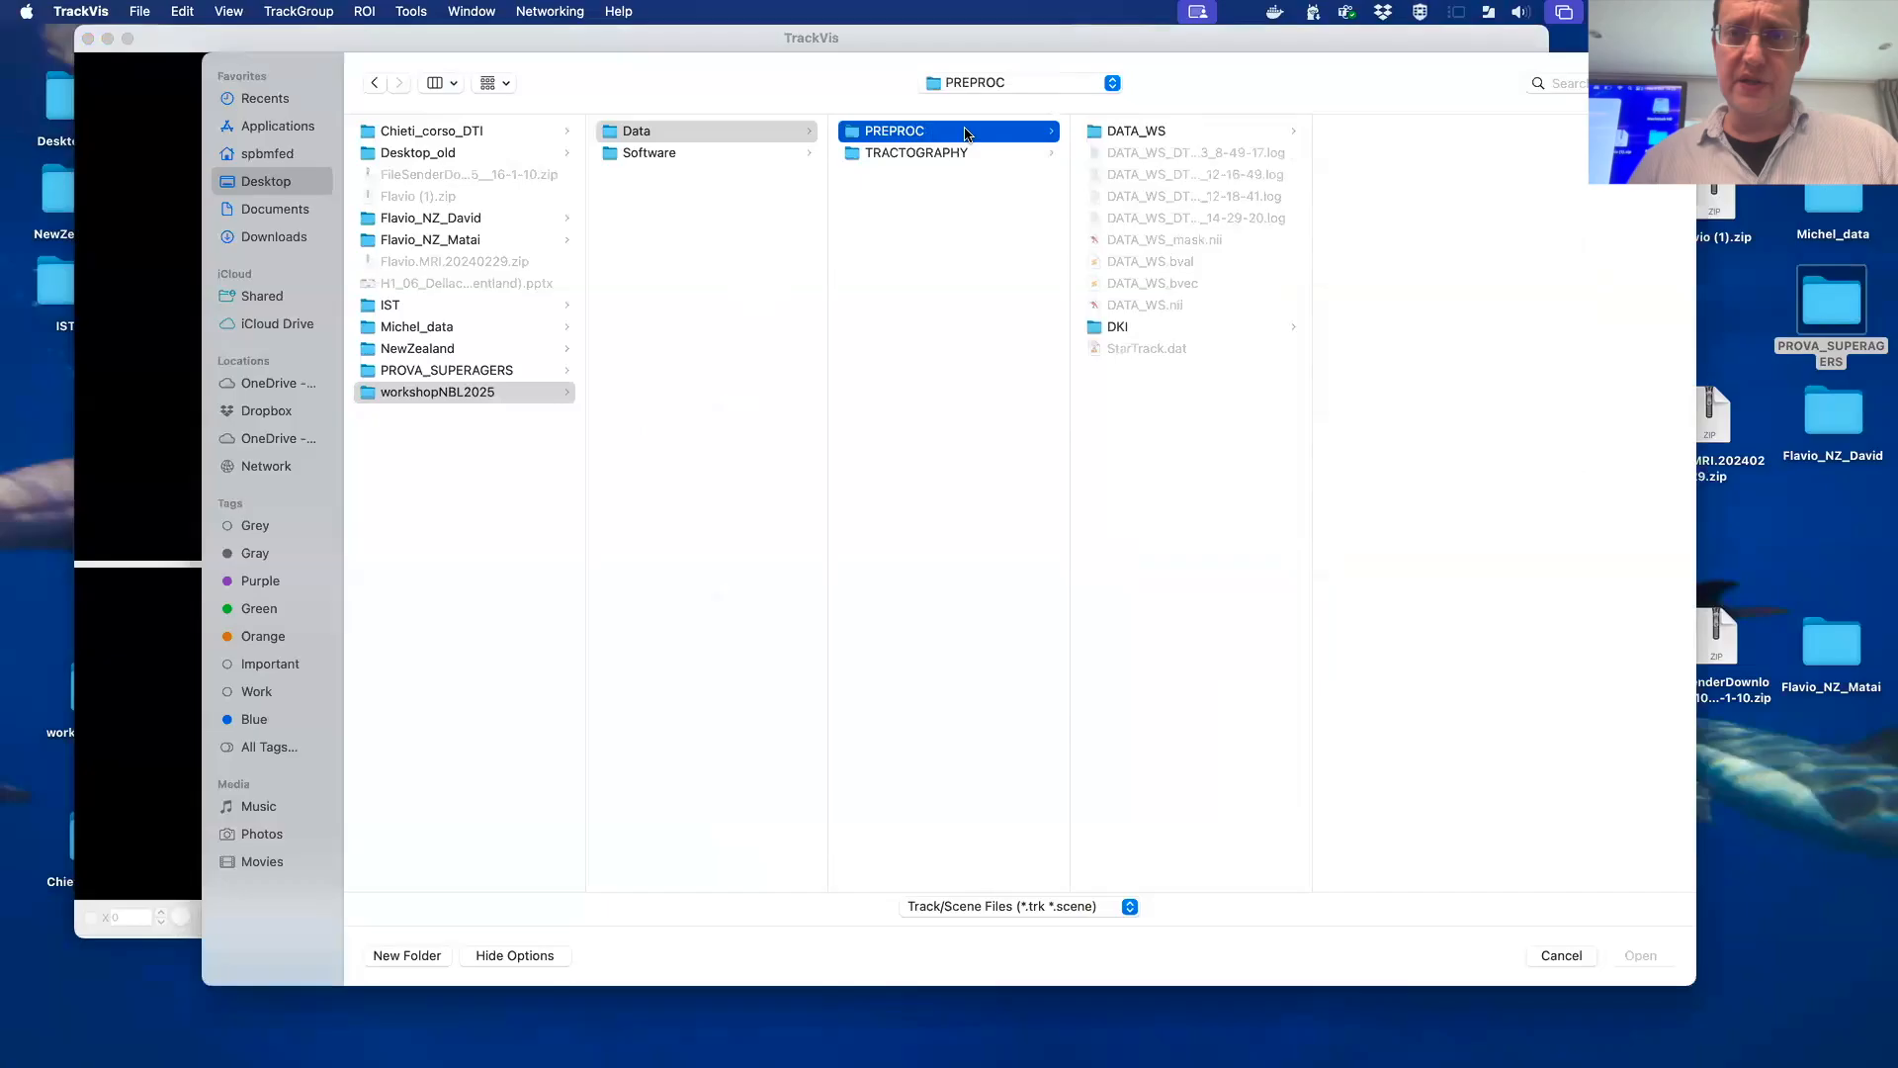
click(1147, 131)
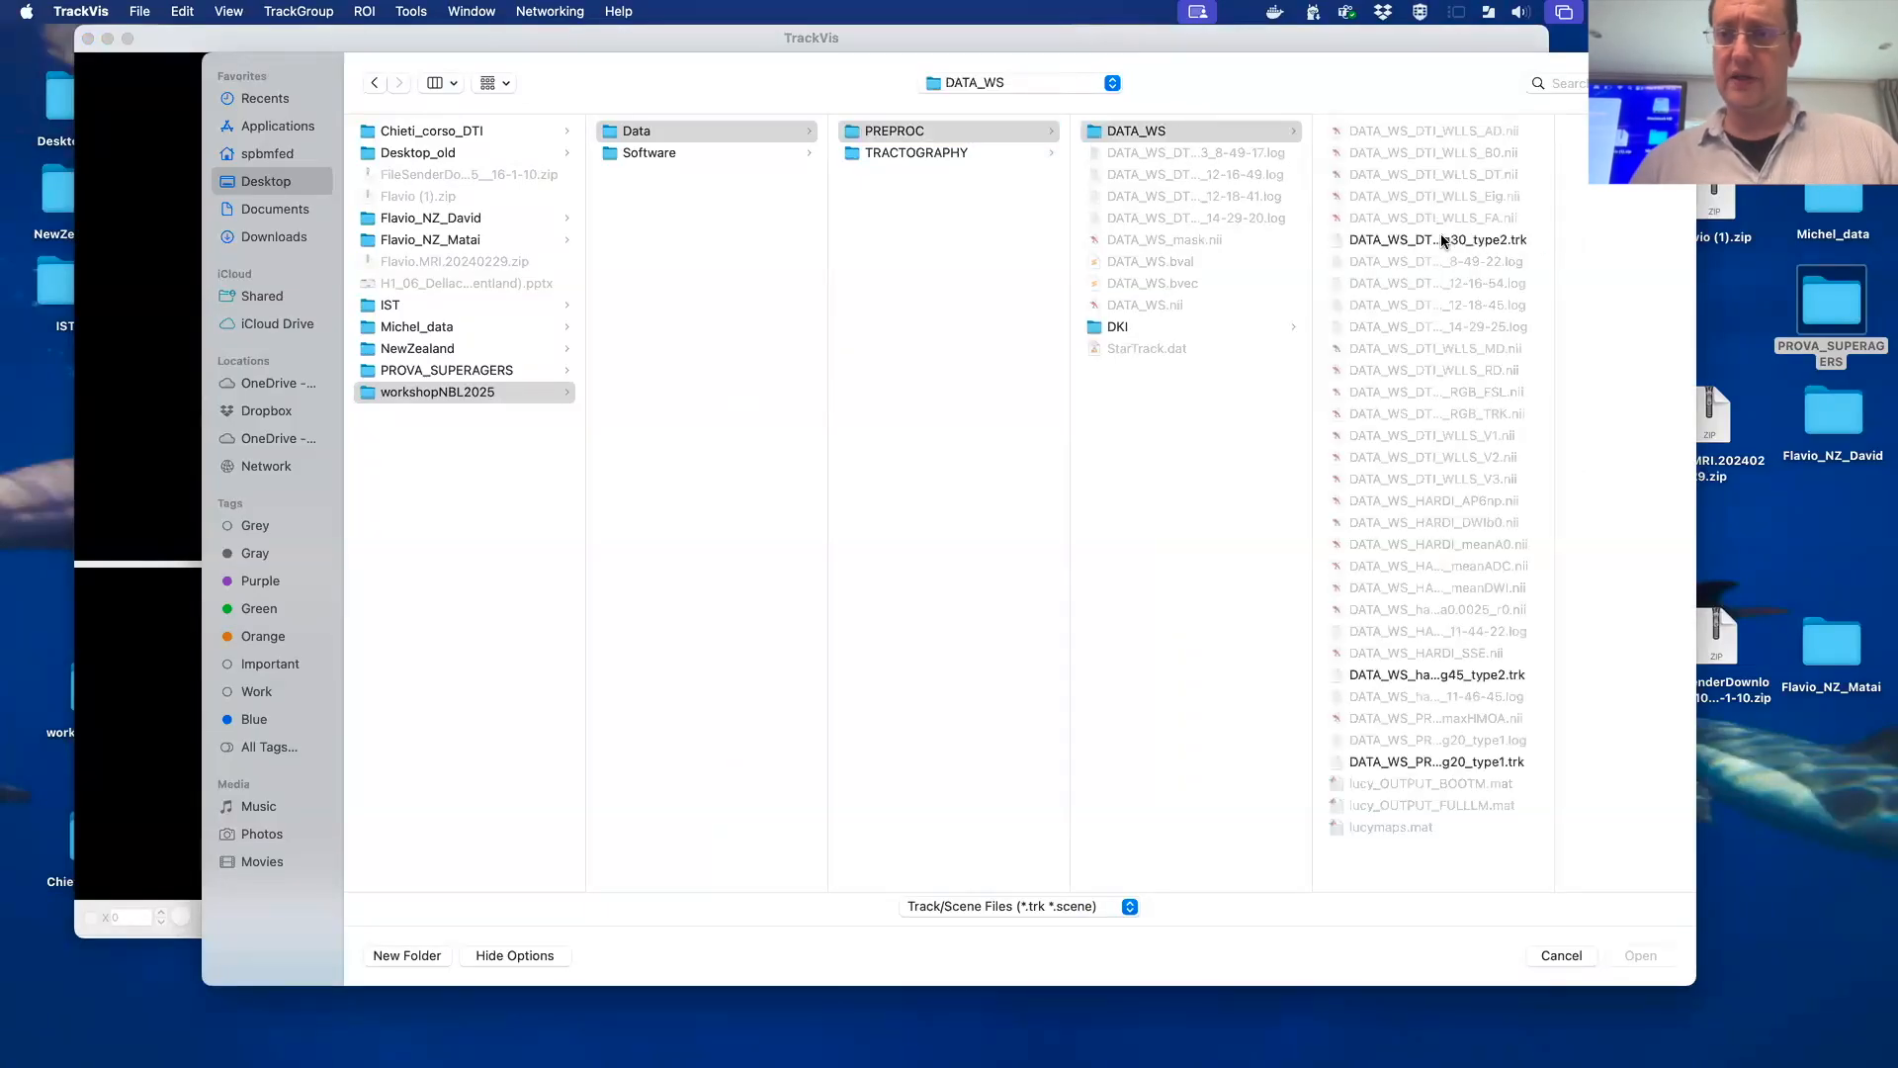
double_click(1440, 240)
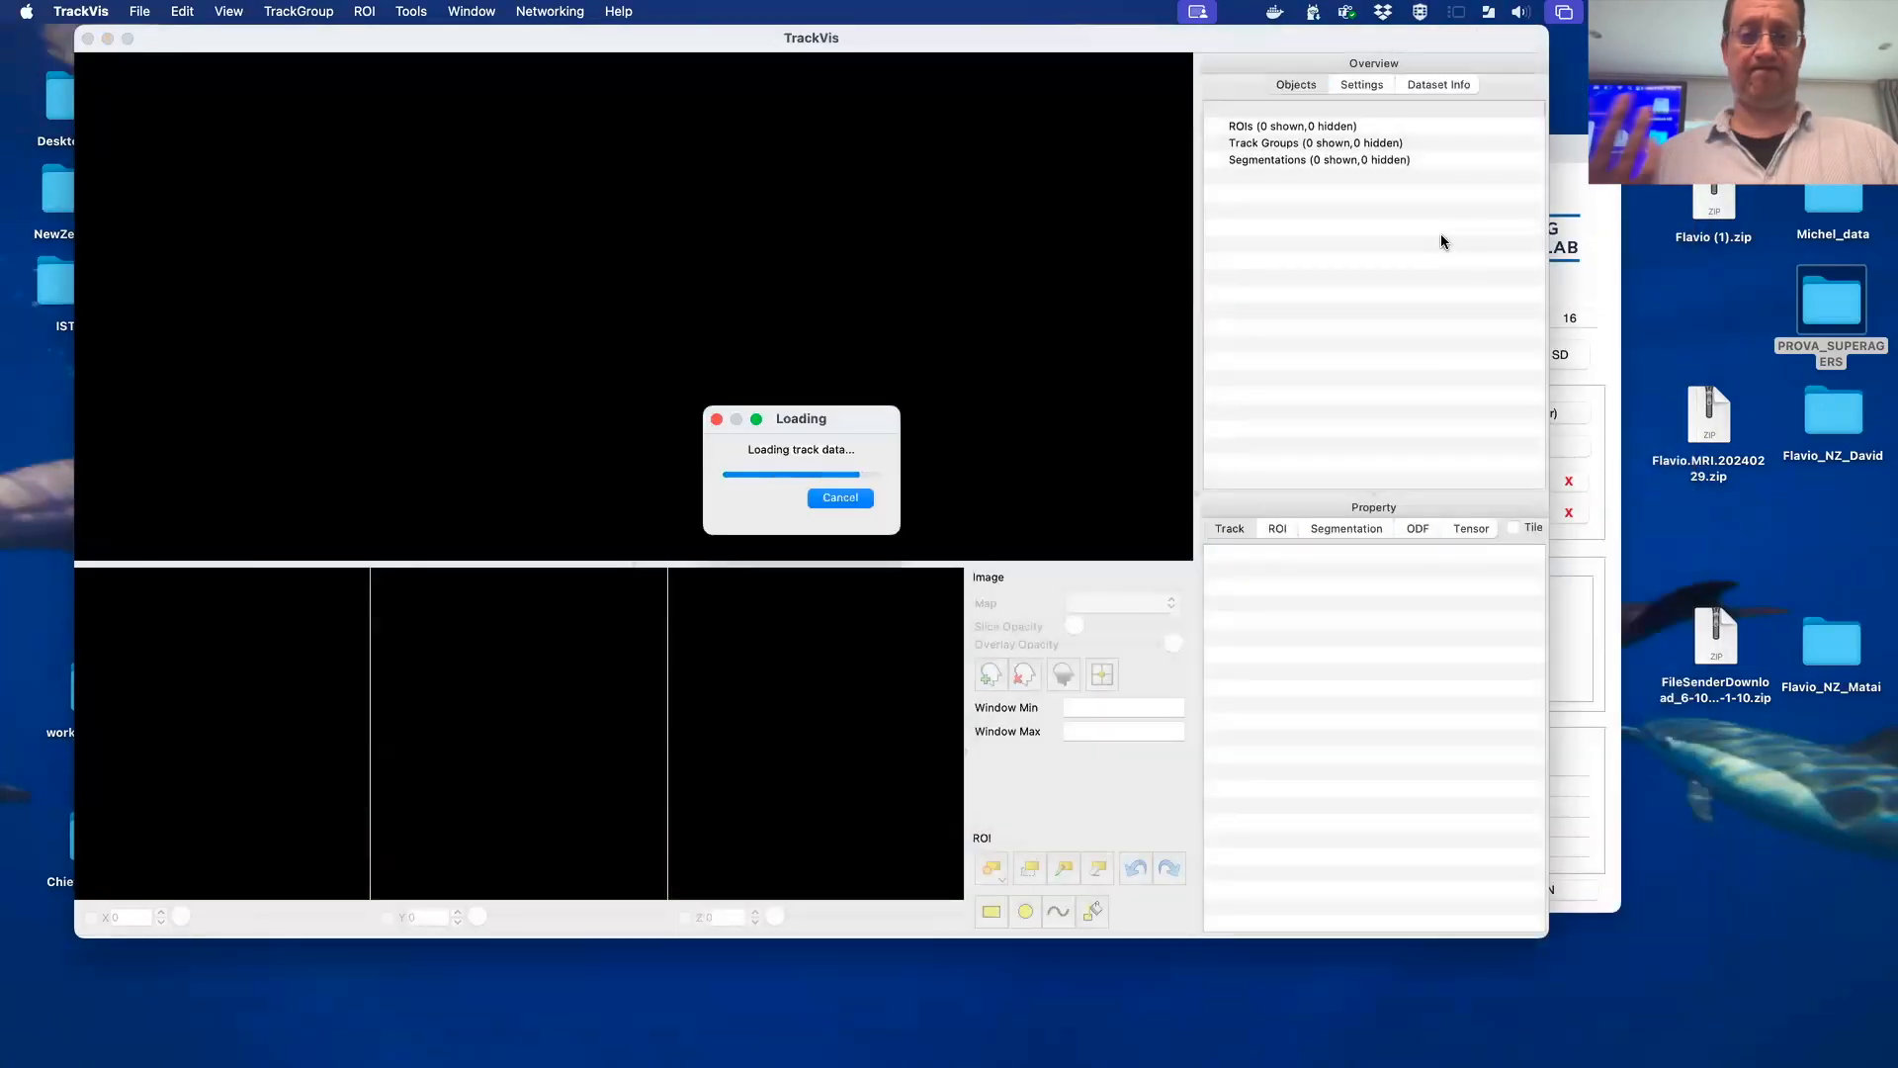
Step: Add DATA_WS_DTI_WLLS_FA.nii as an image map and move the coronal crosshair to X 69, Z 40
click(990, 673)
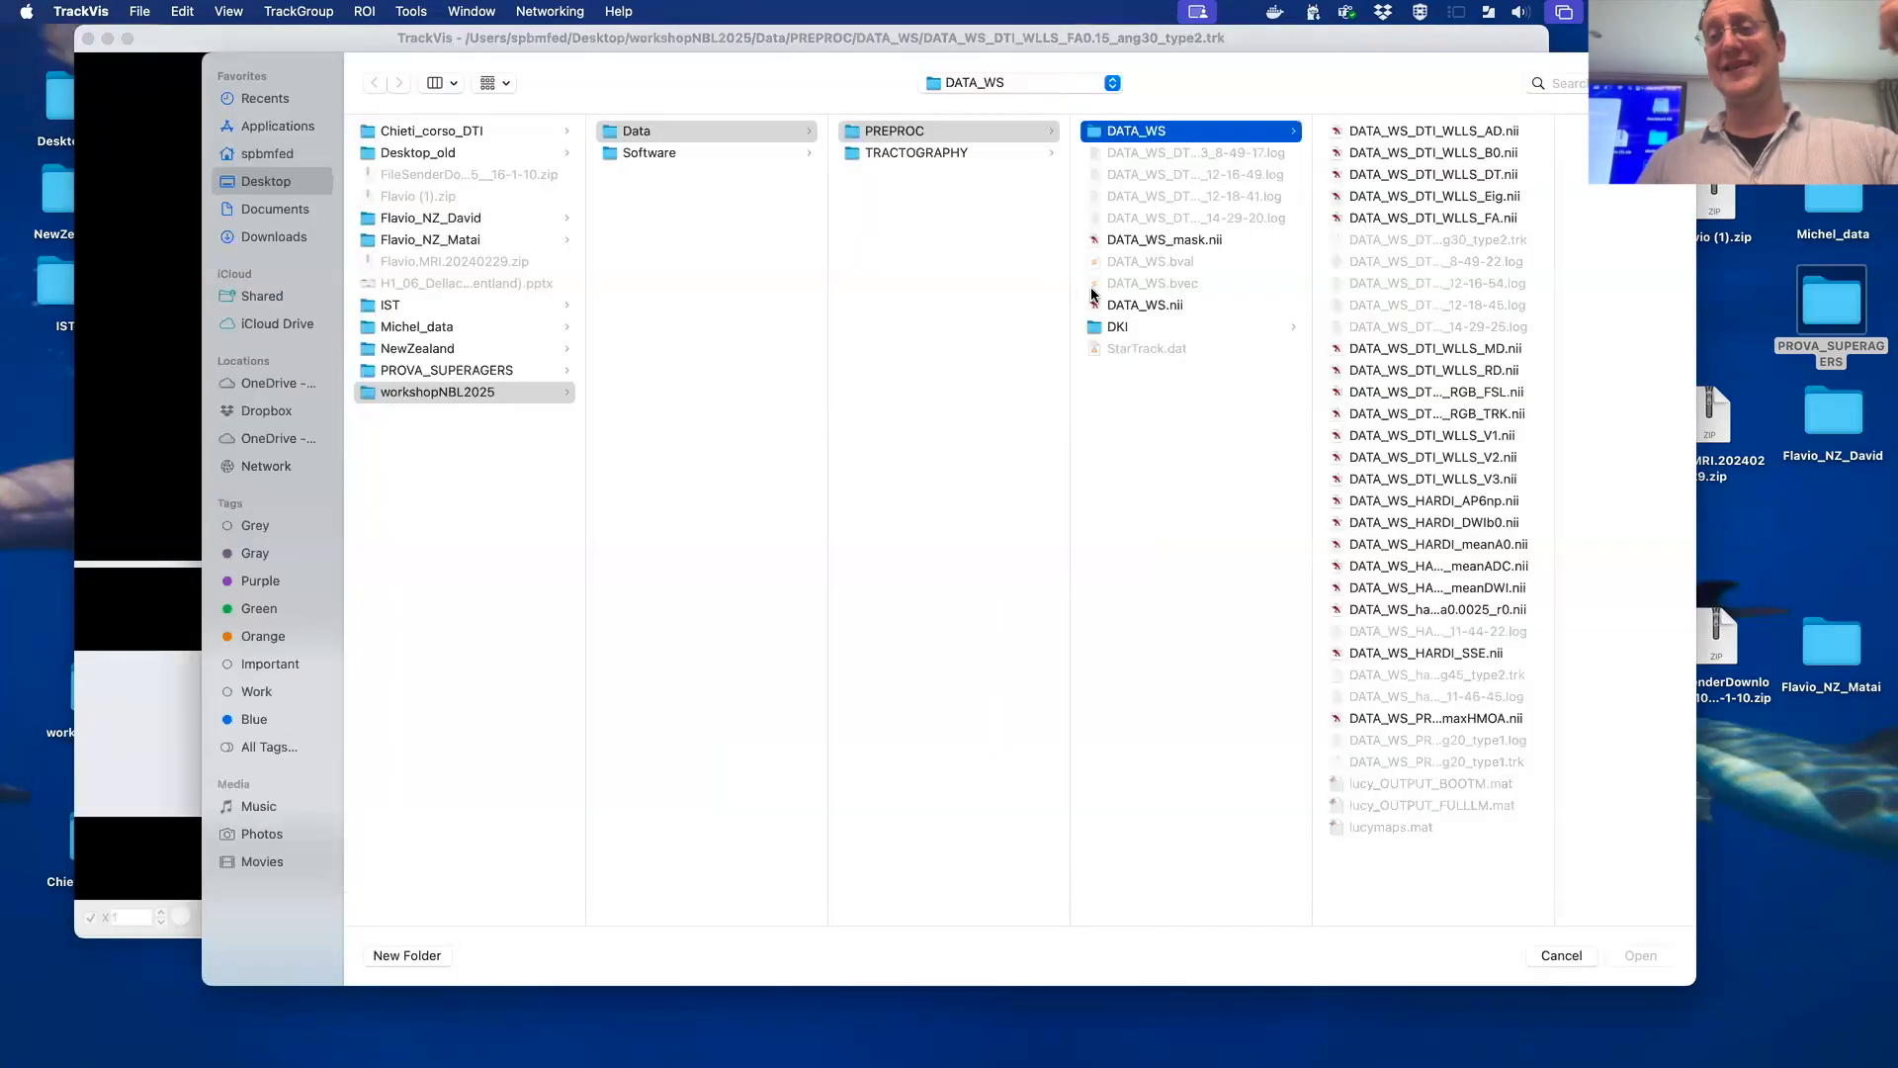
click(1436, 217)
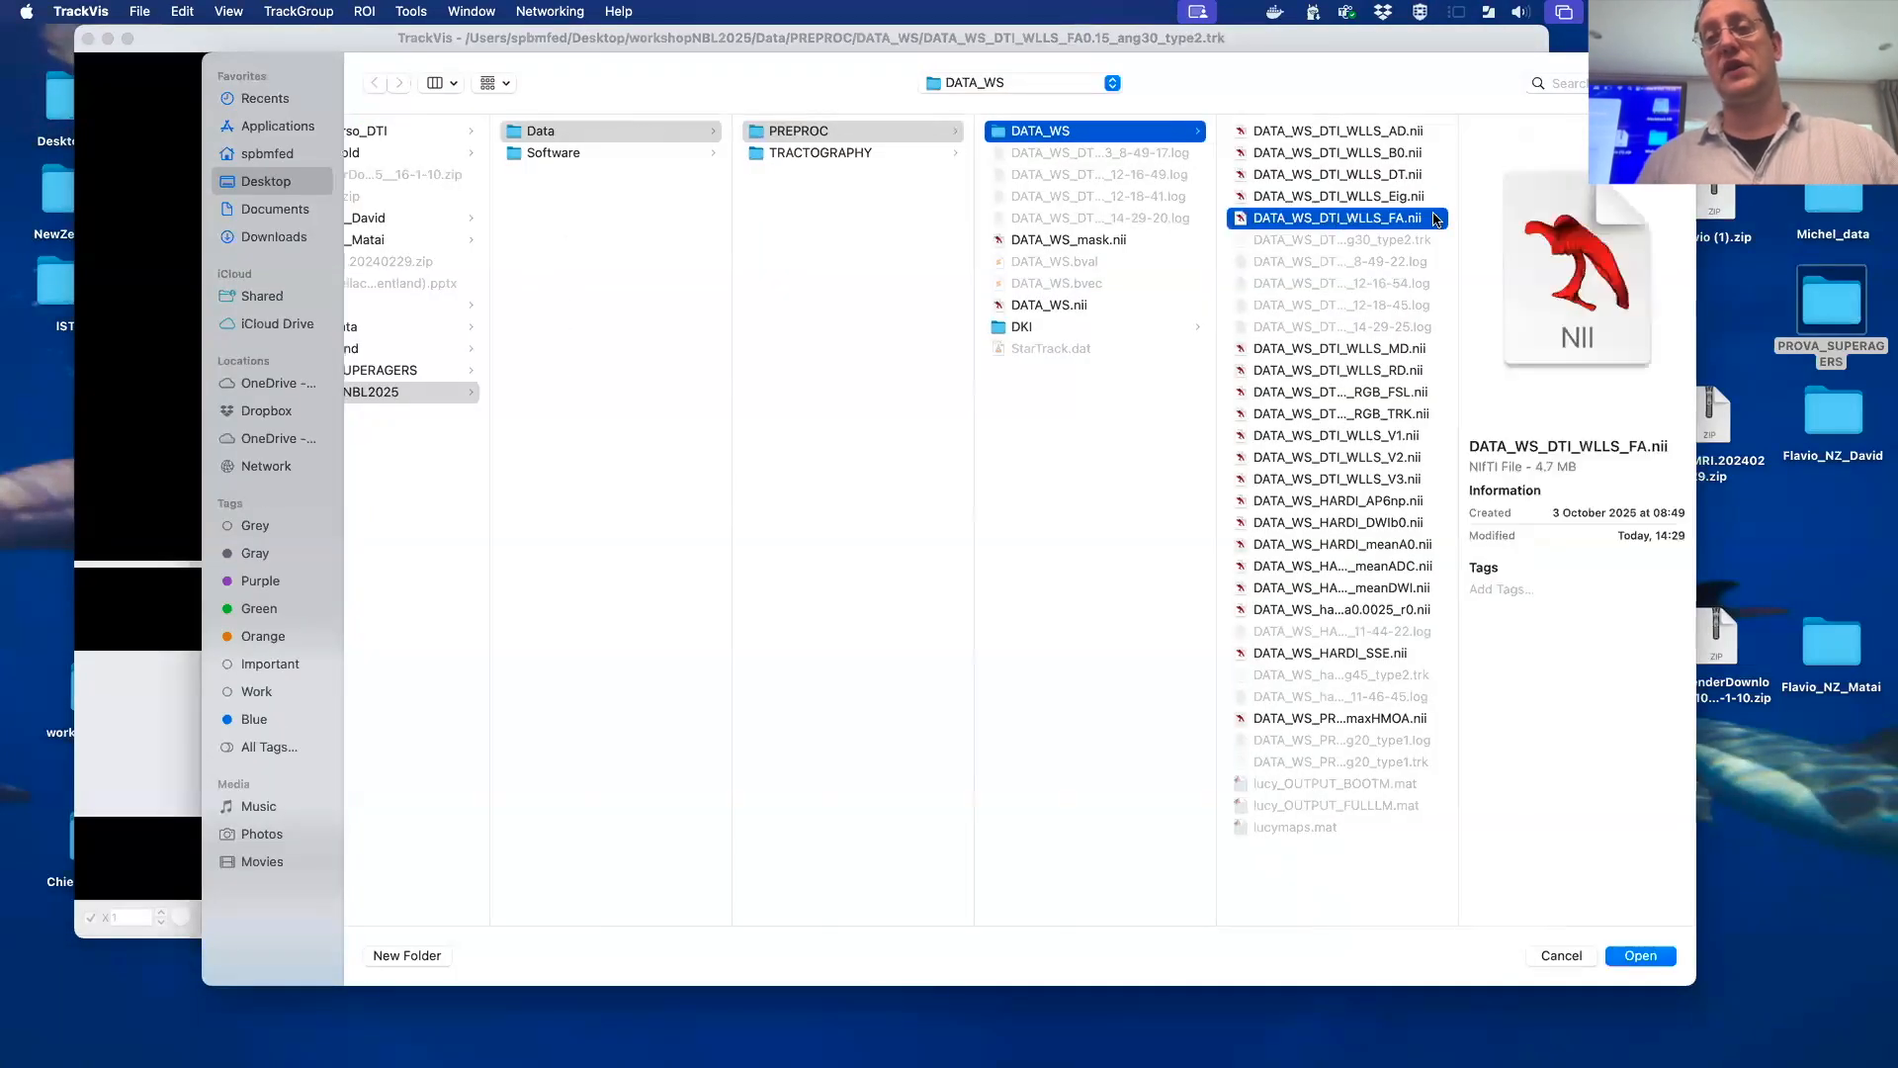
double_click(1435, 217)
mouse_move(521, 698)
mouse_down()
mouse_move(520, 680)
mouse_move(528, 725)
mouse_up()
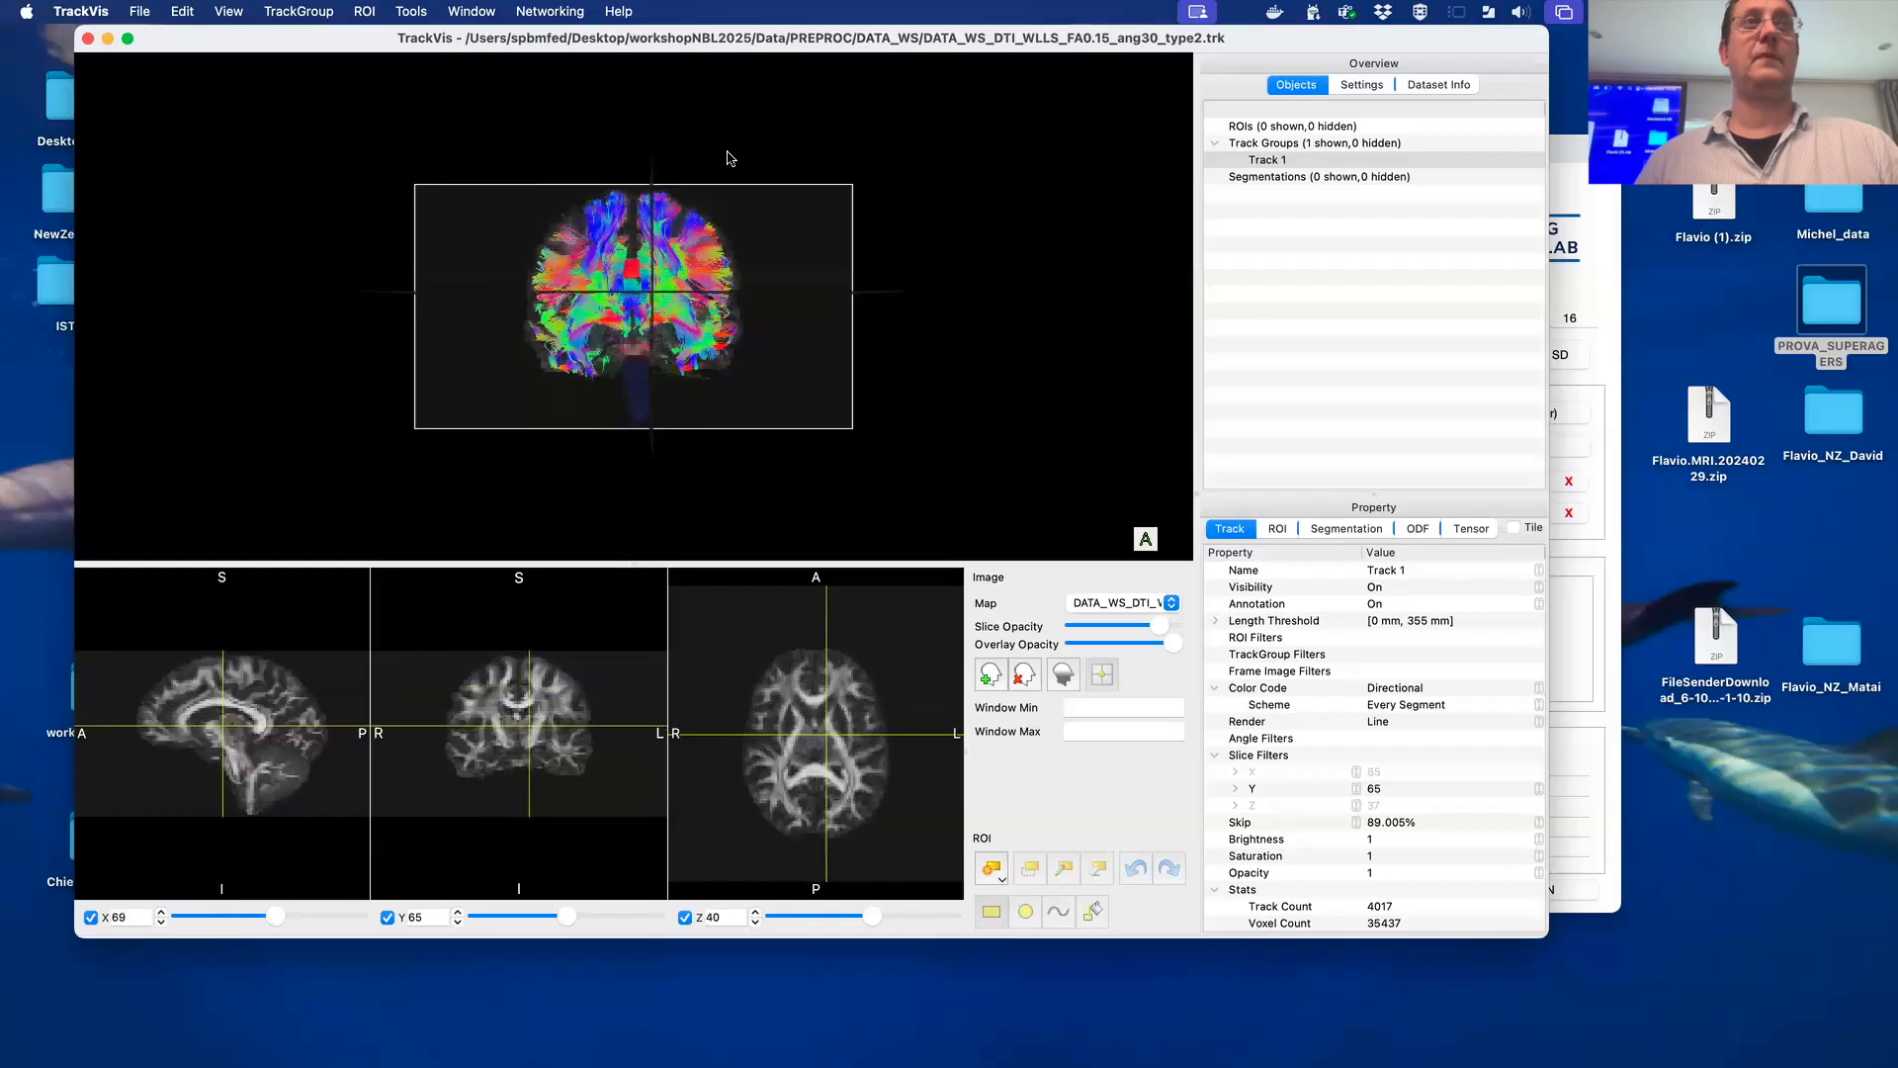
Step: Examine the streamlines in the 3D view from different angles and distances, and close TrackVis without saving the scene
drag(683, 238, 574, 320)
scroll(573, 320, up, 10)
scroll(573, 320, down, 8)
scroll(573, 326, down, 3)
scroll(576, 326, down, 3)
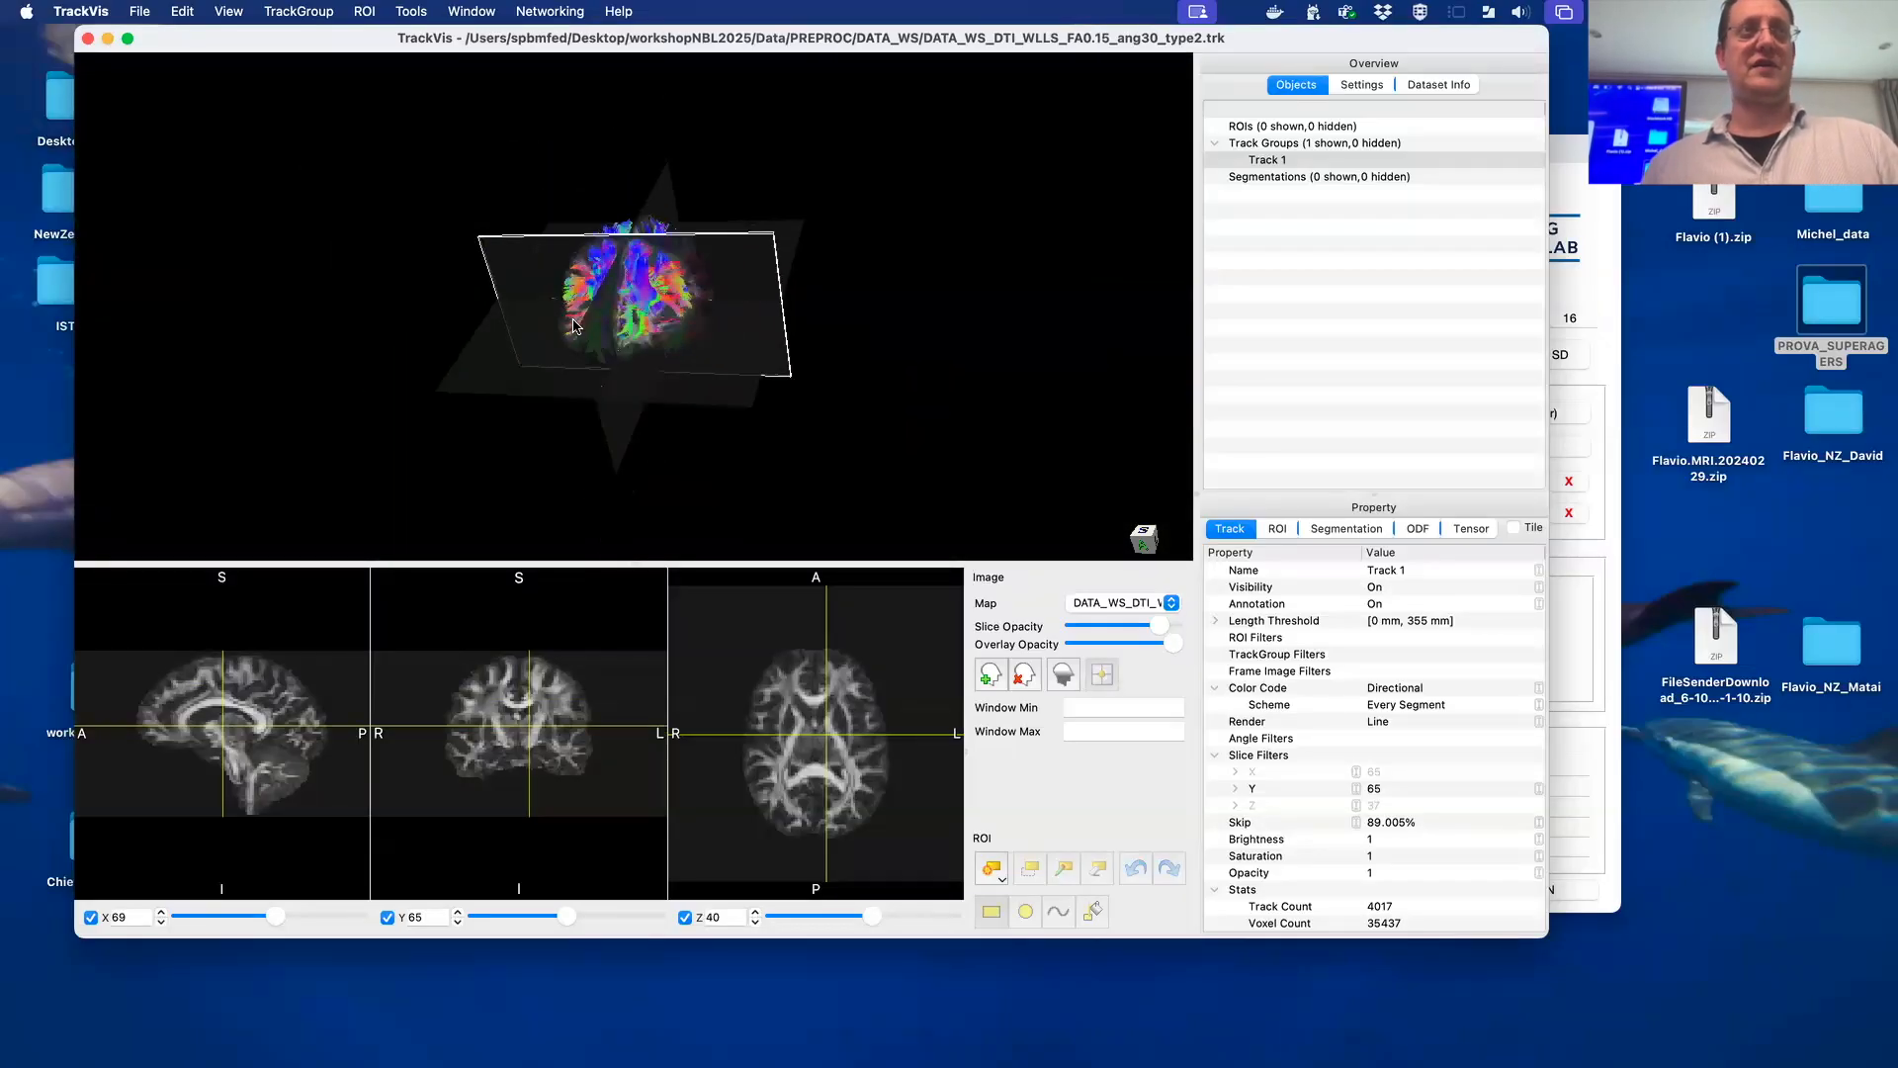
scroll(575, 325, down, 3)
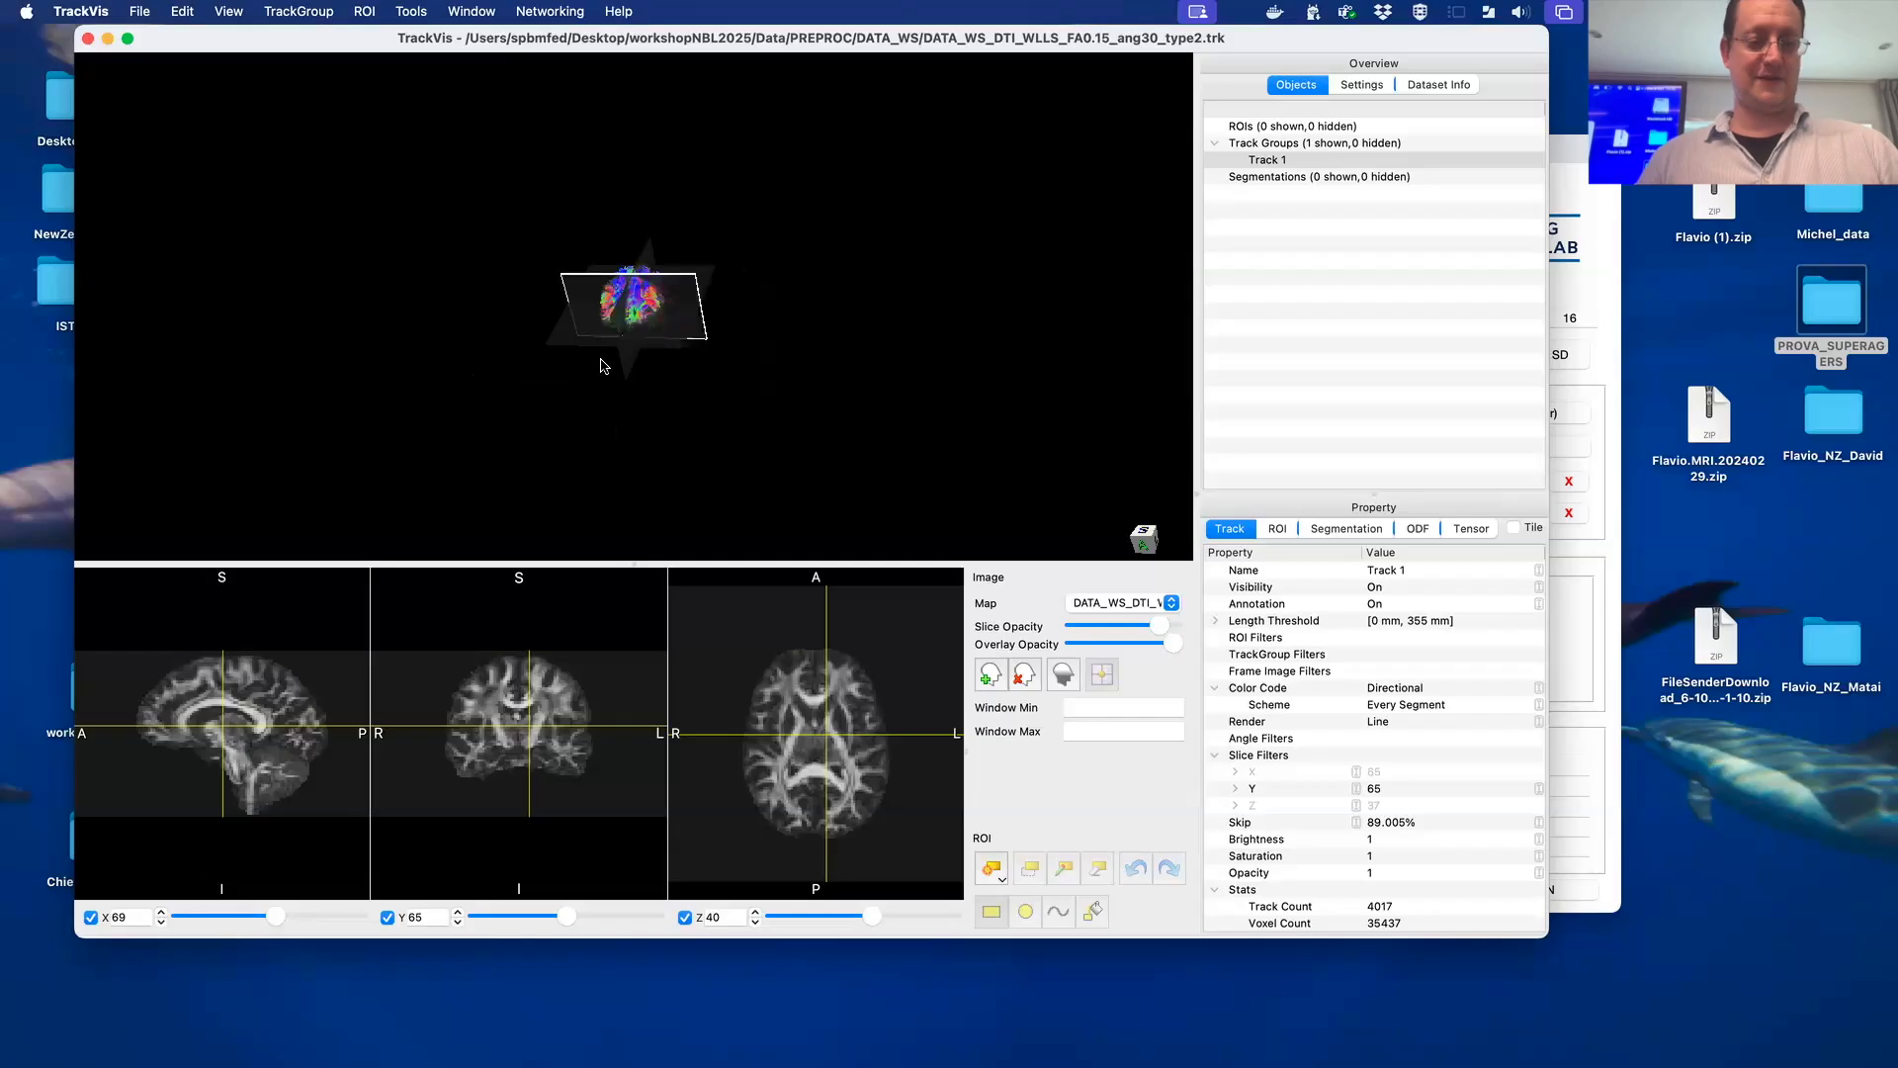
middle_drag(600, 359, 566, 244)
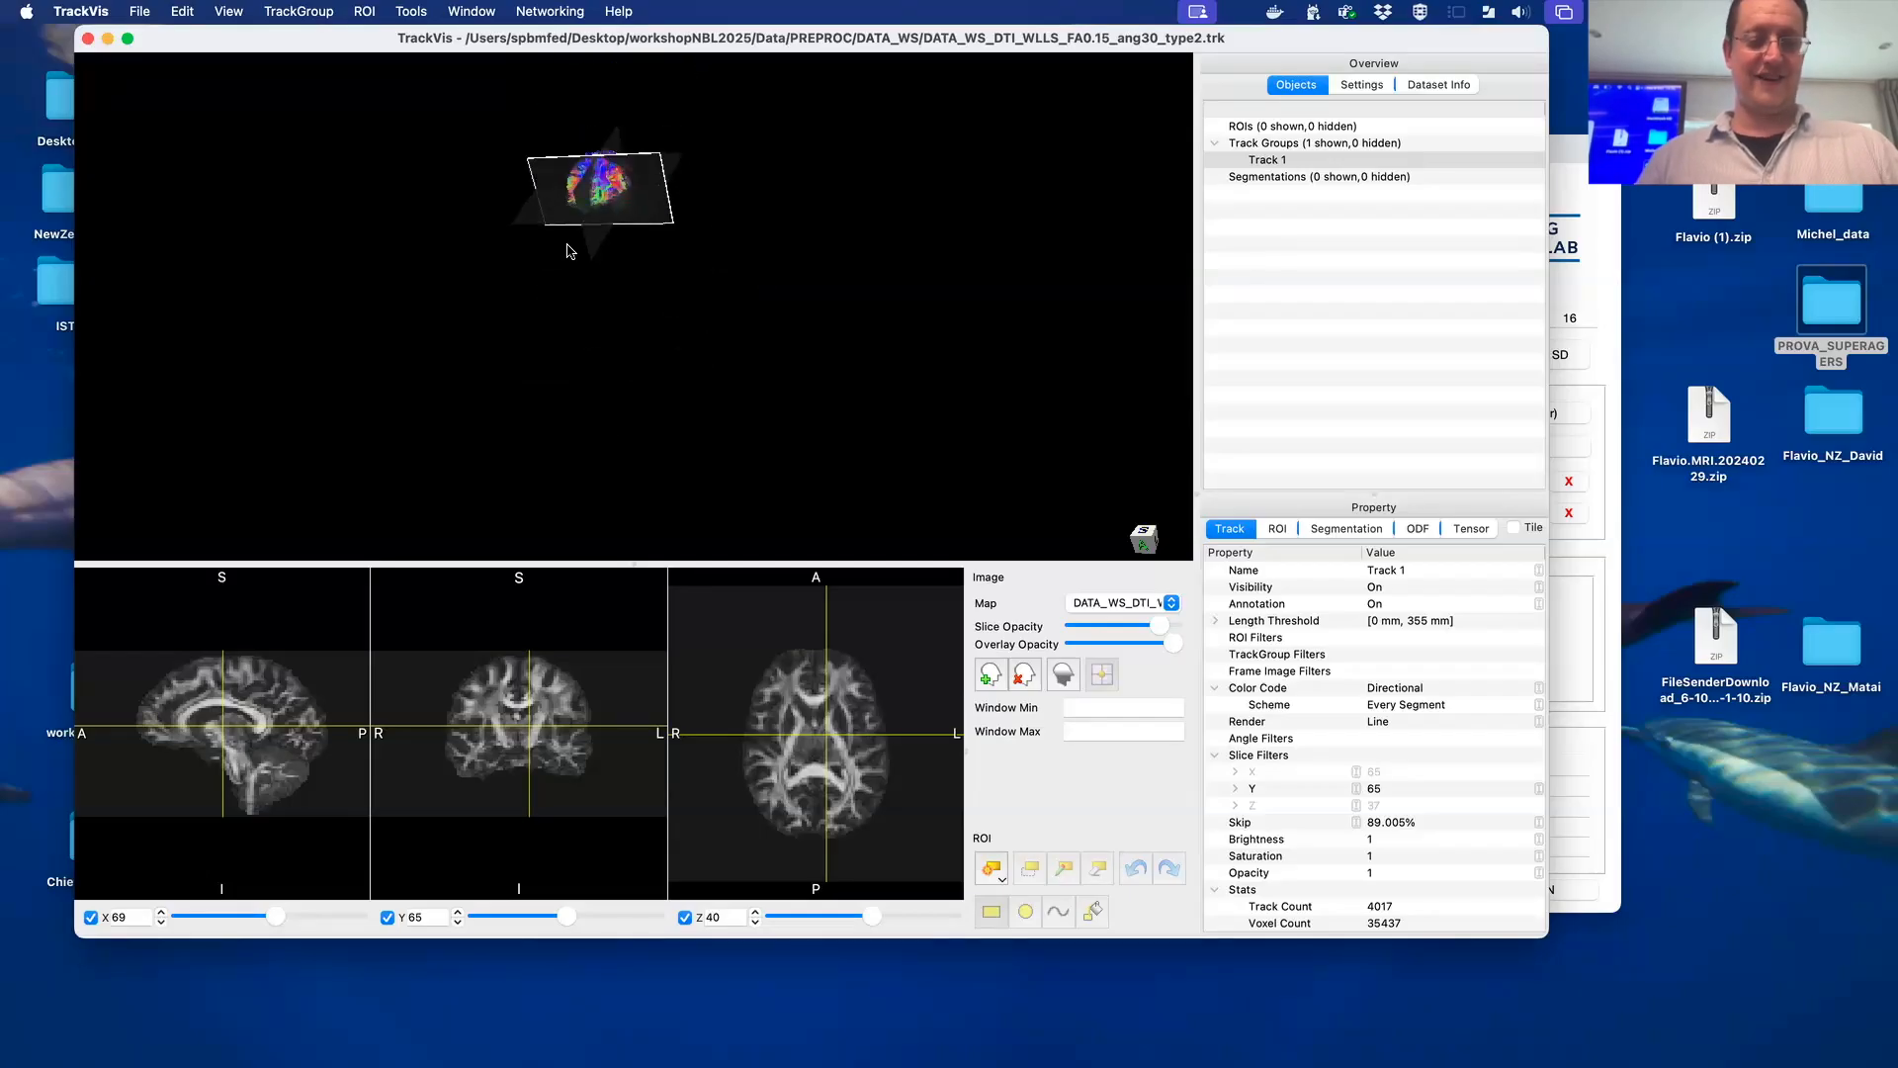
scroll(566, 247, down, 3)
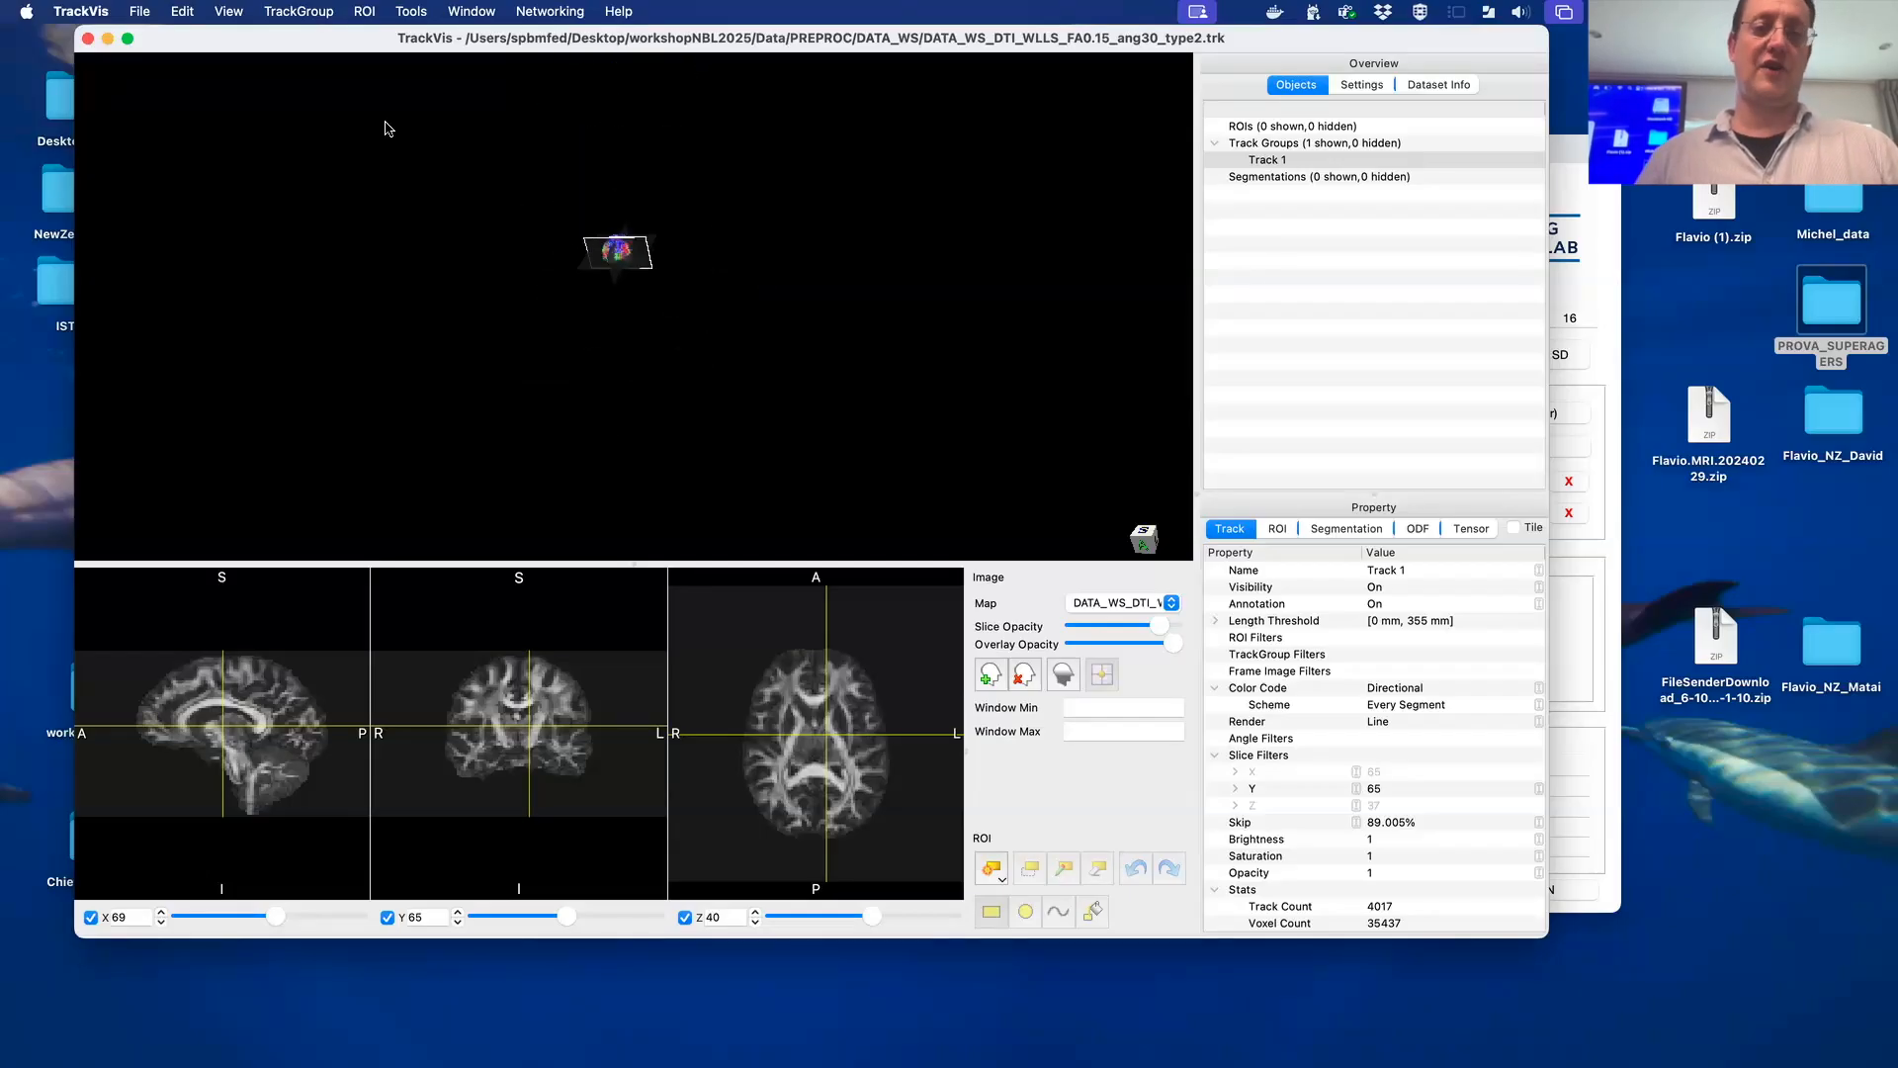
click(88, 40)
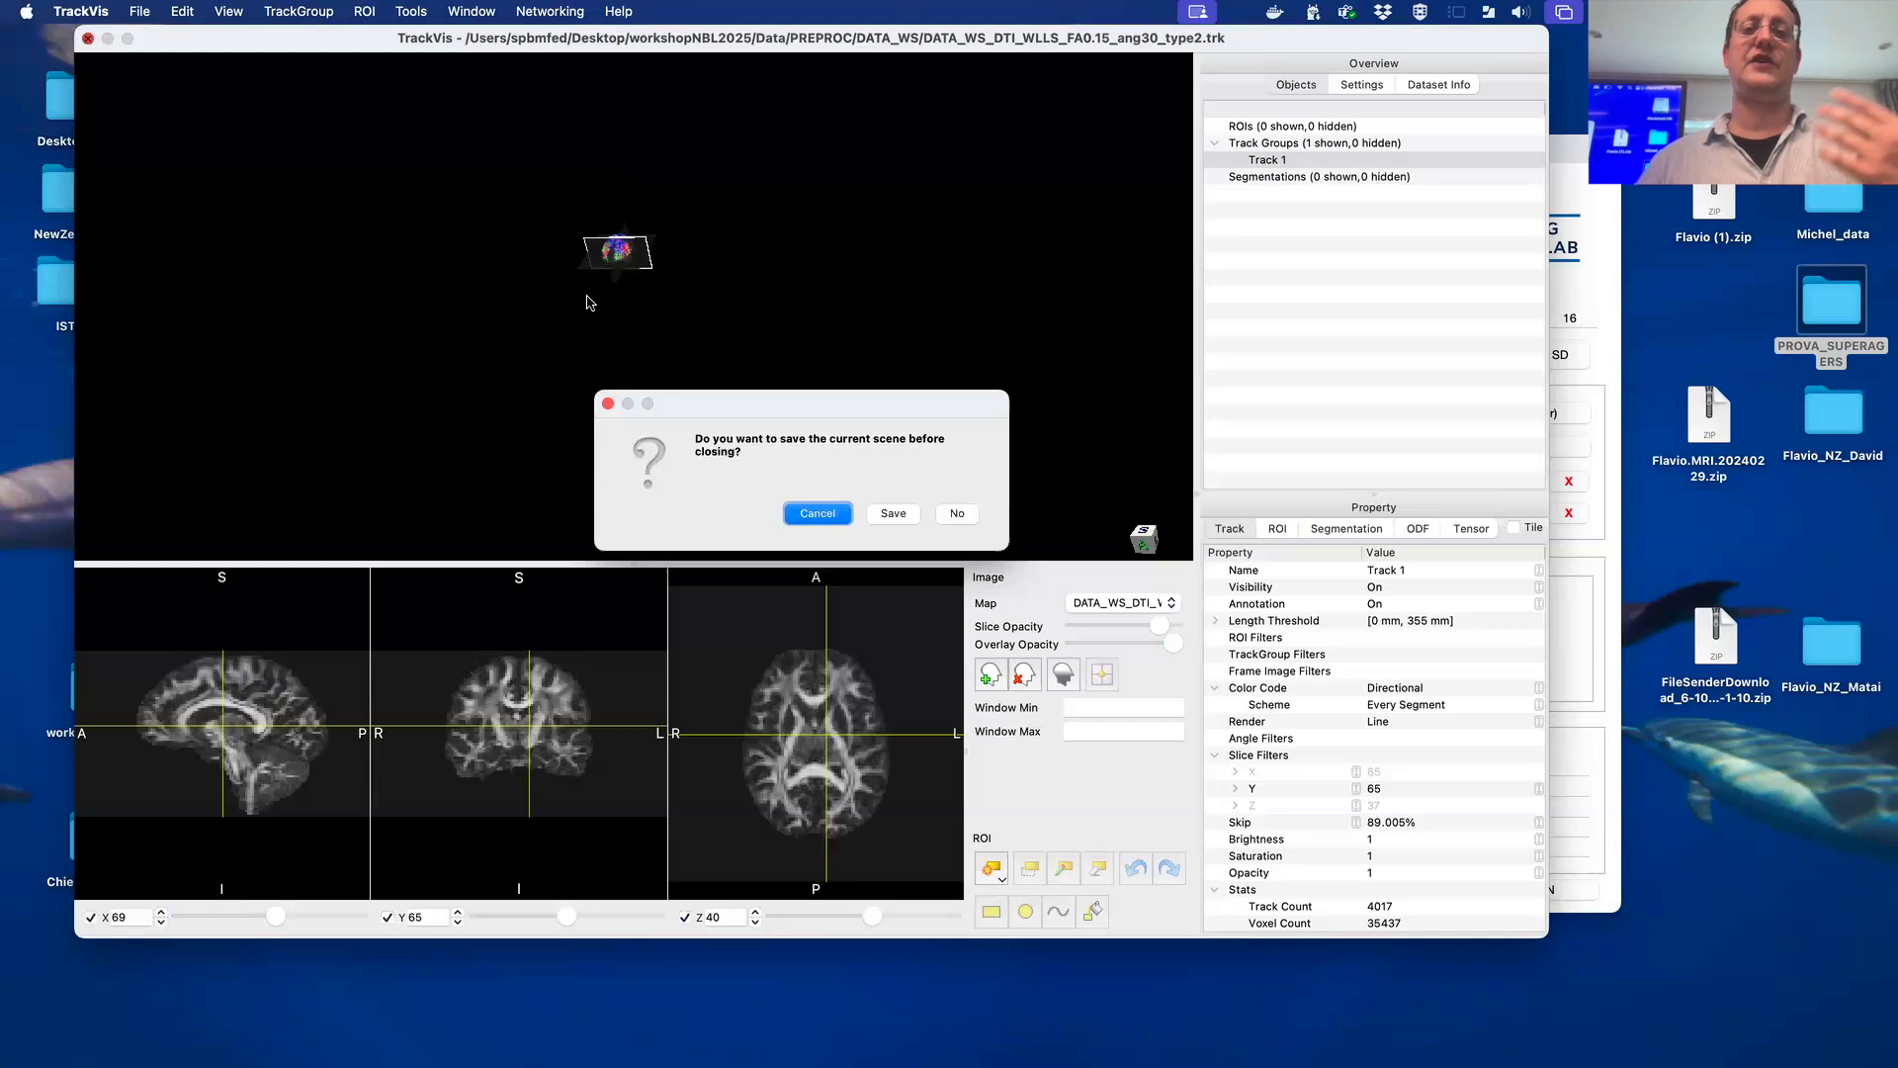
click(957, 513)
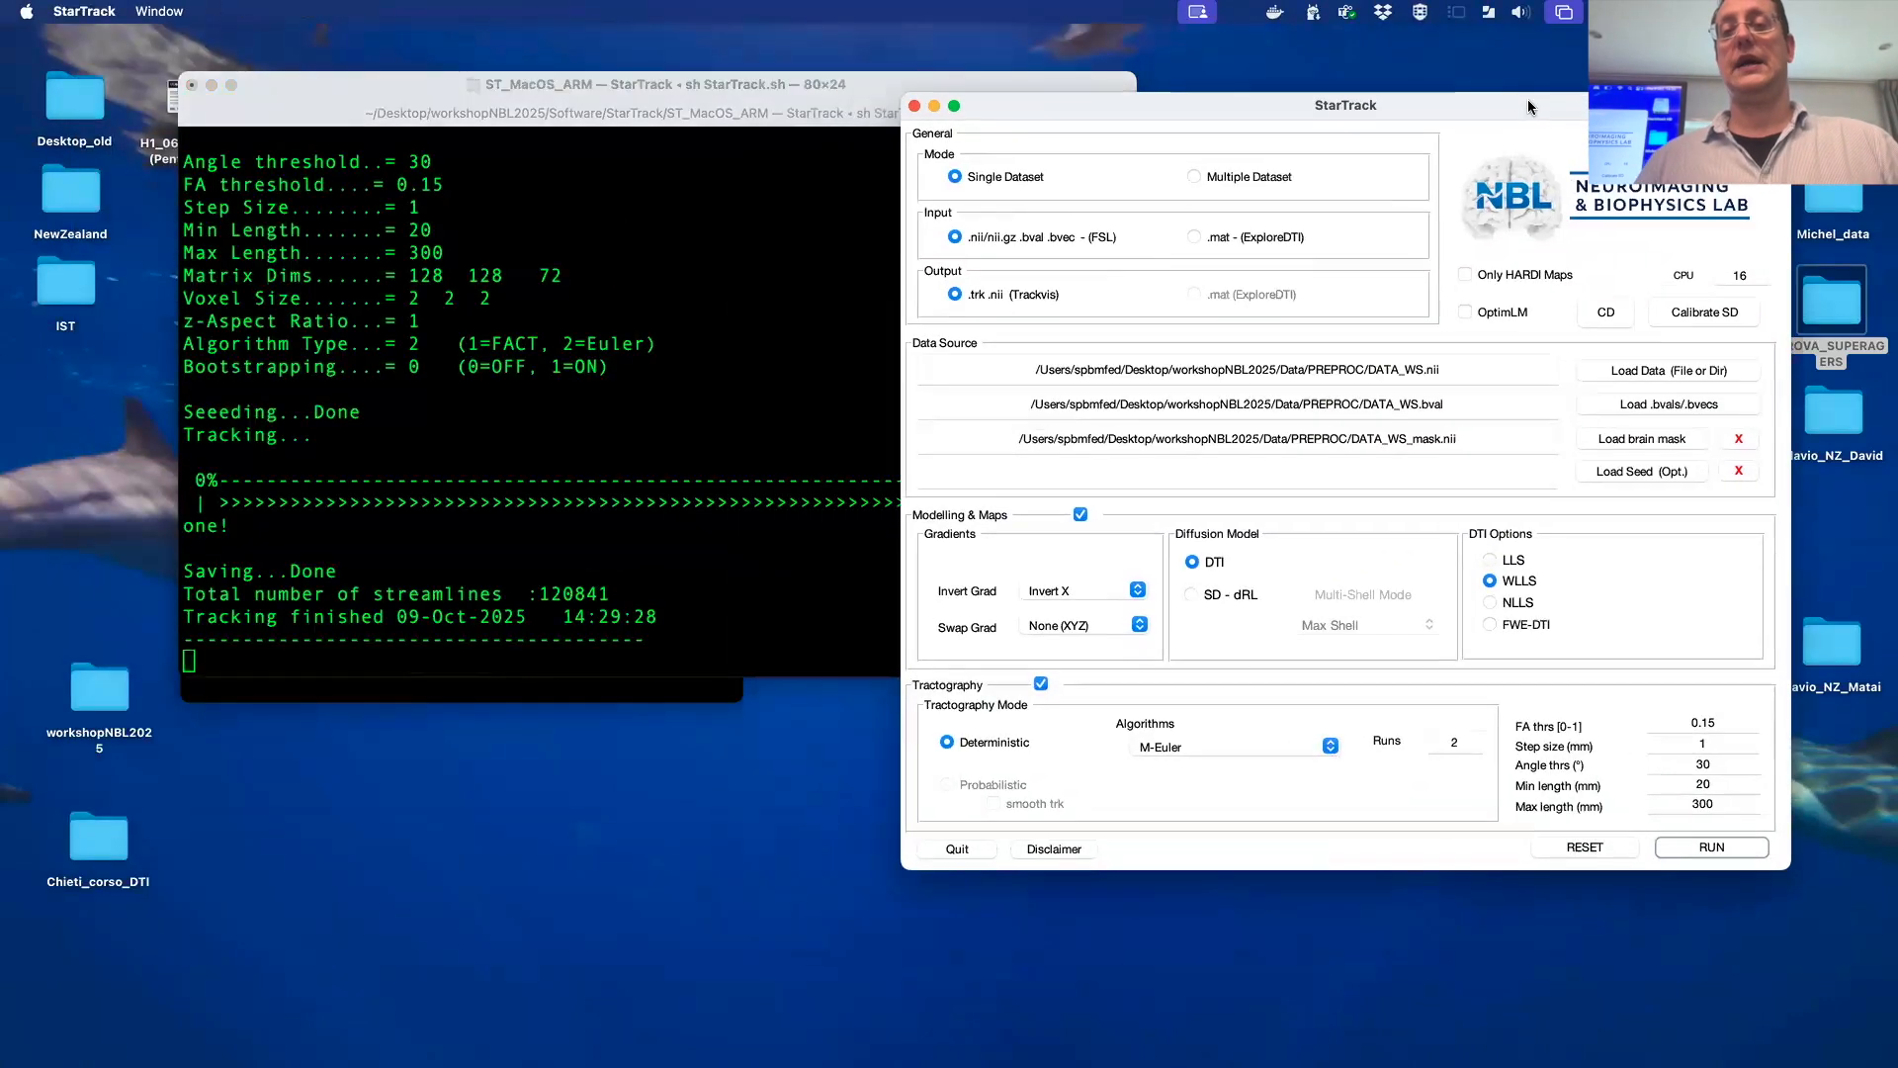
Step: Rerun the StarTrack DTI modelling and tractography with Invert Grad set to None, and review the run's Terminal log
click(1115, 590)
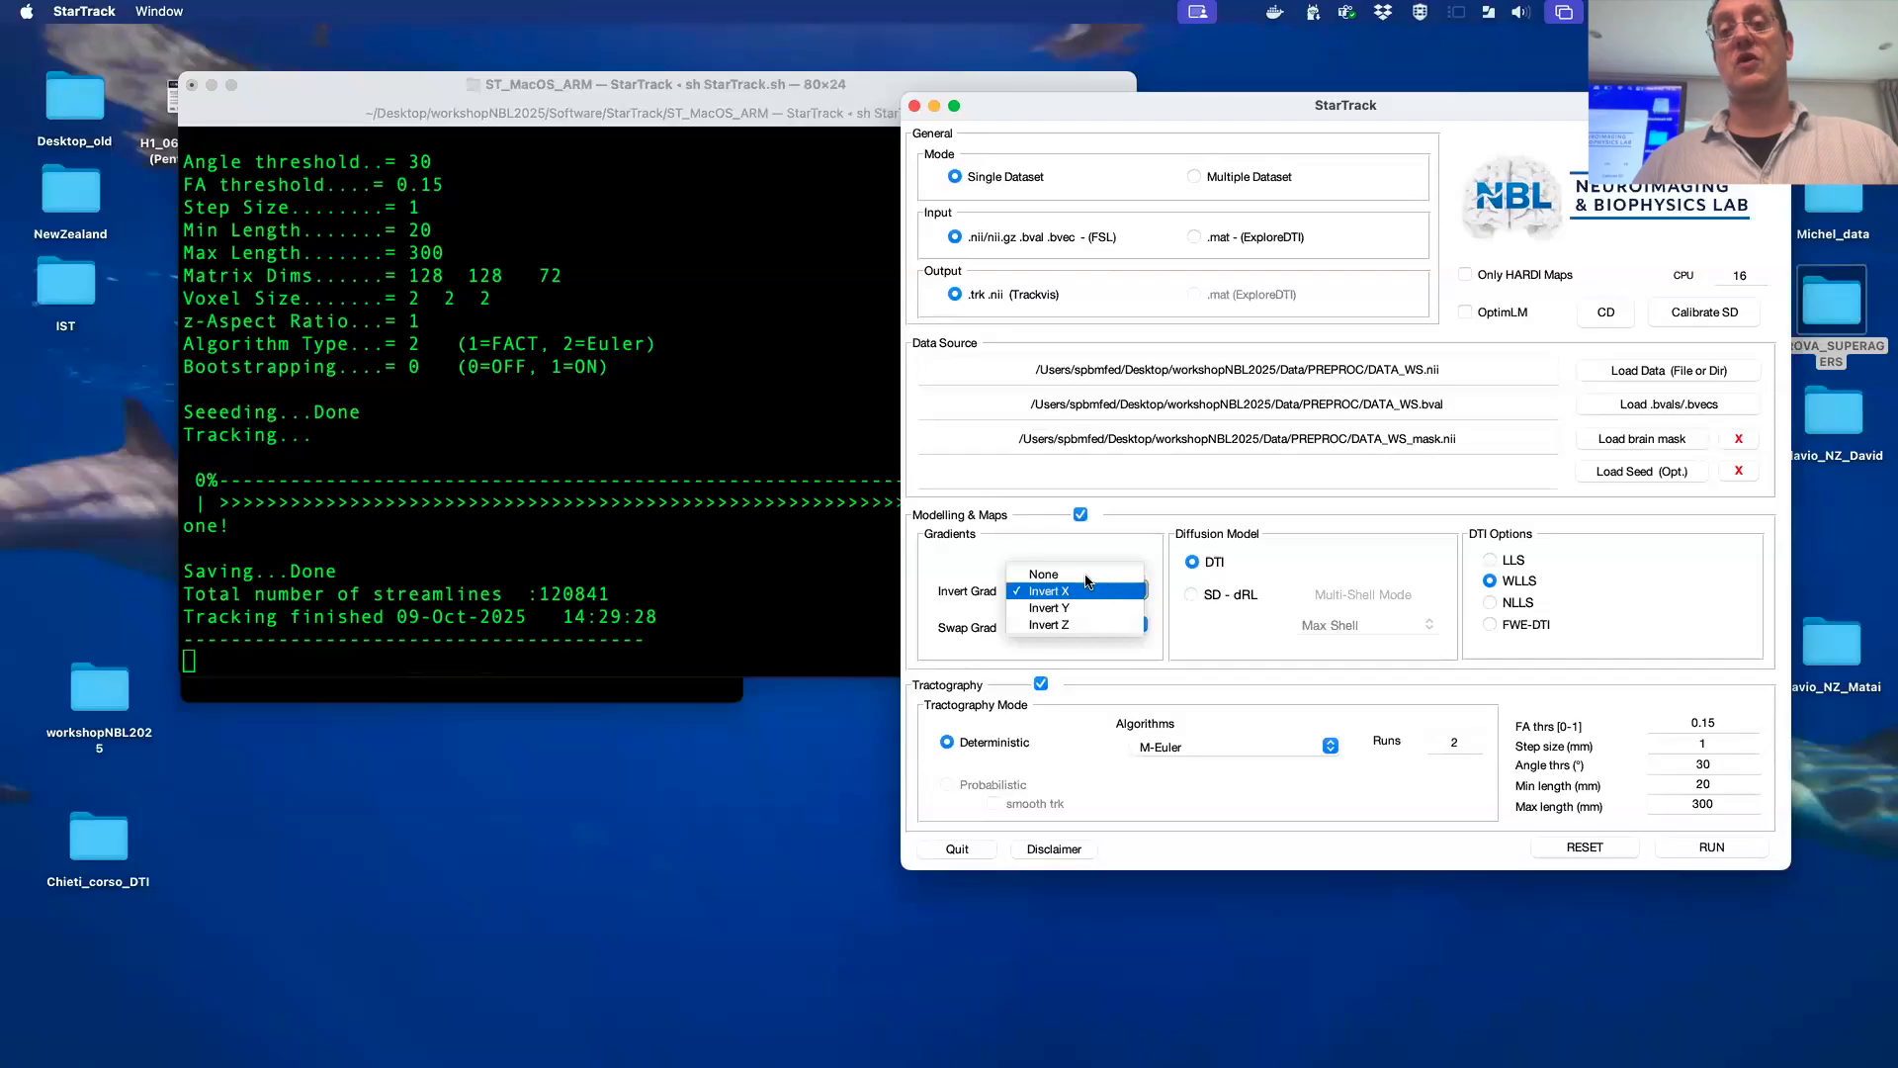
click(1057, 566)
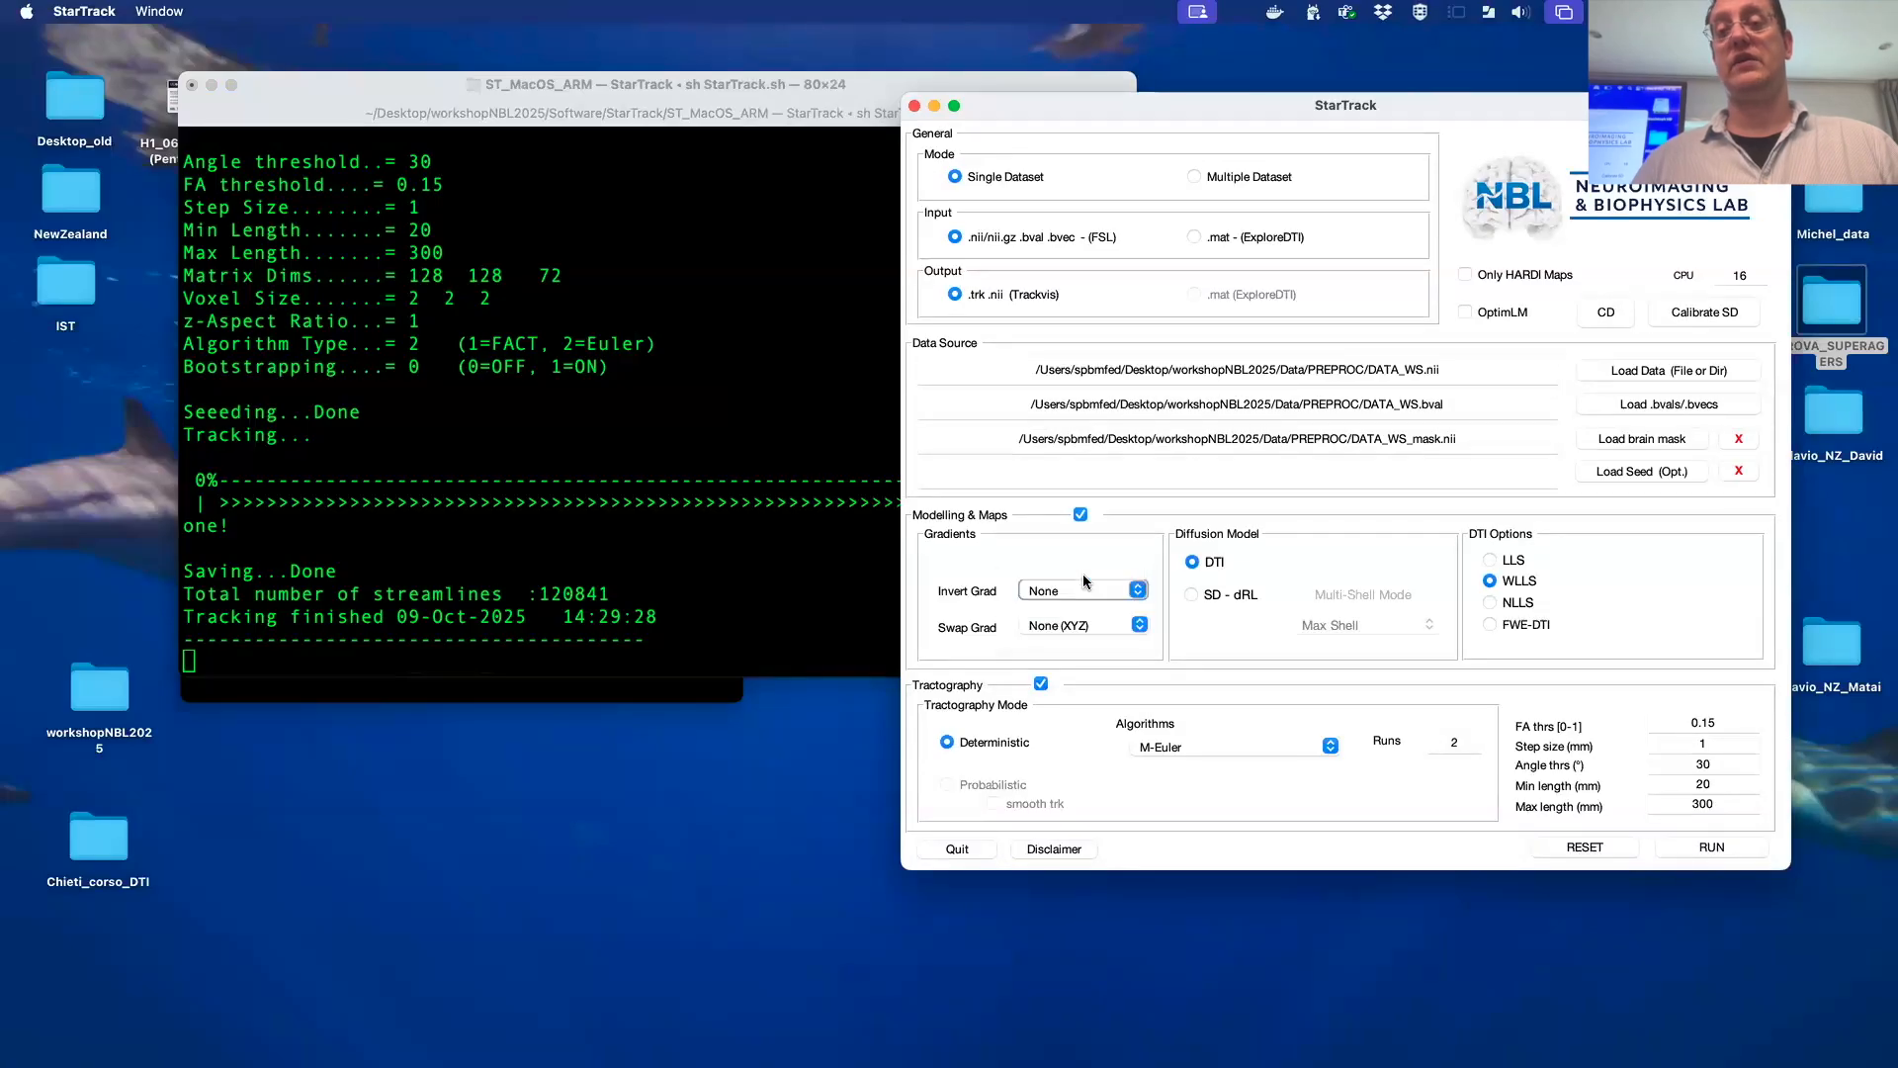
click(1713, 848)
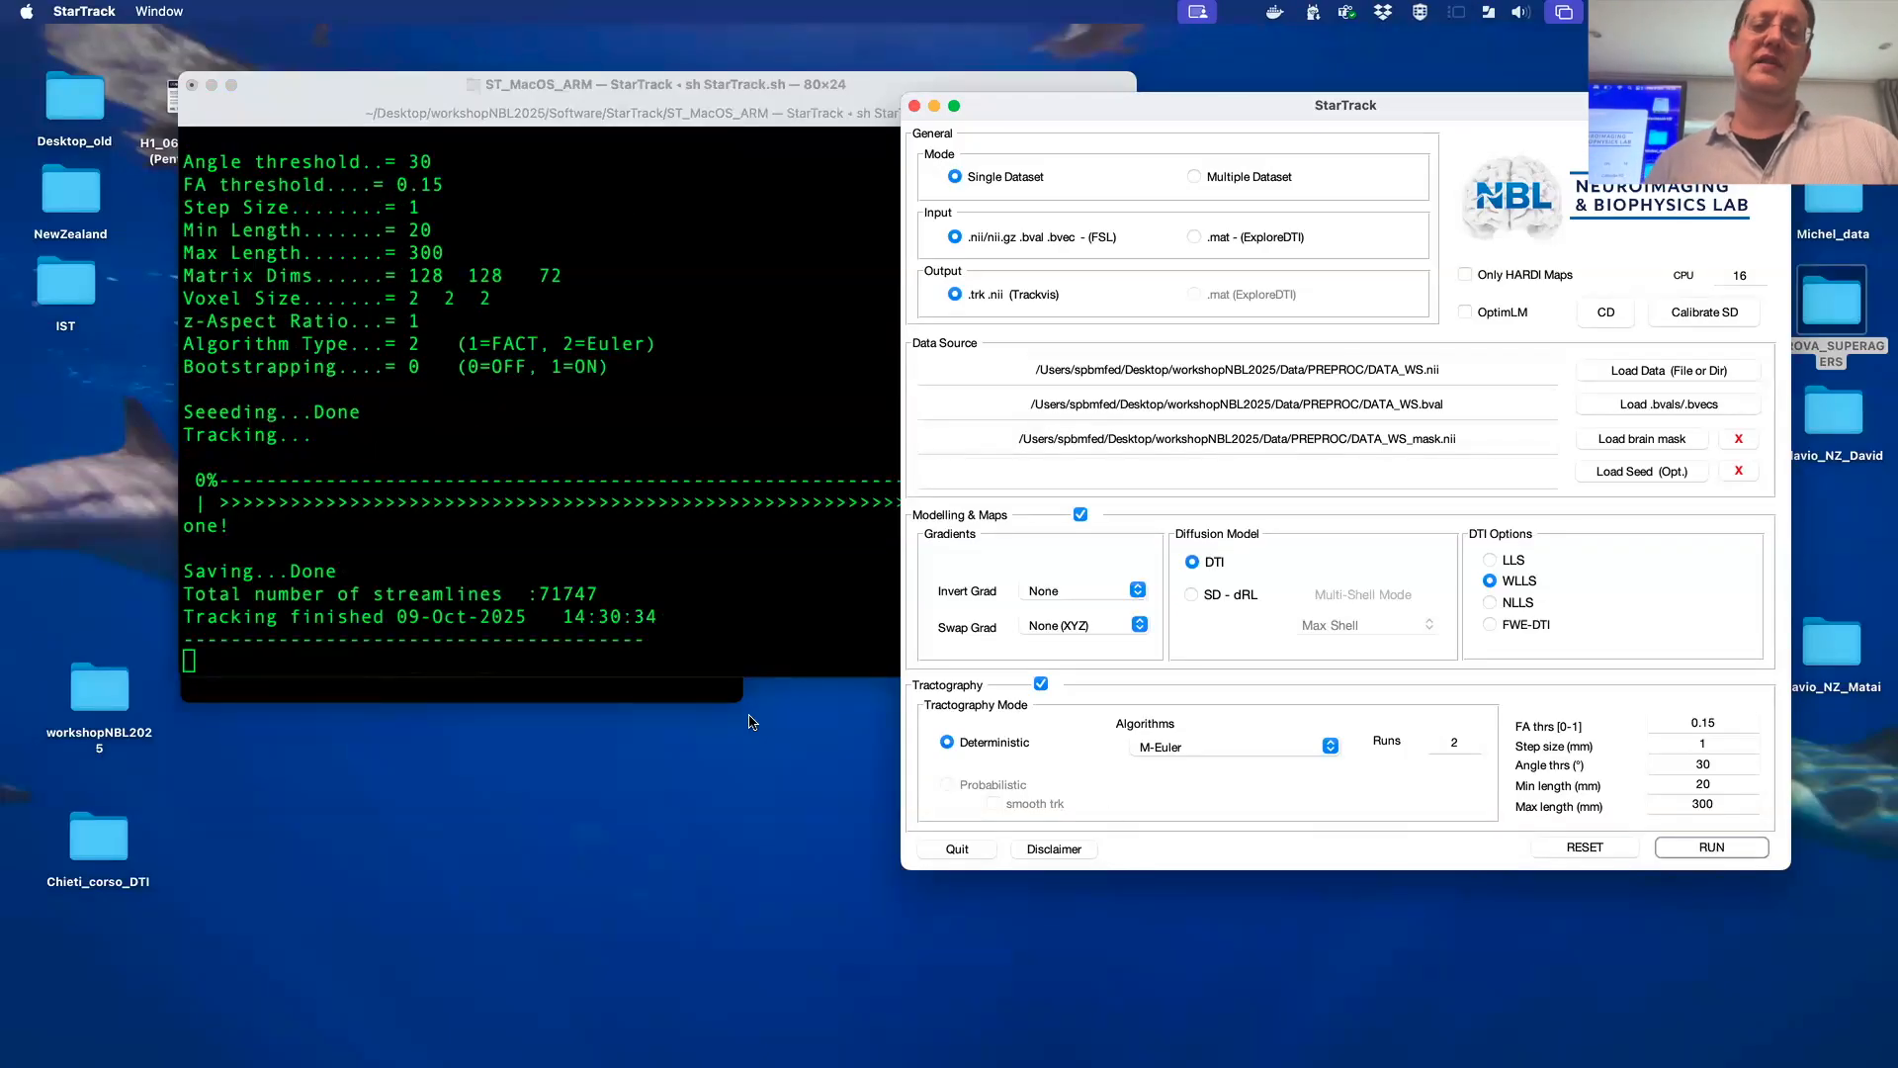
scroll(622, 511, up, 10)
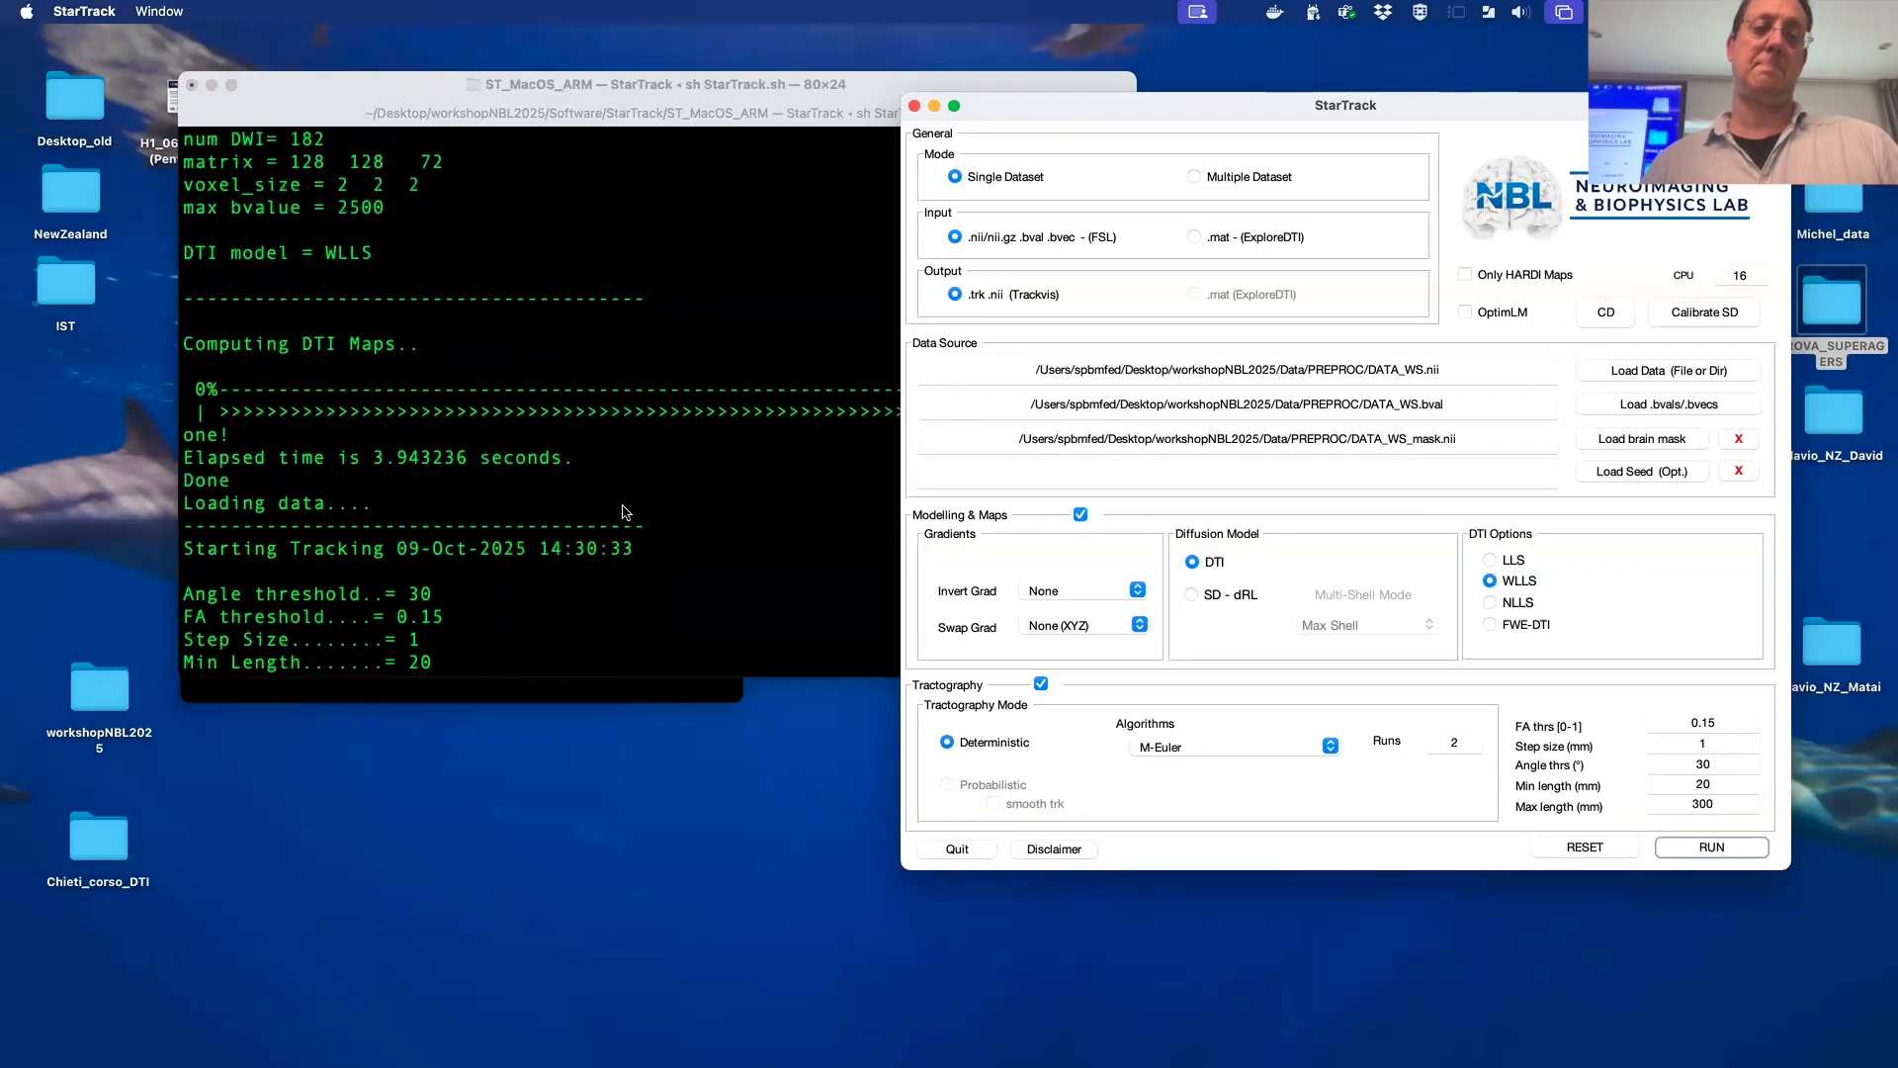
scroll(622, 511, up, 7)
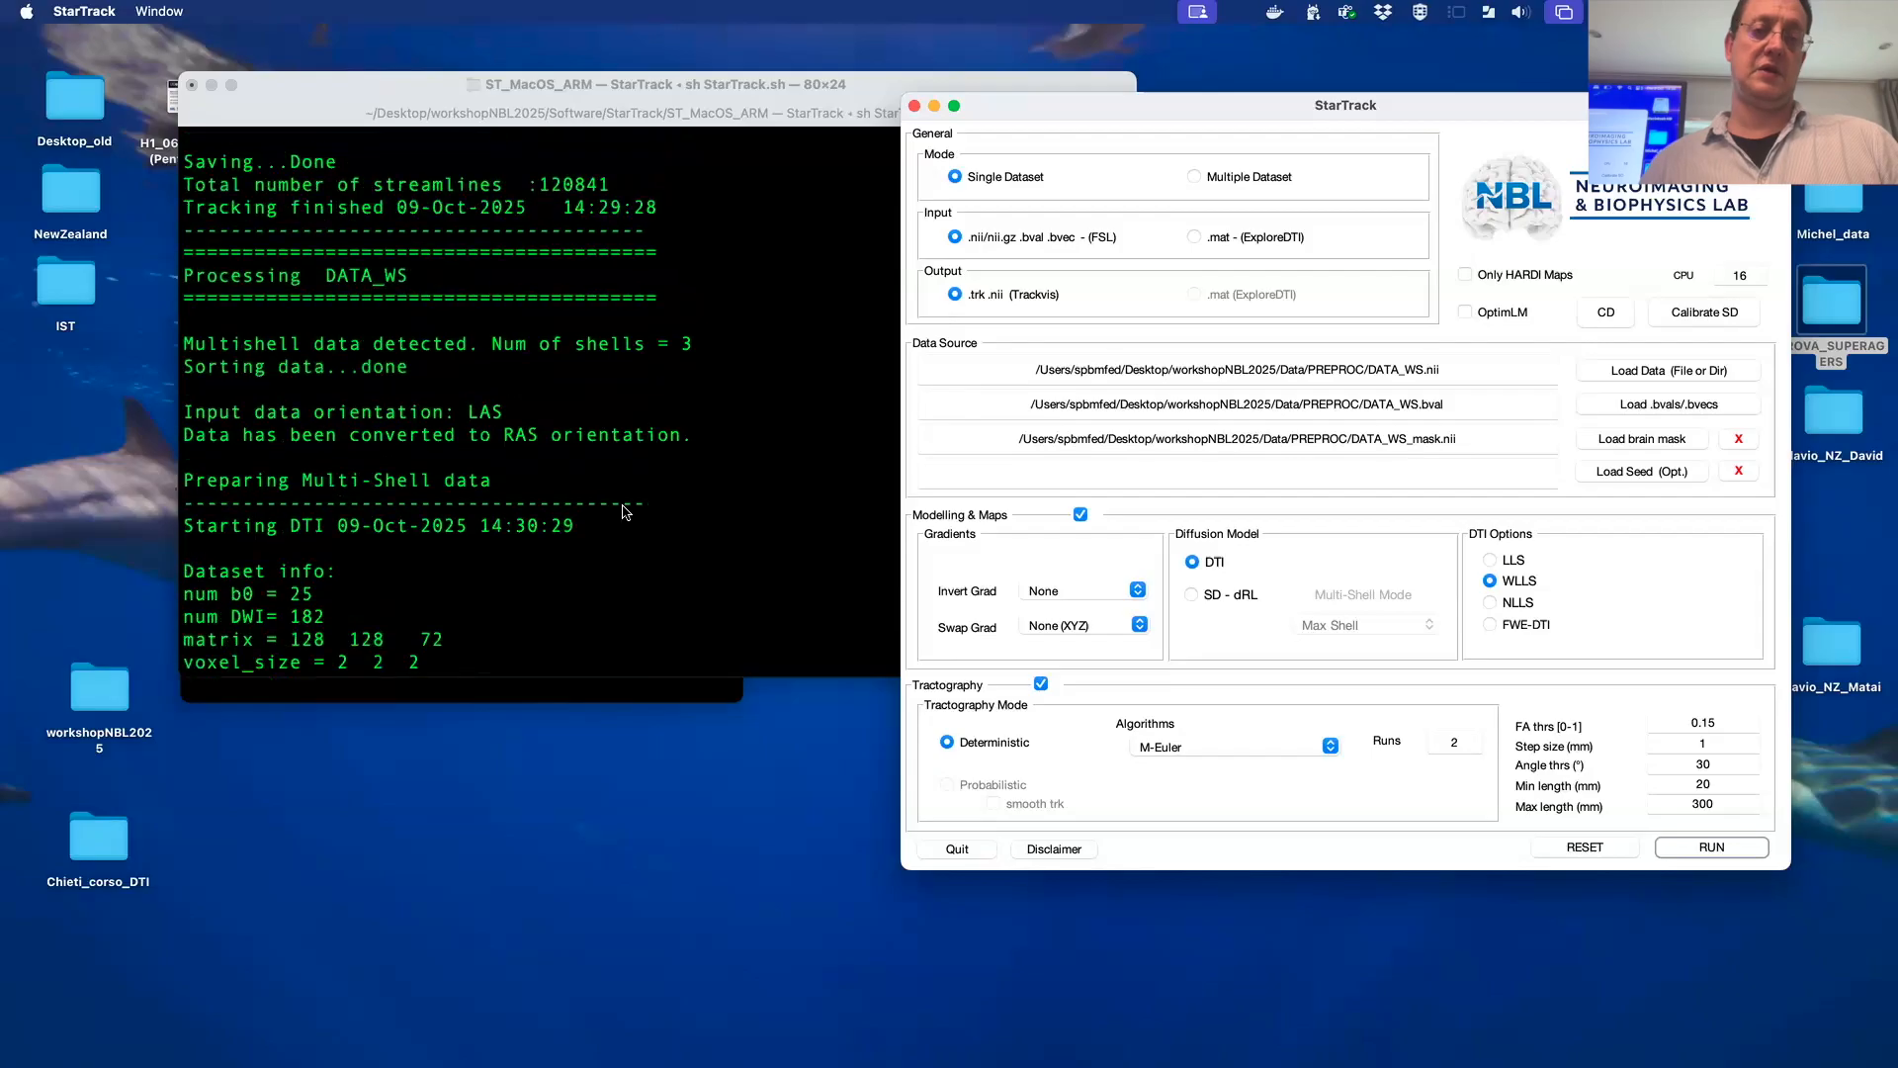
Step: Review the end of the tractography log in Terminal and highlight the total number of streamlines
click(541, 230)
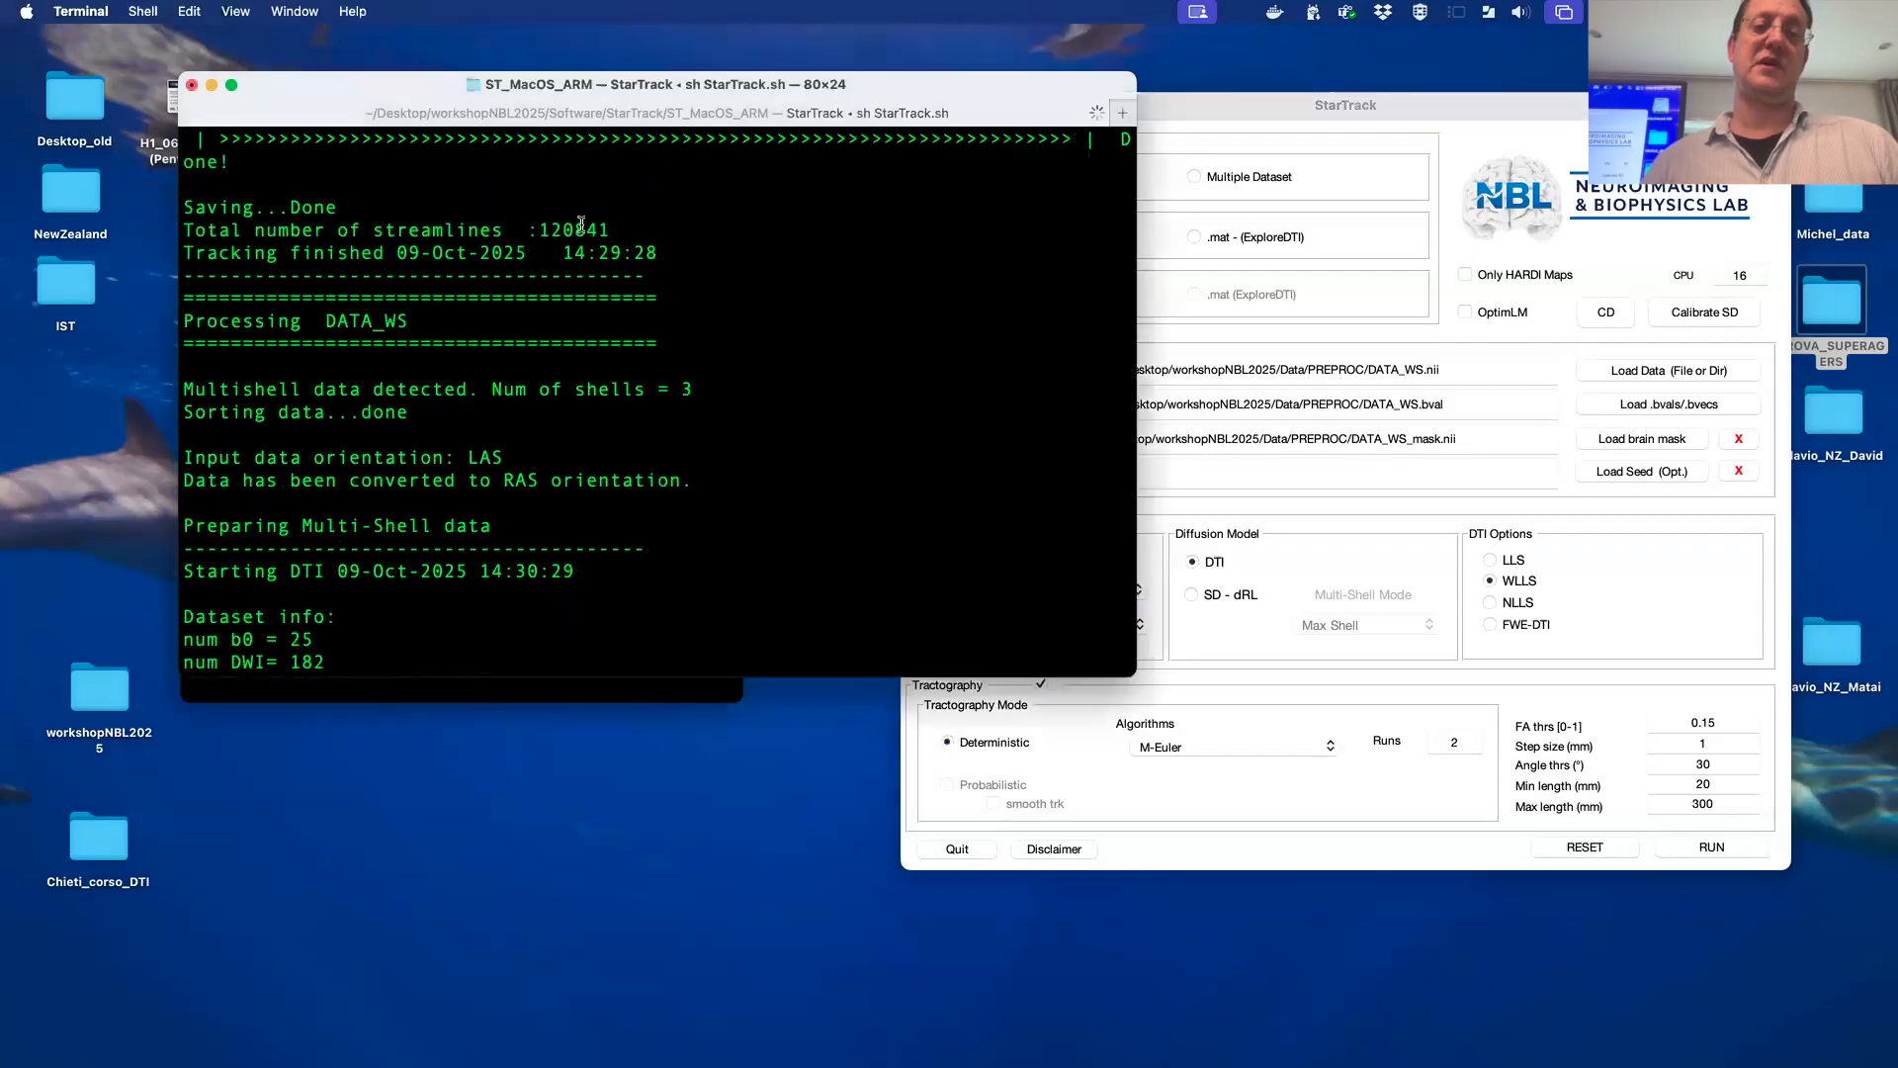
scroll(619, 344, down, 15)
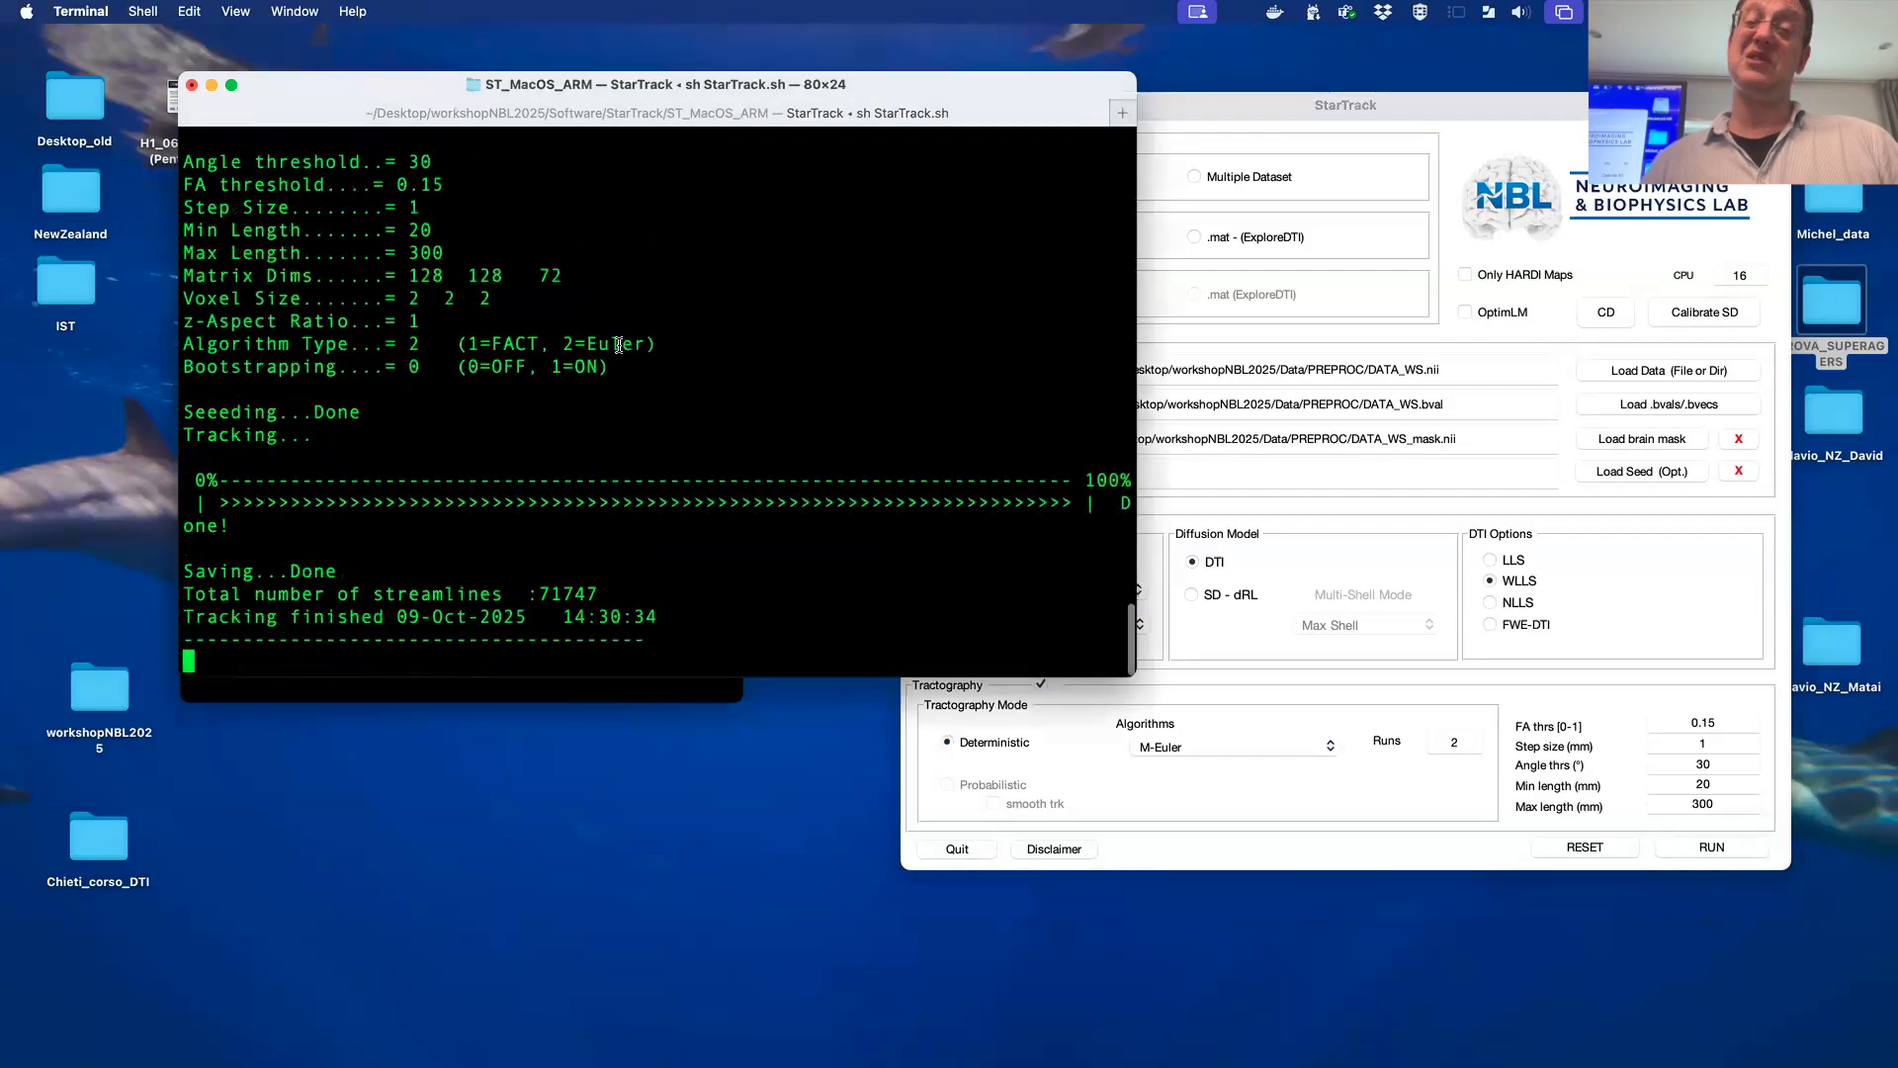
drag(538, 595, 603, 592)
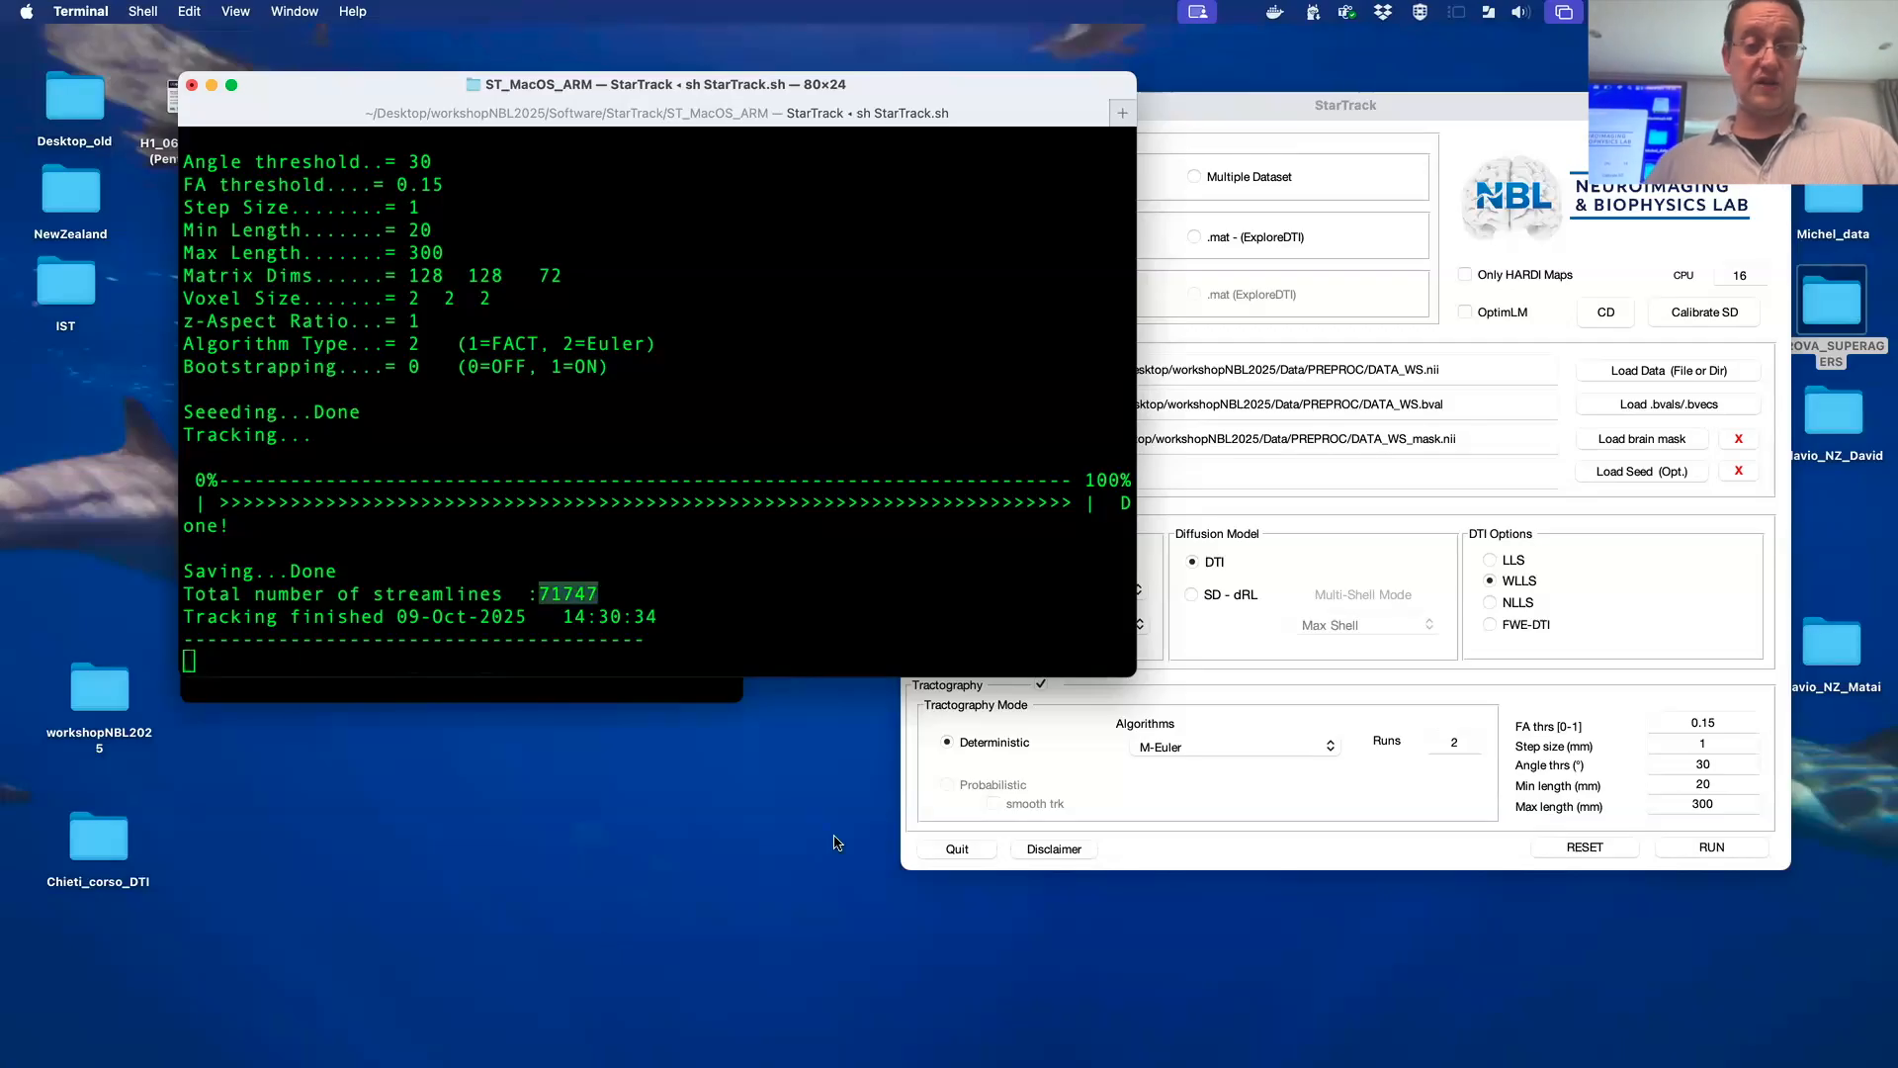
Step: Launch TrackVis and open the track file DATA_WS_DTI_WLLS_FA0.15_ang30_type2.trk from the PREPROC/DATA_WS folder
key(super+space)
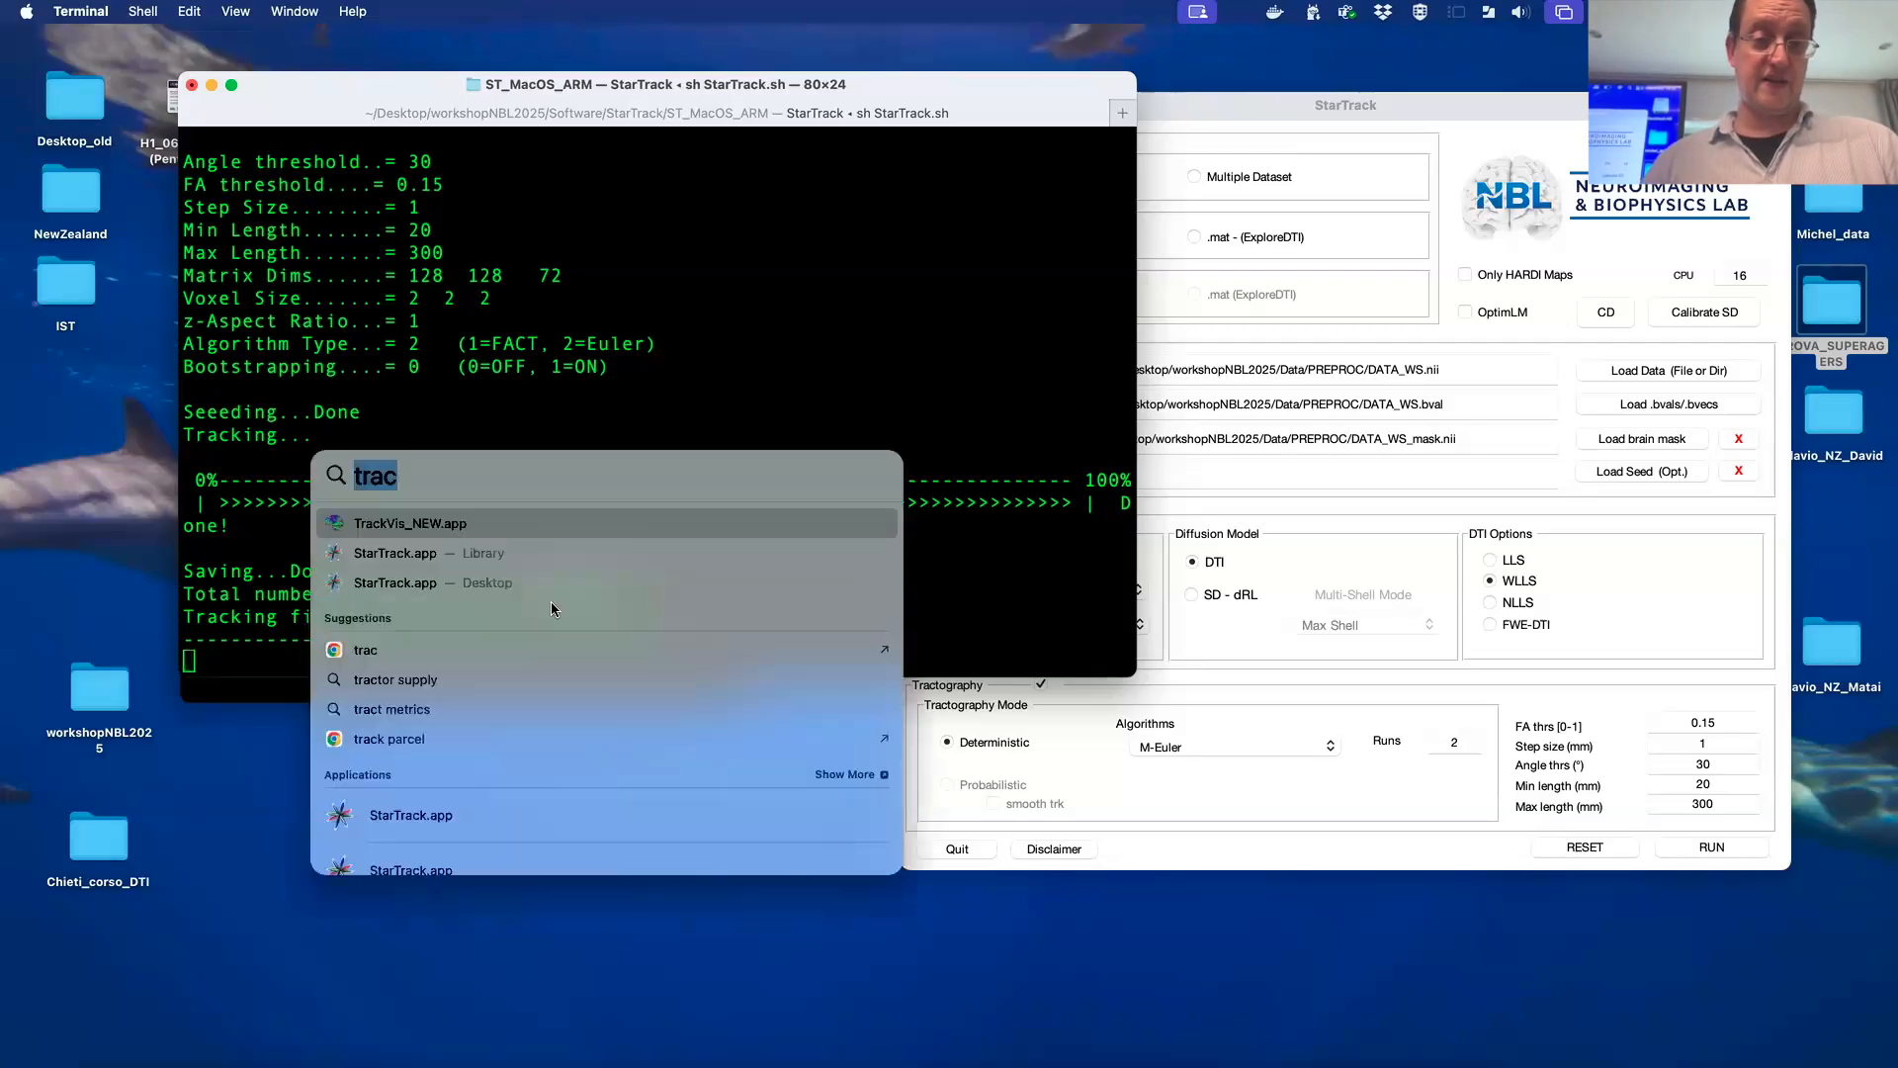
click(427, 521)
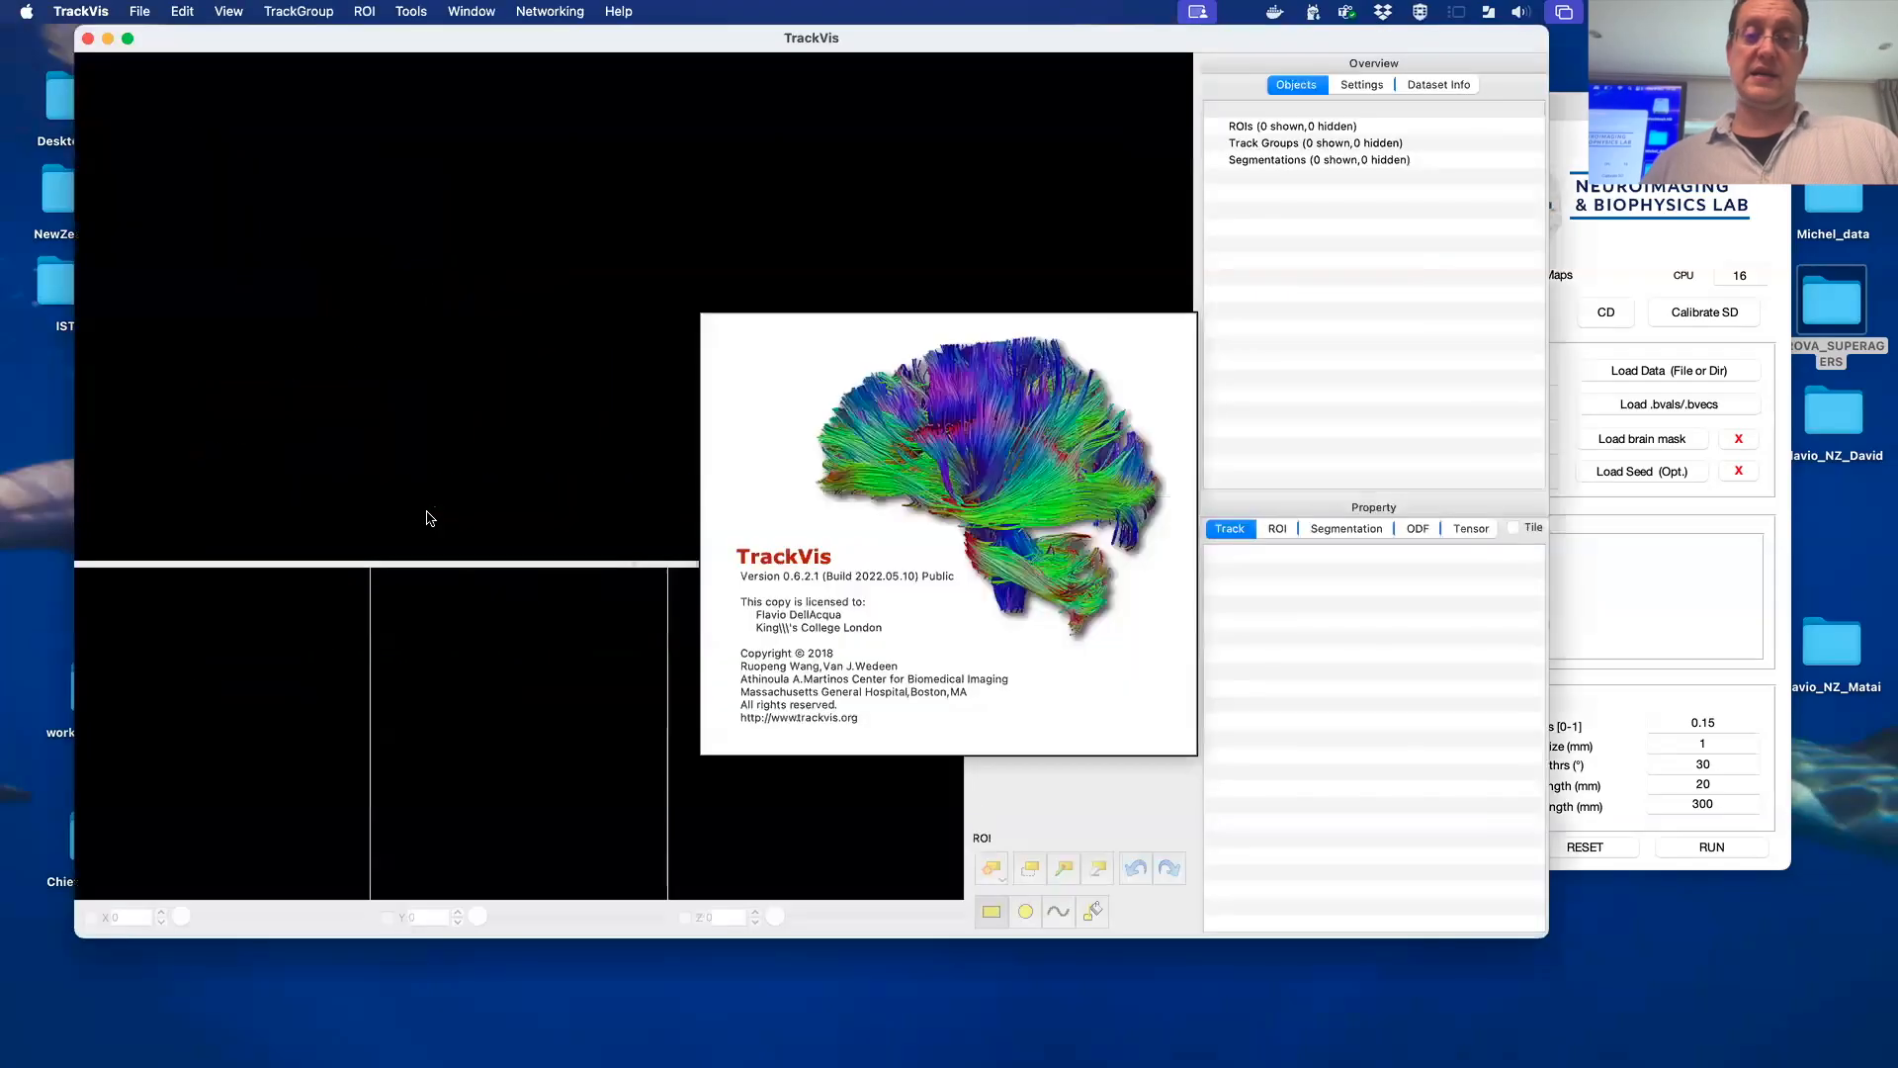
click(140, 12)
click(150, 42)
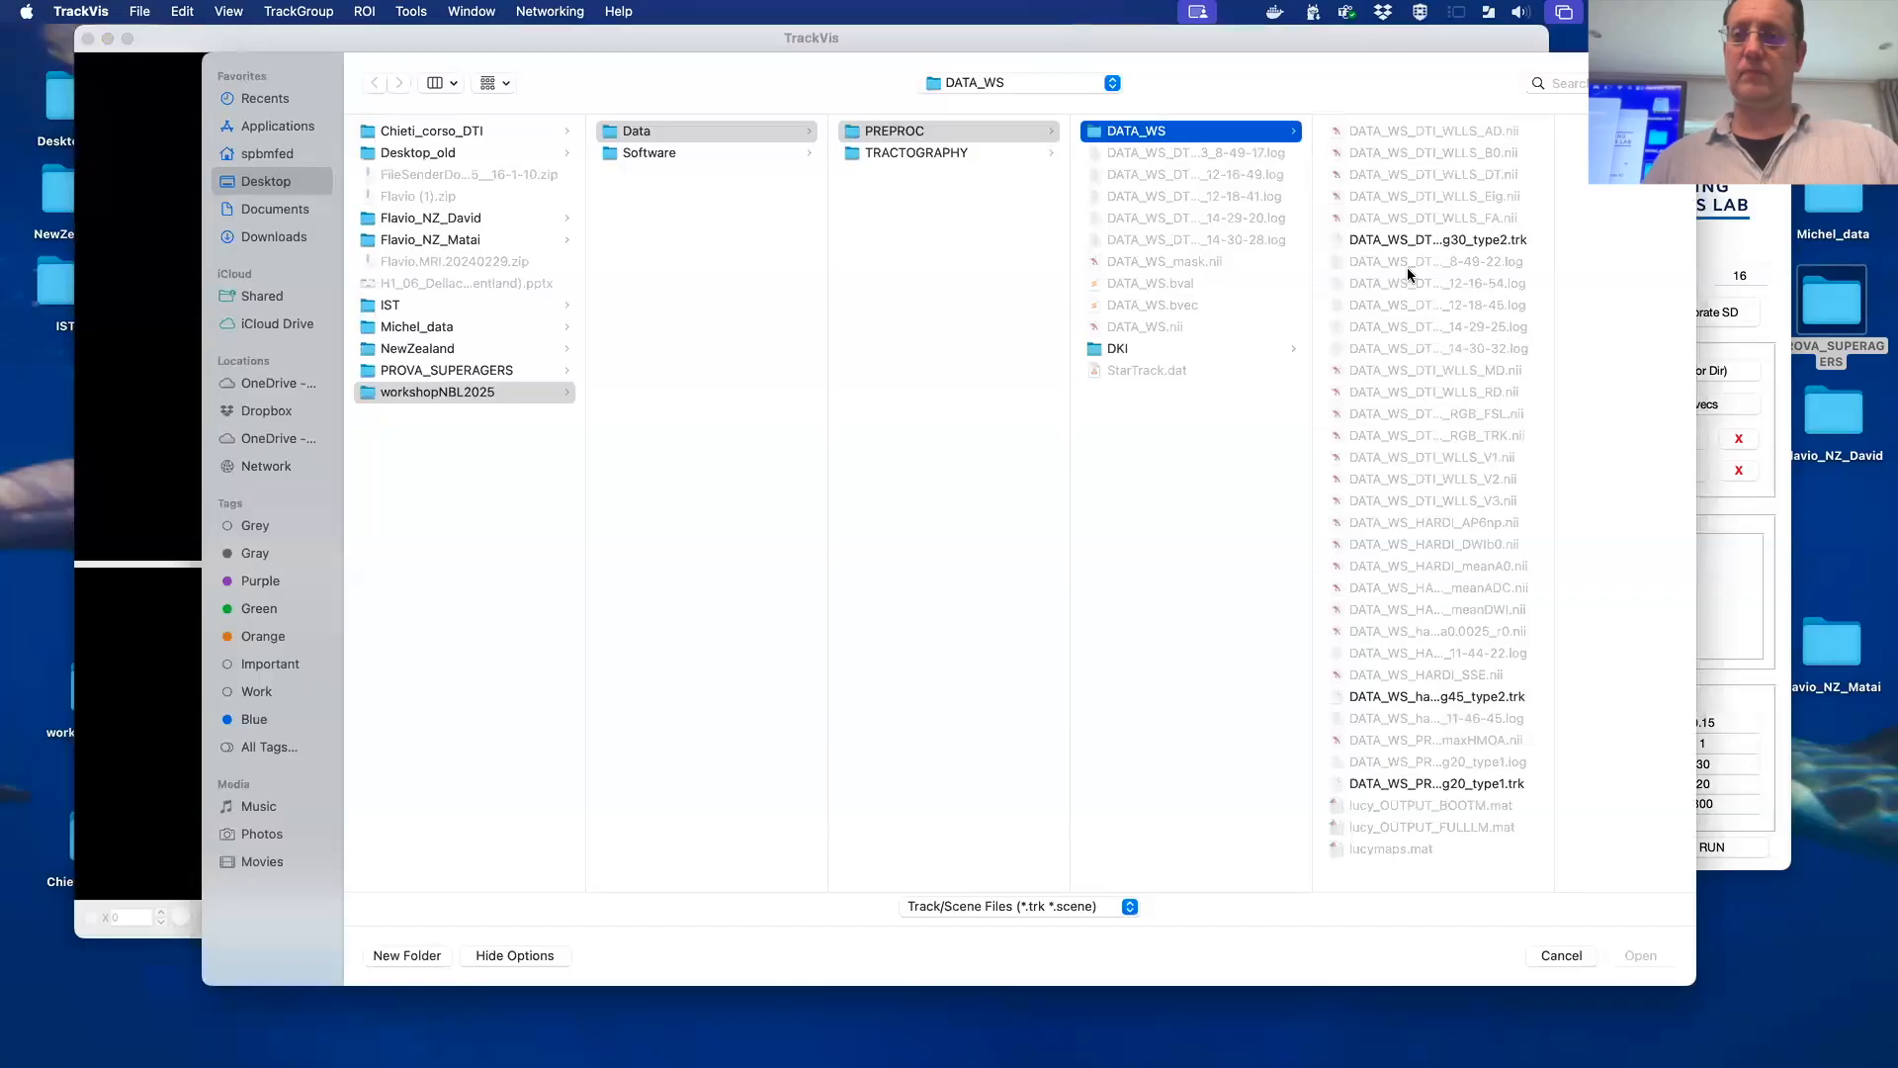
click(1421, 242)
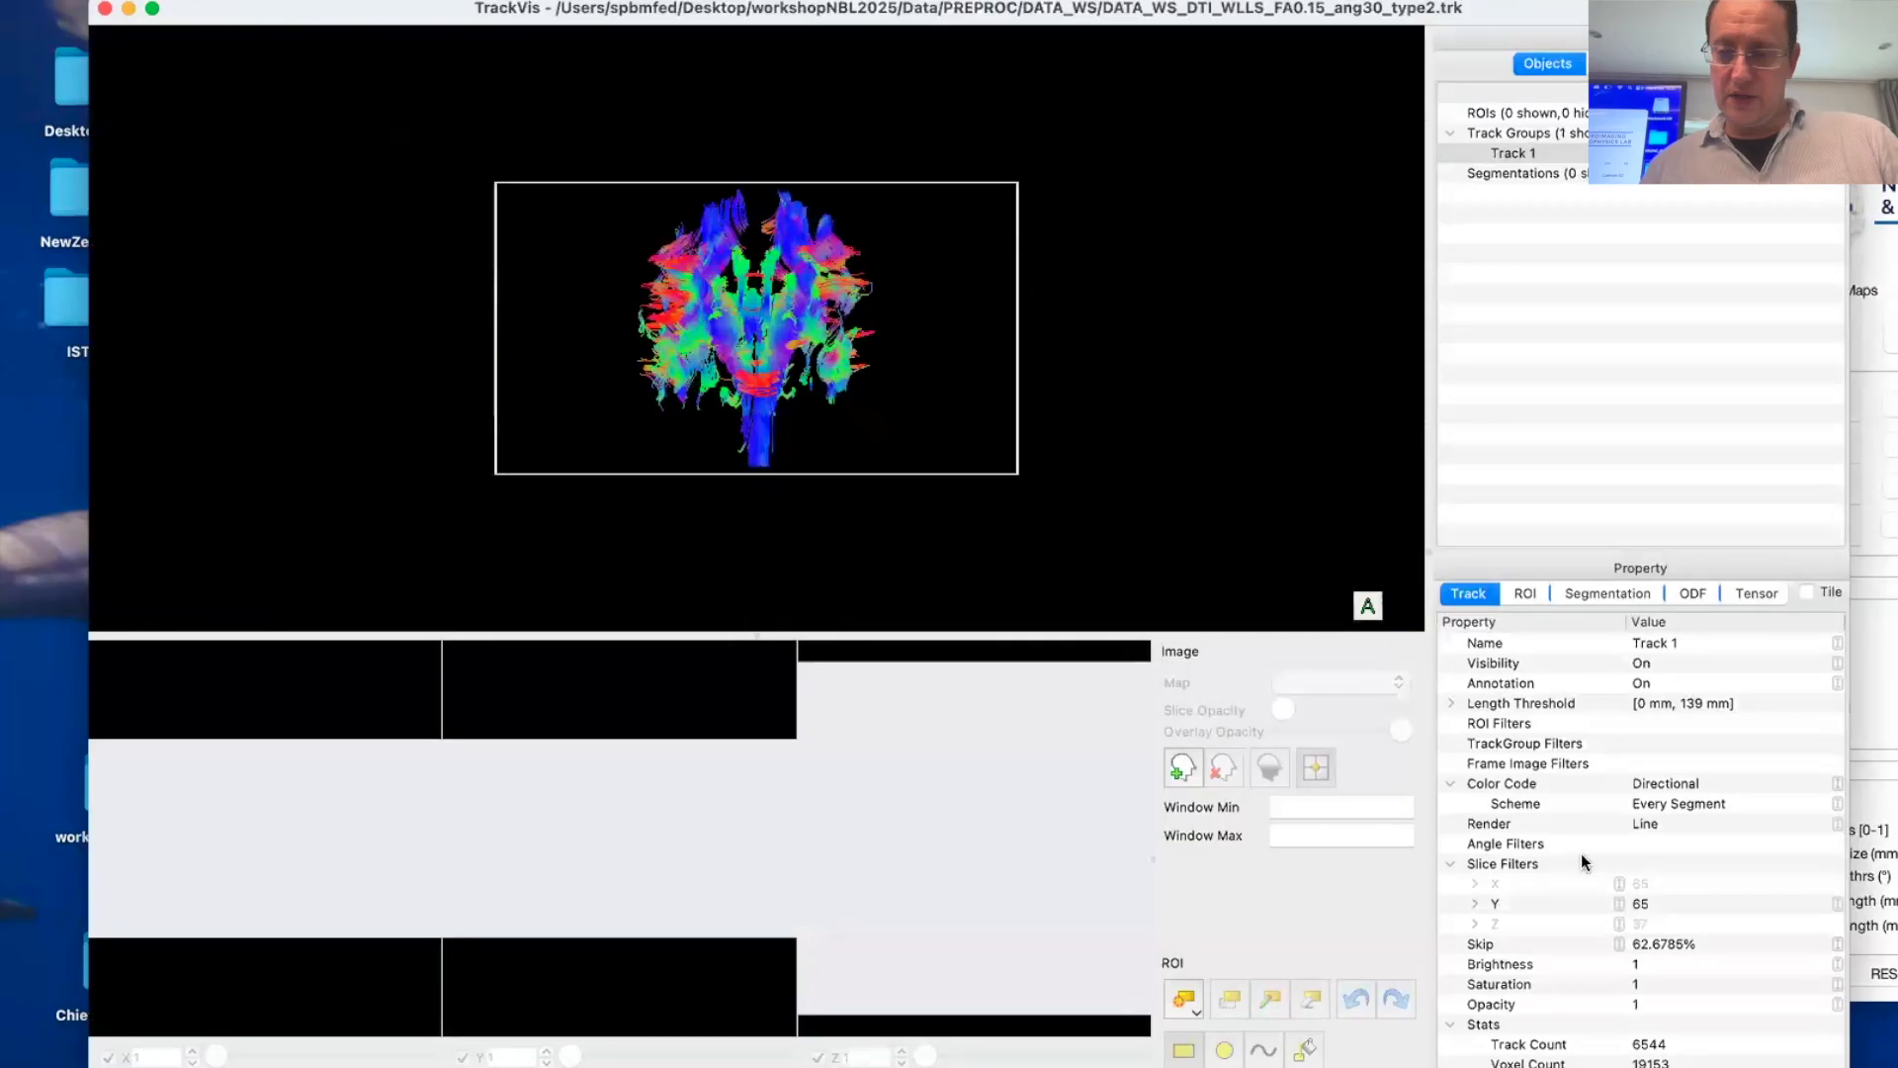
Step: Turn on the X slice filter at 65 for the track group and turn off the Y slice filter
click(1499, 884)
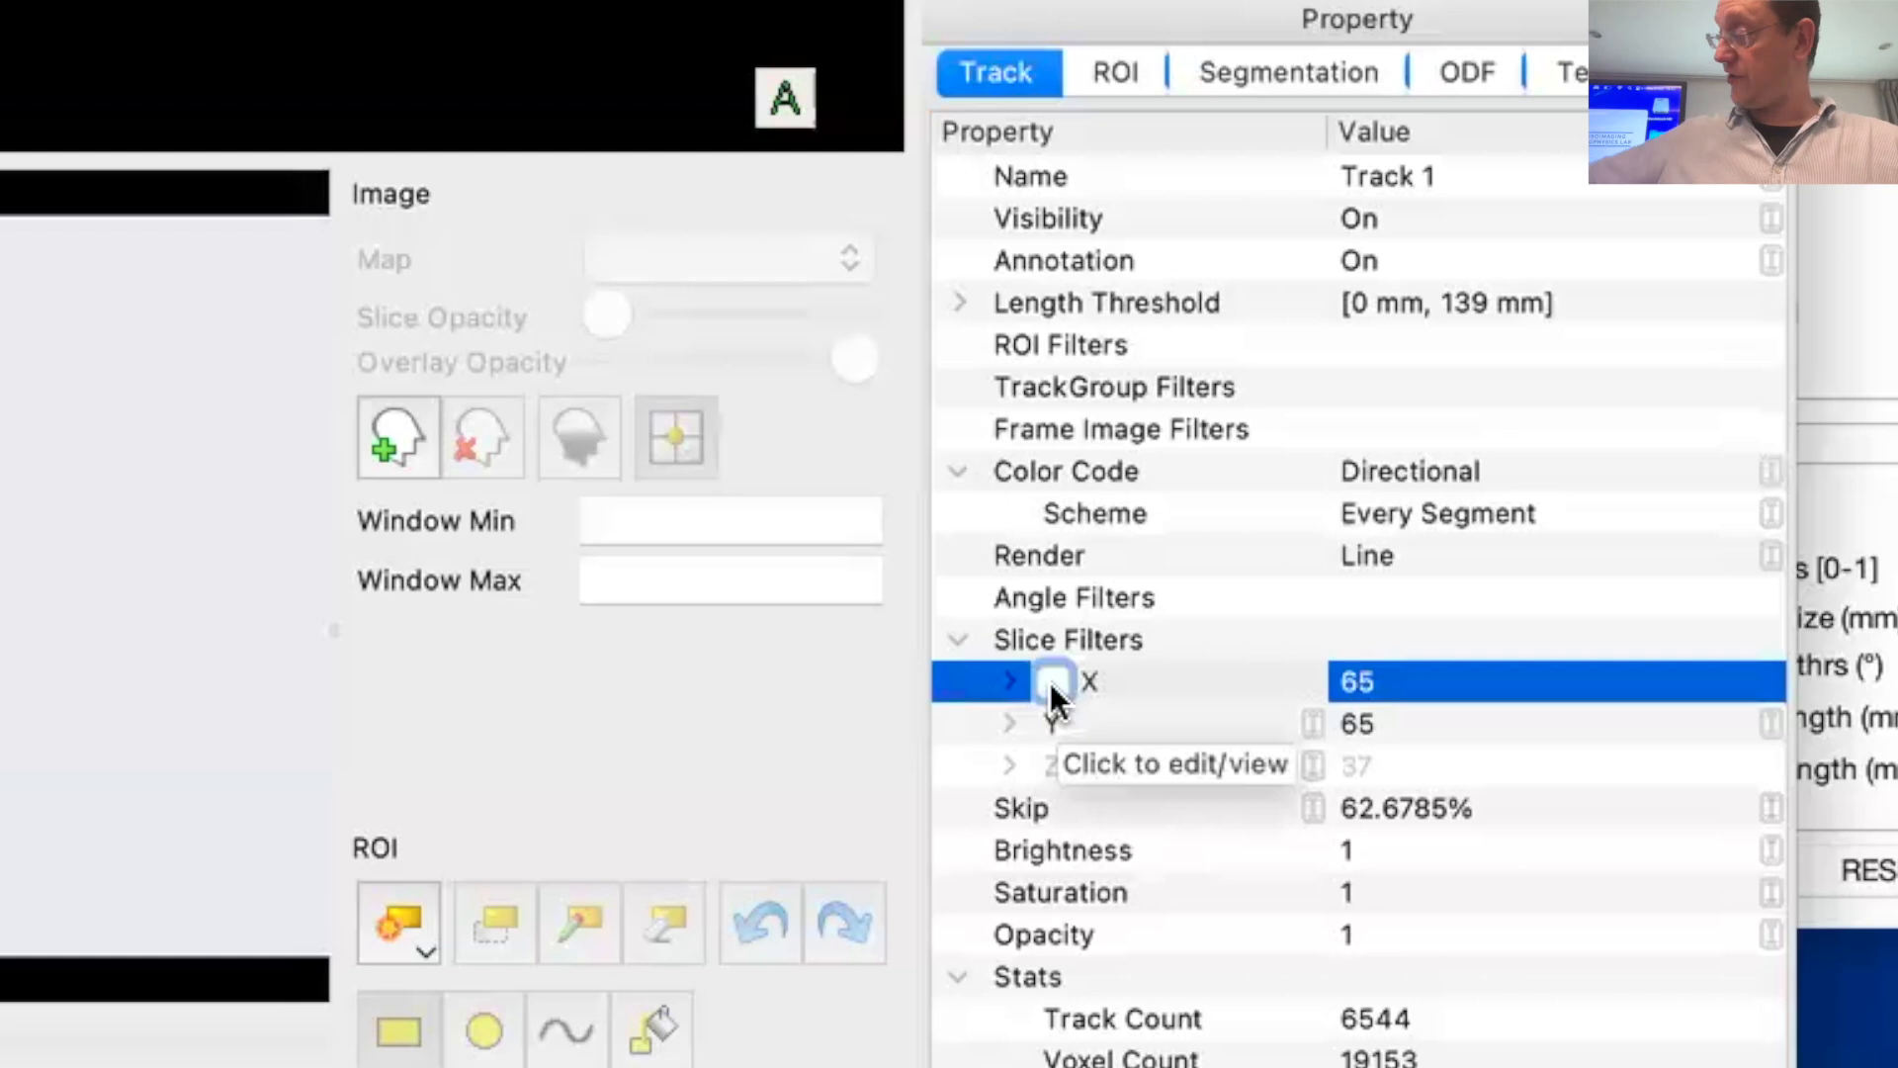
click(1052, 681)
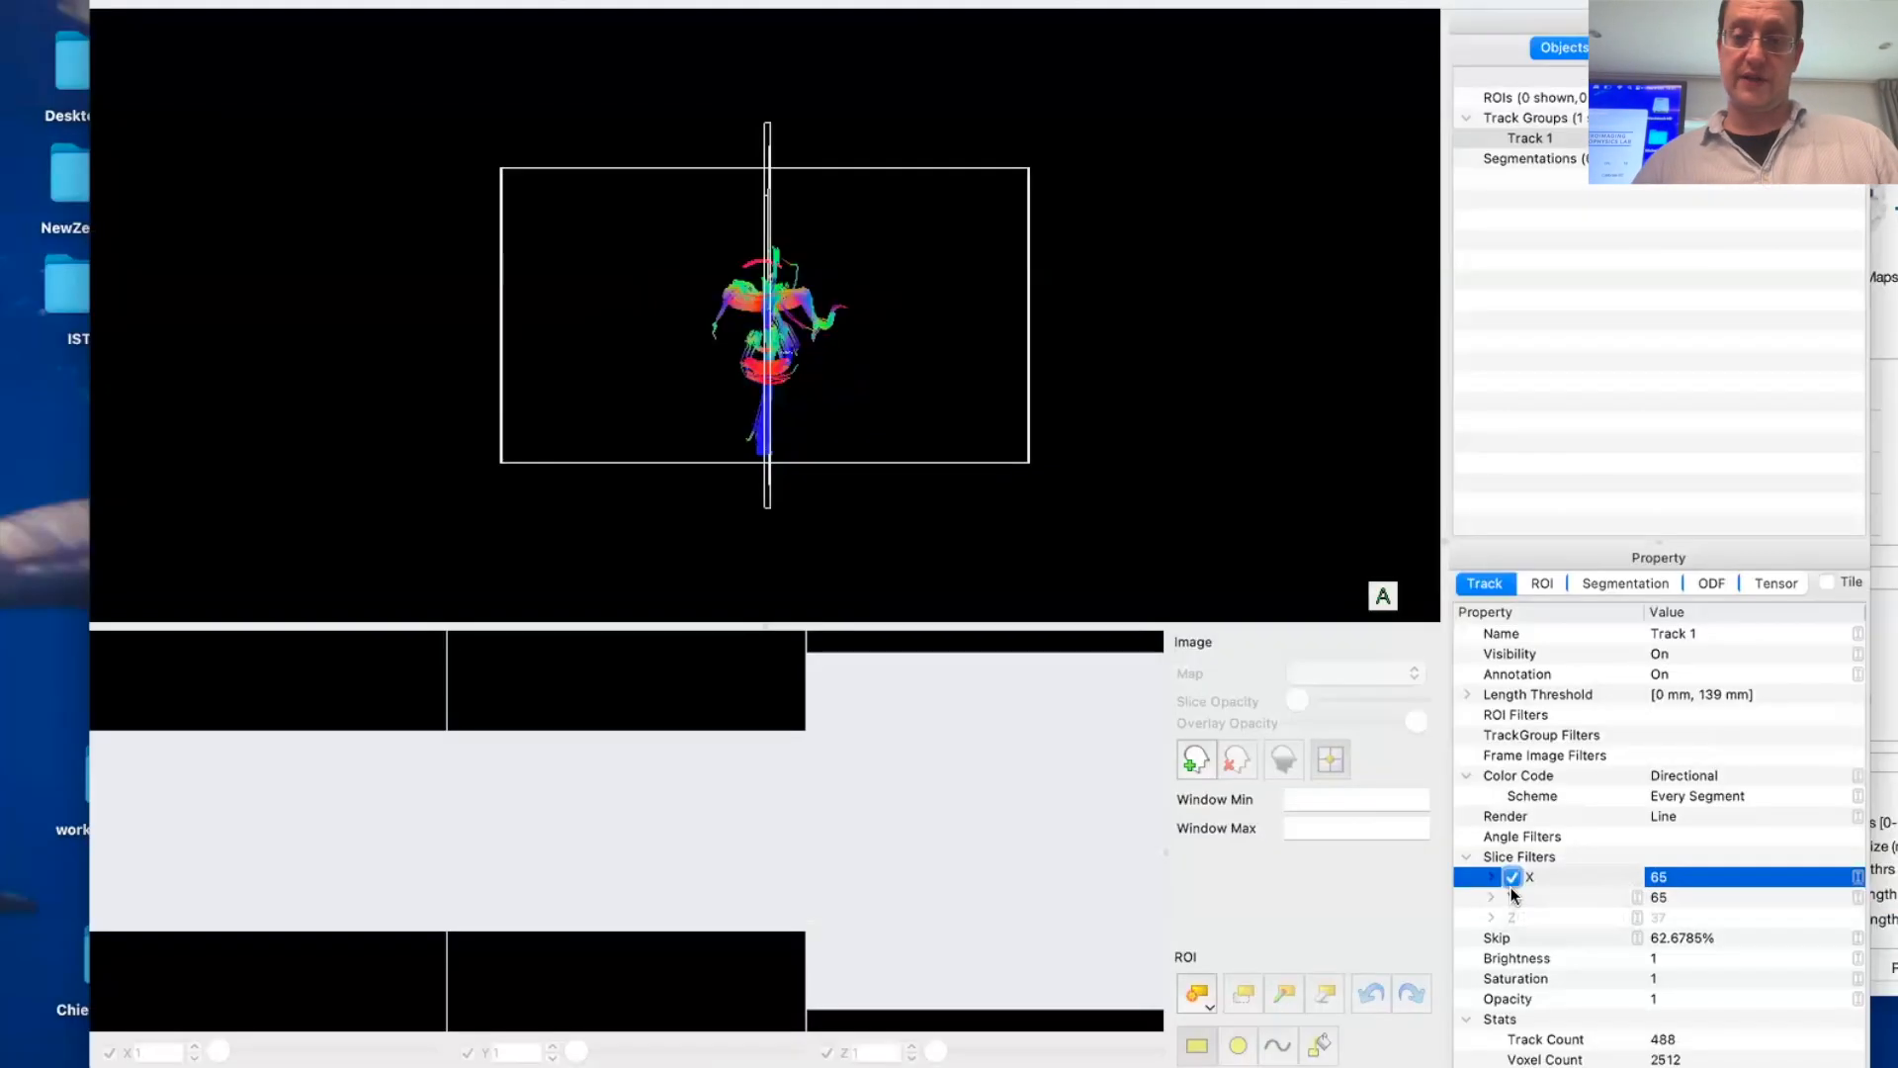
click(1514, 898)
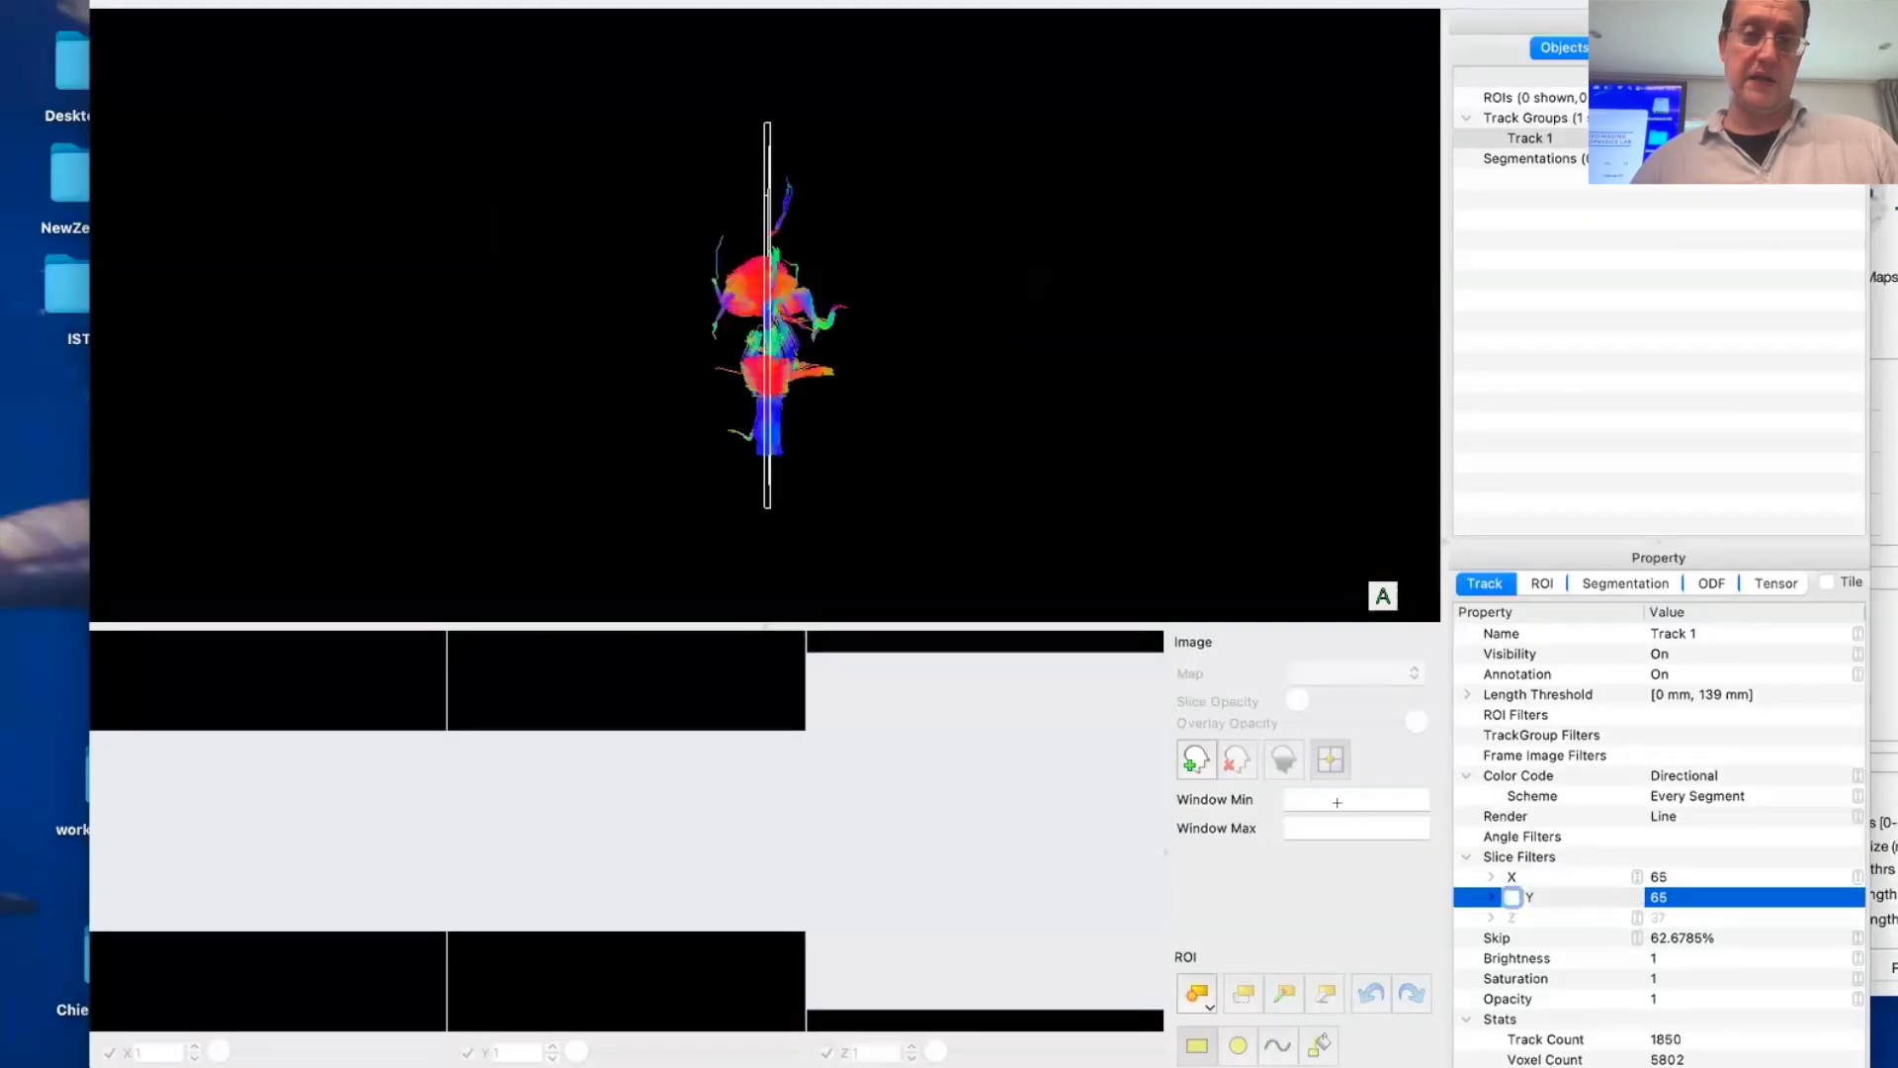
Step: Examine the X-filtered streamlines in the 3D view from several angles, close up
mouse_move(903, 318)
mouse_down()
mouse_move(510, 384)
mouse_move(534, 550)
mouse_move(518, 538)
mouse_up()
scroll(518, 538, down, 2)
scroll(518, 537, up, 7)
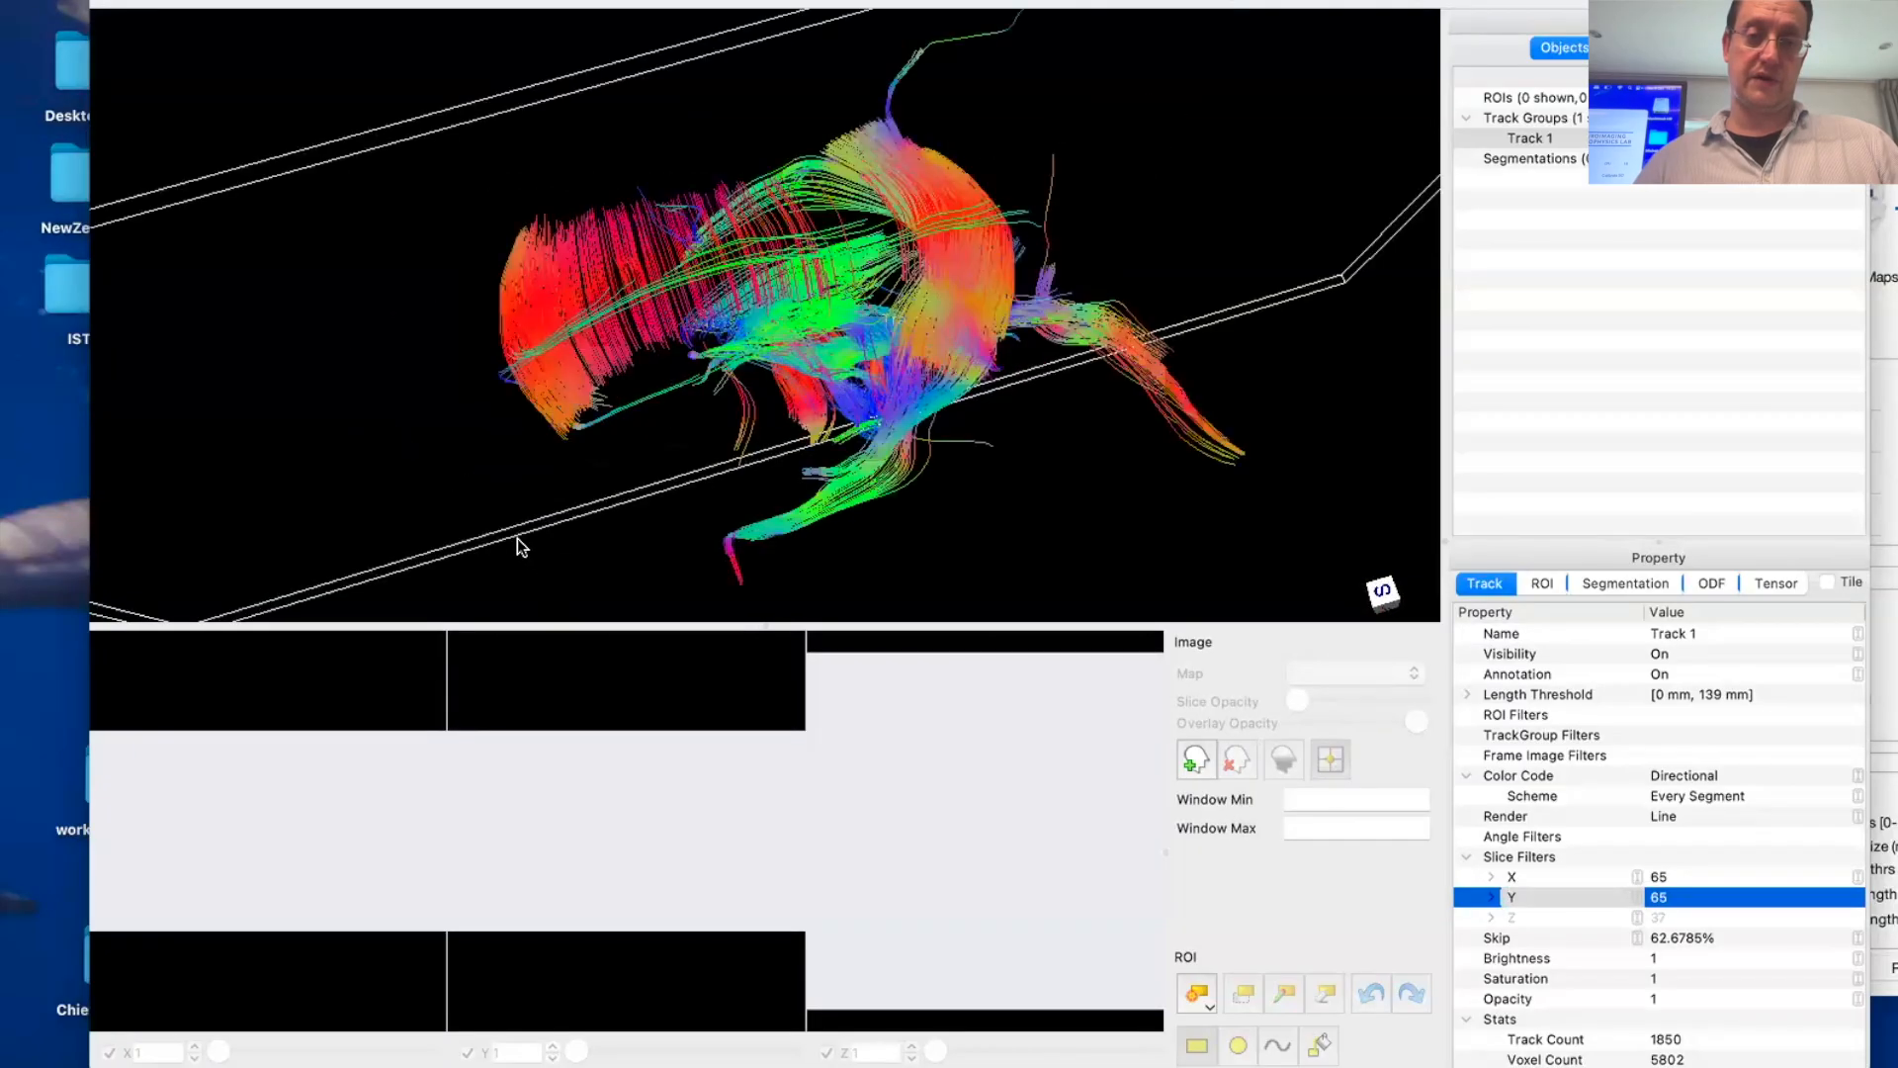
drag(544, 208, 981, 422)
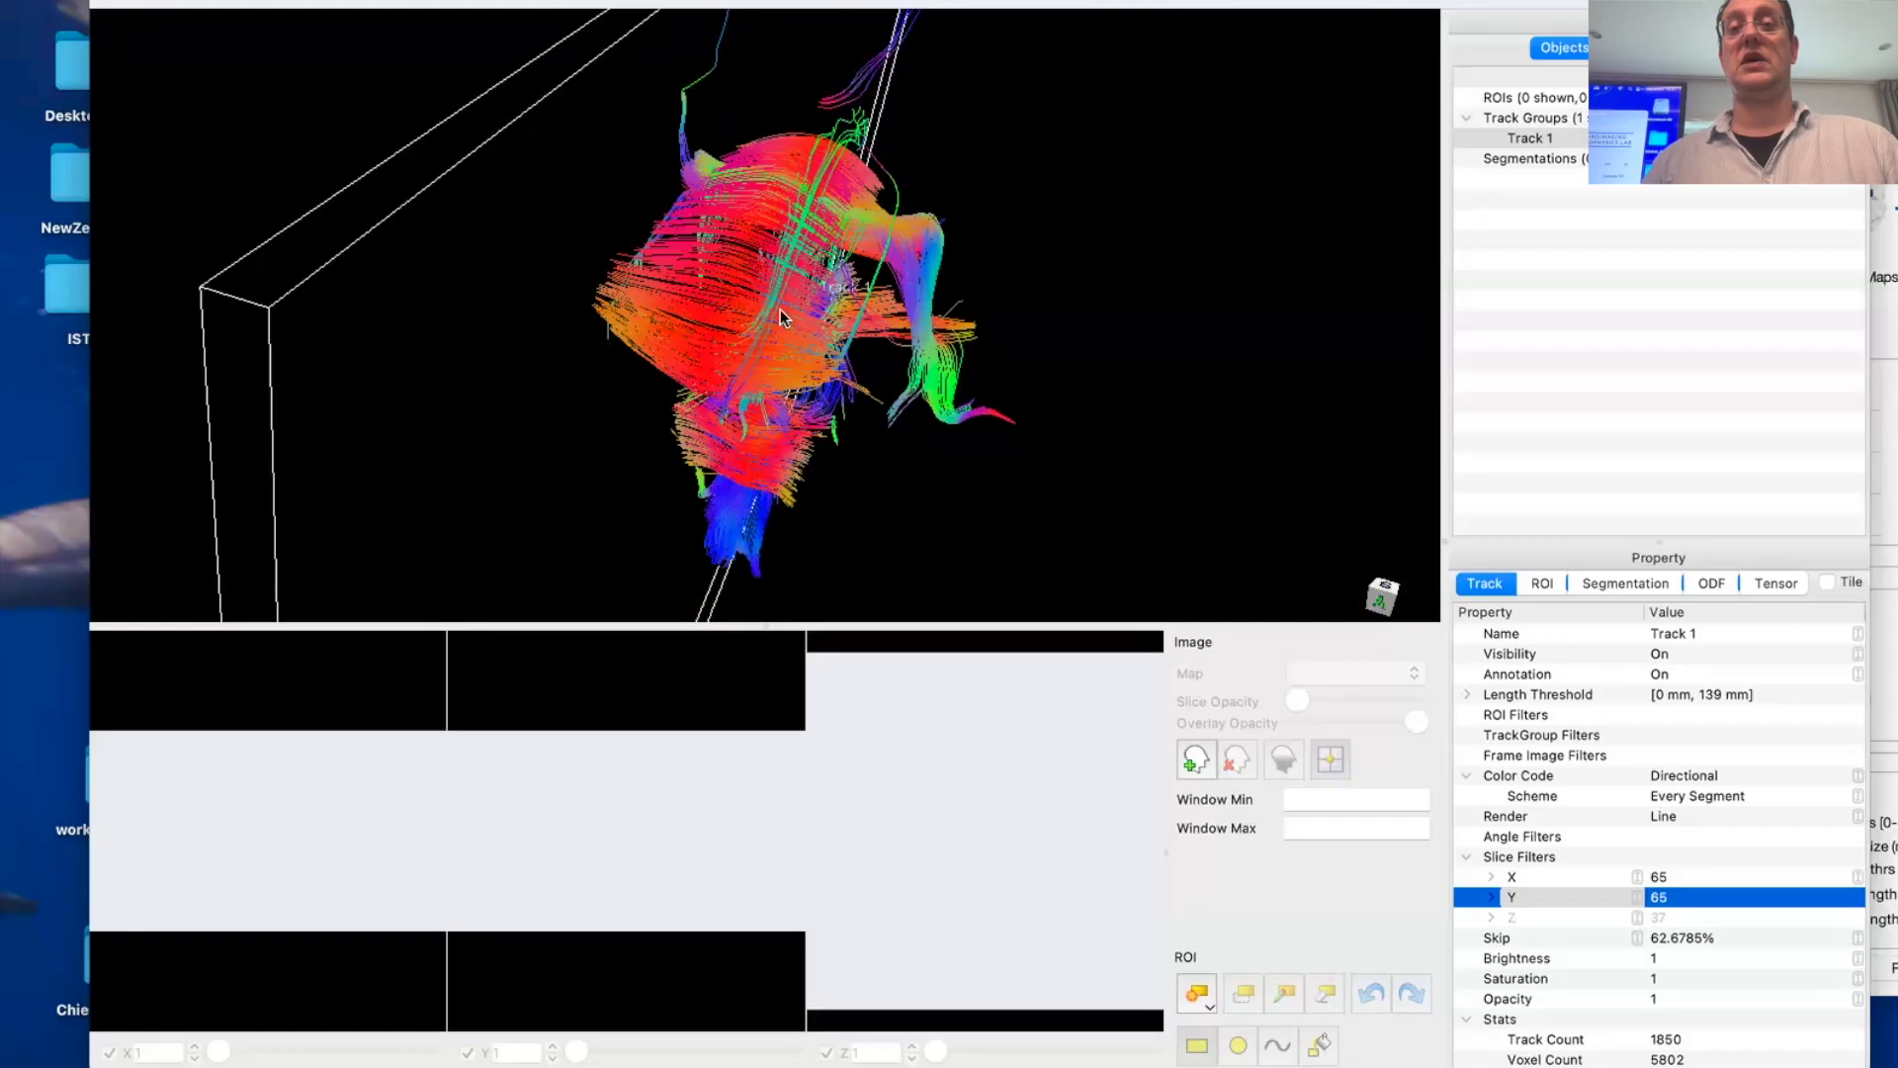
drag(780, 309, 682, 308)
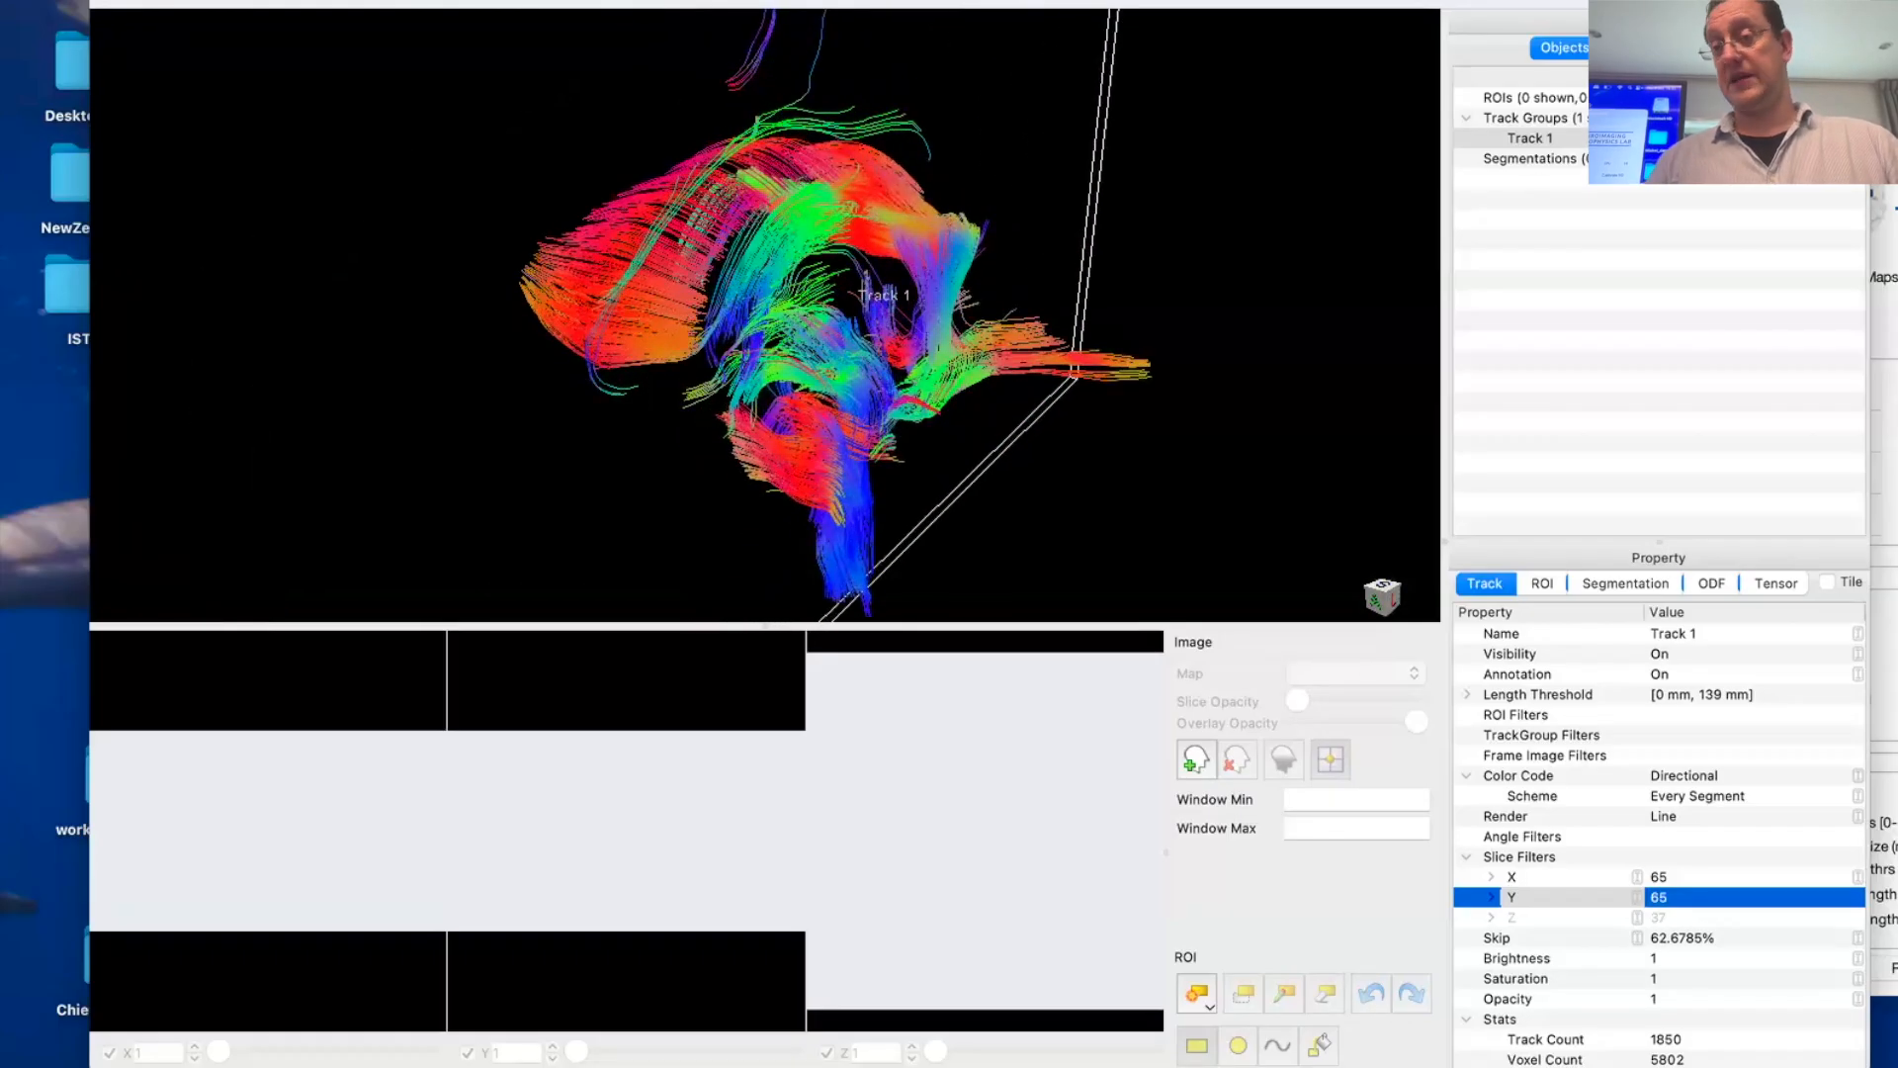
Step: In StarTrack, rerun the DTI modelling and tractography with Invert Grad set to Invert X
click(1884, 415)
click(1315, 659)
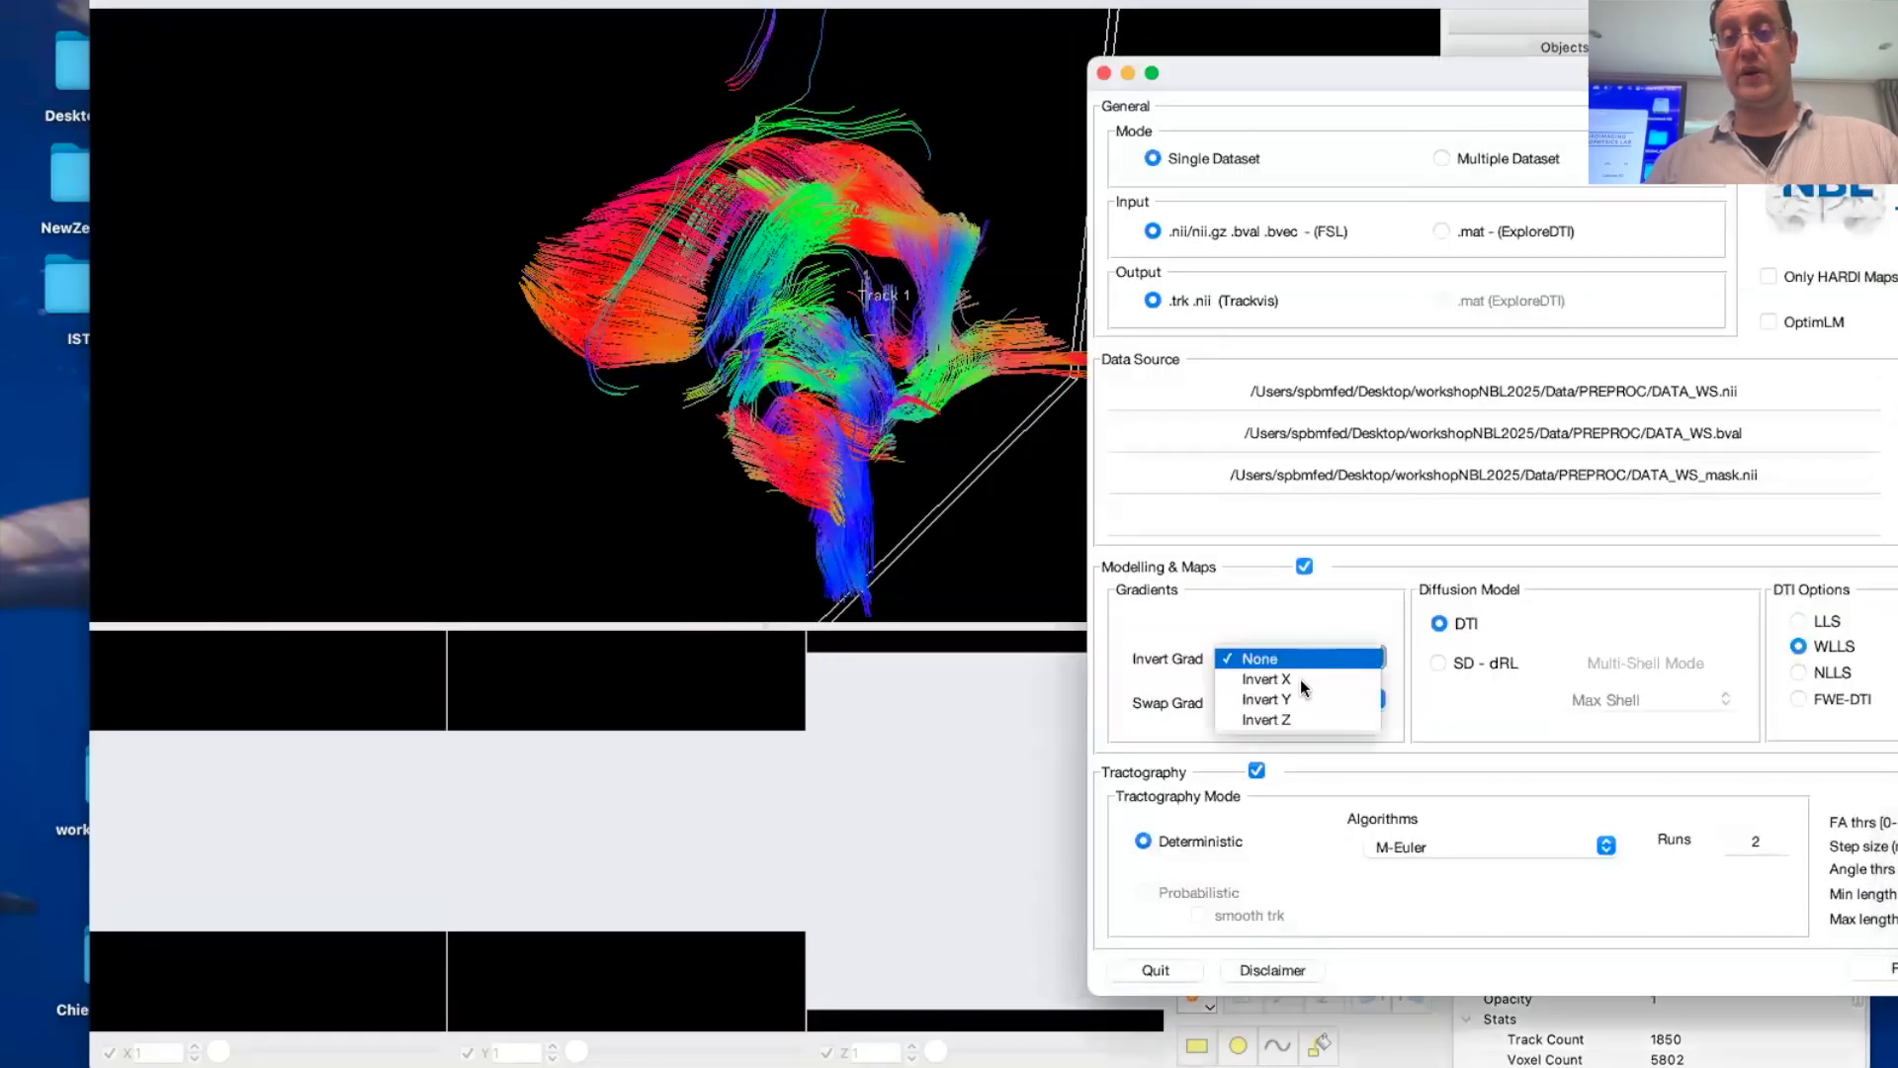
click(1301, 680)
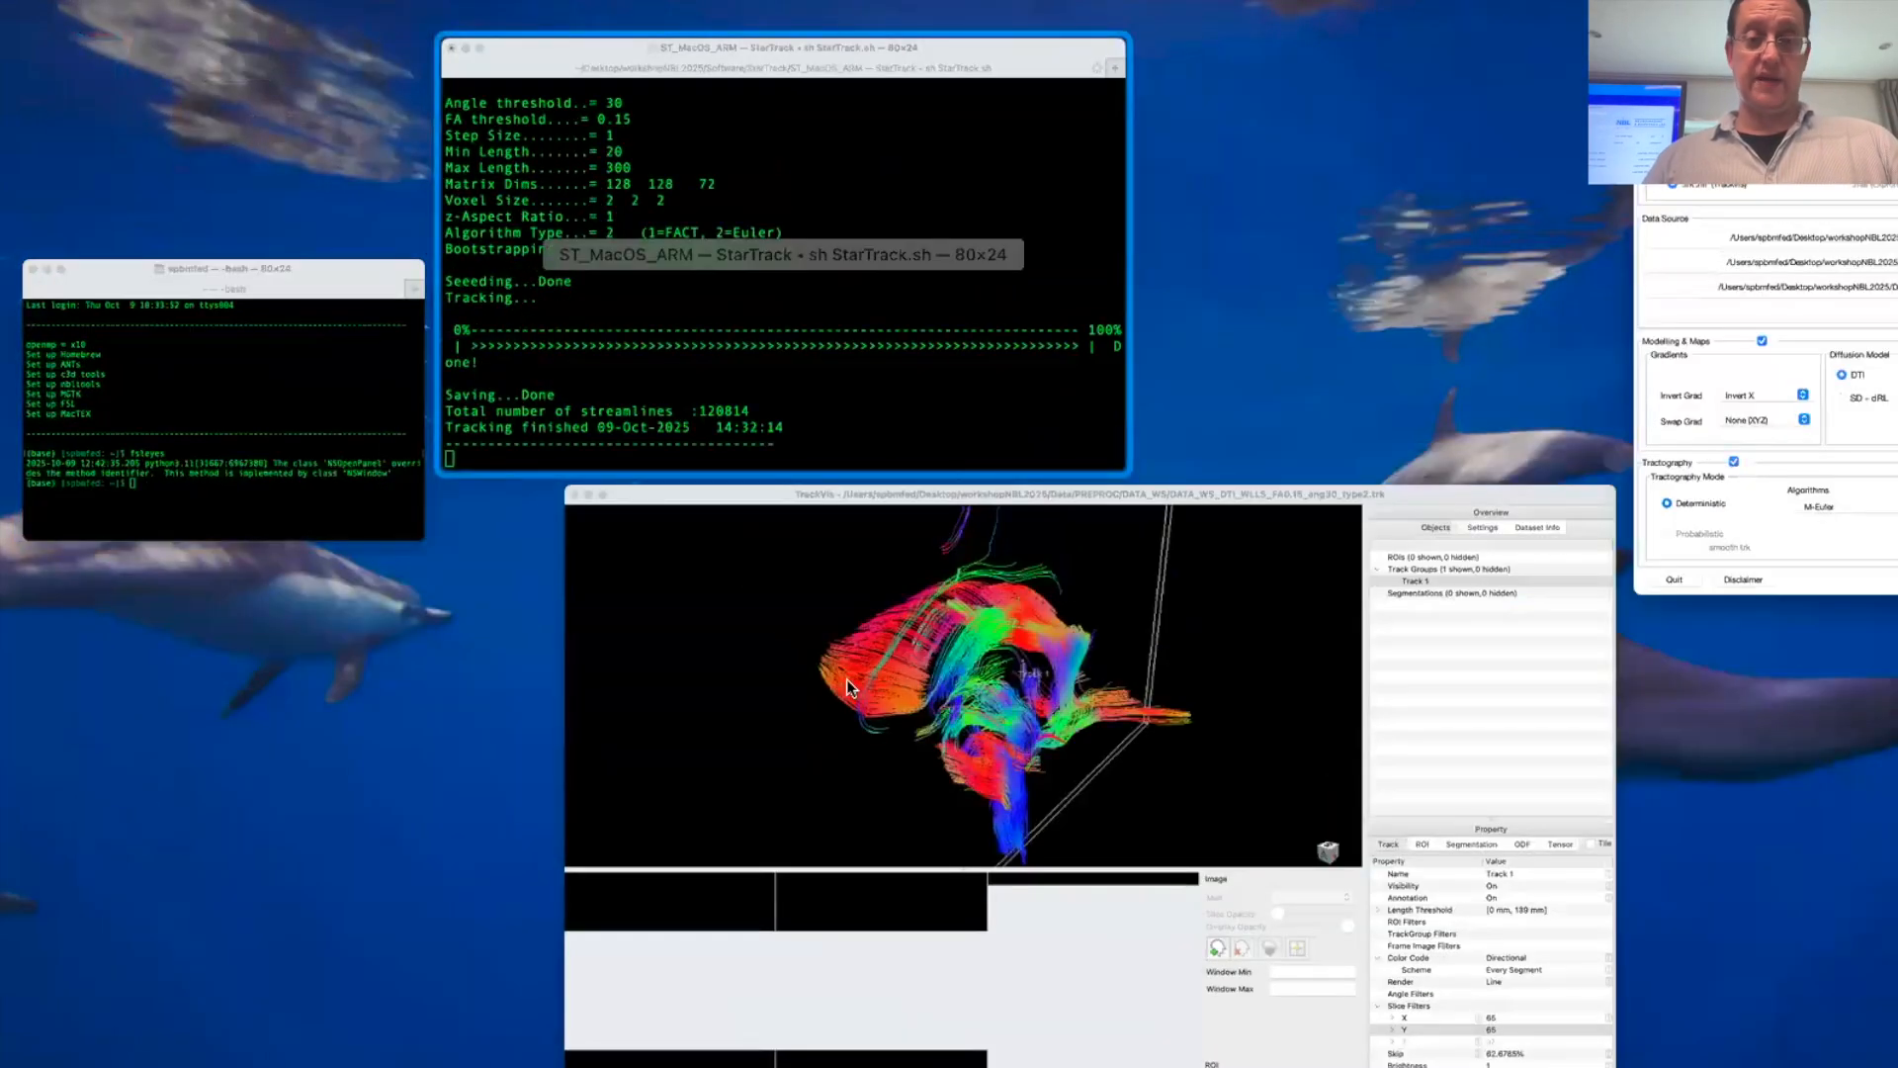
Step: Return to TrackVis and load the regenerated DATA_WS_DTI_WLLS_FA0.15_ang30_type2.trk from the DATA_WS folder
click(924, 734)
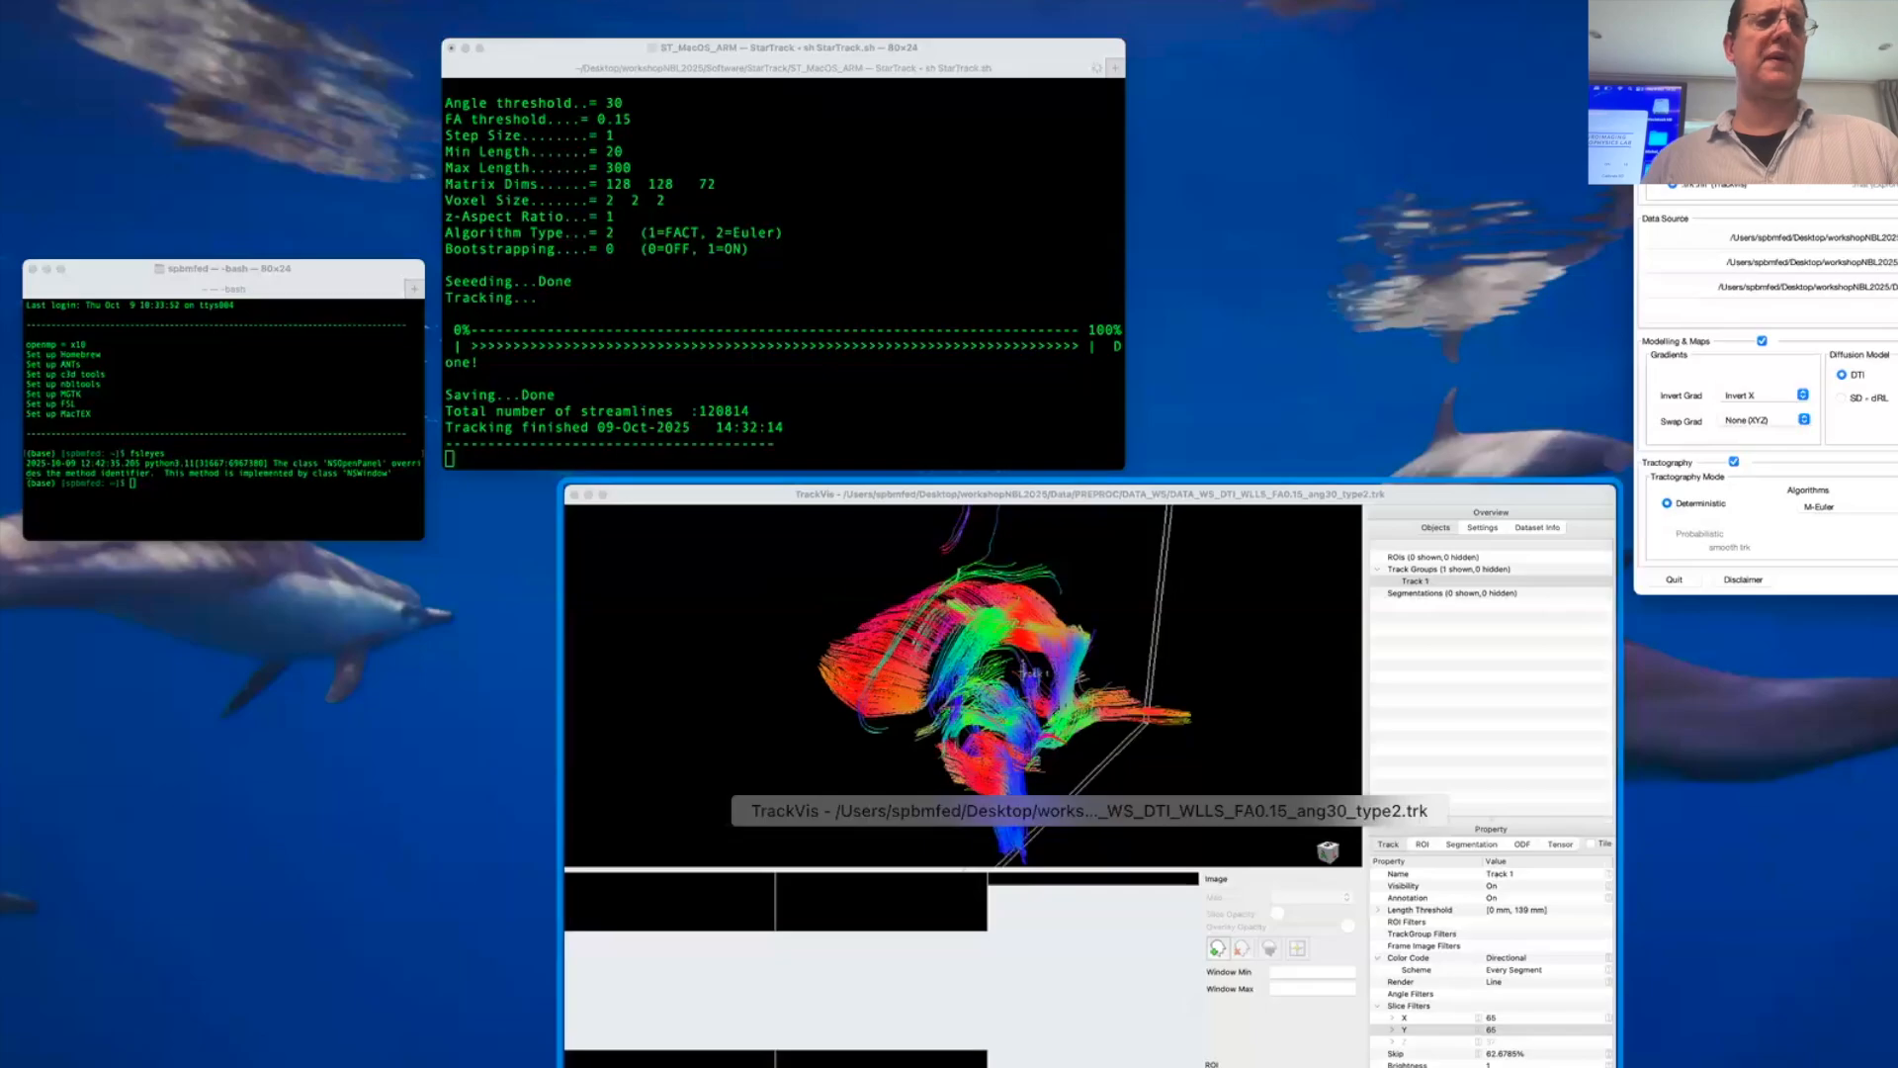
click(924, 734)
click(158, 2)
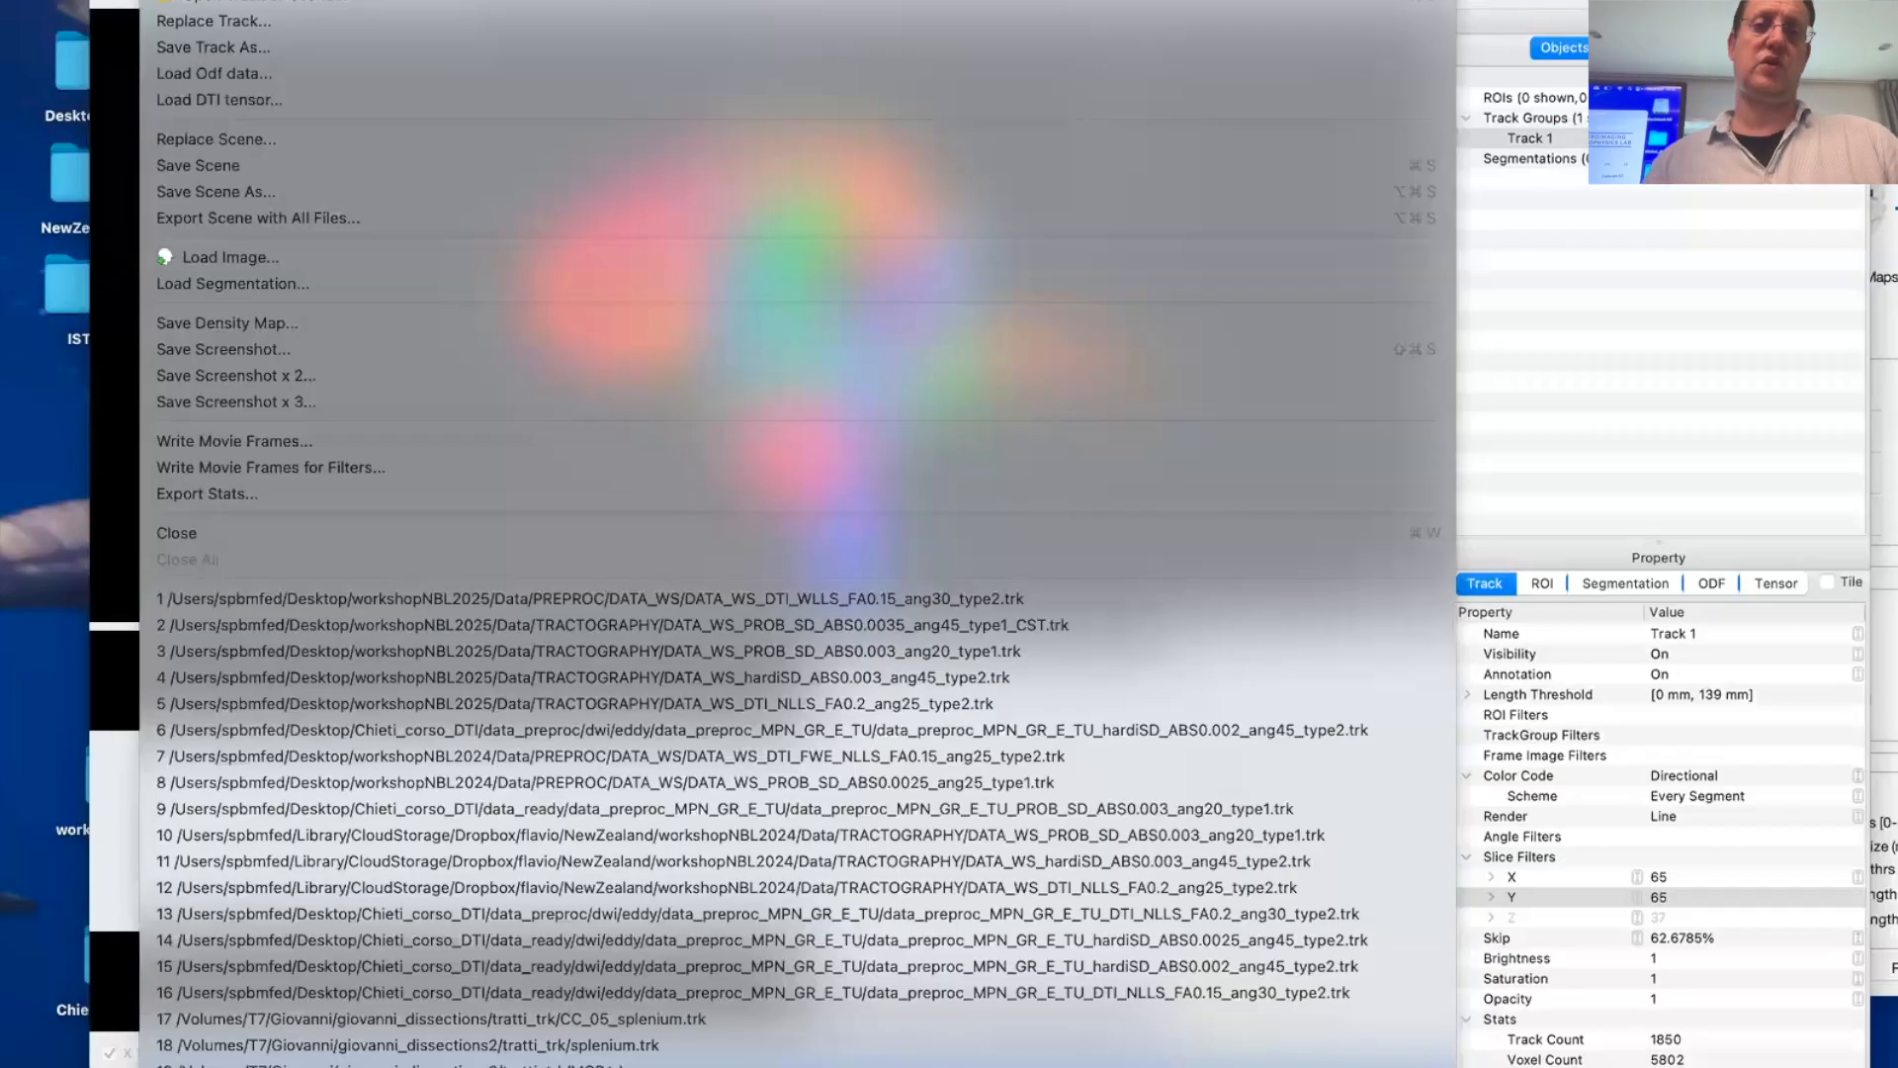
click(1261, 6)
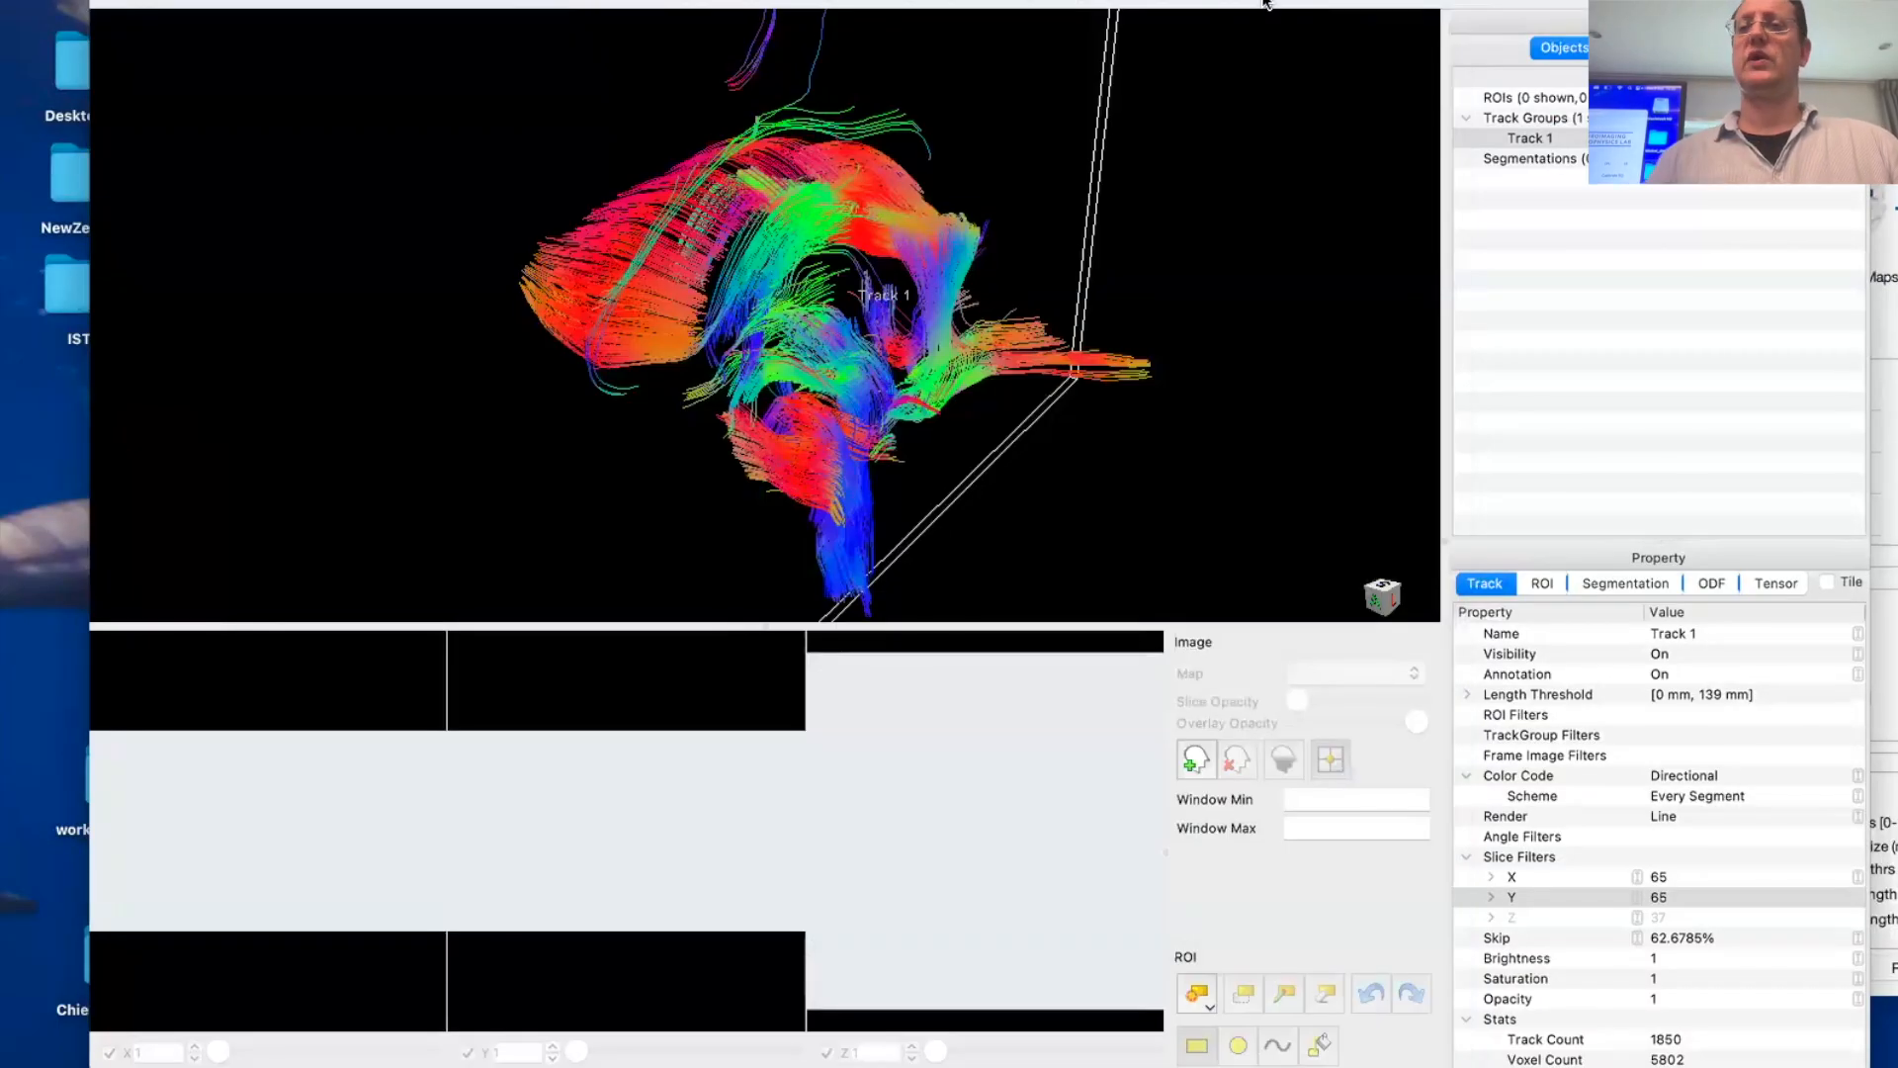
key(super+Tab)
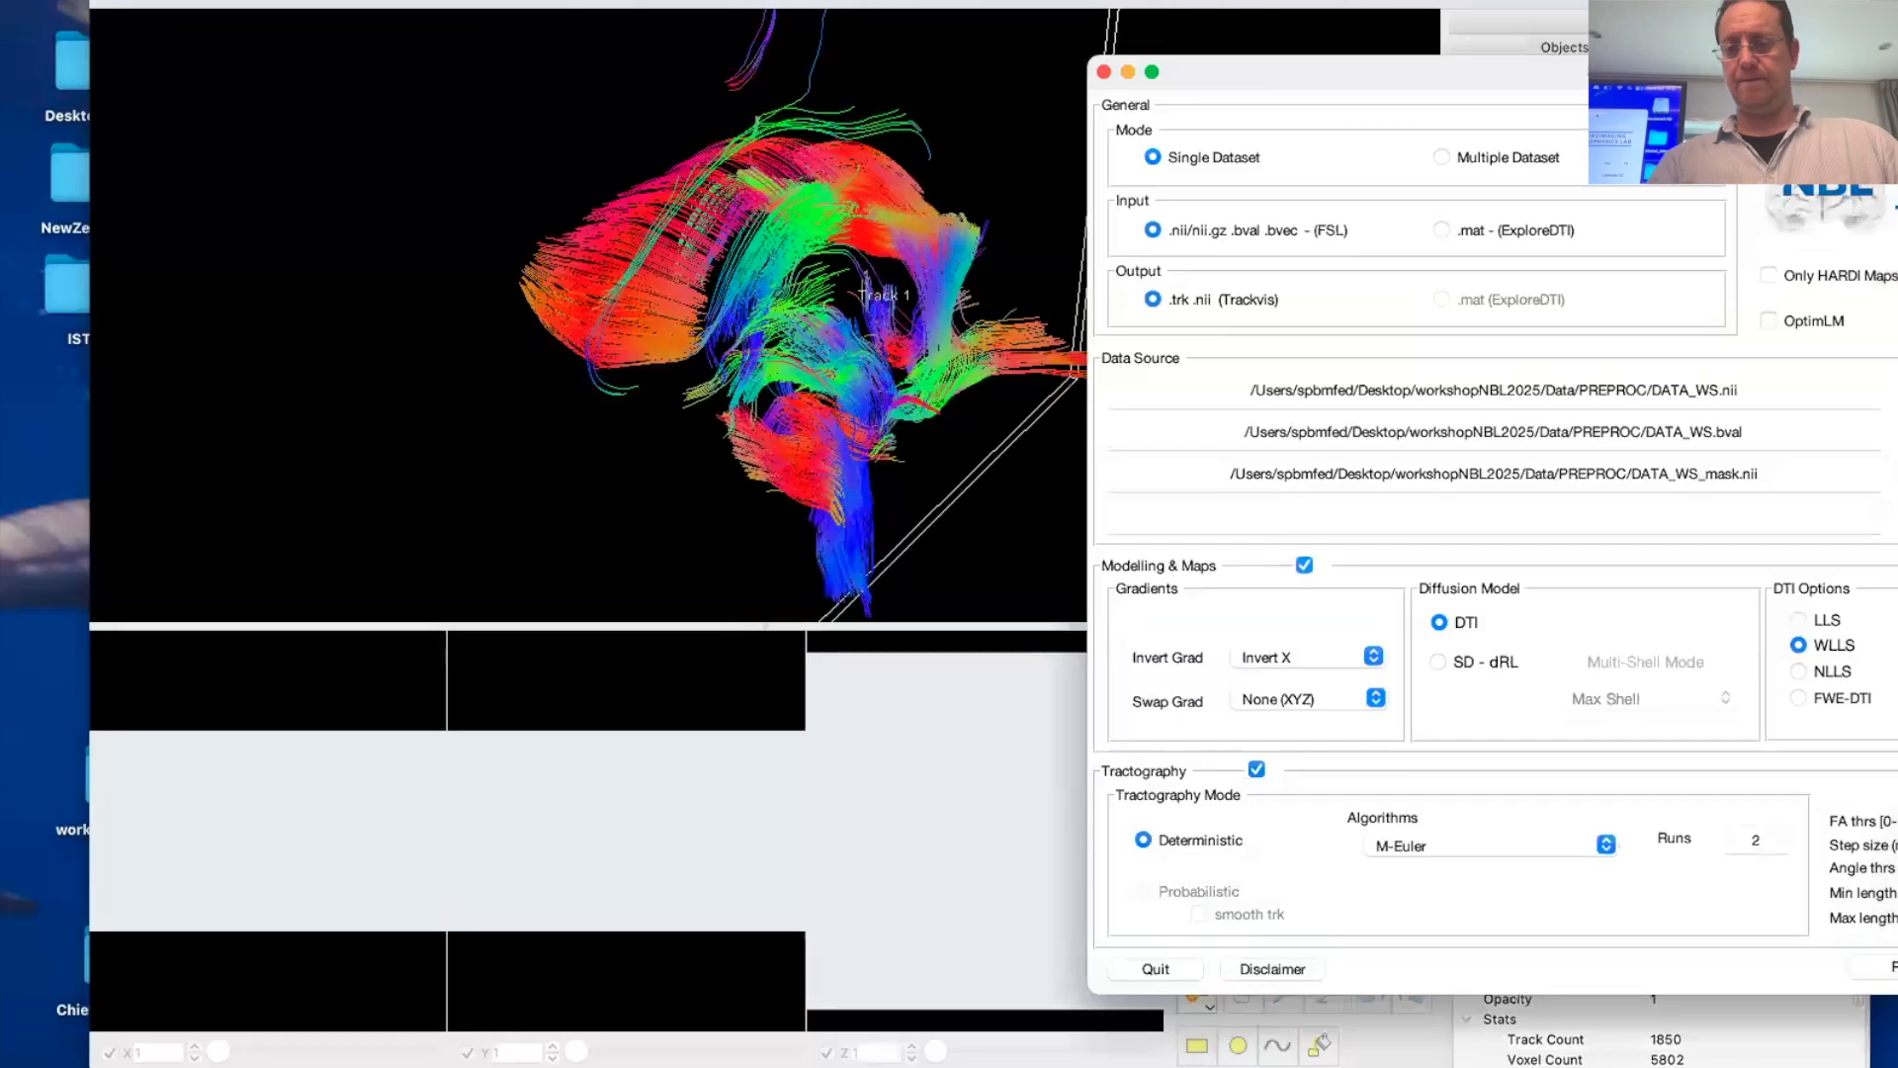
click(627, 7)
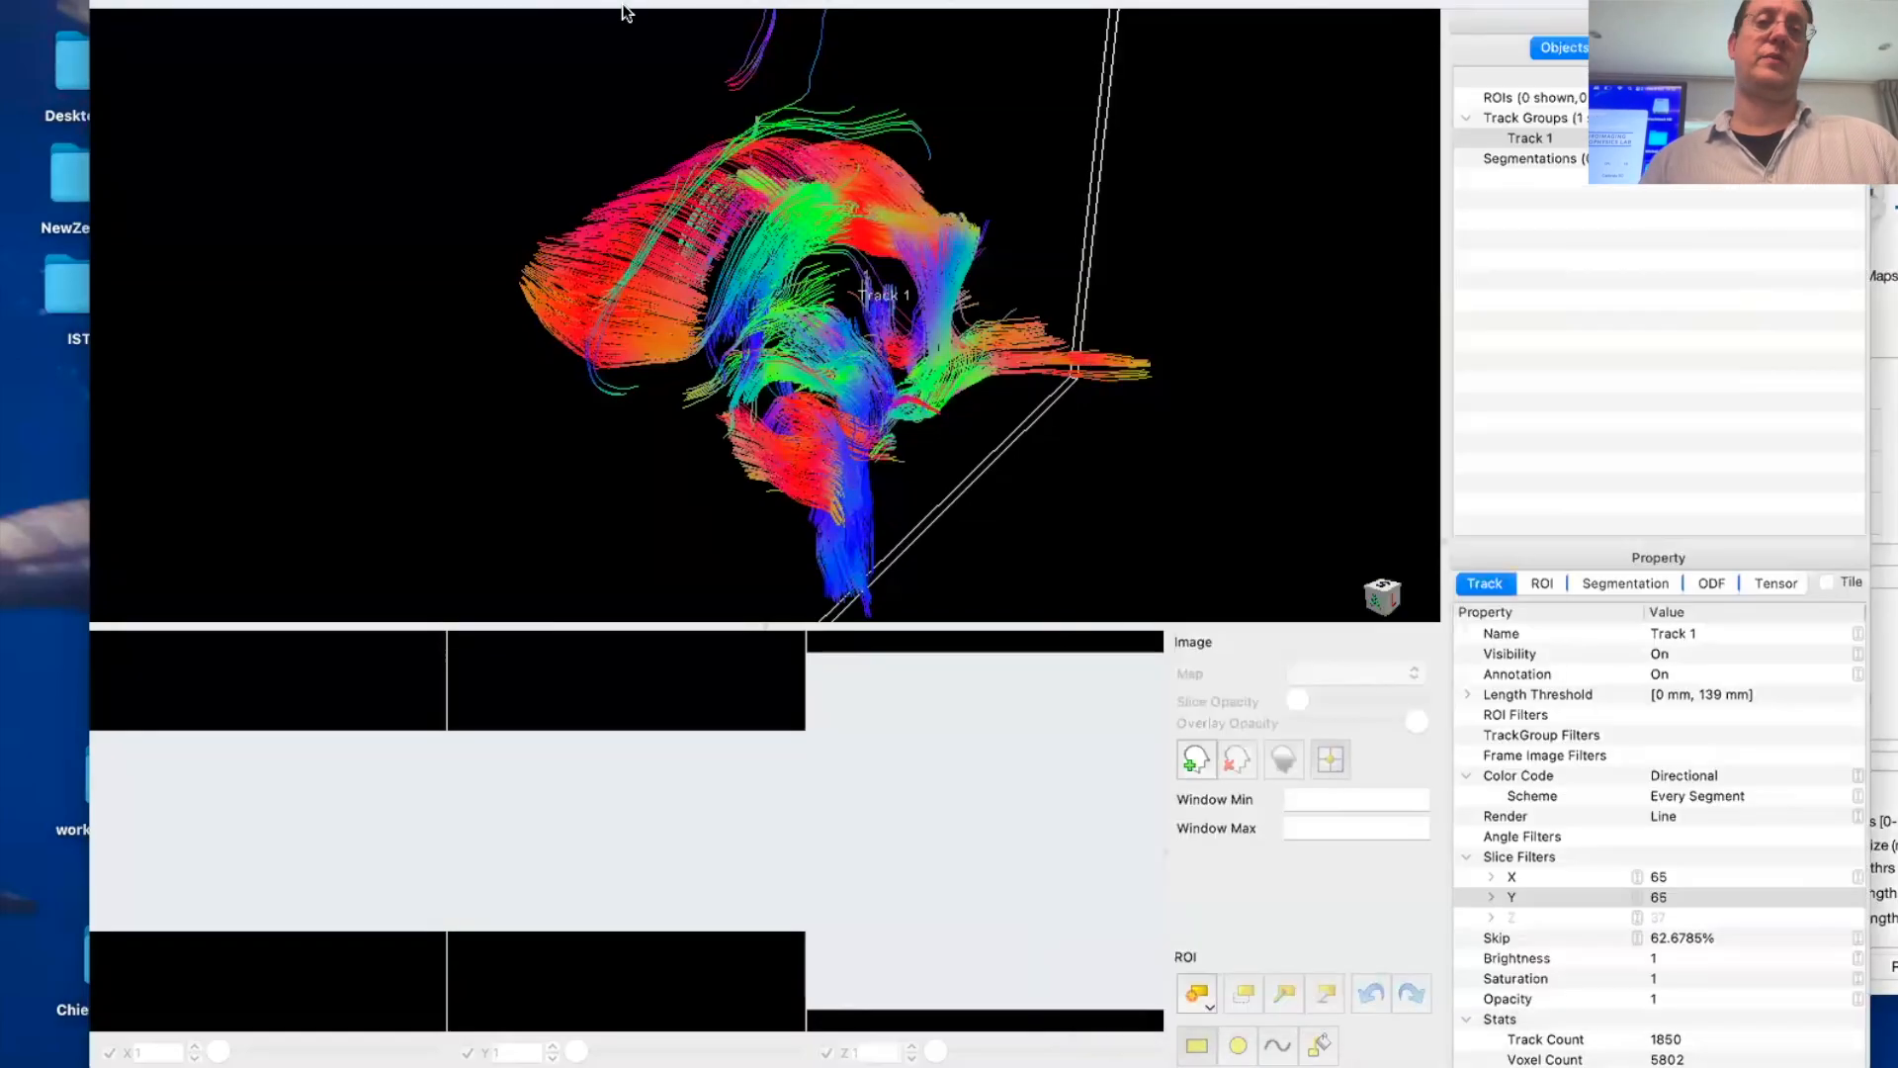
click(141, 17)
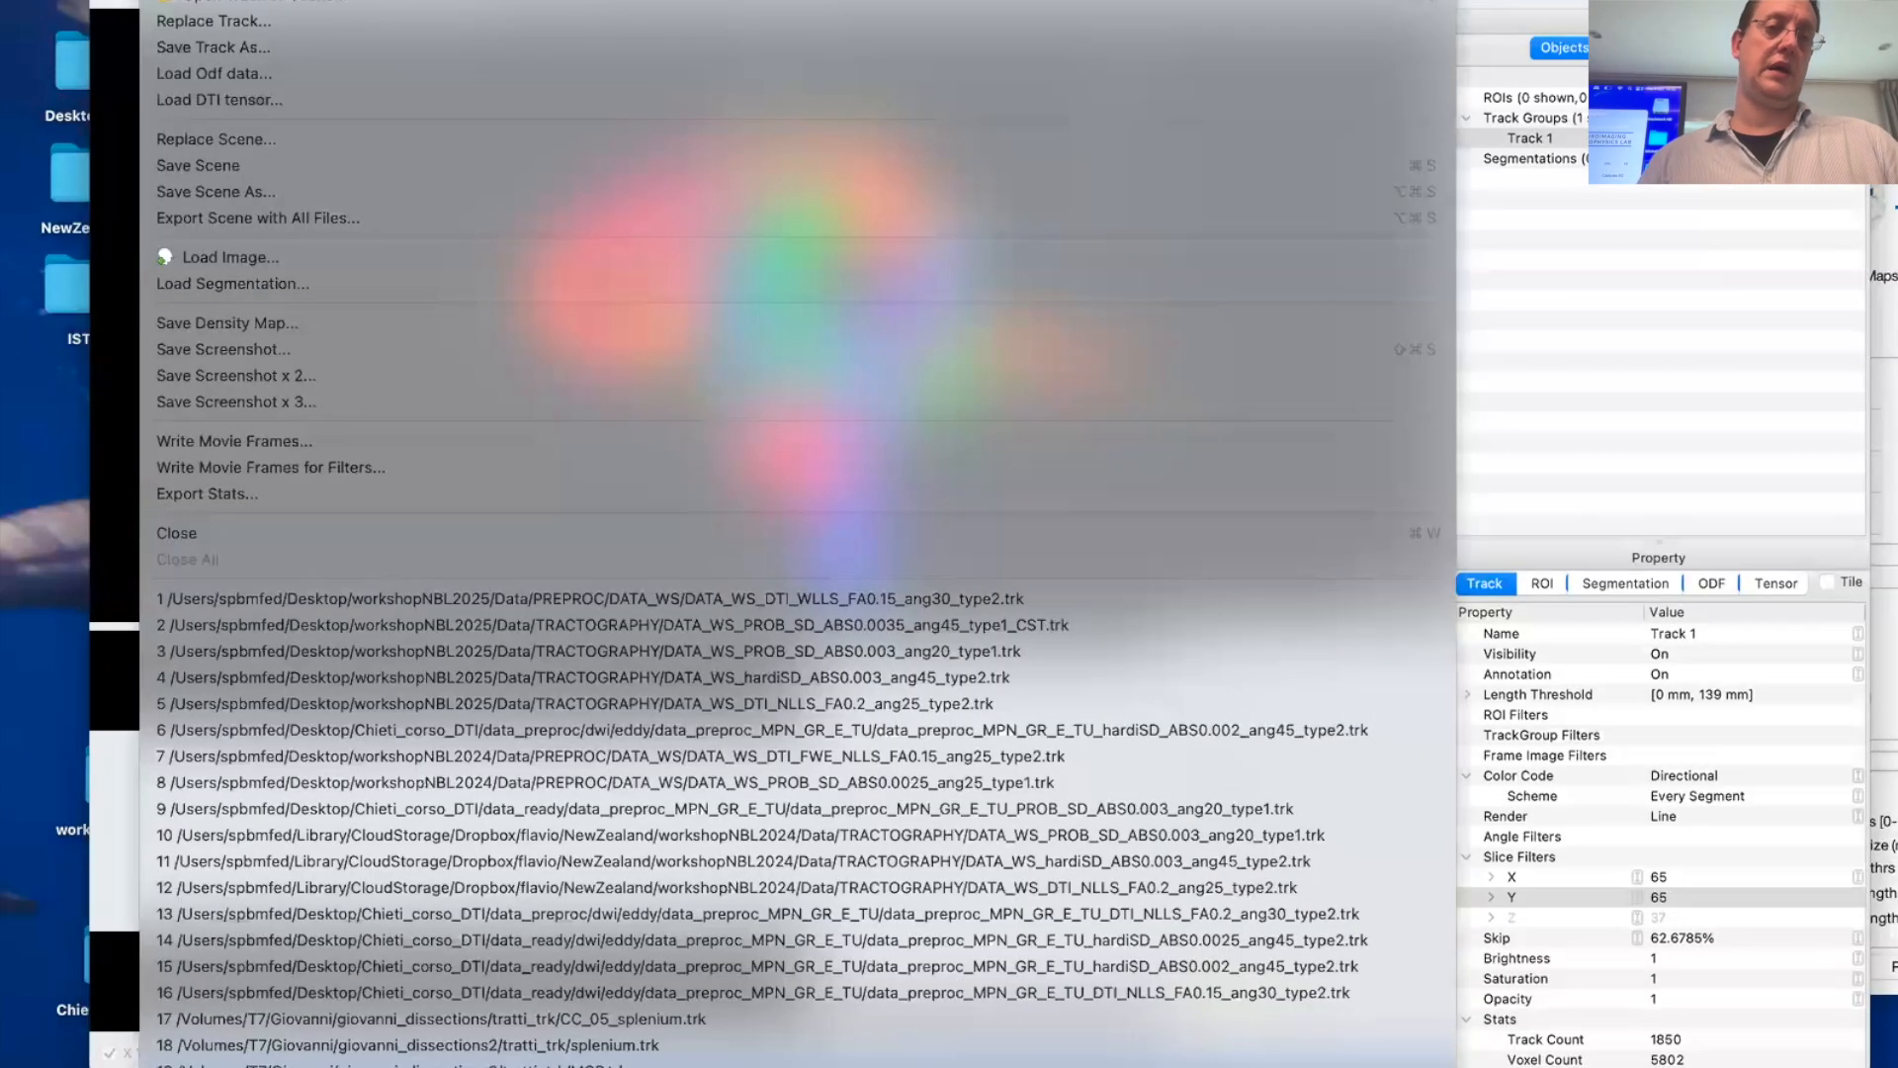
click(133, 93)
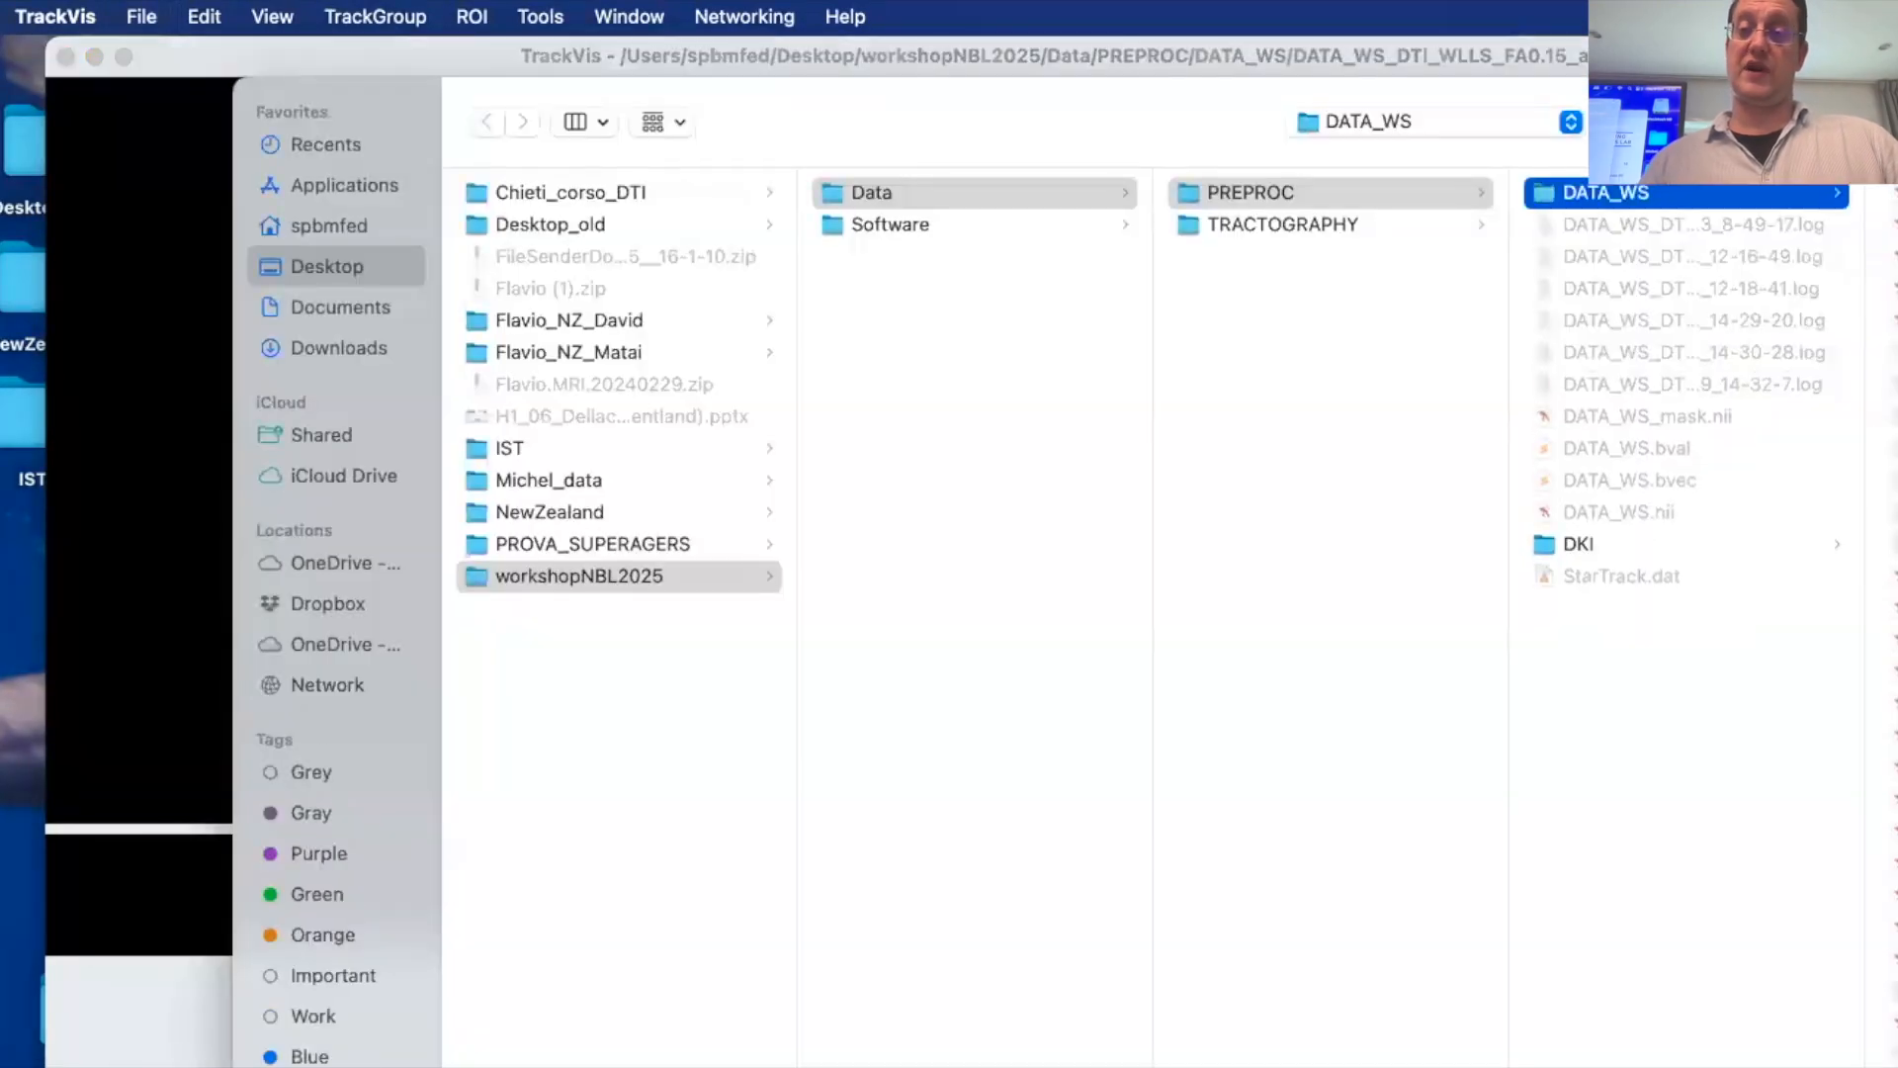
key(Return)
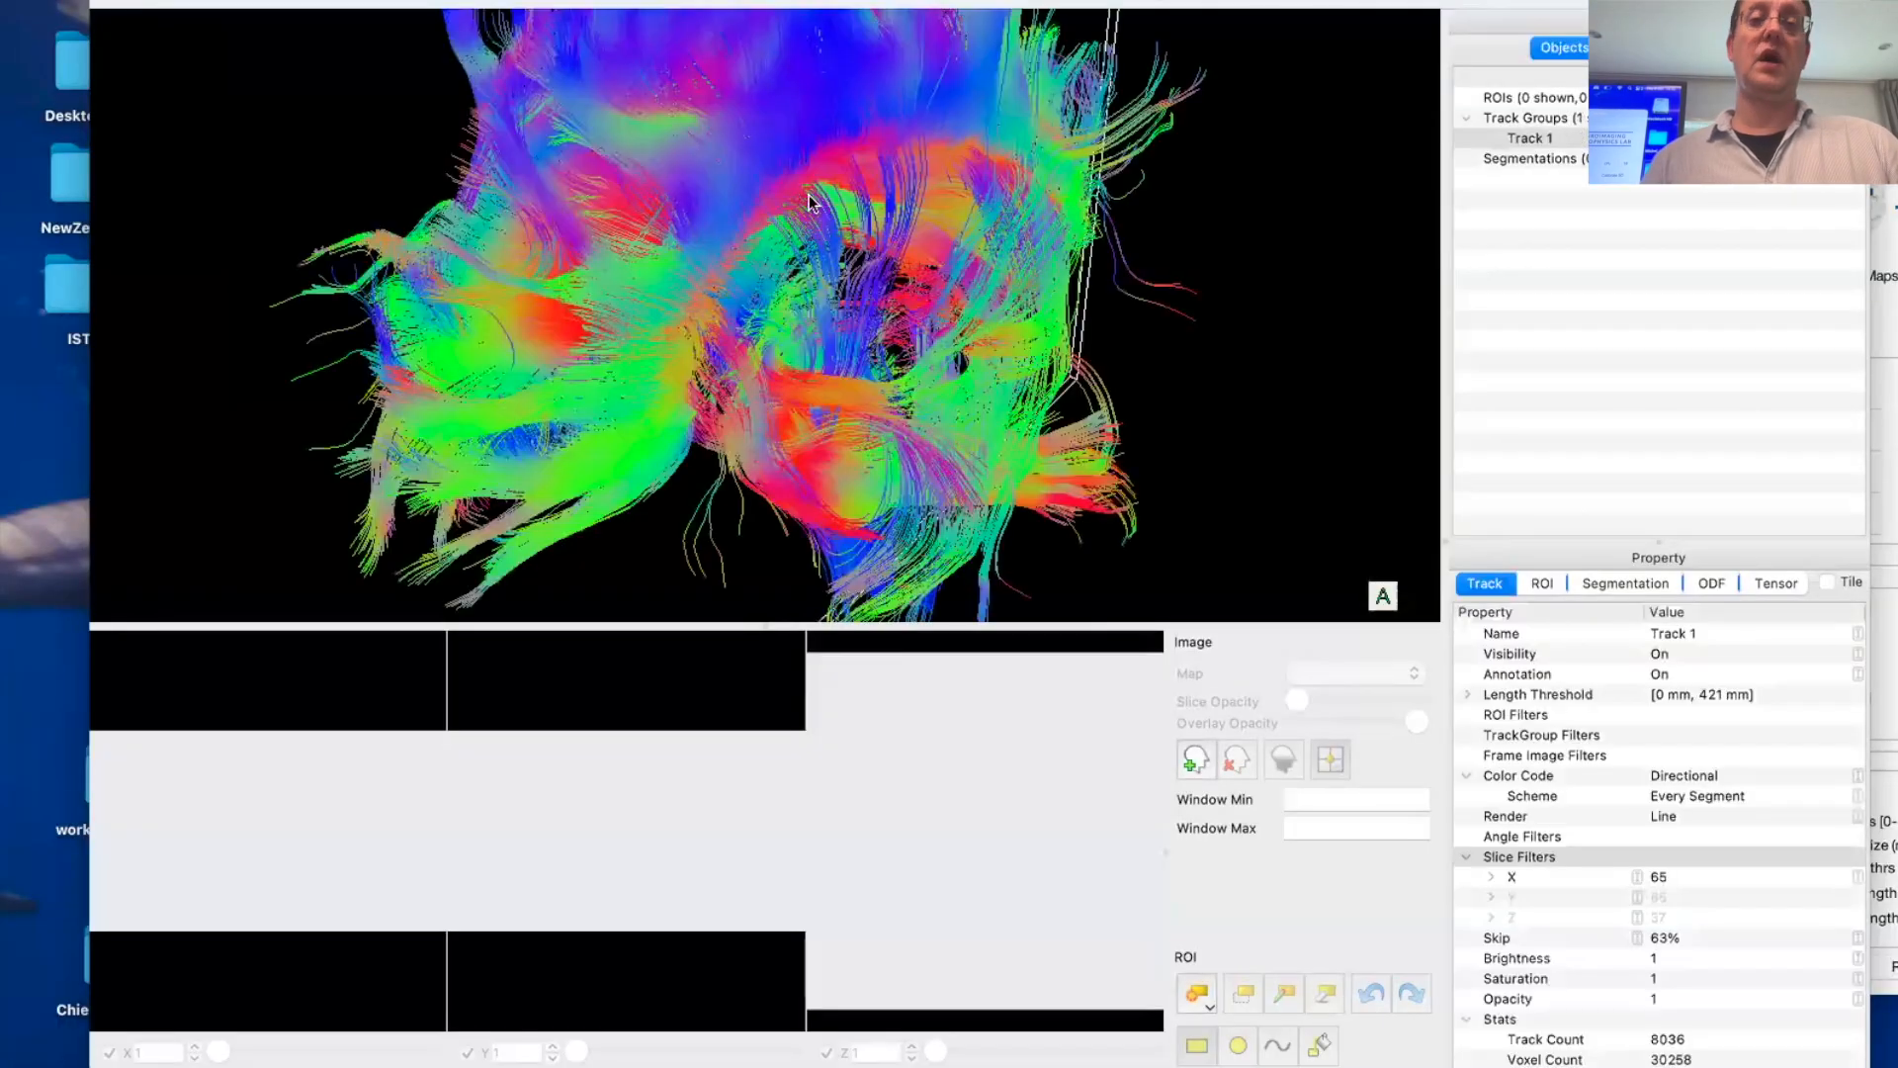
Step: Inspect the reloaded streamlines in the 3D view from different angles and distances
drag(842, 314, 1632, 297)
drag(1196, 305, 886, 354)
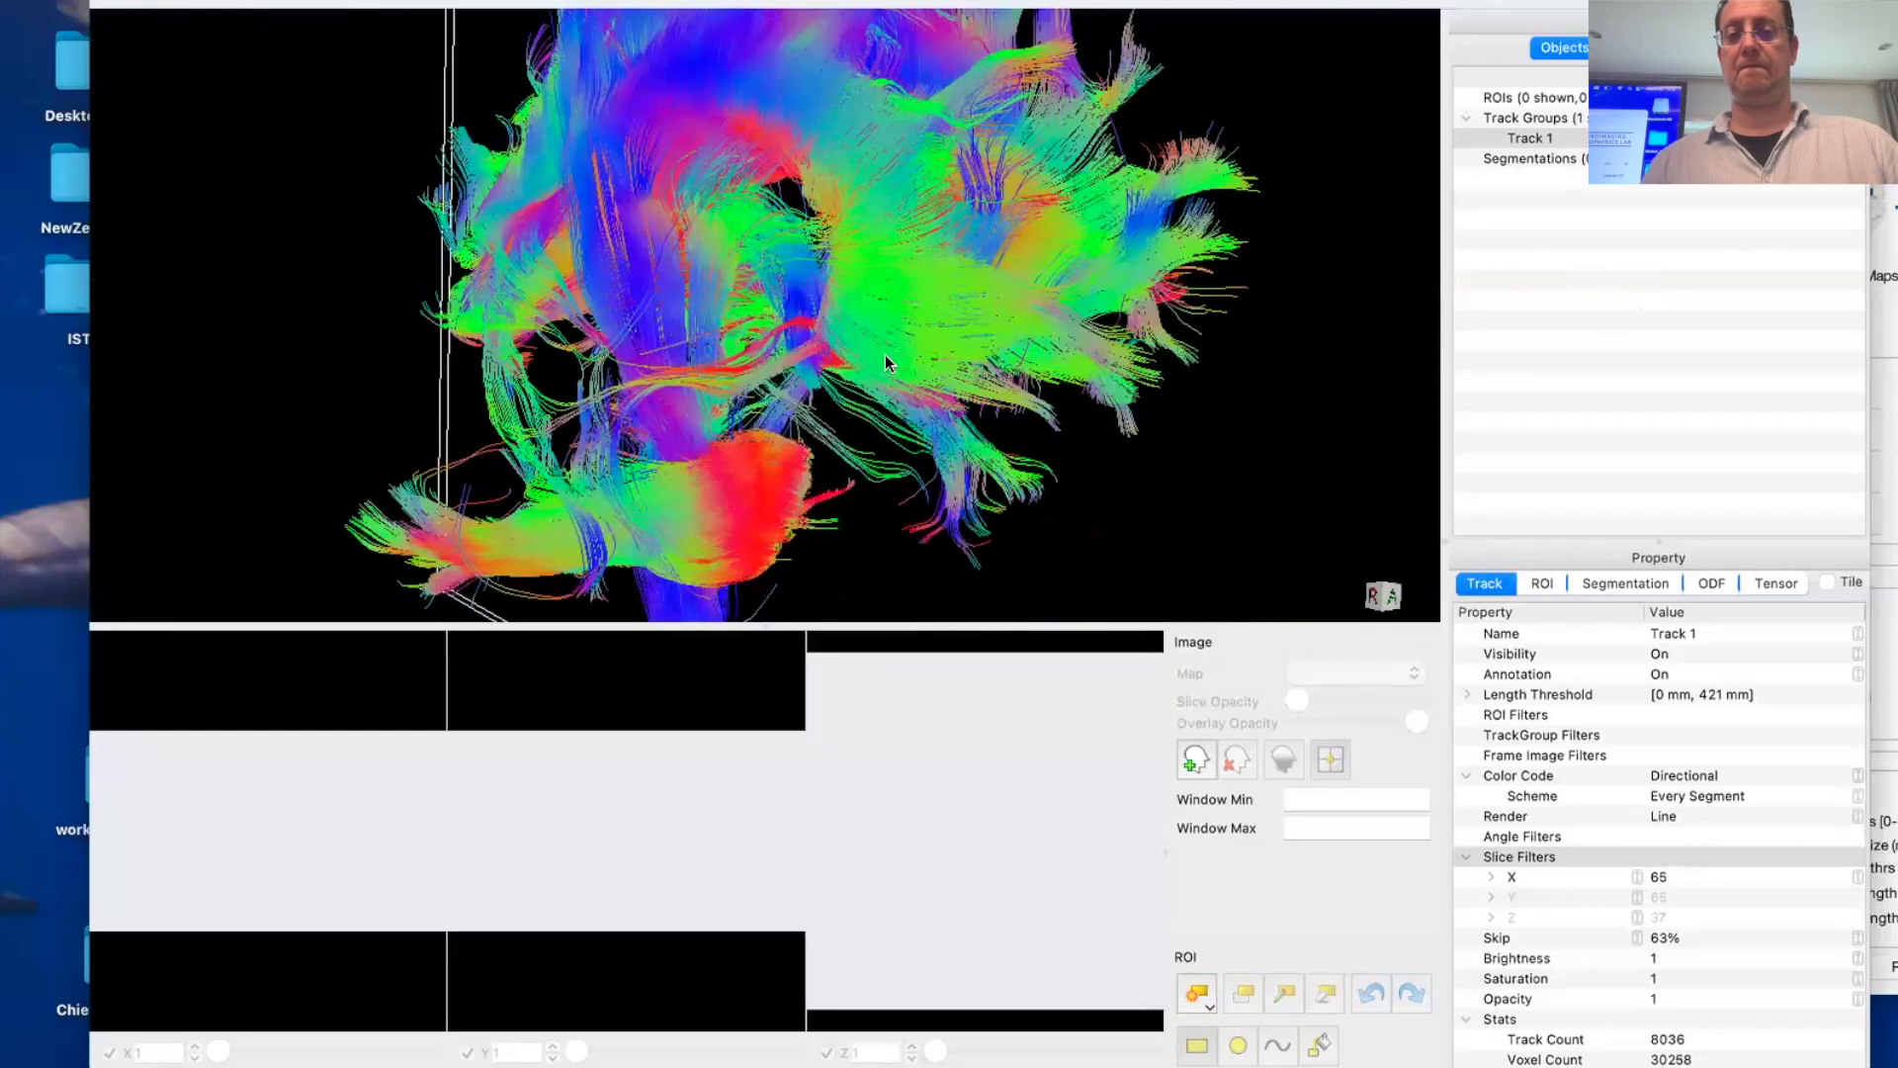
scroll(886, 354, down, 8)
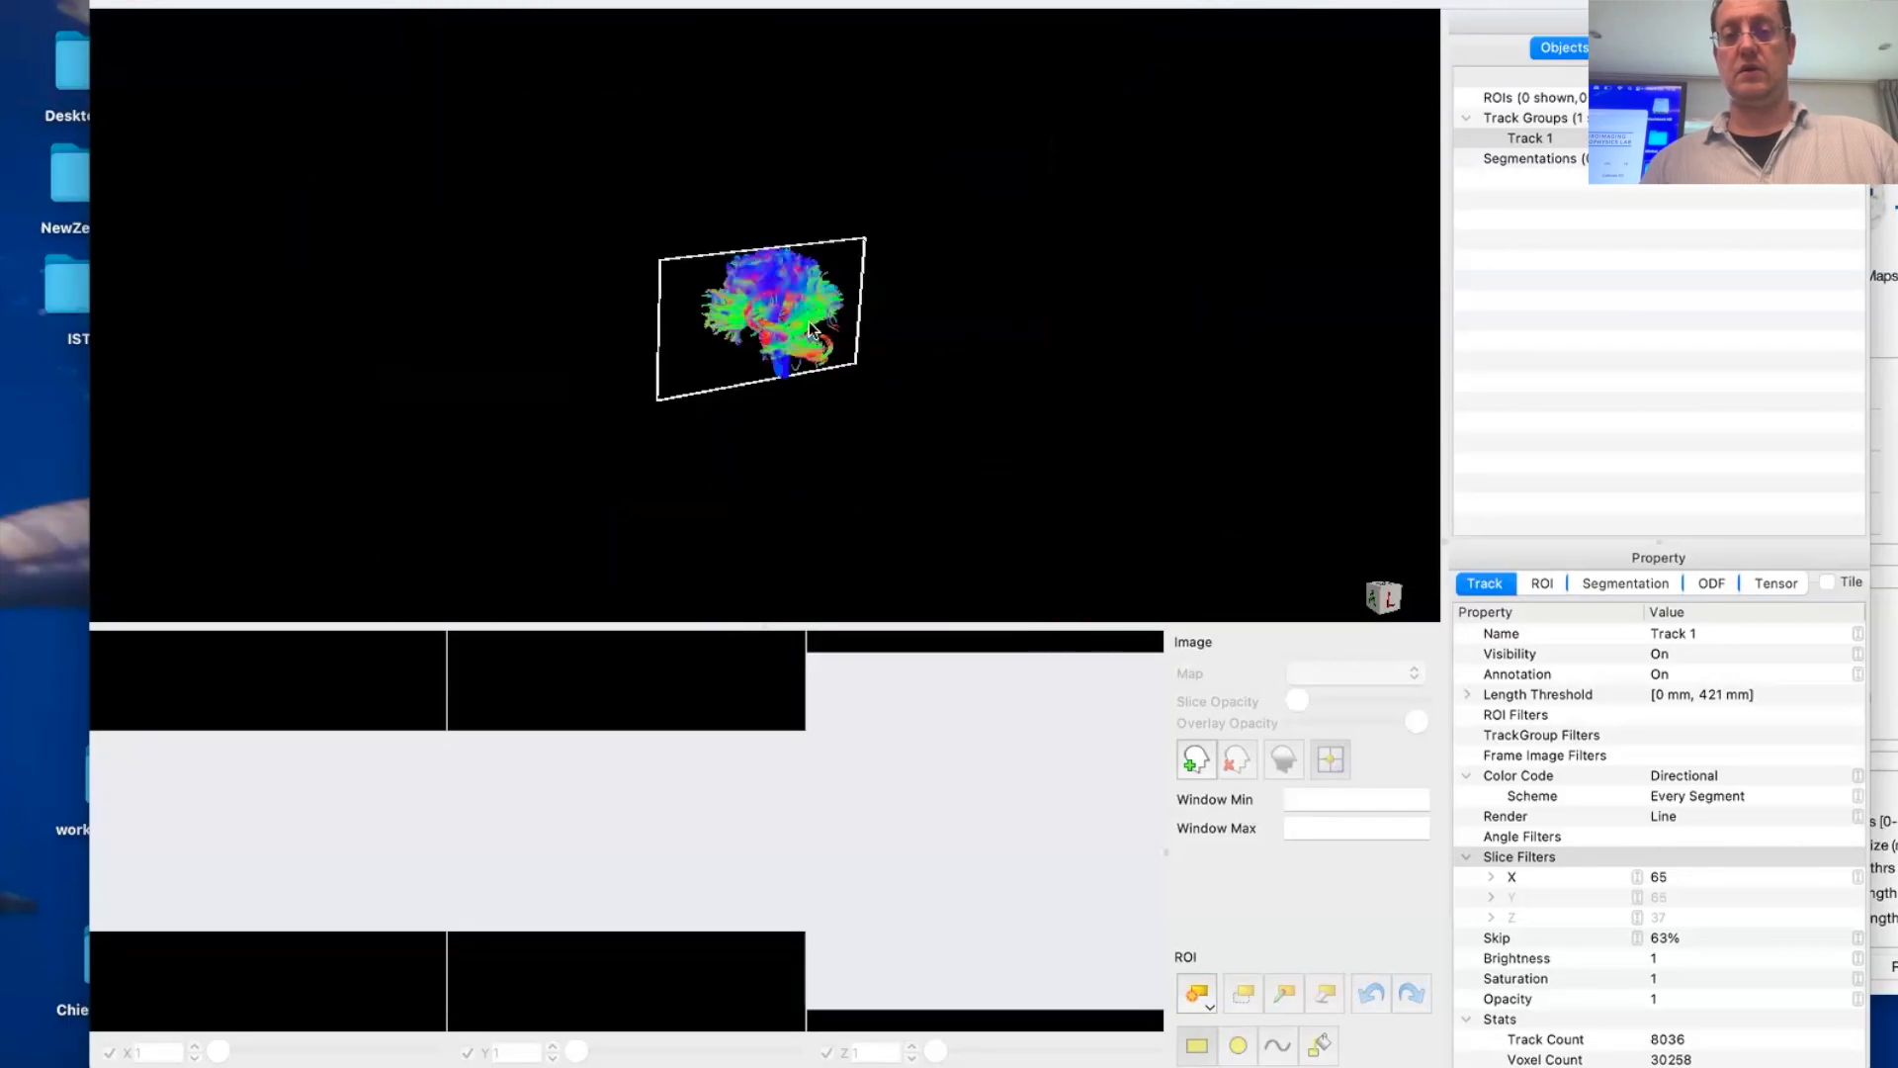
scroll(809, 324, down, 5)
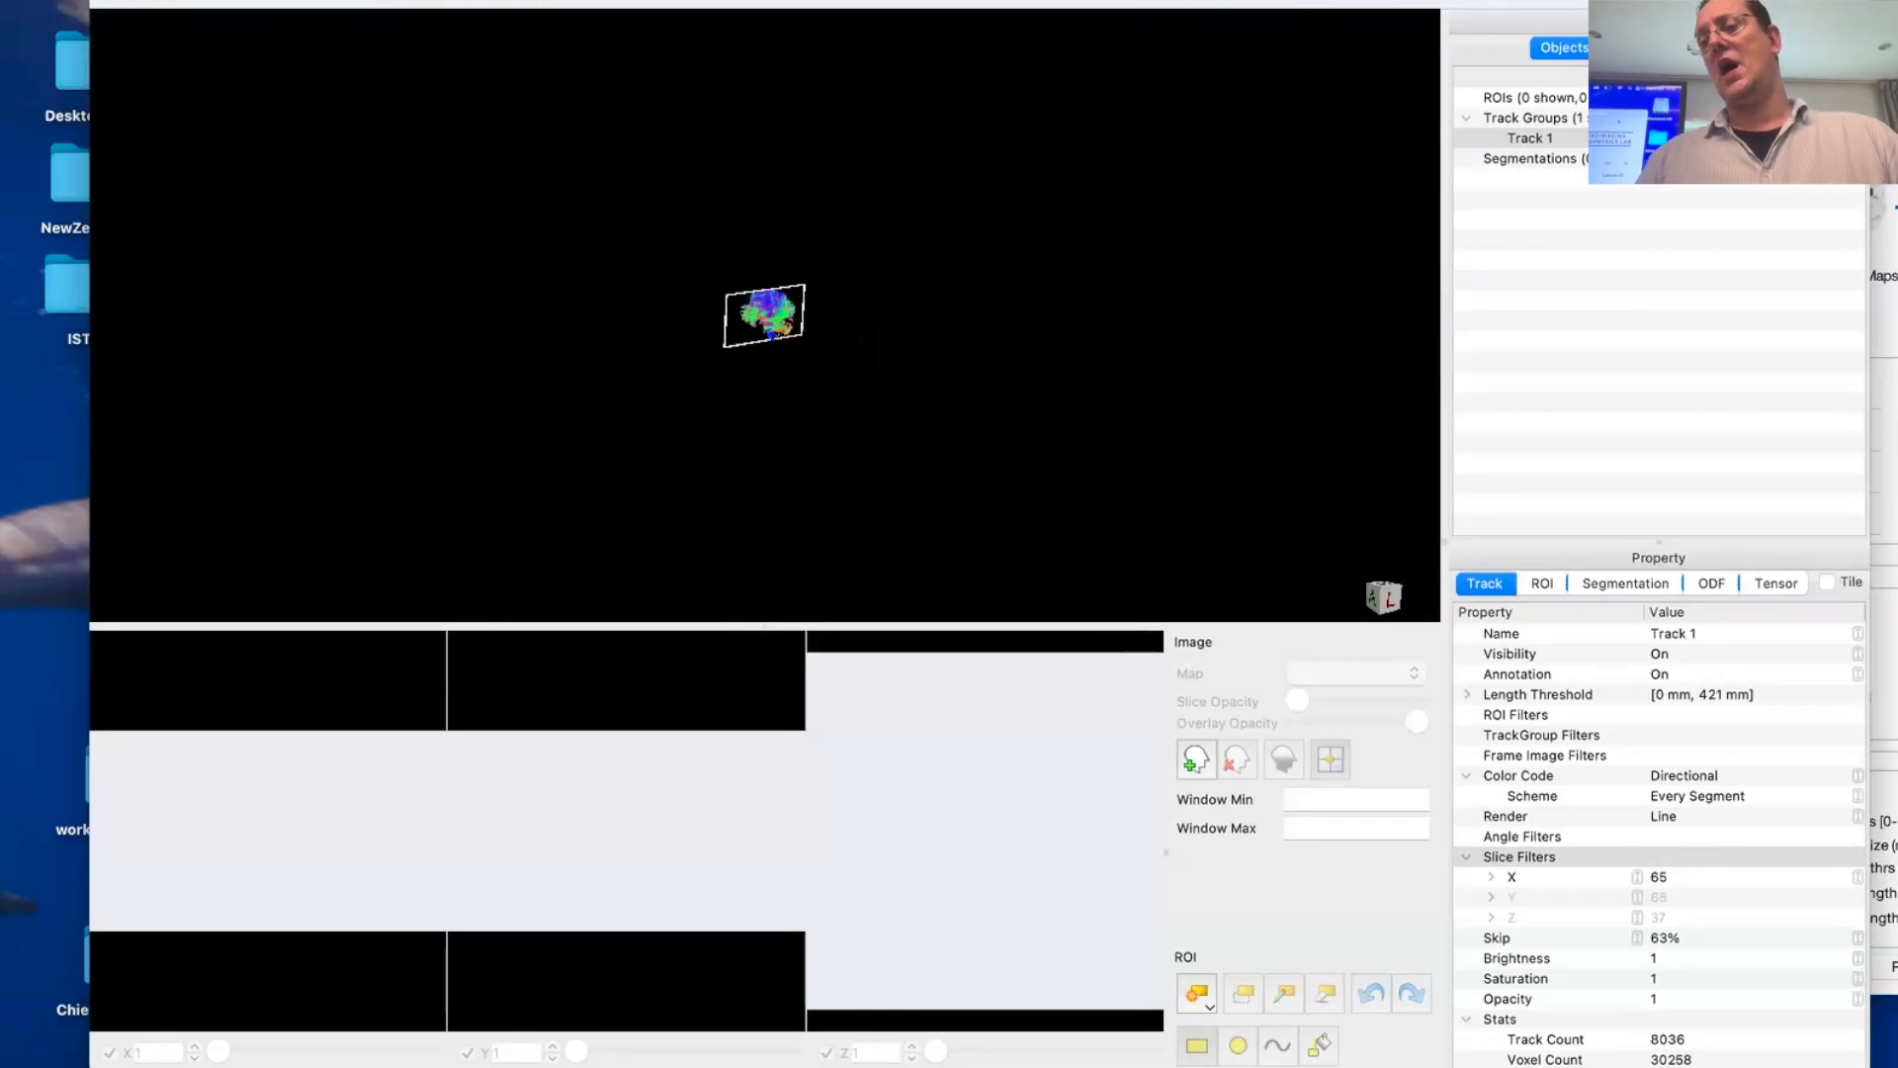
Step: Switch to StarTrack and choose the SD - dRL diffusion model with Multi-Shell Mode set to Max Shell
click(1886, 173)
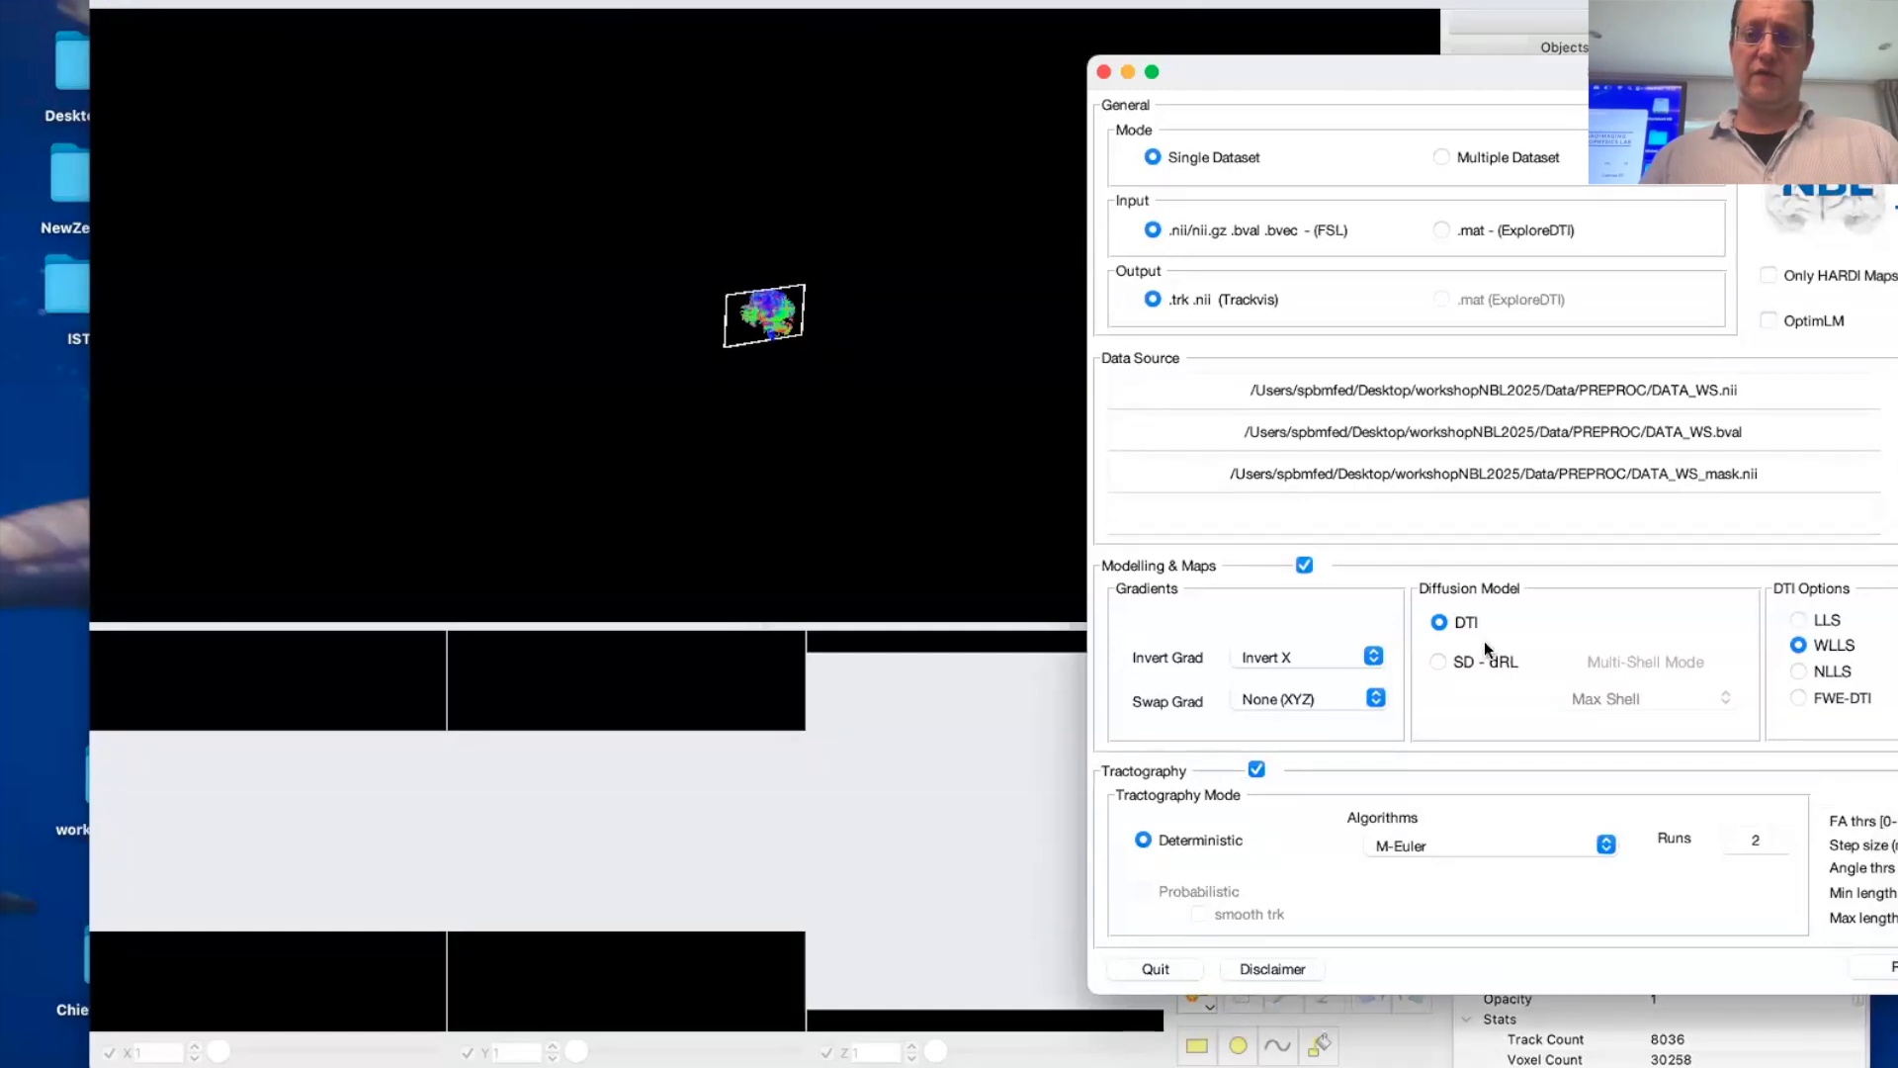
click(1437, 660)
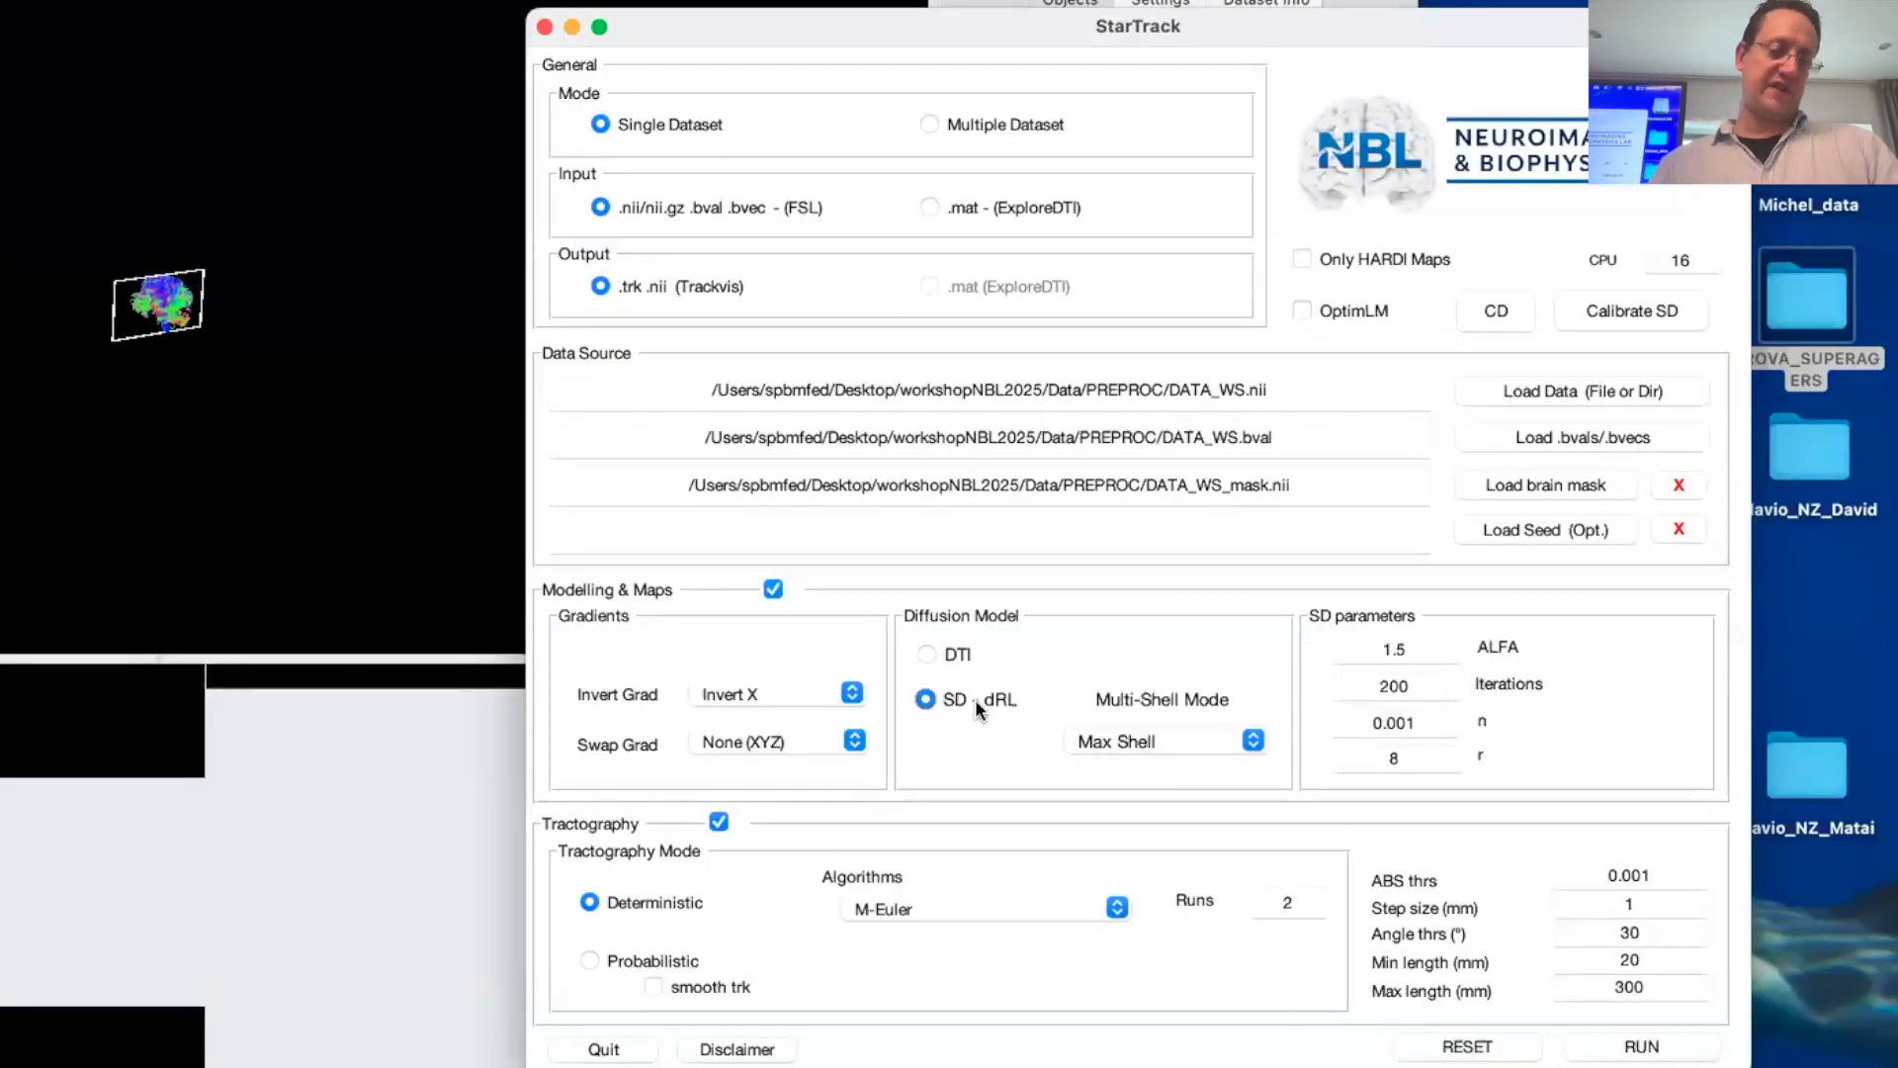
click(1252, 741)
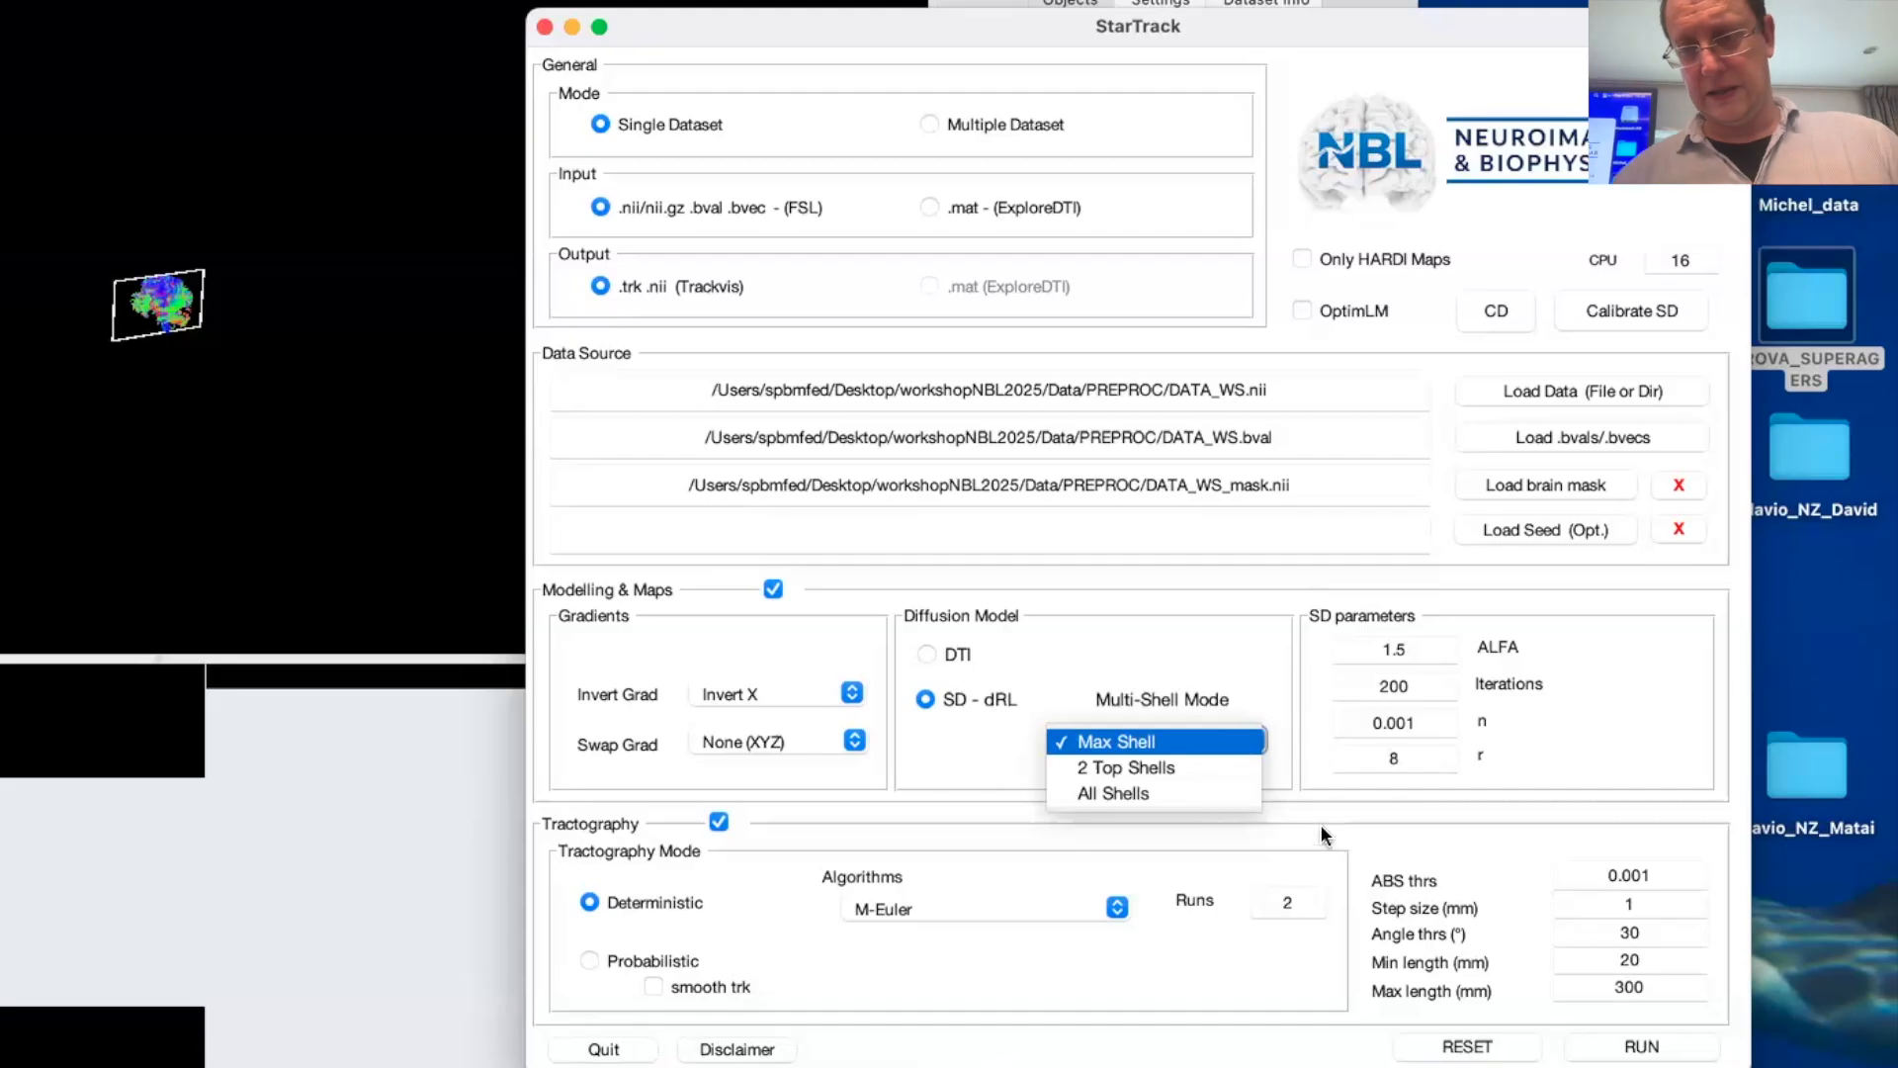
click(1130, 744)
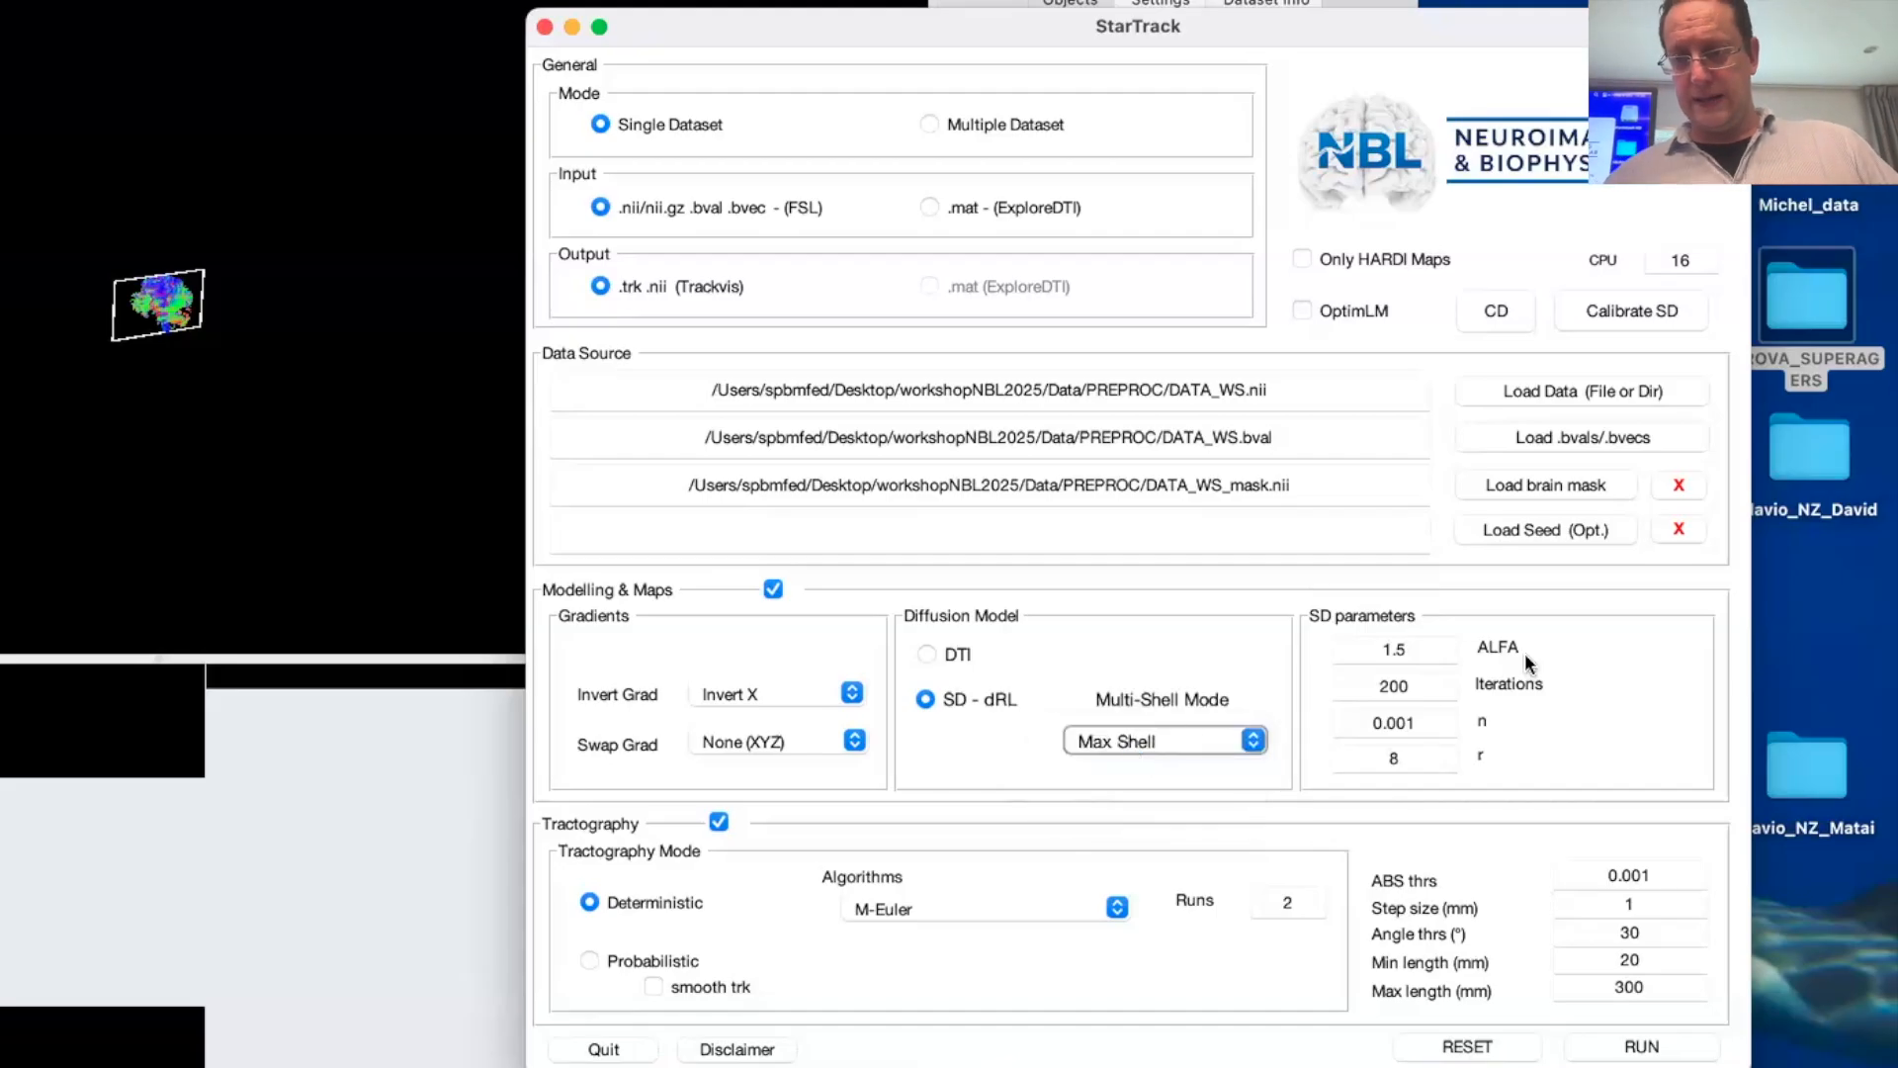
Step: Set the SD parameters n to 0.0015 and r to 16
click(1428, 721)
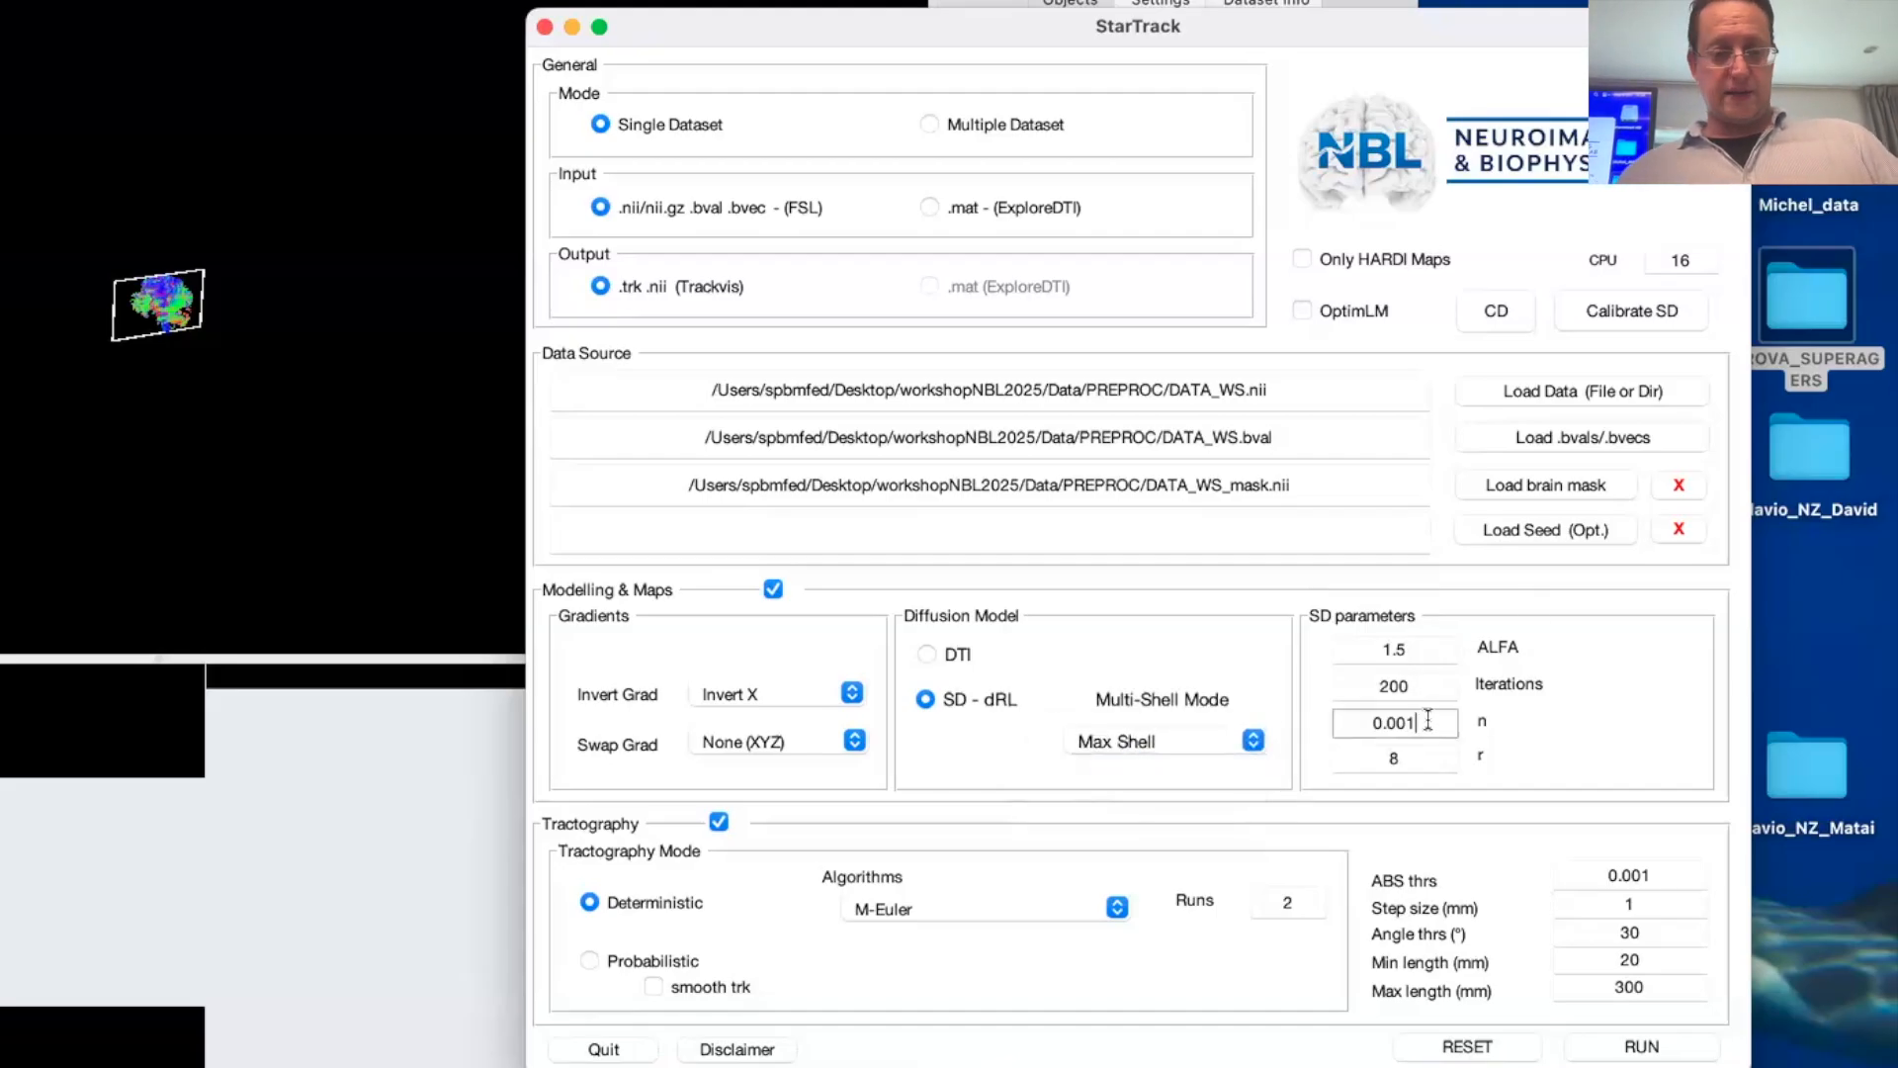
text(5)
double_click(1373, 759)
key(BackSpace)
text(16)
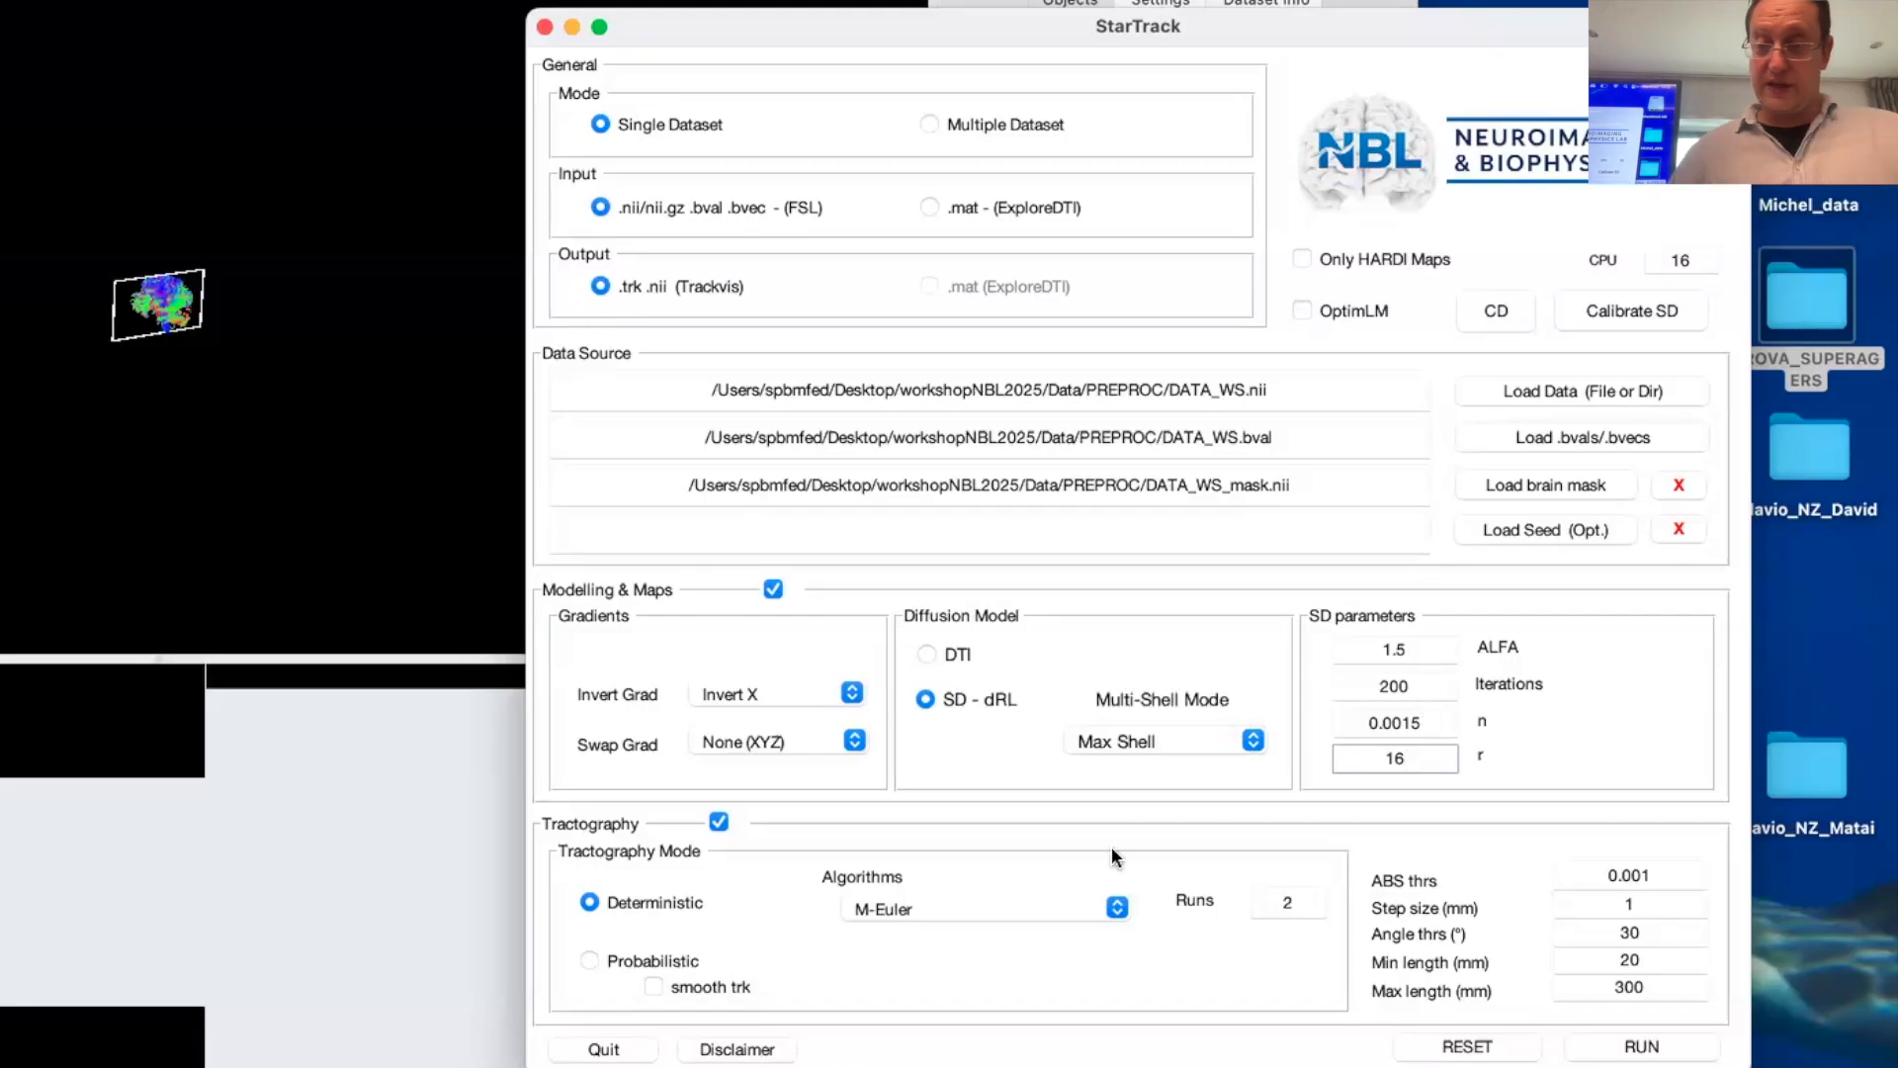
Step: Set the tractography ABS threshold to 0.0025 and the angle threshold to 45°
click(1661, 897)
click(1661, 873)
key(BackSpace)
text(25)
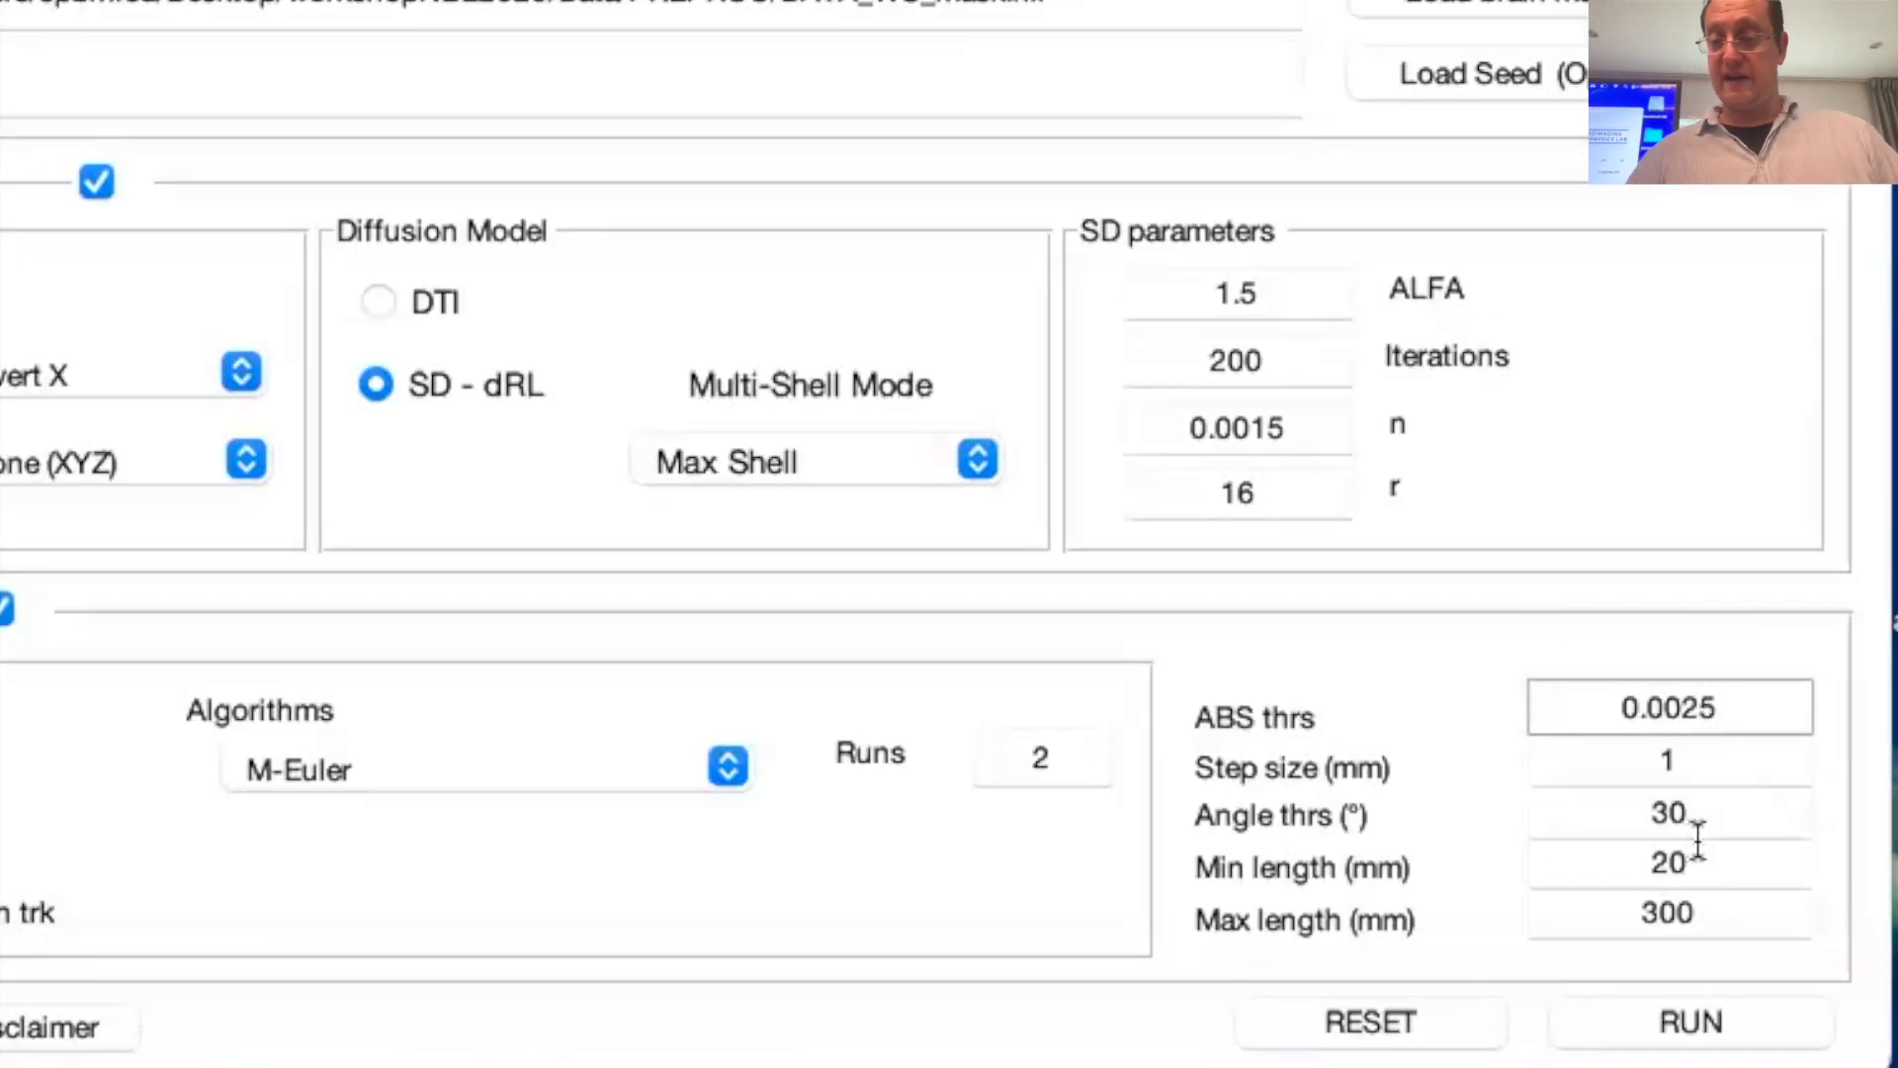
double_click(1588, 814)
text(45)
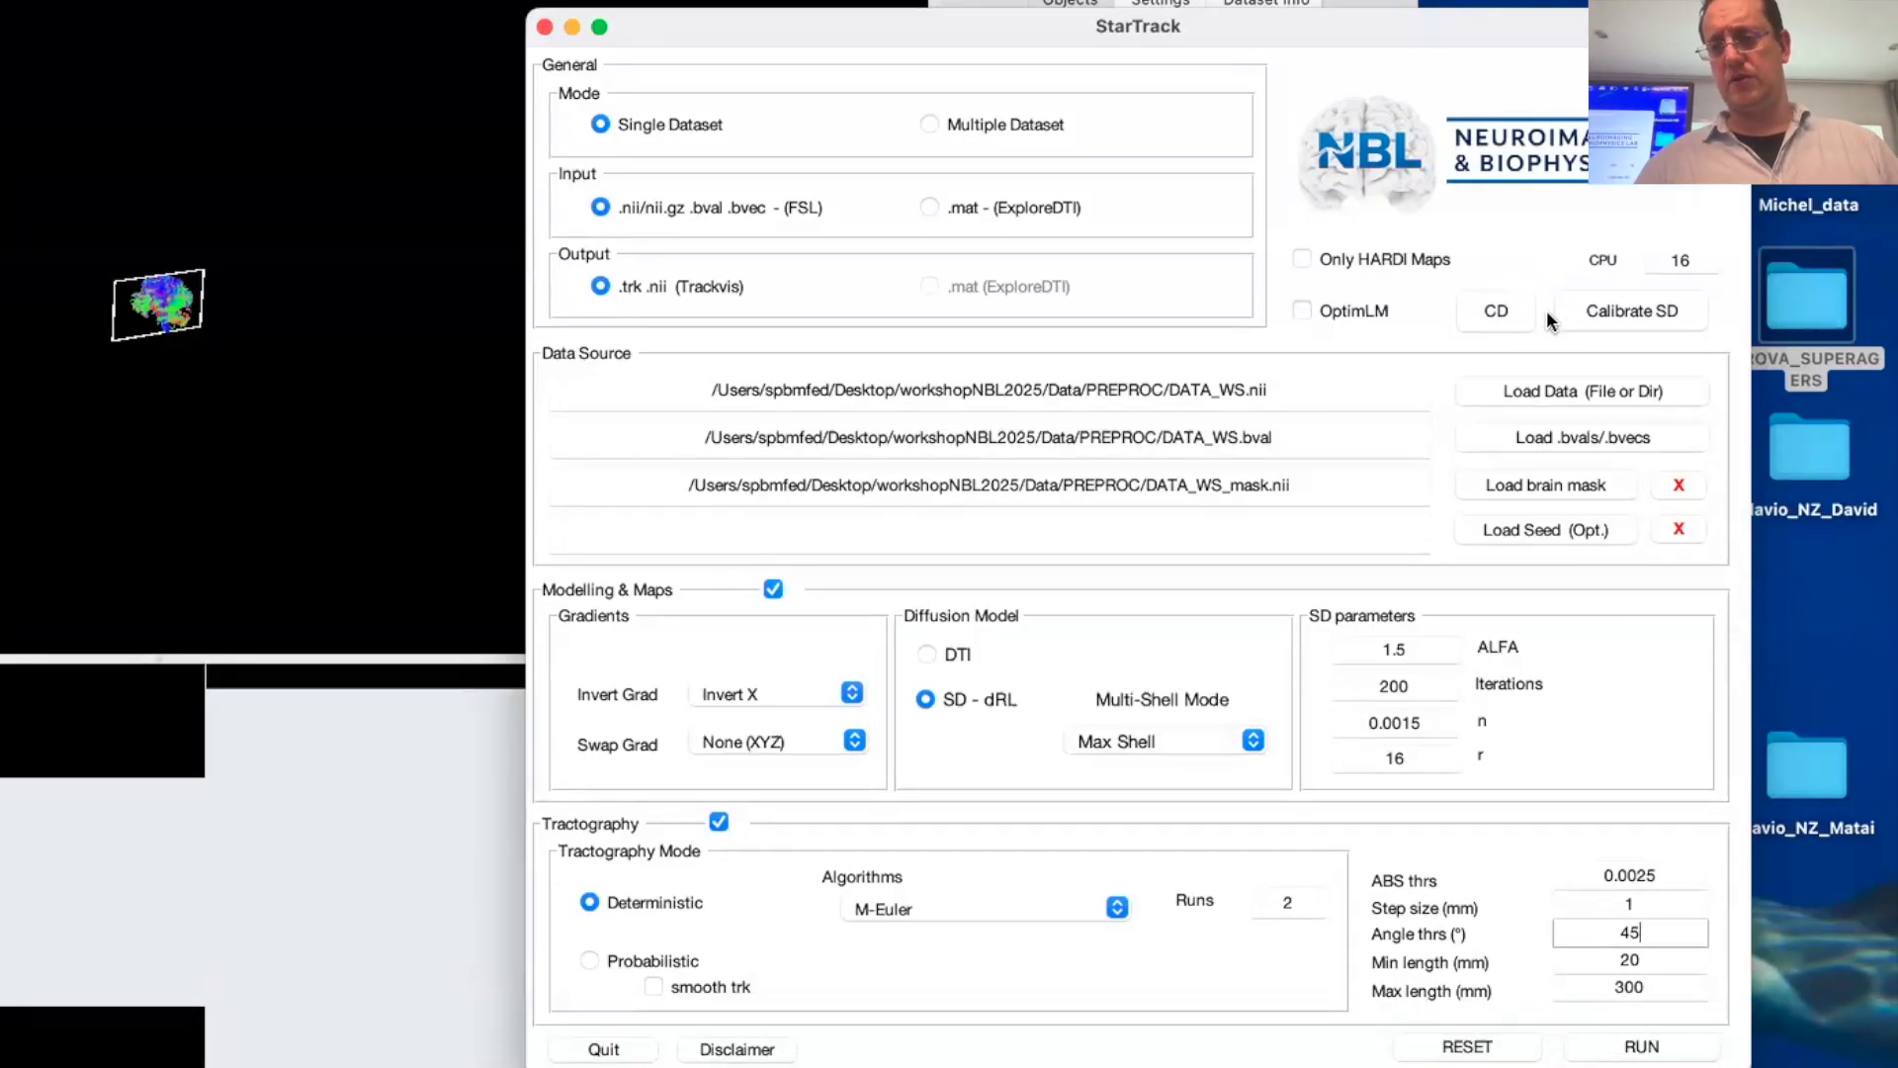
Step: Open the SD calibration tool and load DATA_WS.nii from the PREPROC folder
click(1620, 310)
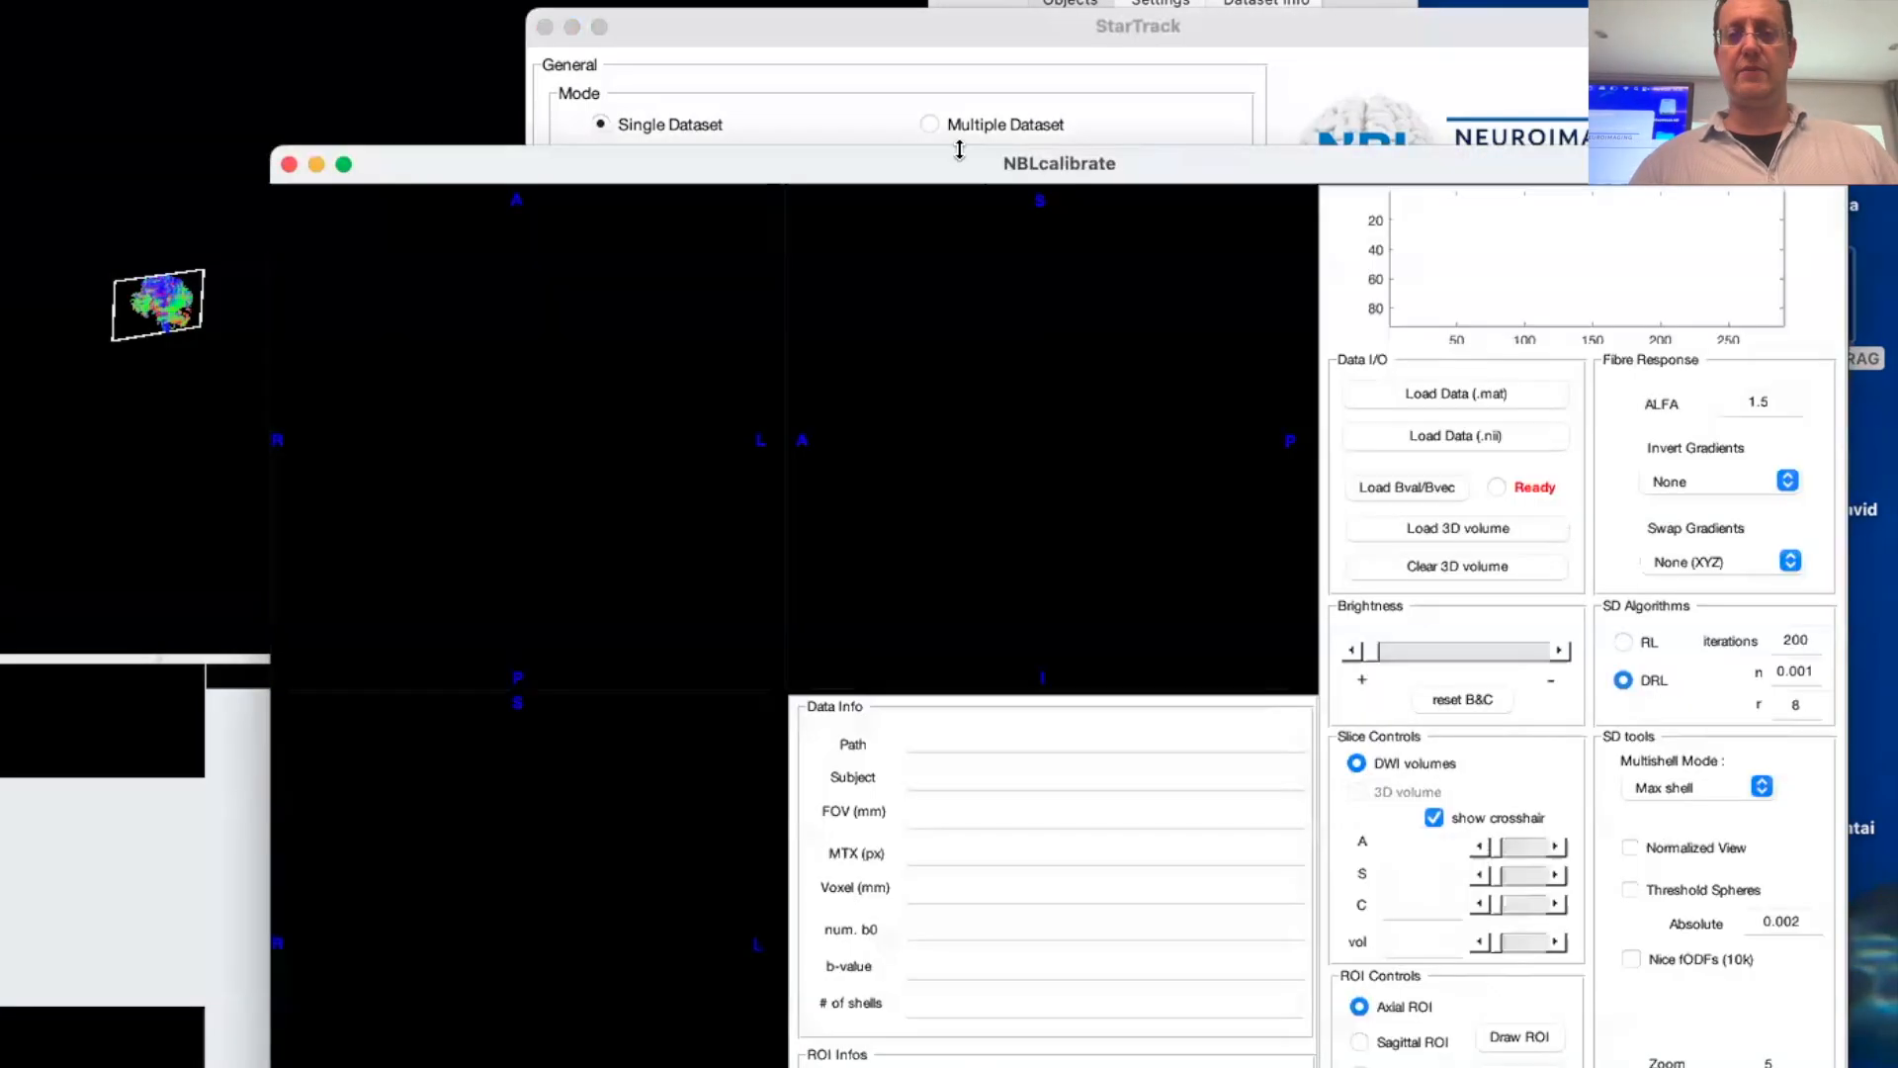
drag(877, 161, 711, 146)
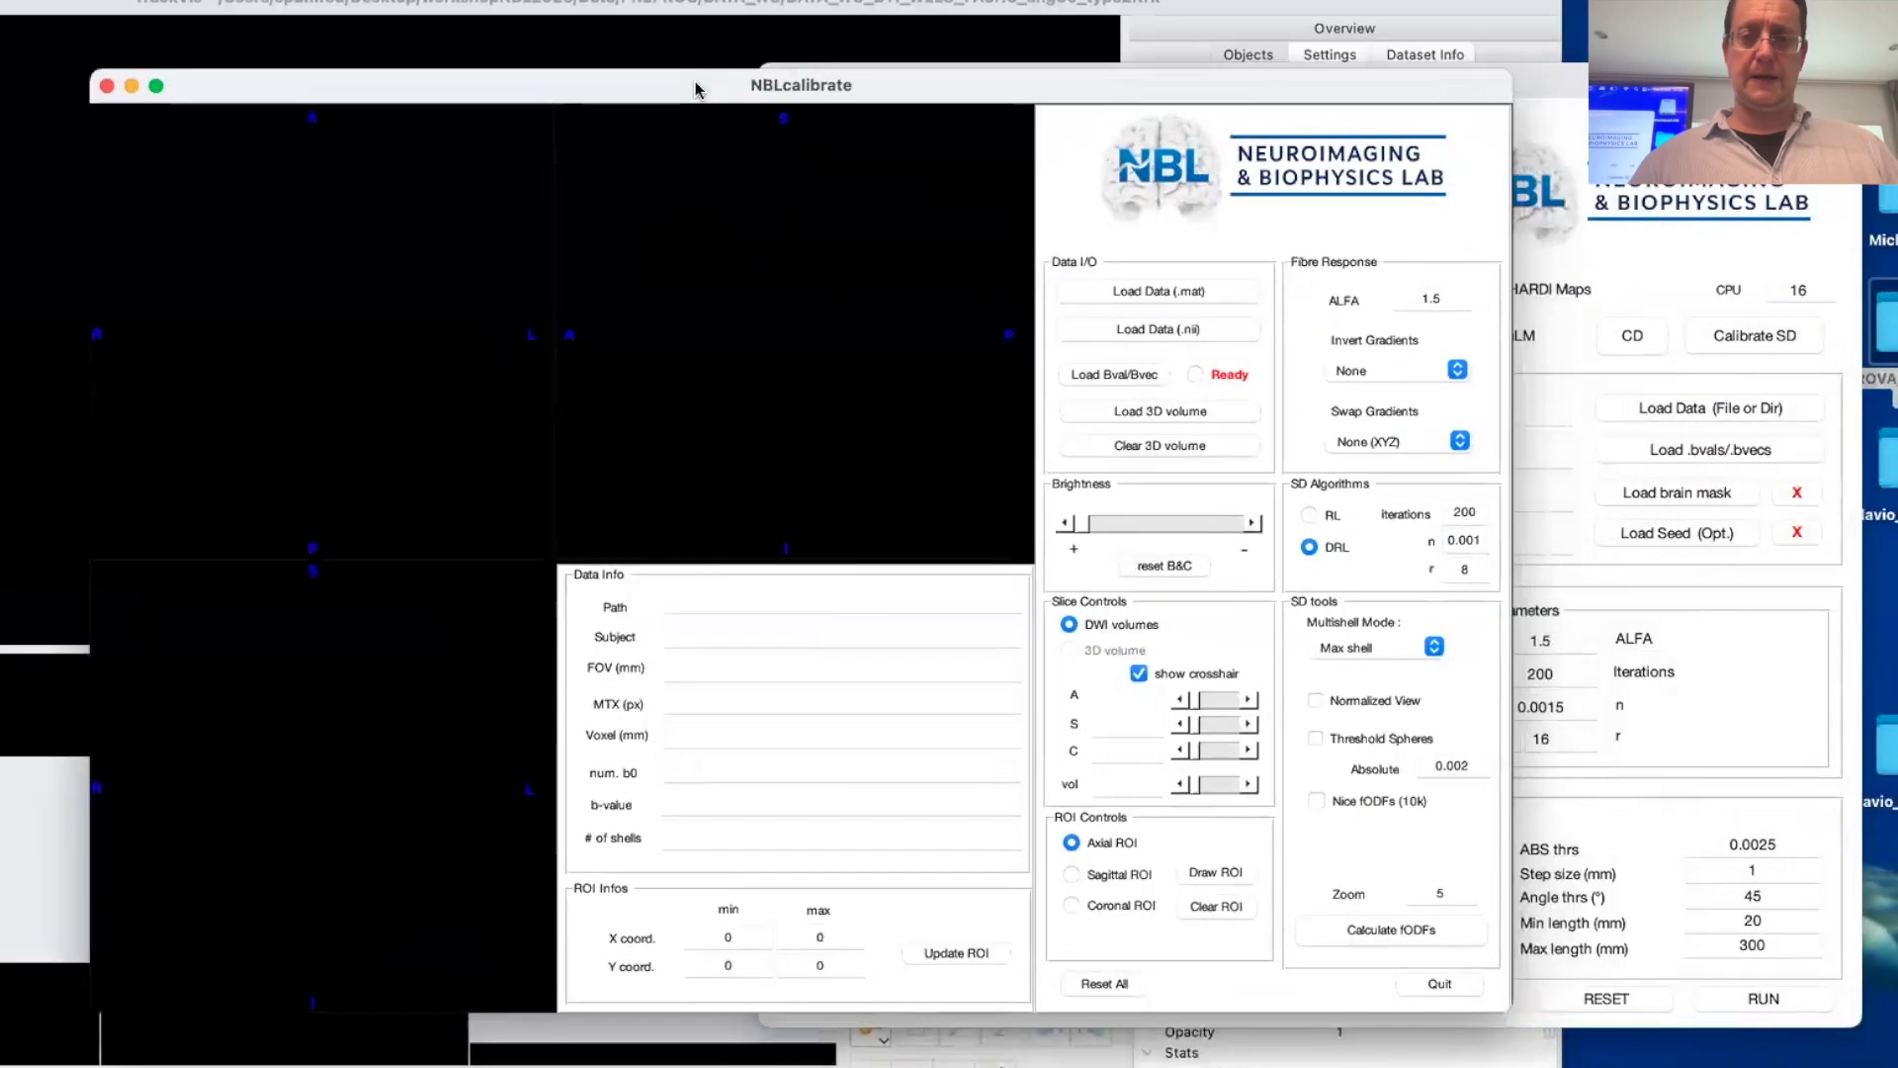
click(1137, 333)
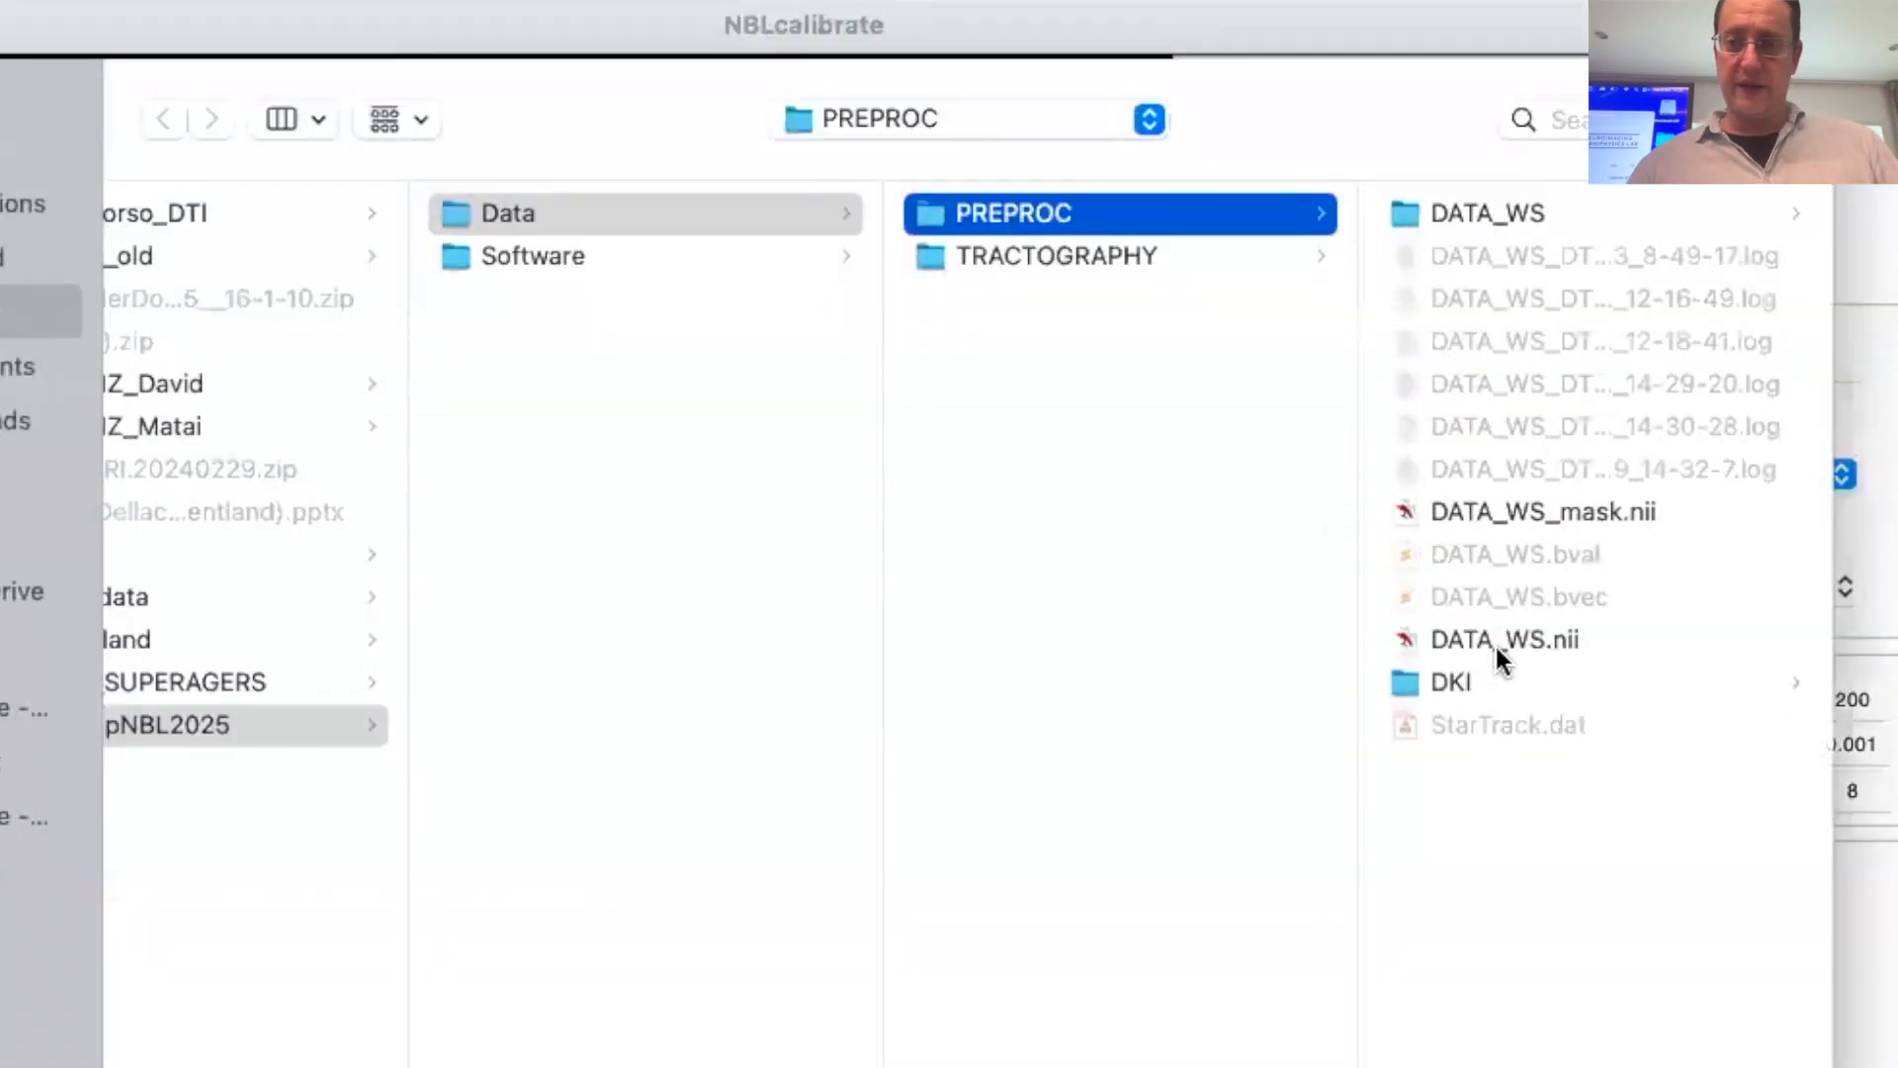
double_click(1495, 643)
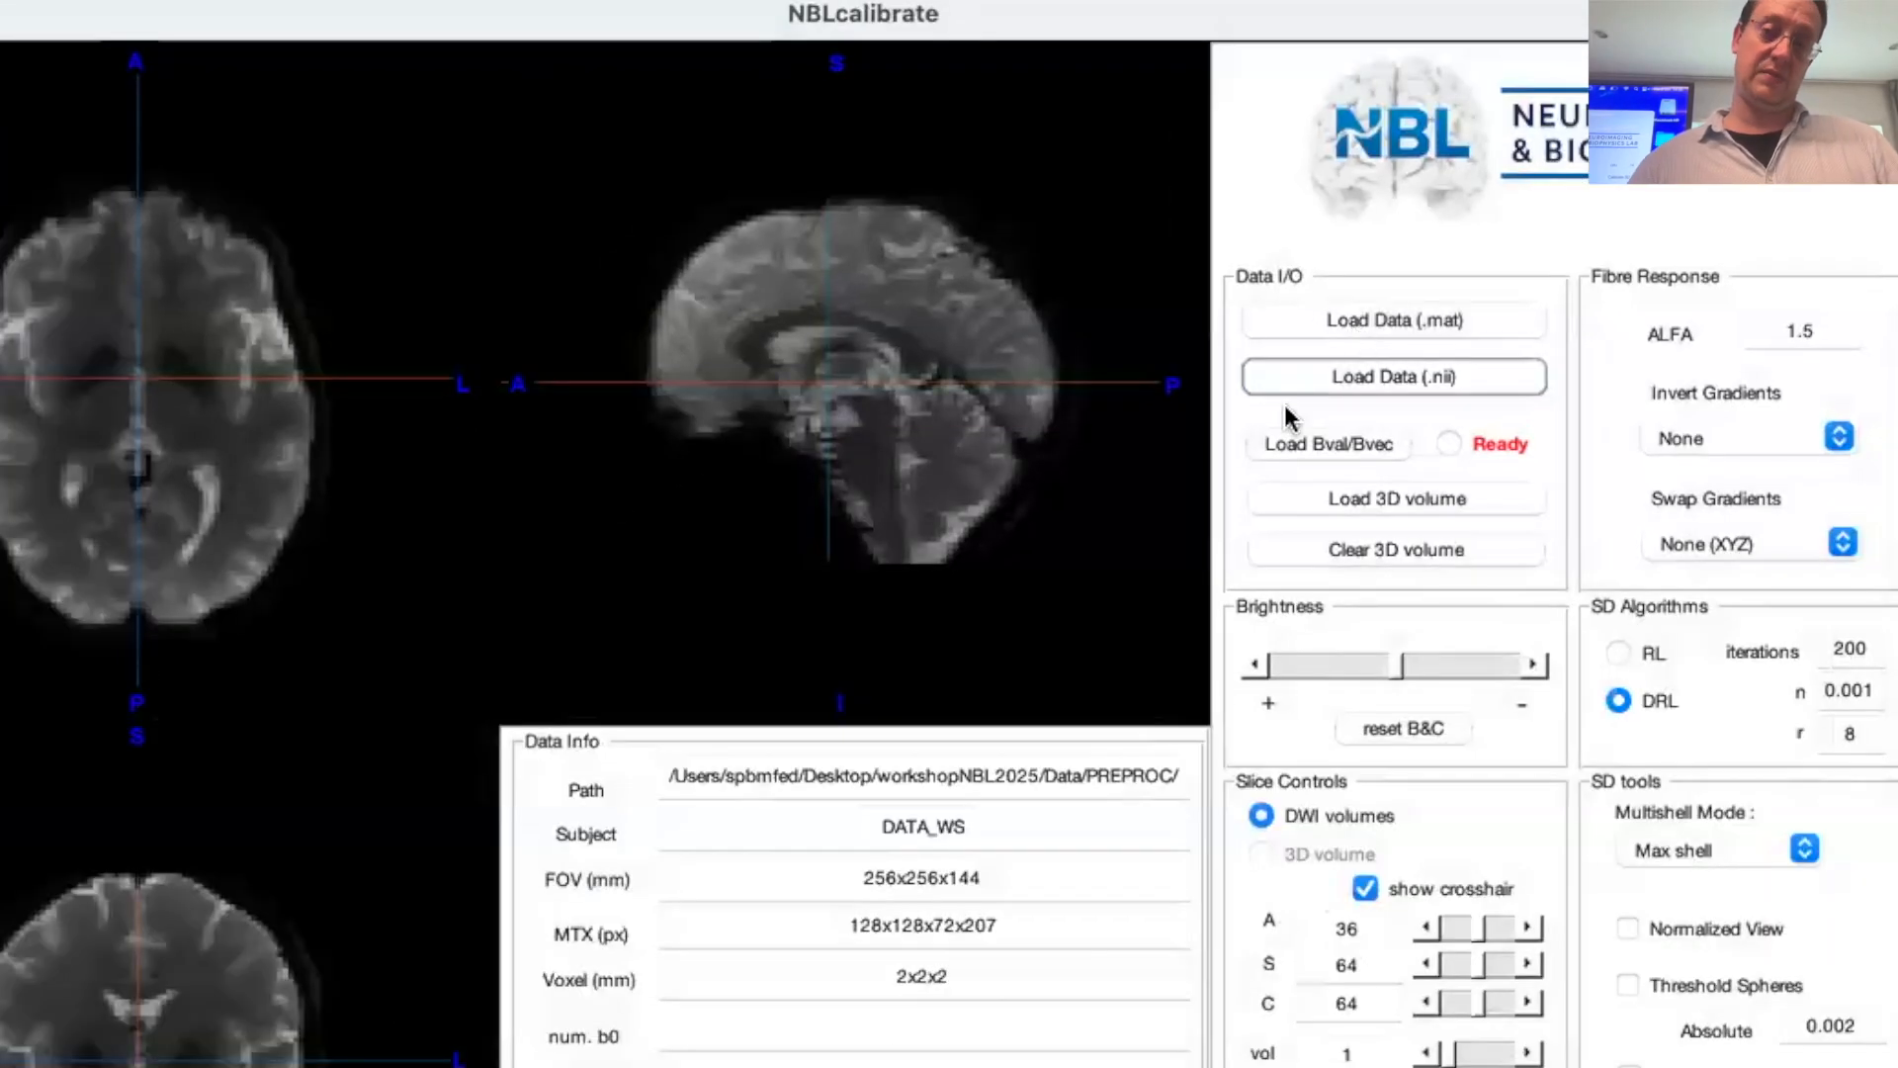
Step: Load the DATA_WS.bval gradient file and enlarge the calibration window
click(1250, 483)
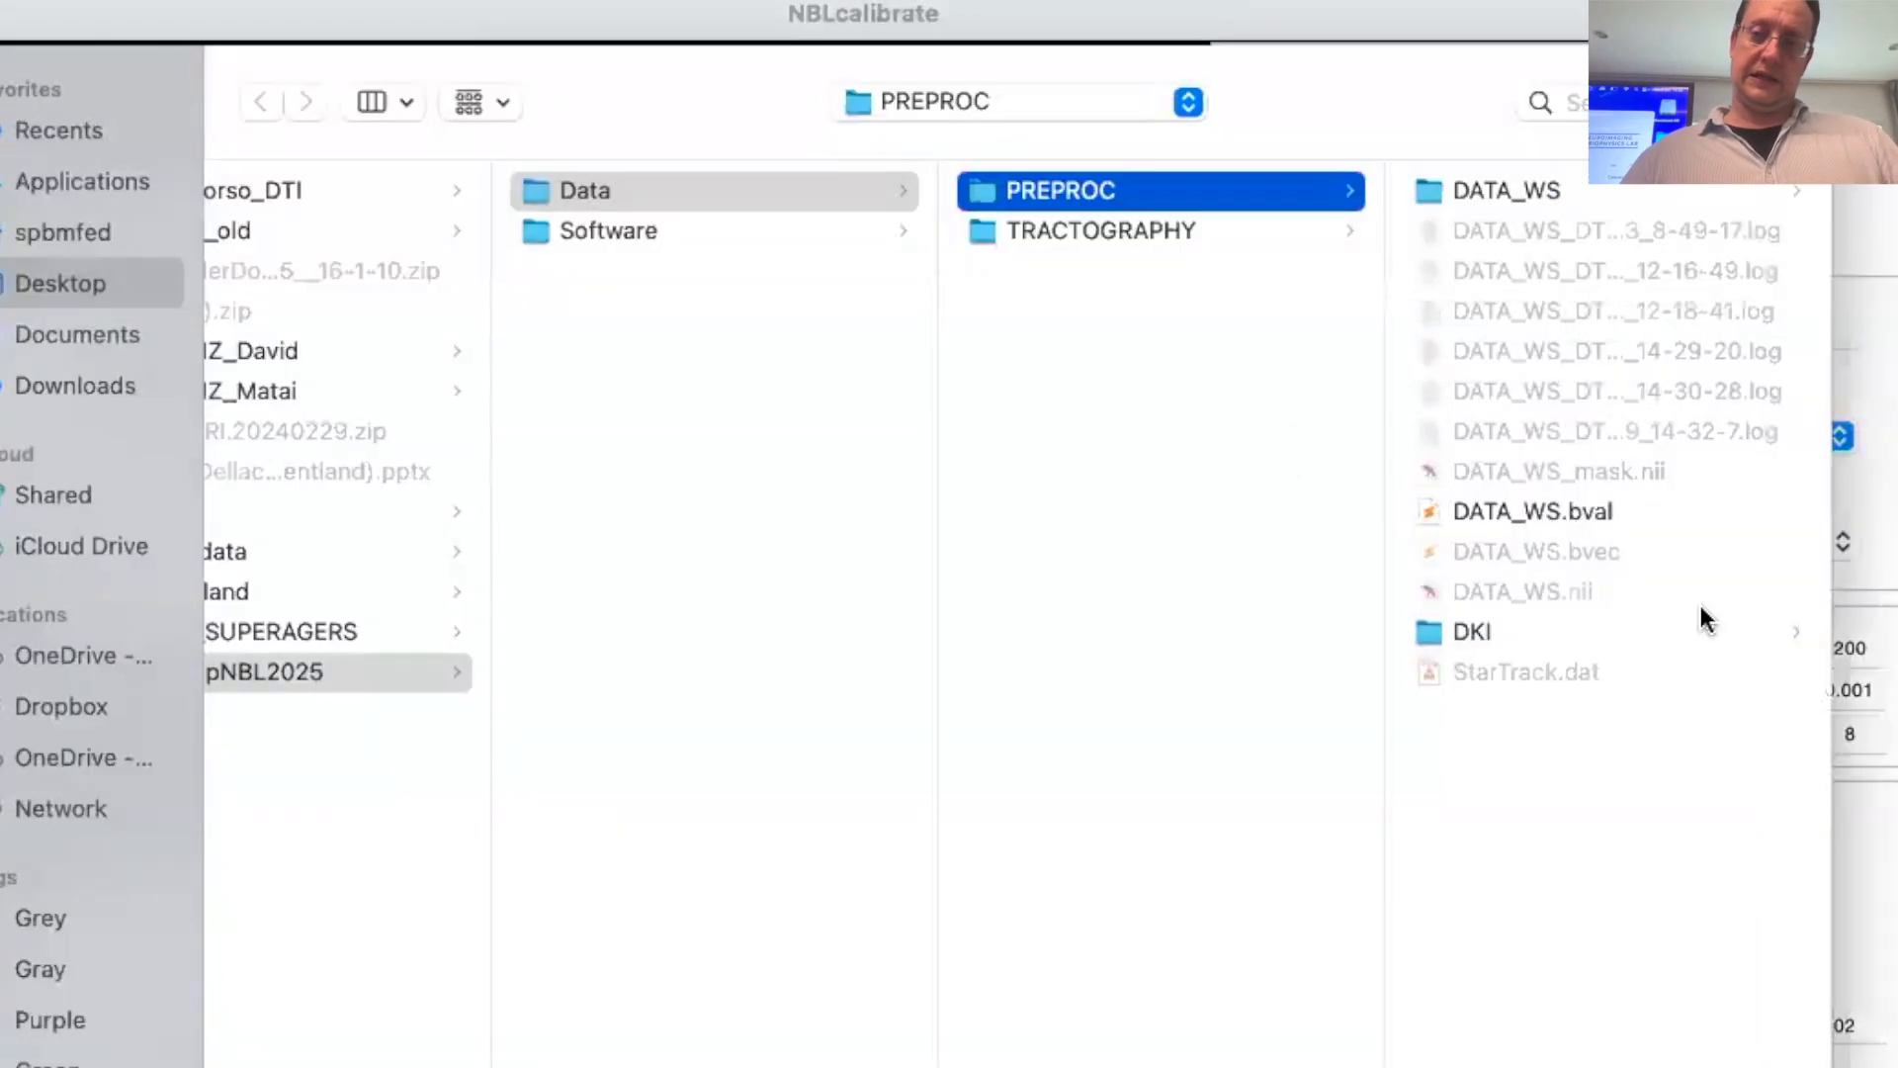
click(1514, 514)
key(Return)
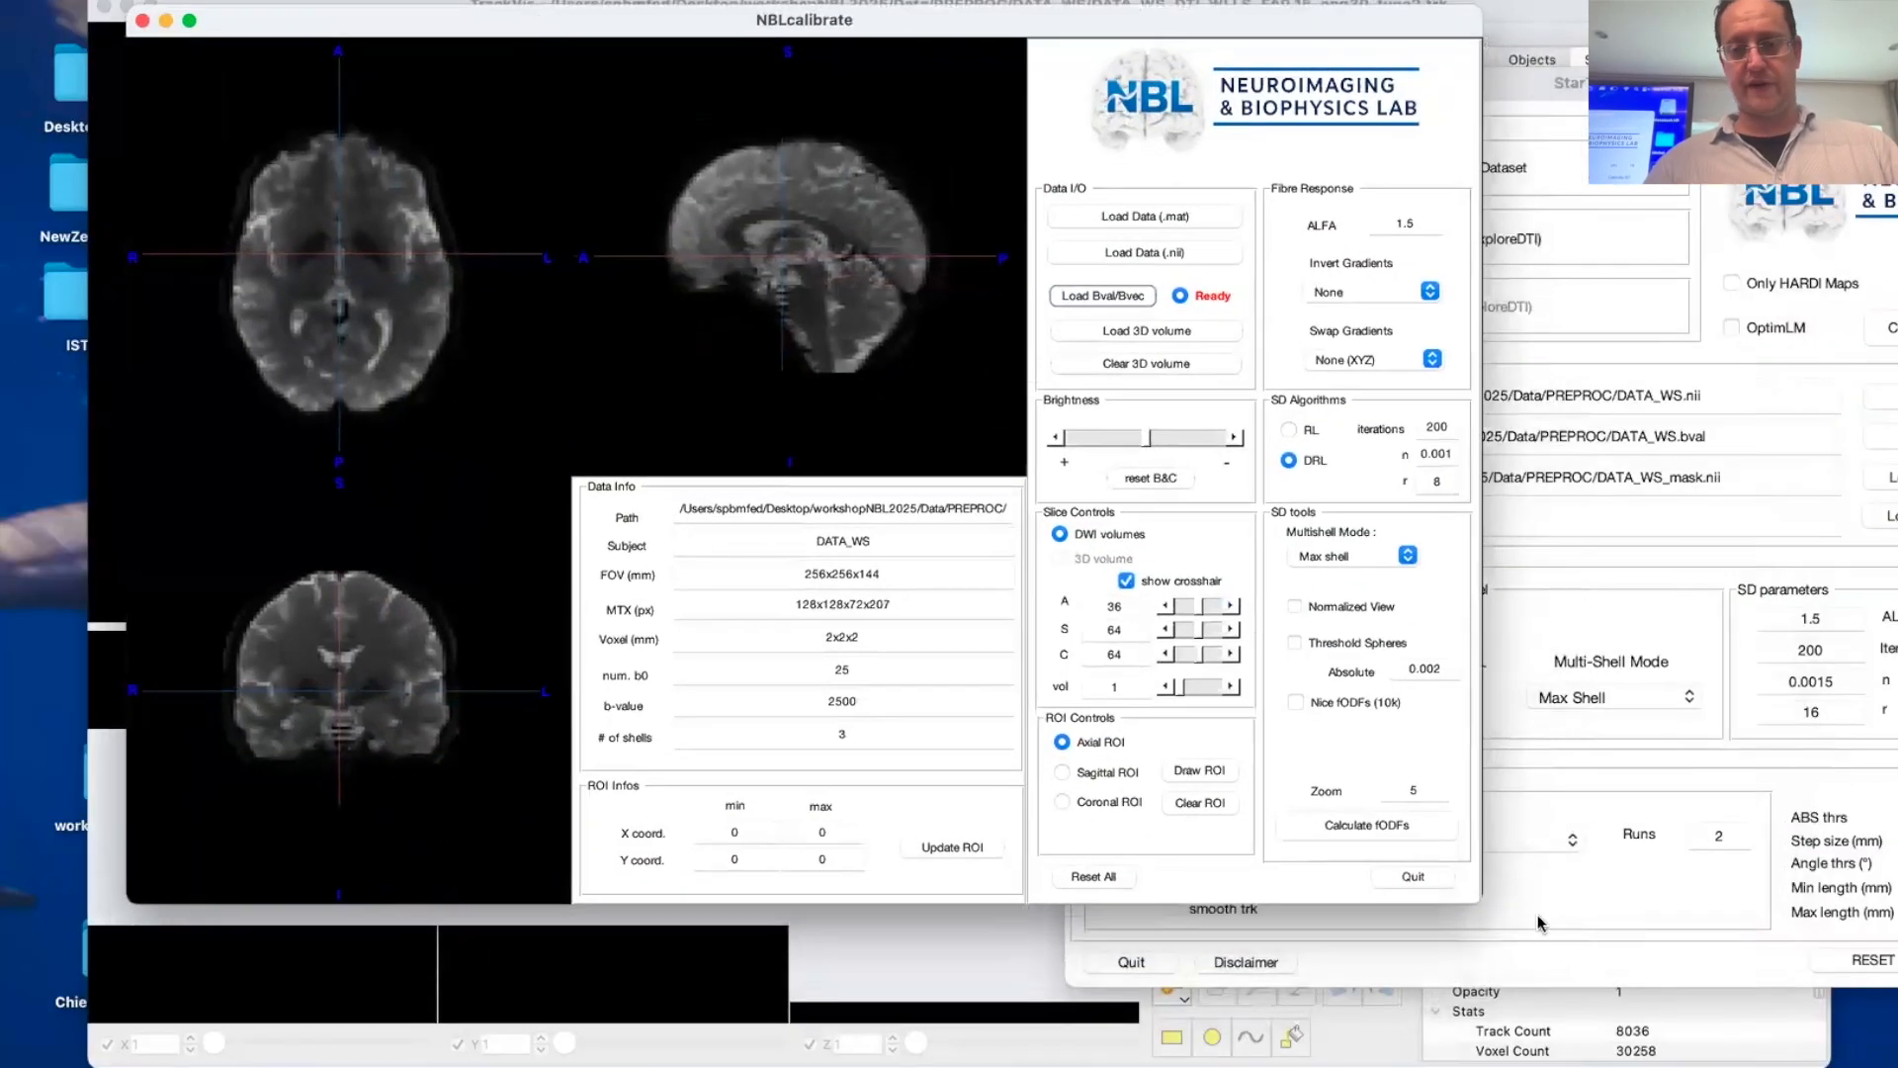
drag(1721, 1037, 1812, 1066)
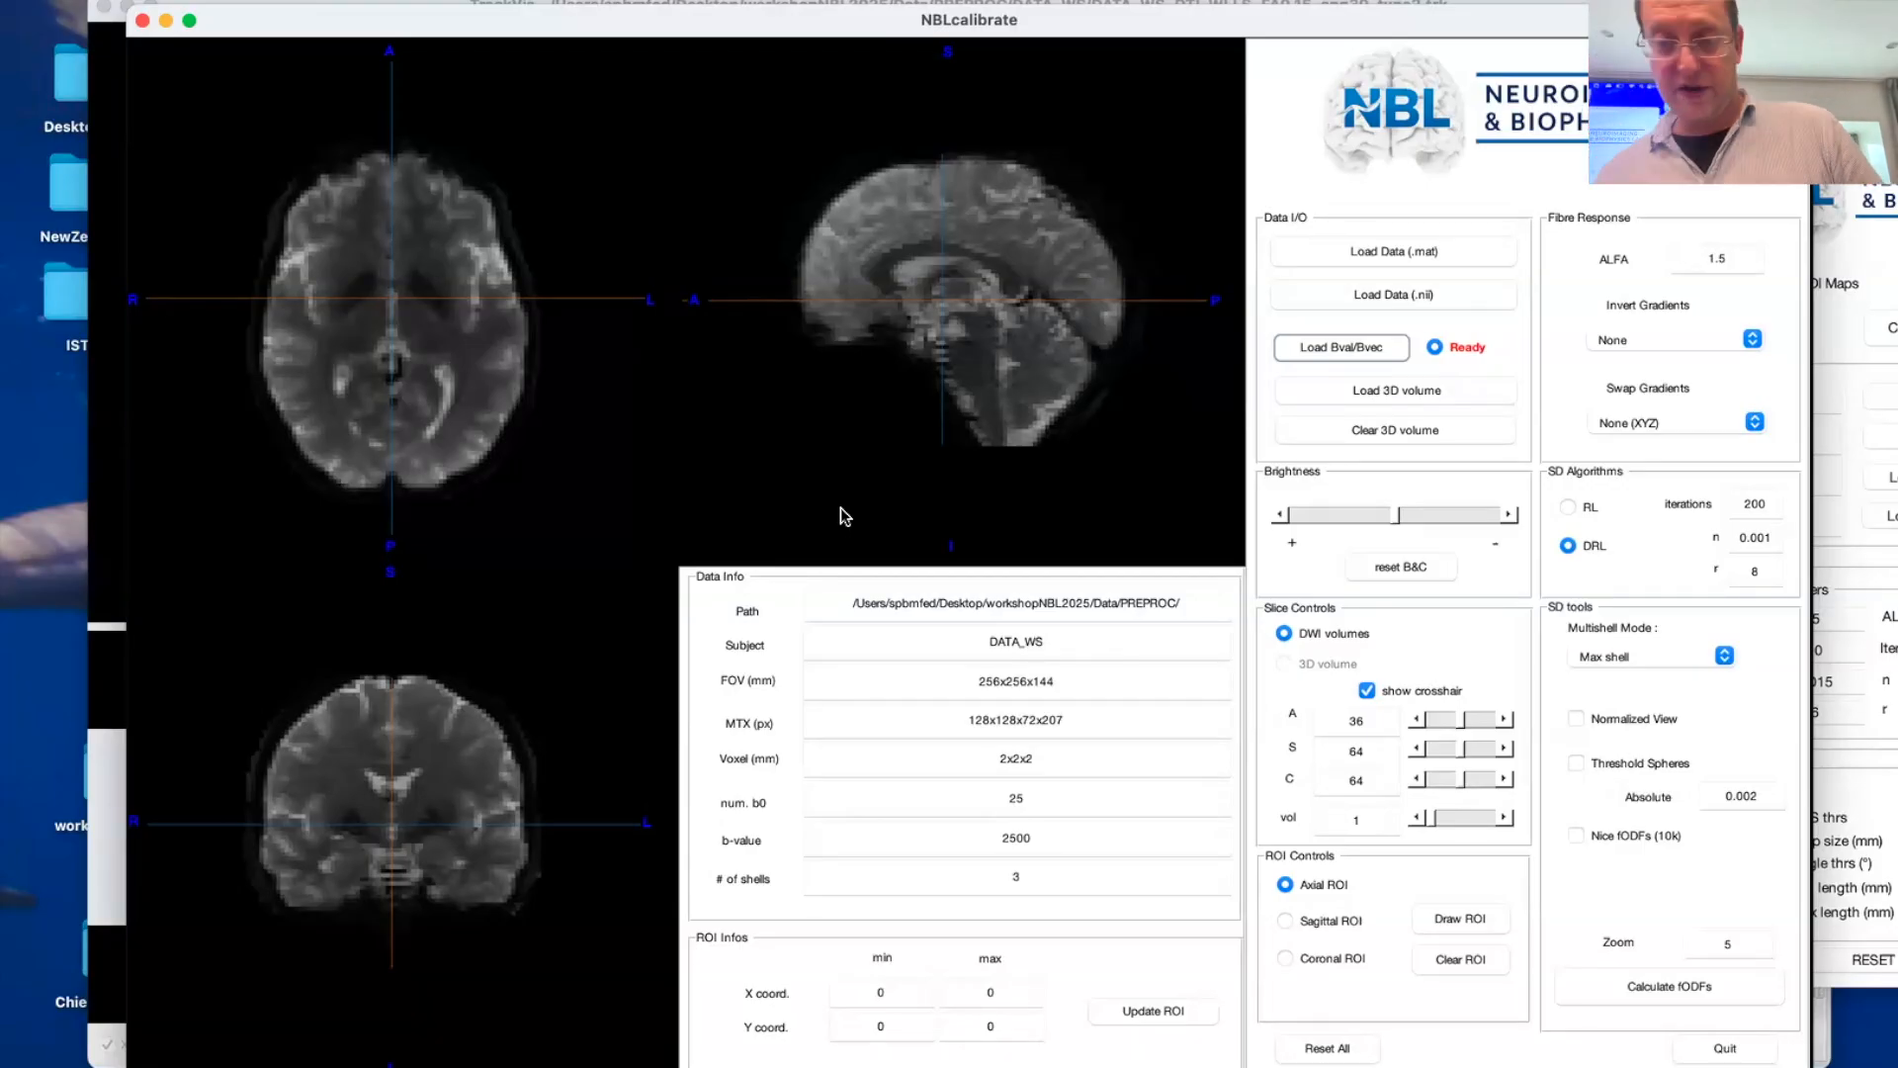
Step: Draw a rectangular coronal ROI beside the midline in the upper brain, spanning about X 67–85 and Y 46–61
click(1286, 957)
click(1449, 918)
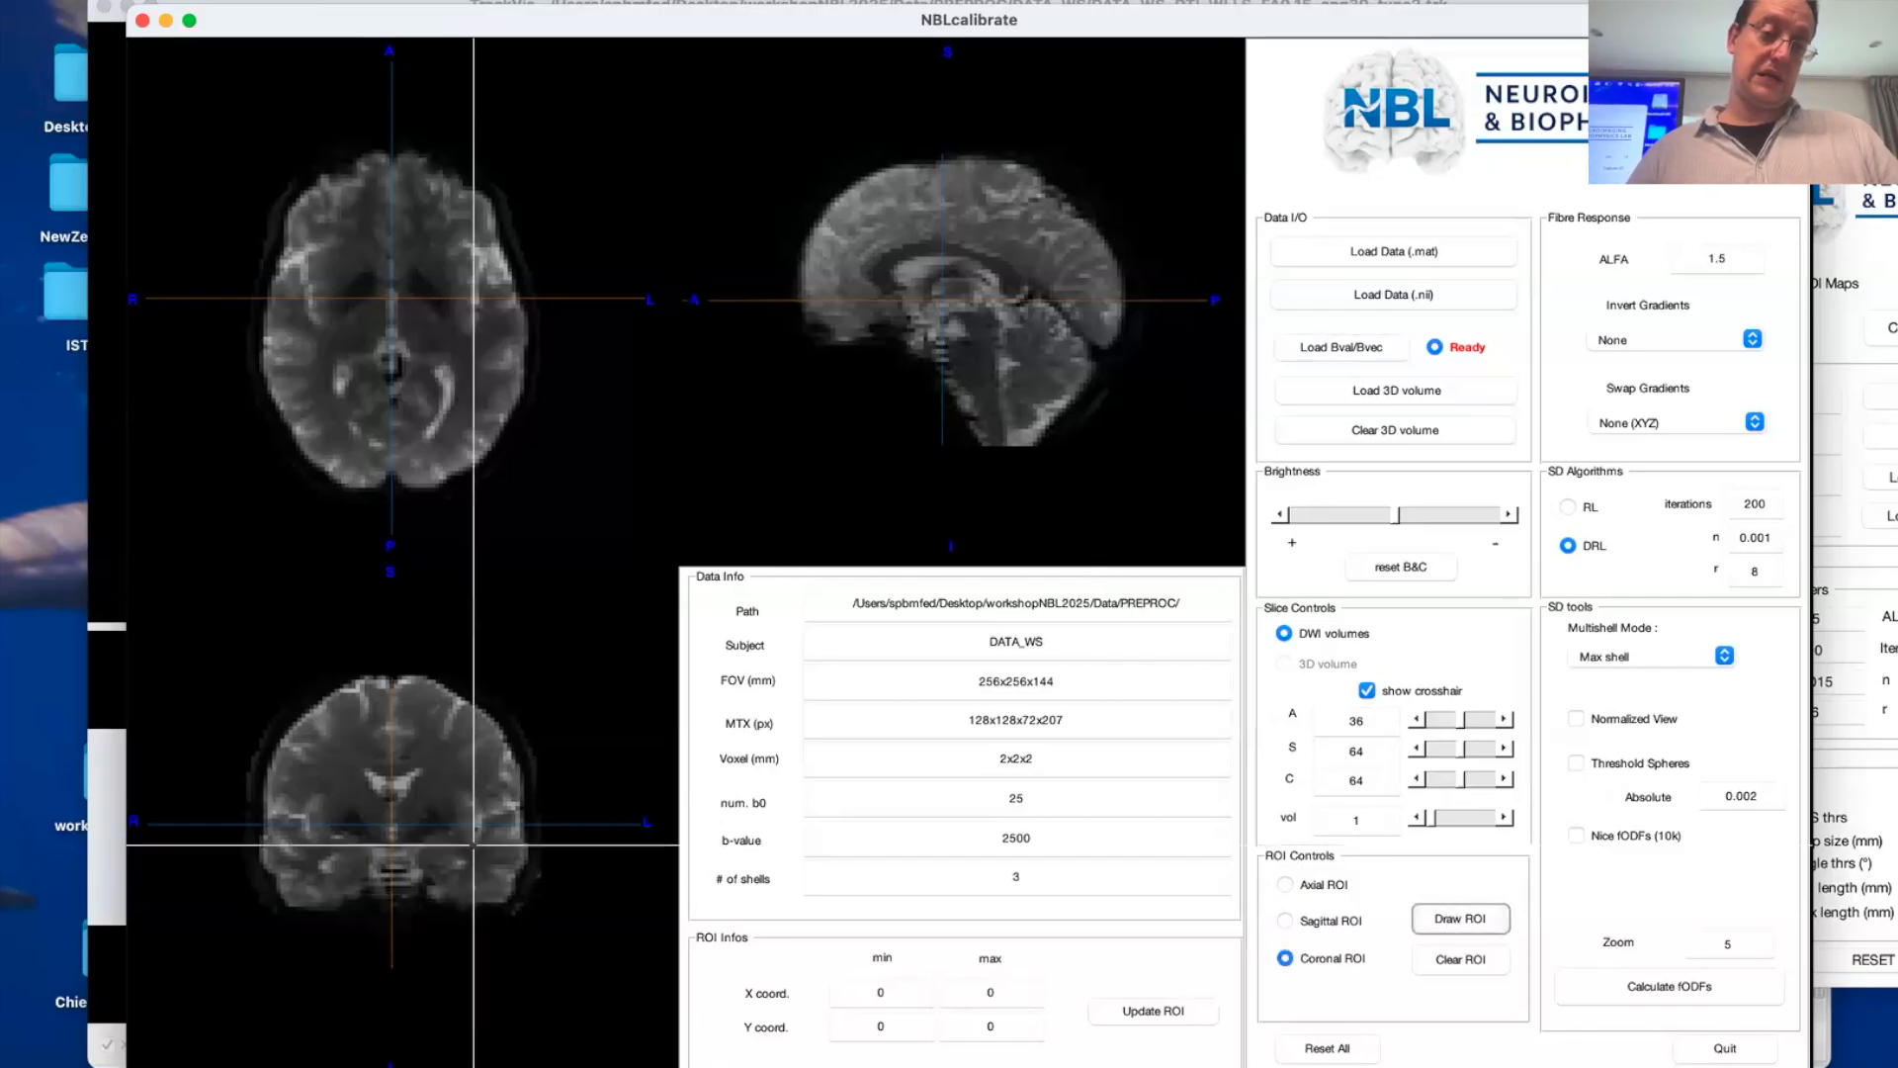
click(403, 722)
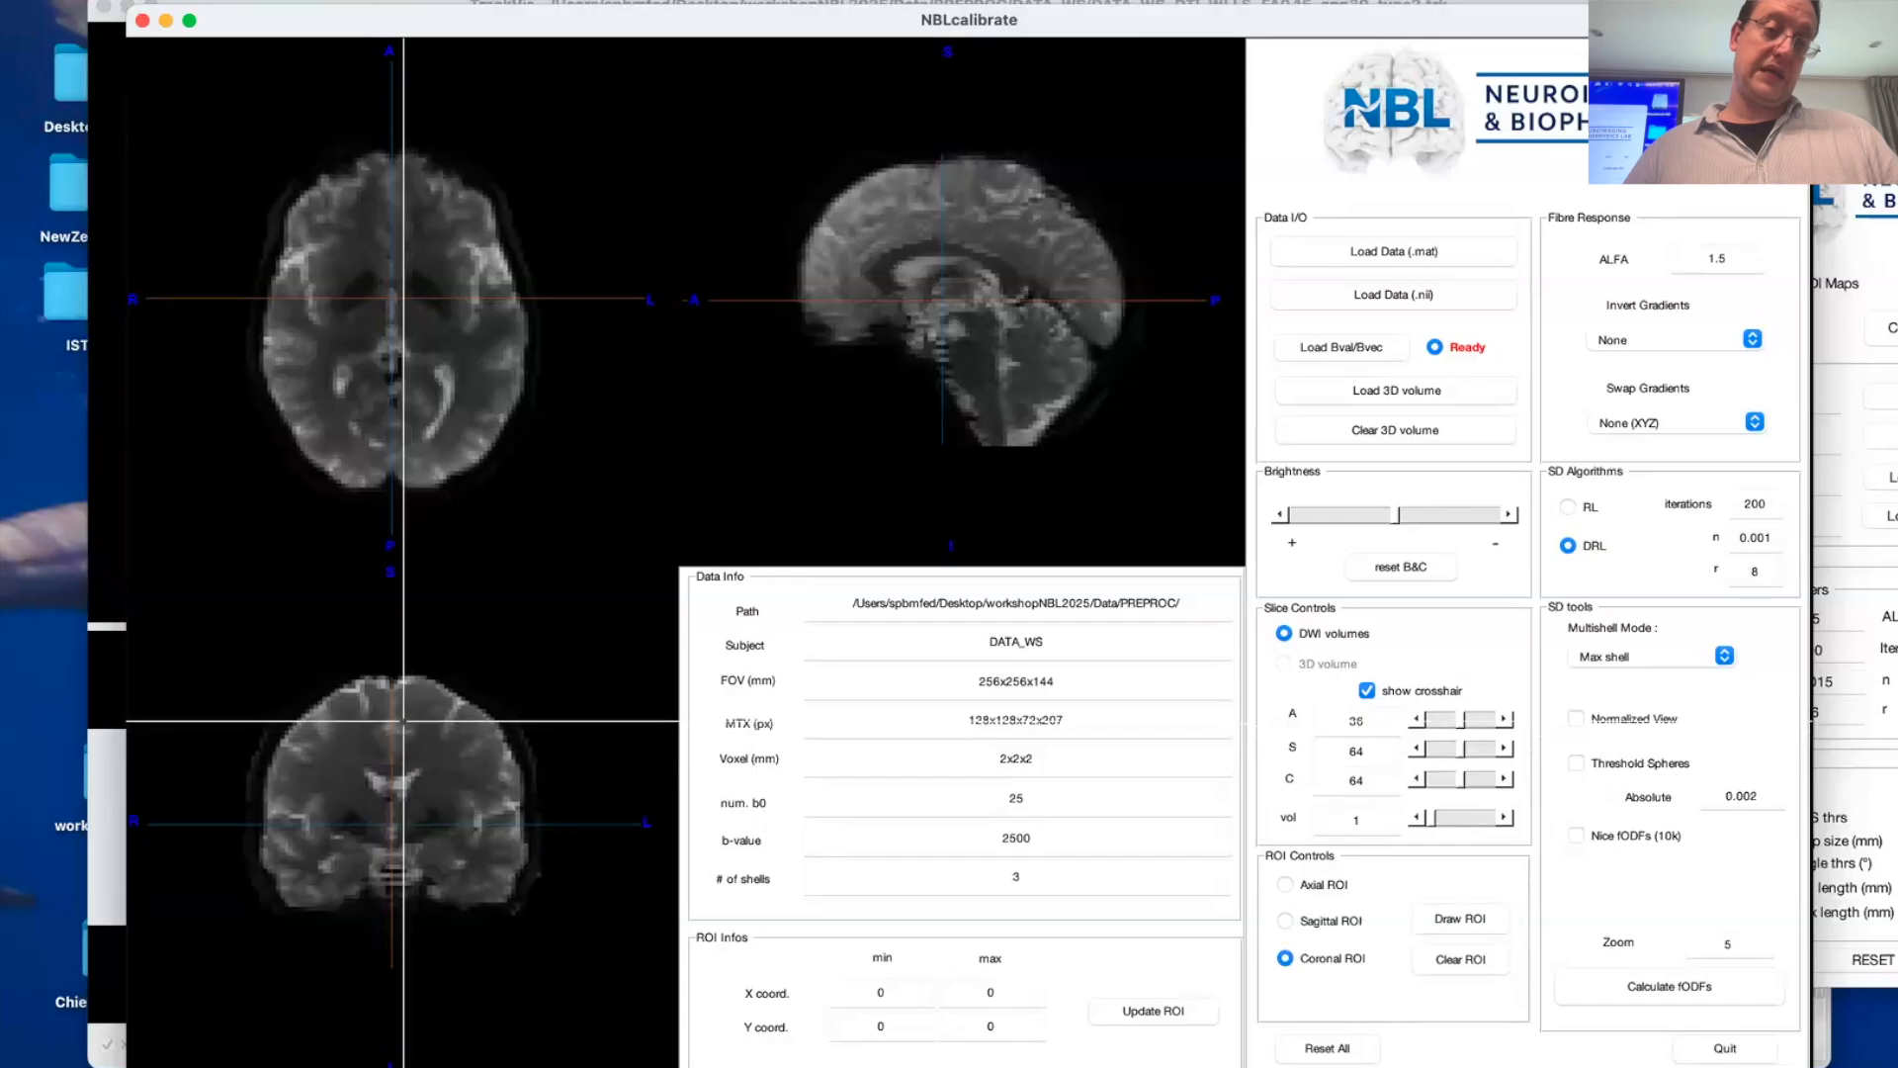
drag(404, 721, 477, 788)
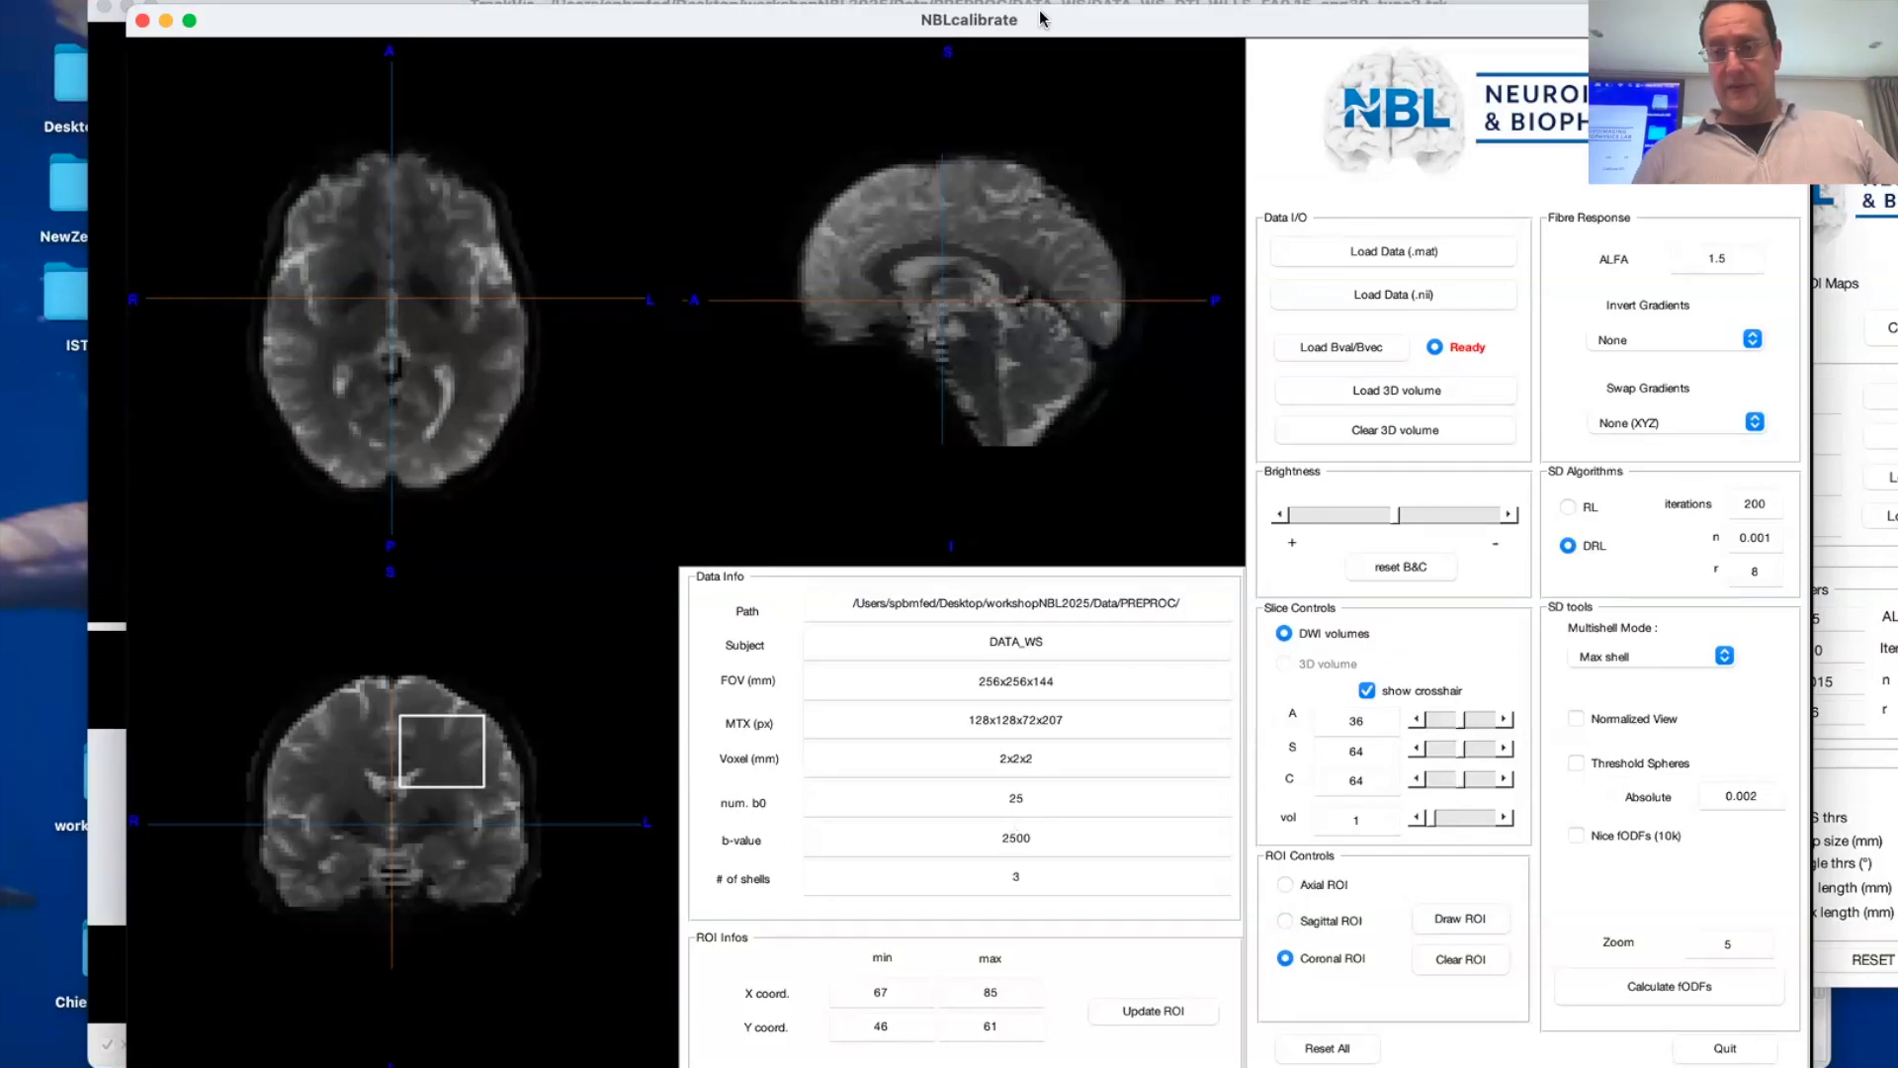
click(1622, 340)
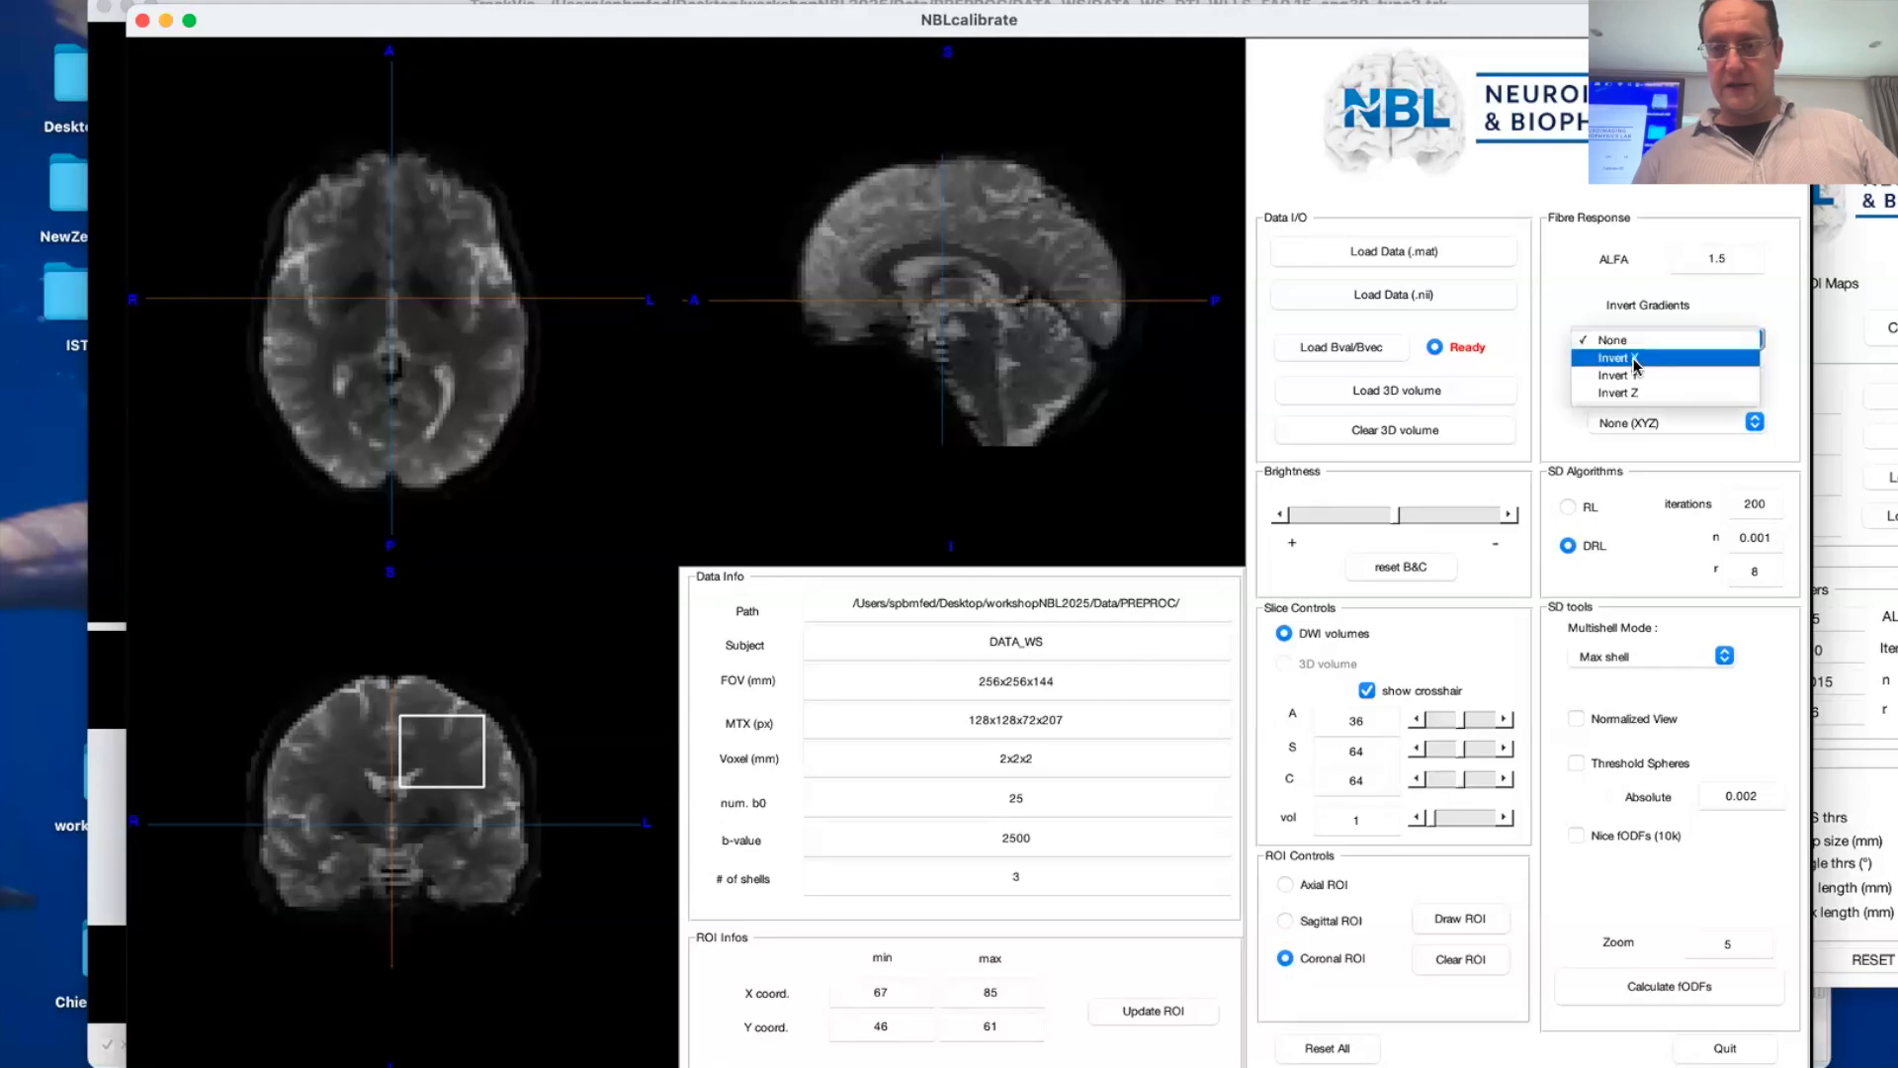
click(1633, 357)
click(1637, 341)
click(1637, 340)
click(1637, 334)
click(1637, 324)
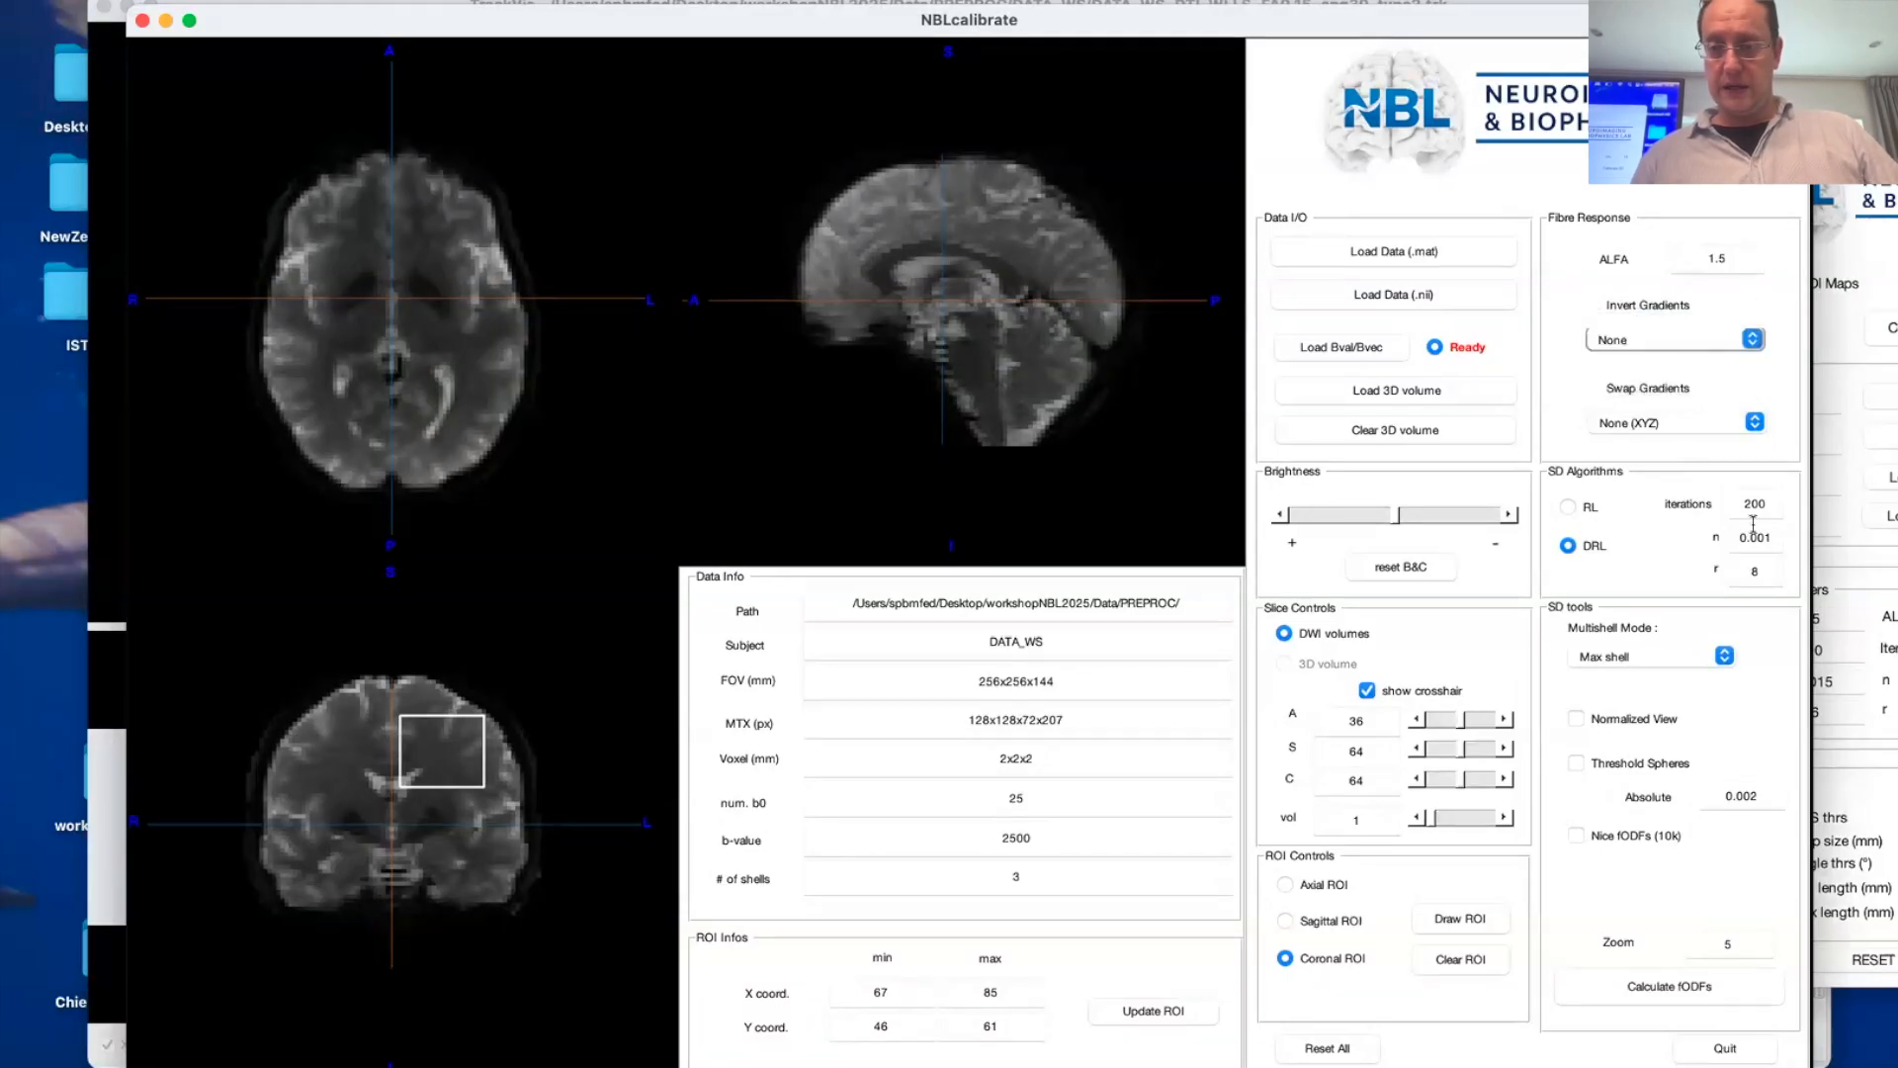
Step: Set the calibration's DRL parameters n to 0.0015 and r to 16
click(1775, 539)
text(5)
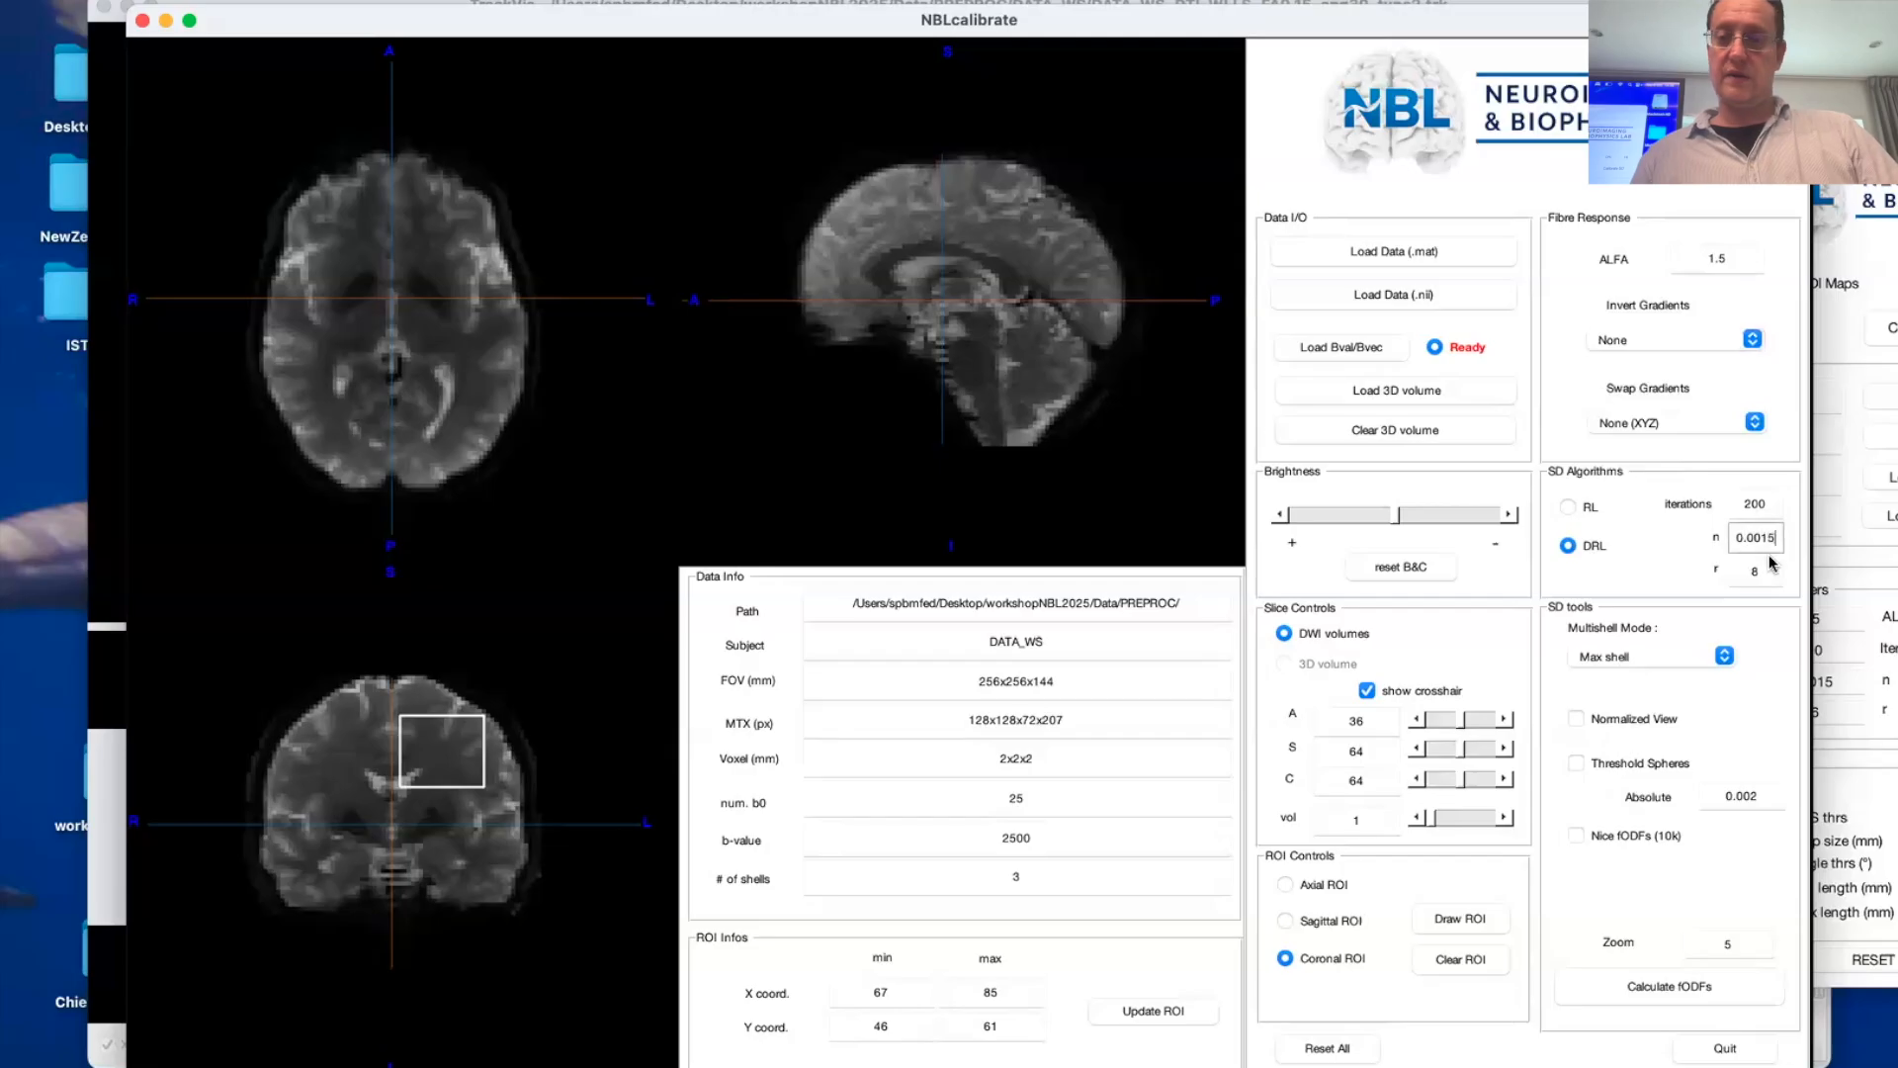
click(1736, 565)
double_click(1731, 561)
text(16)
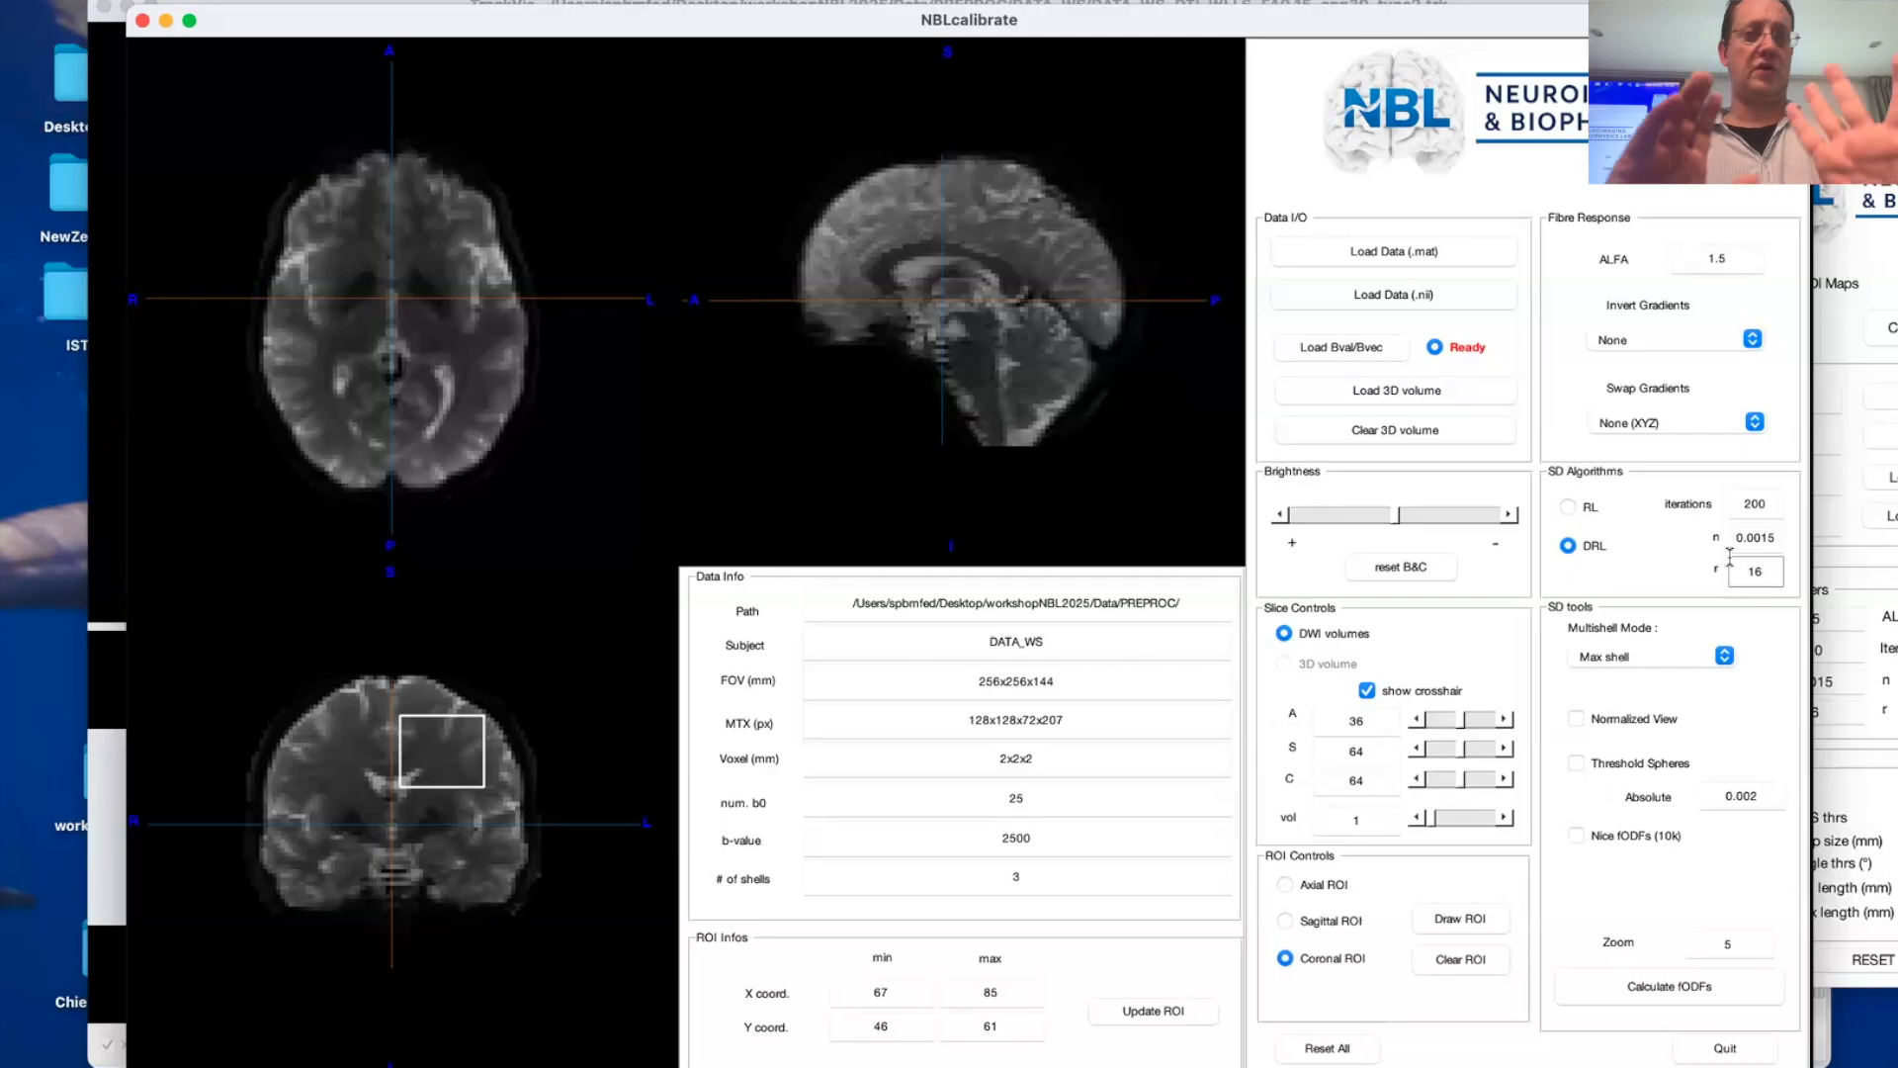
key(Return)
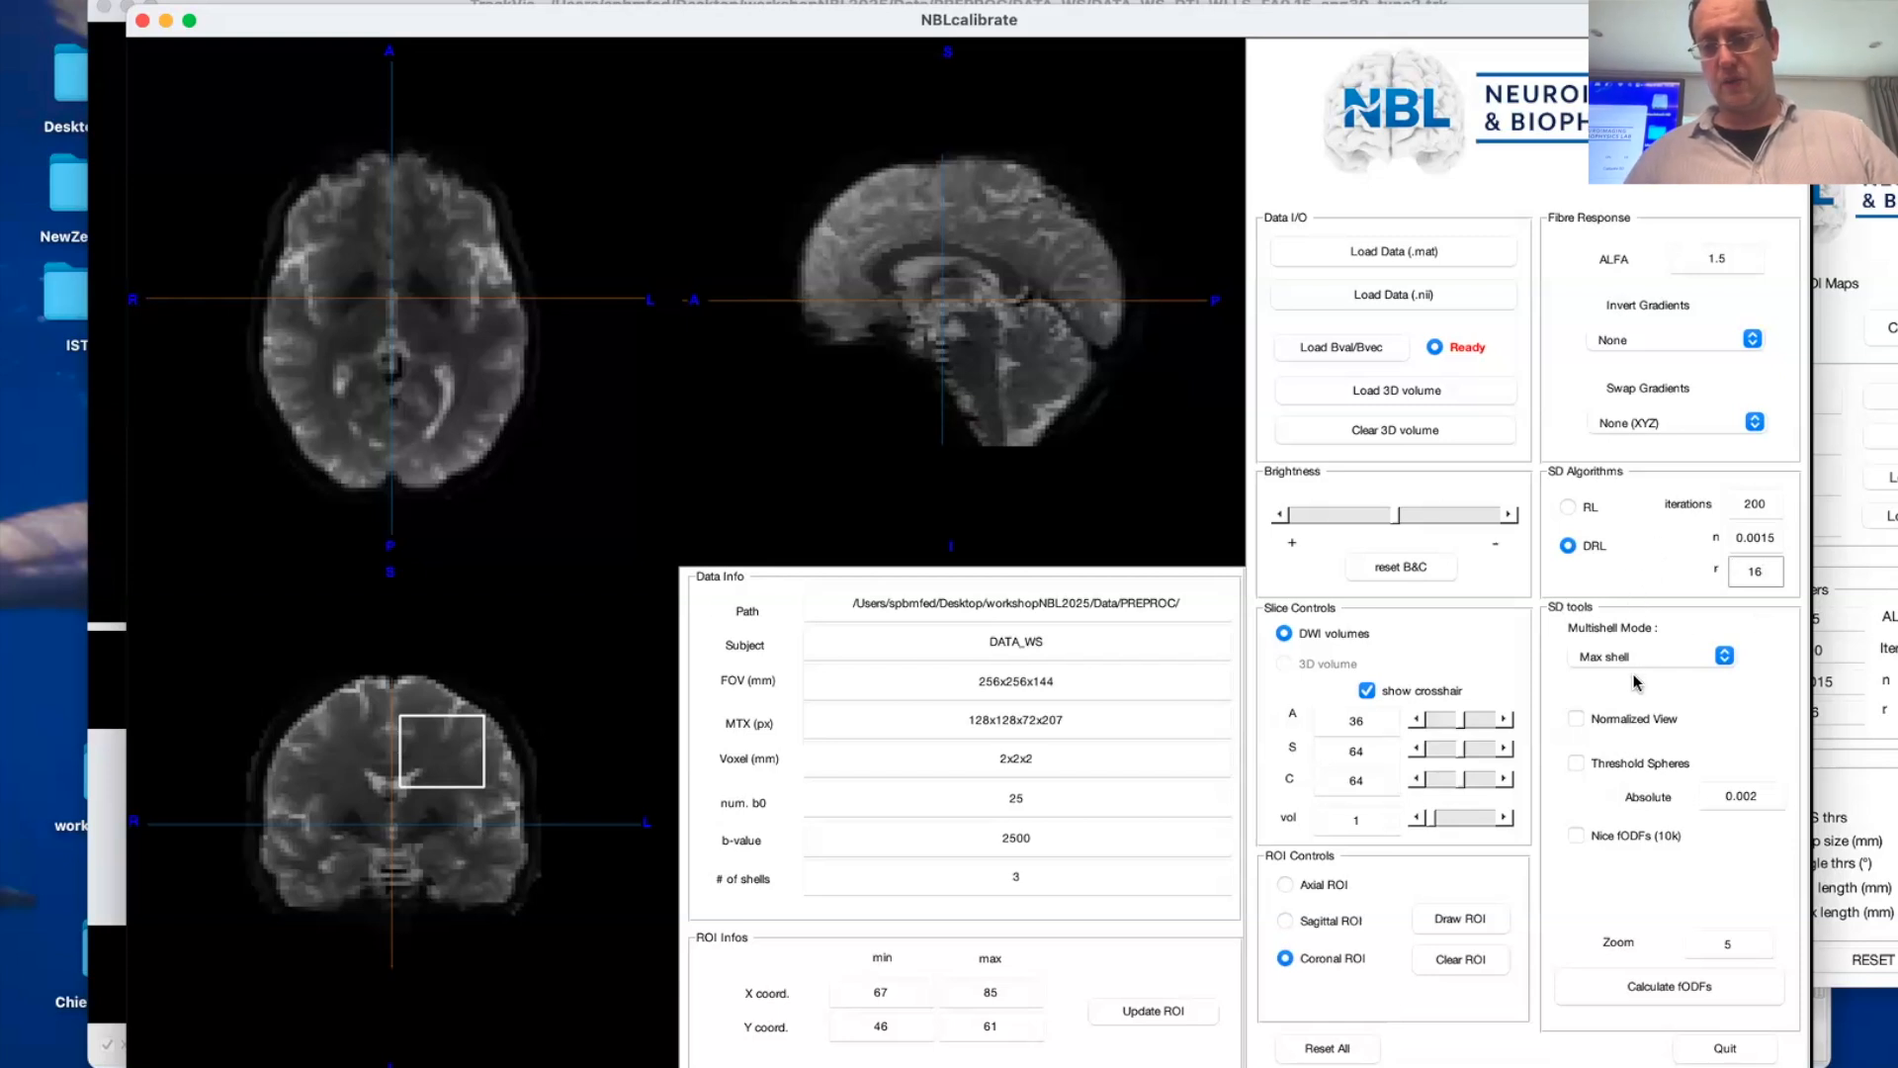
Step: Calculate the ROI's fODFs with Threshold Spheres enabled and no gradient inversion, and enlarge the resulting figure
click(1576, 763)
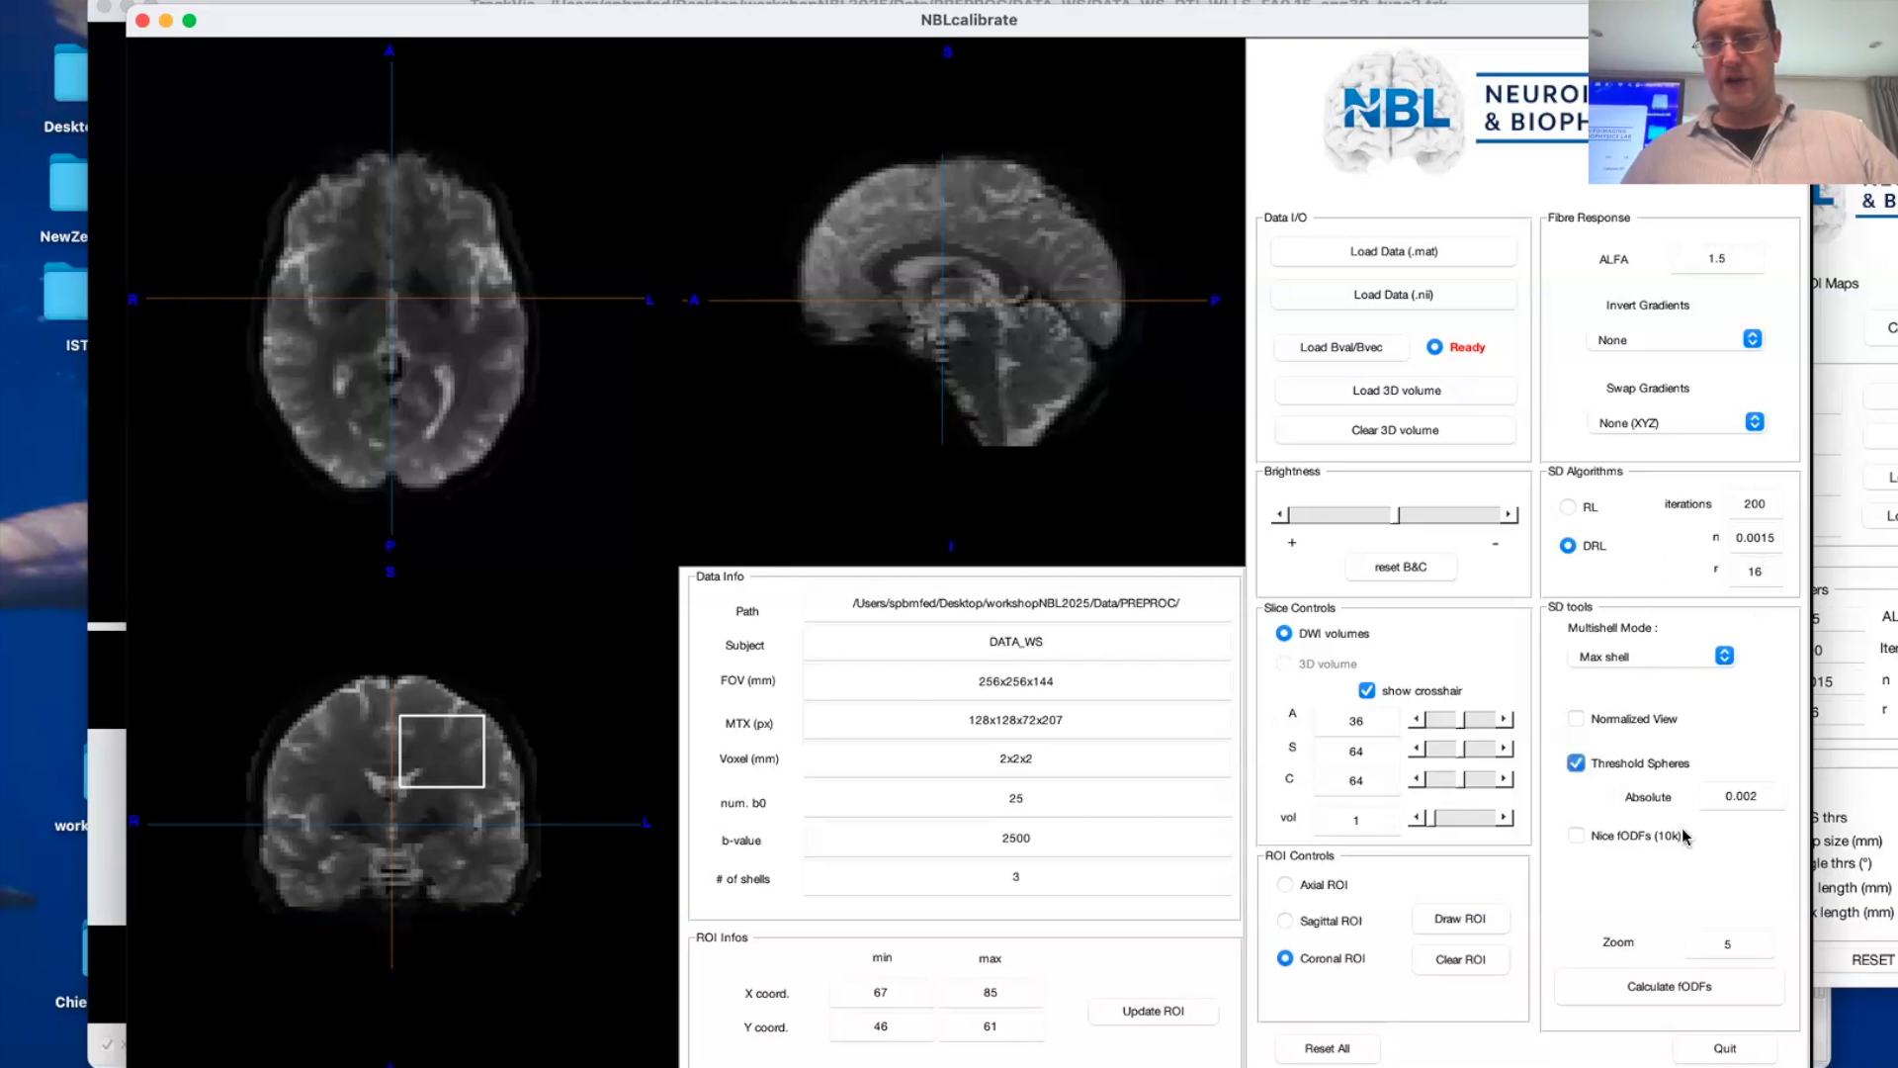
click(1757, 795)
click(1661, 985)
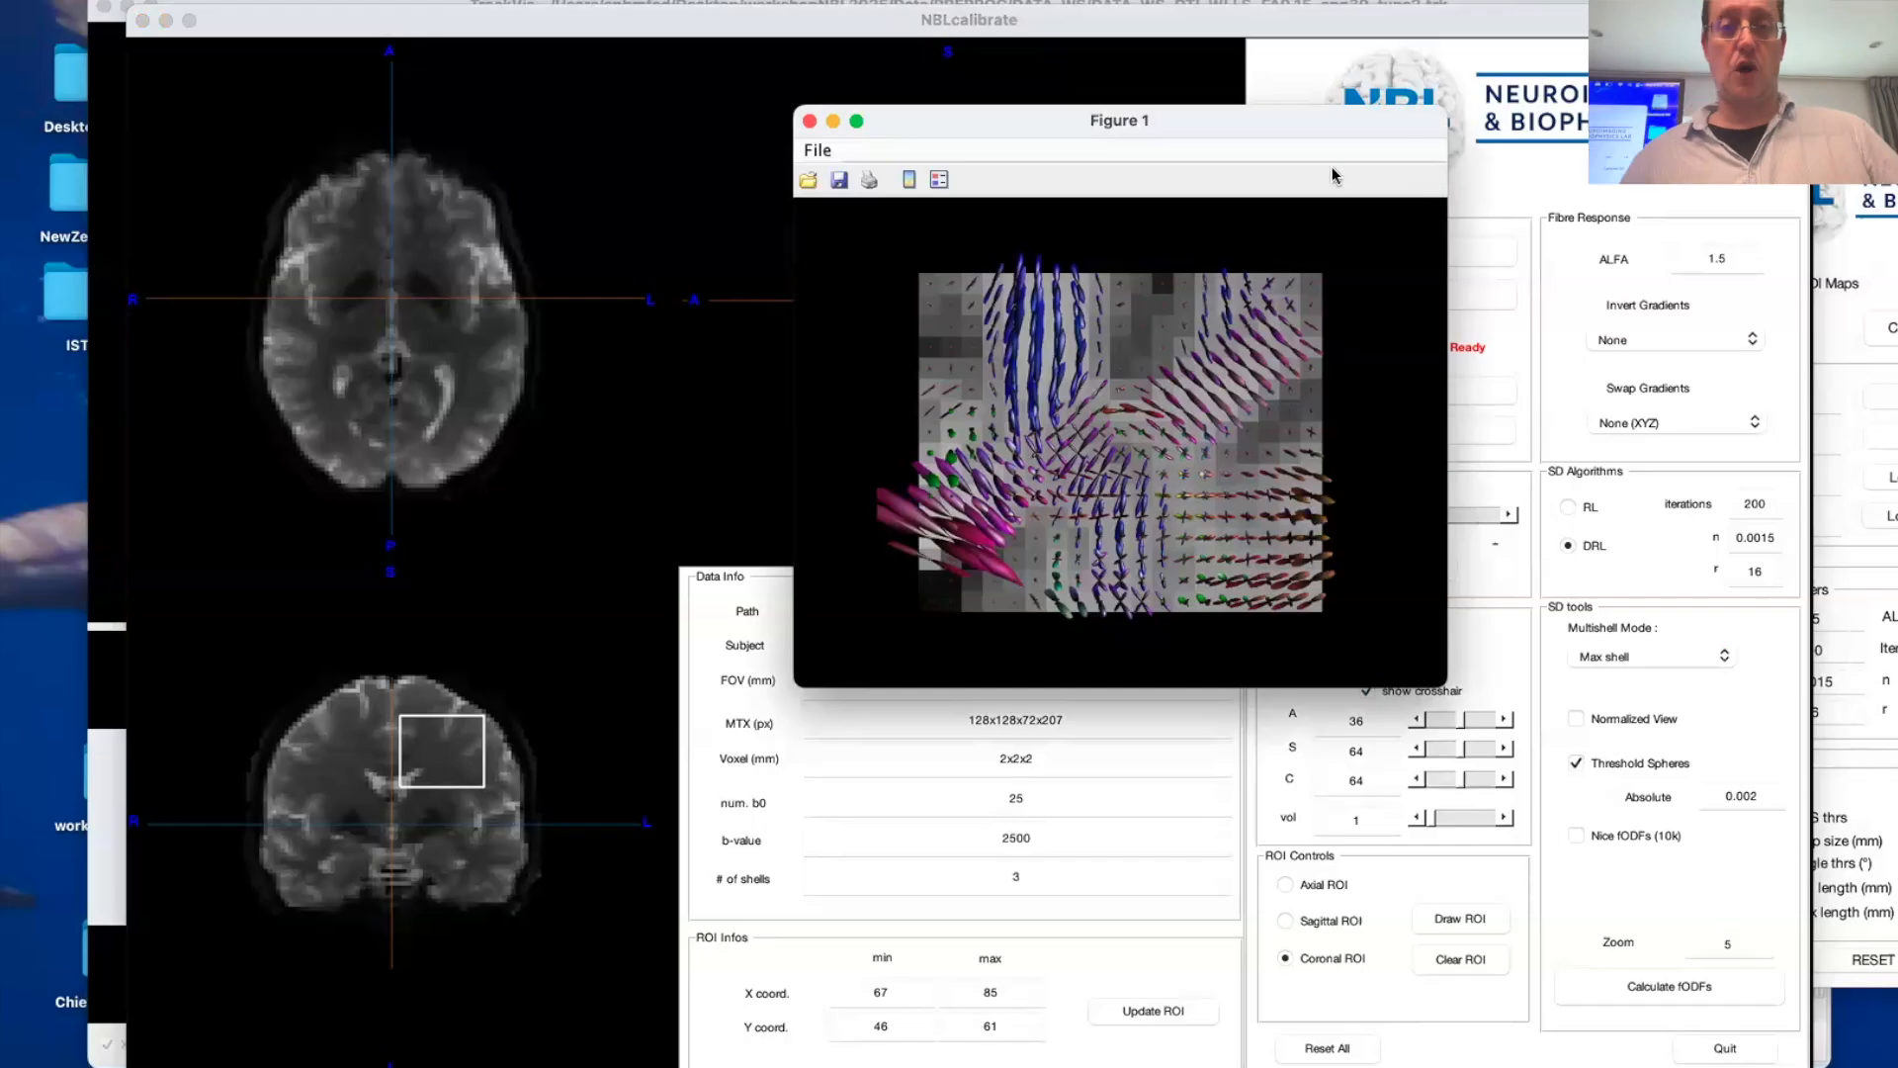
drag(944, 123, 571, 20)
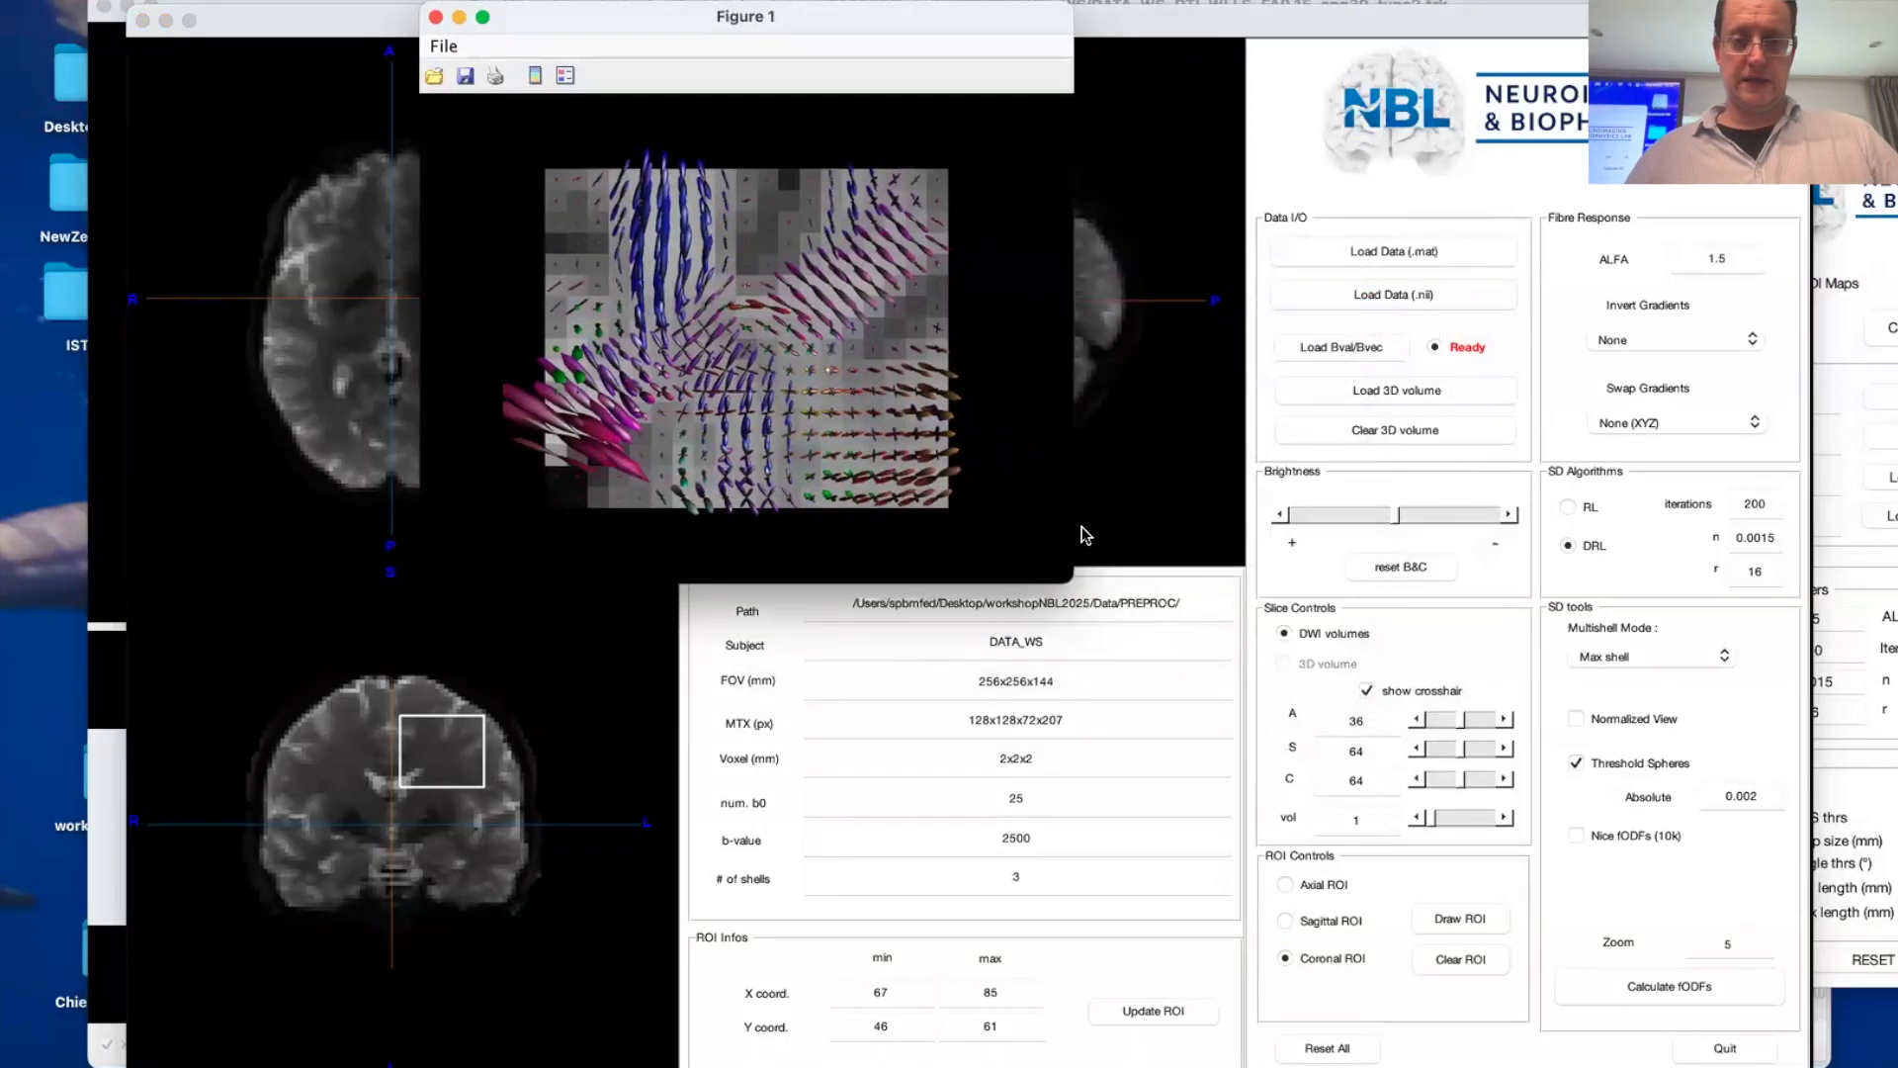
drag(1066, 575, 1725, 1067)
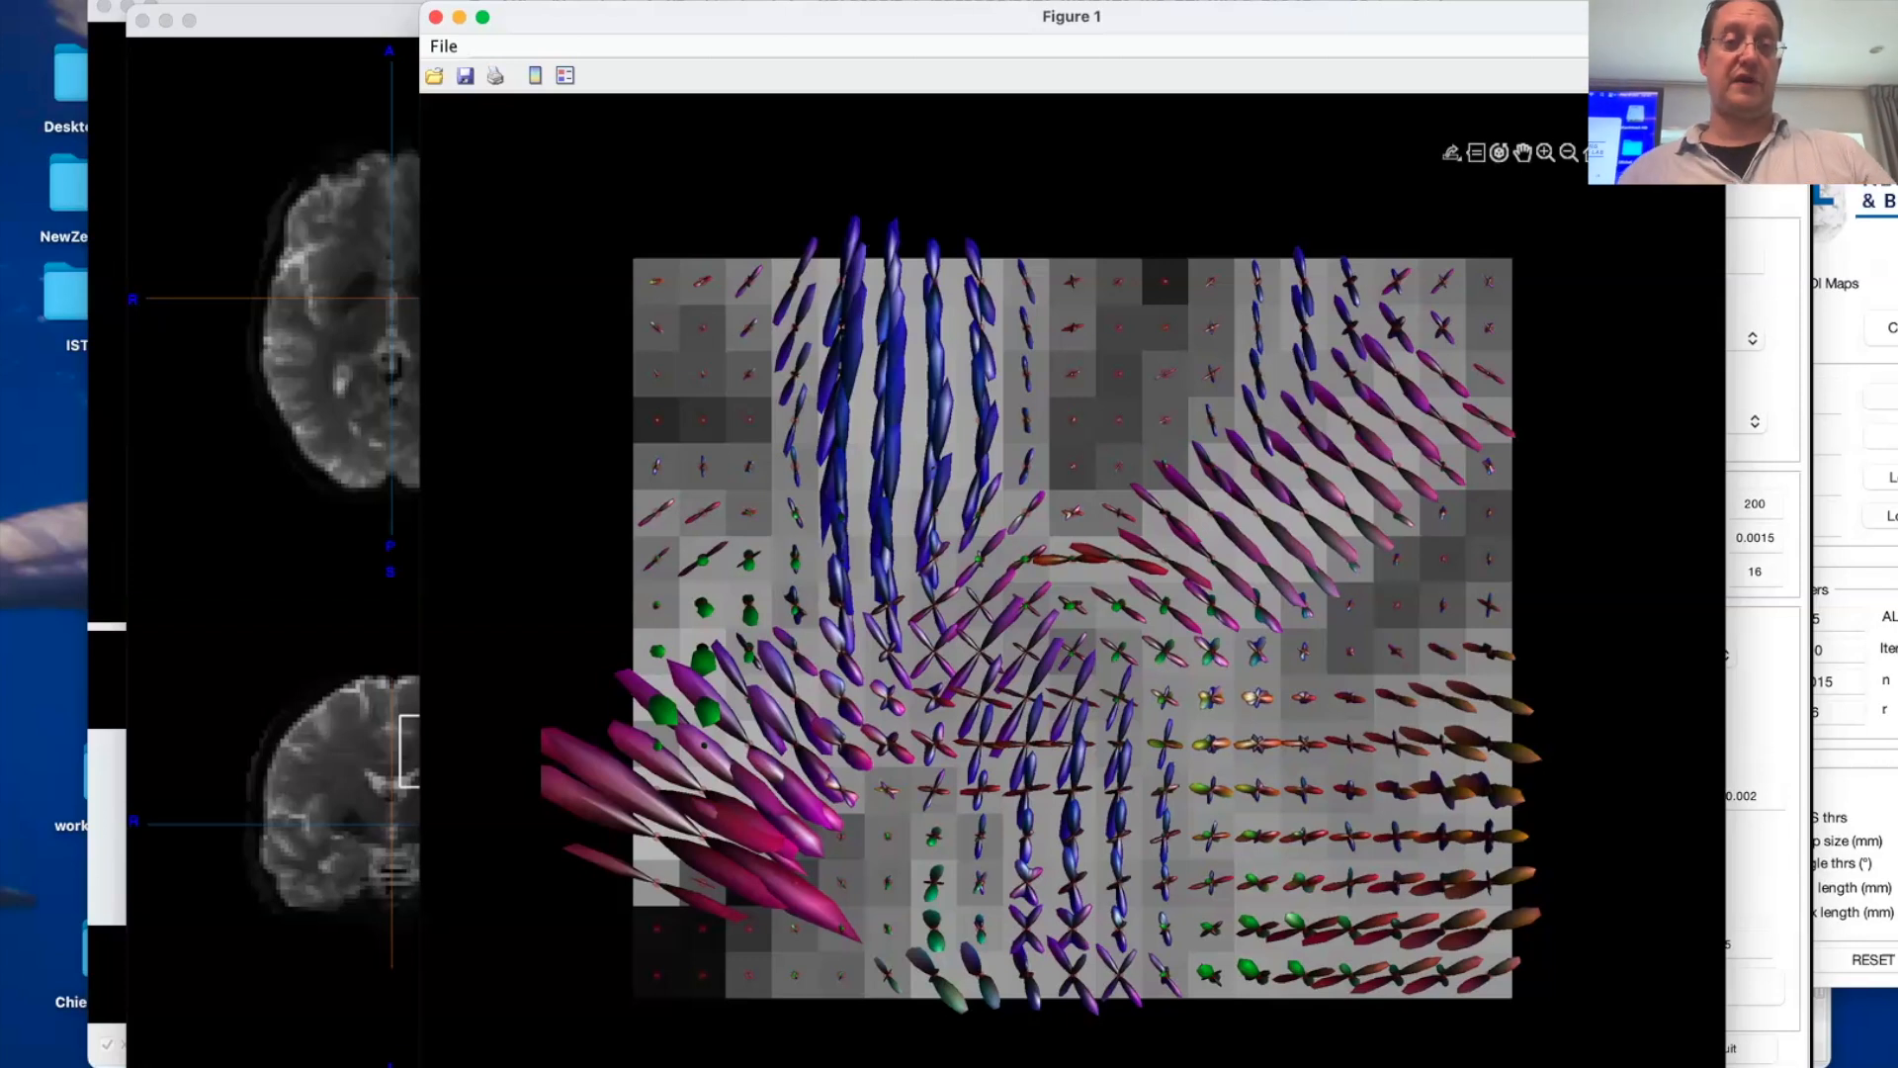
drag(1444, 30, 1046, 88)
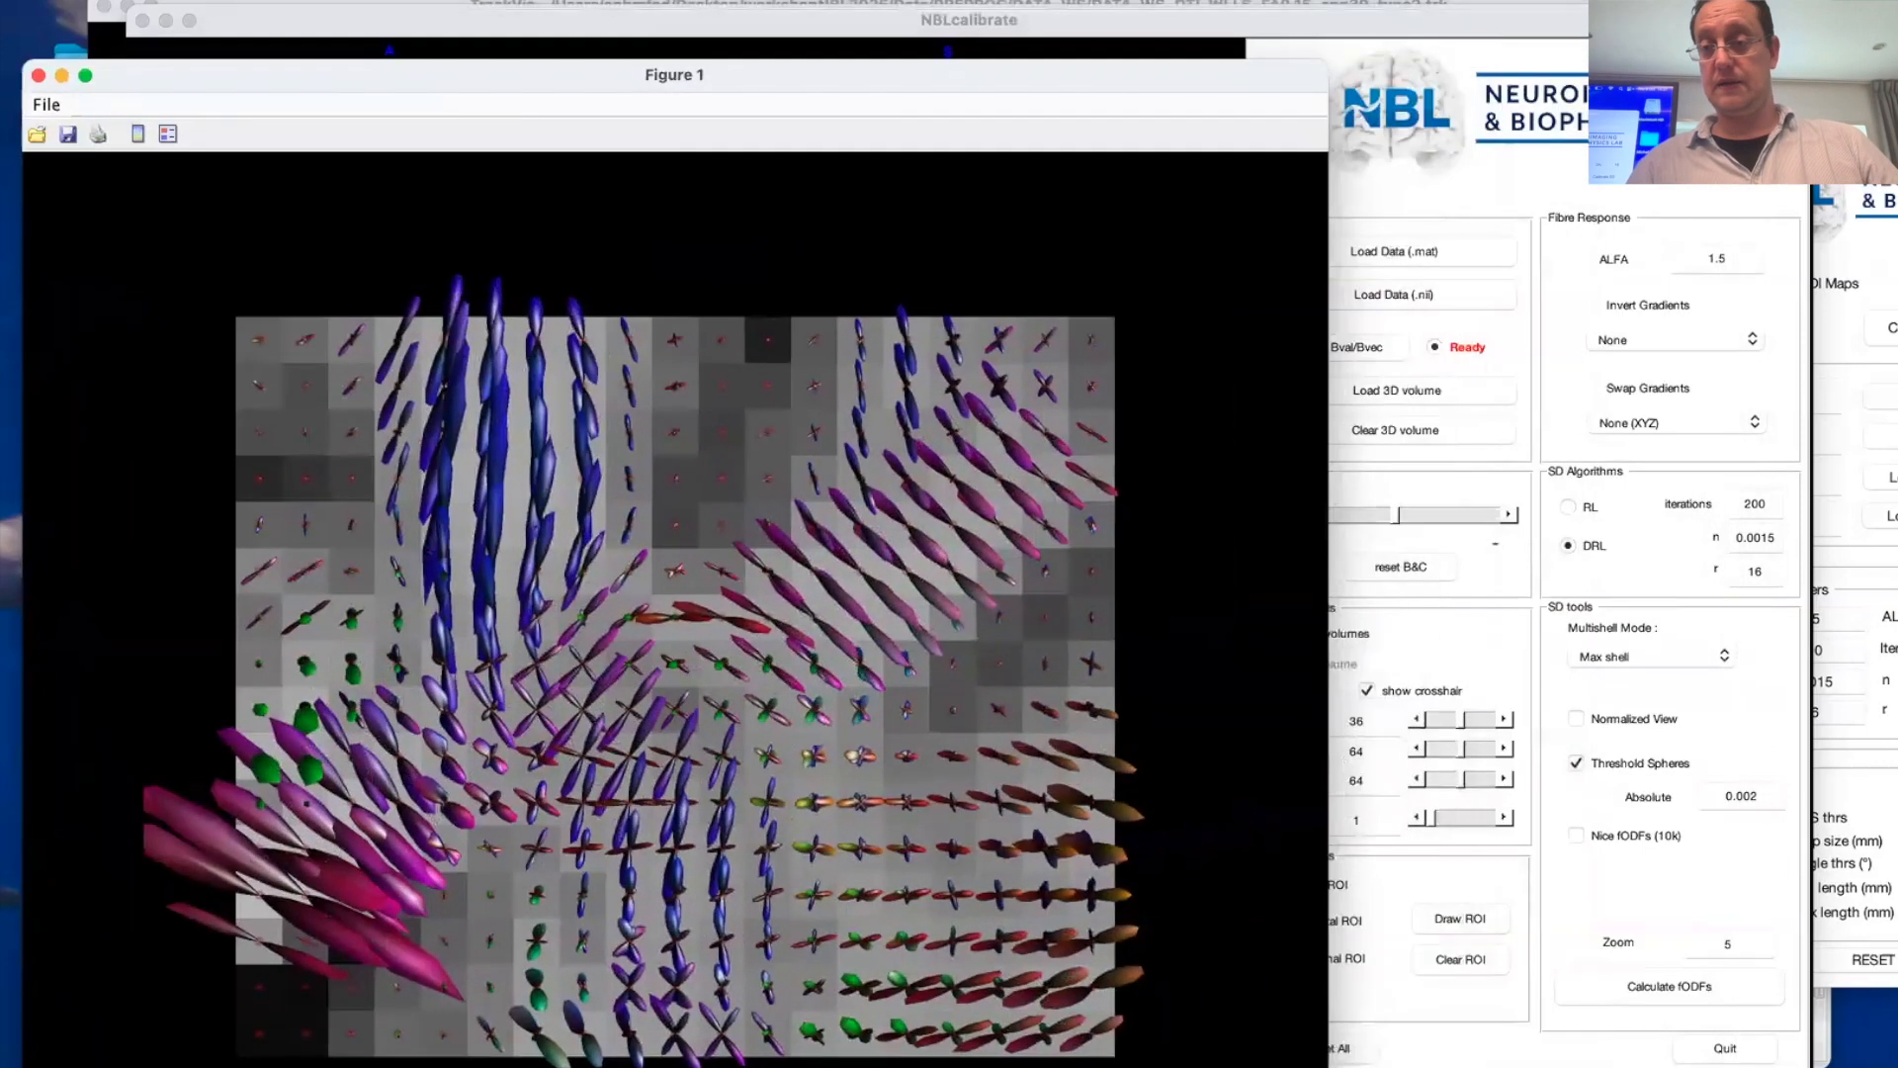
Step: Set gradient inversion to Invert X, recalculate the ROI's fODFs and enlarge the new figure
click(1665, 340)
click(1657, 360)
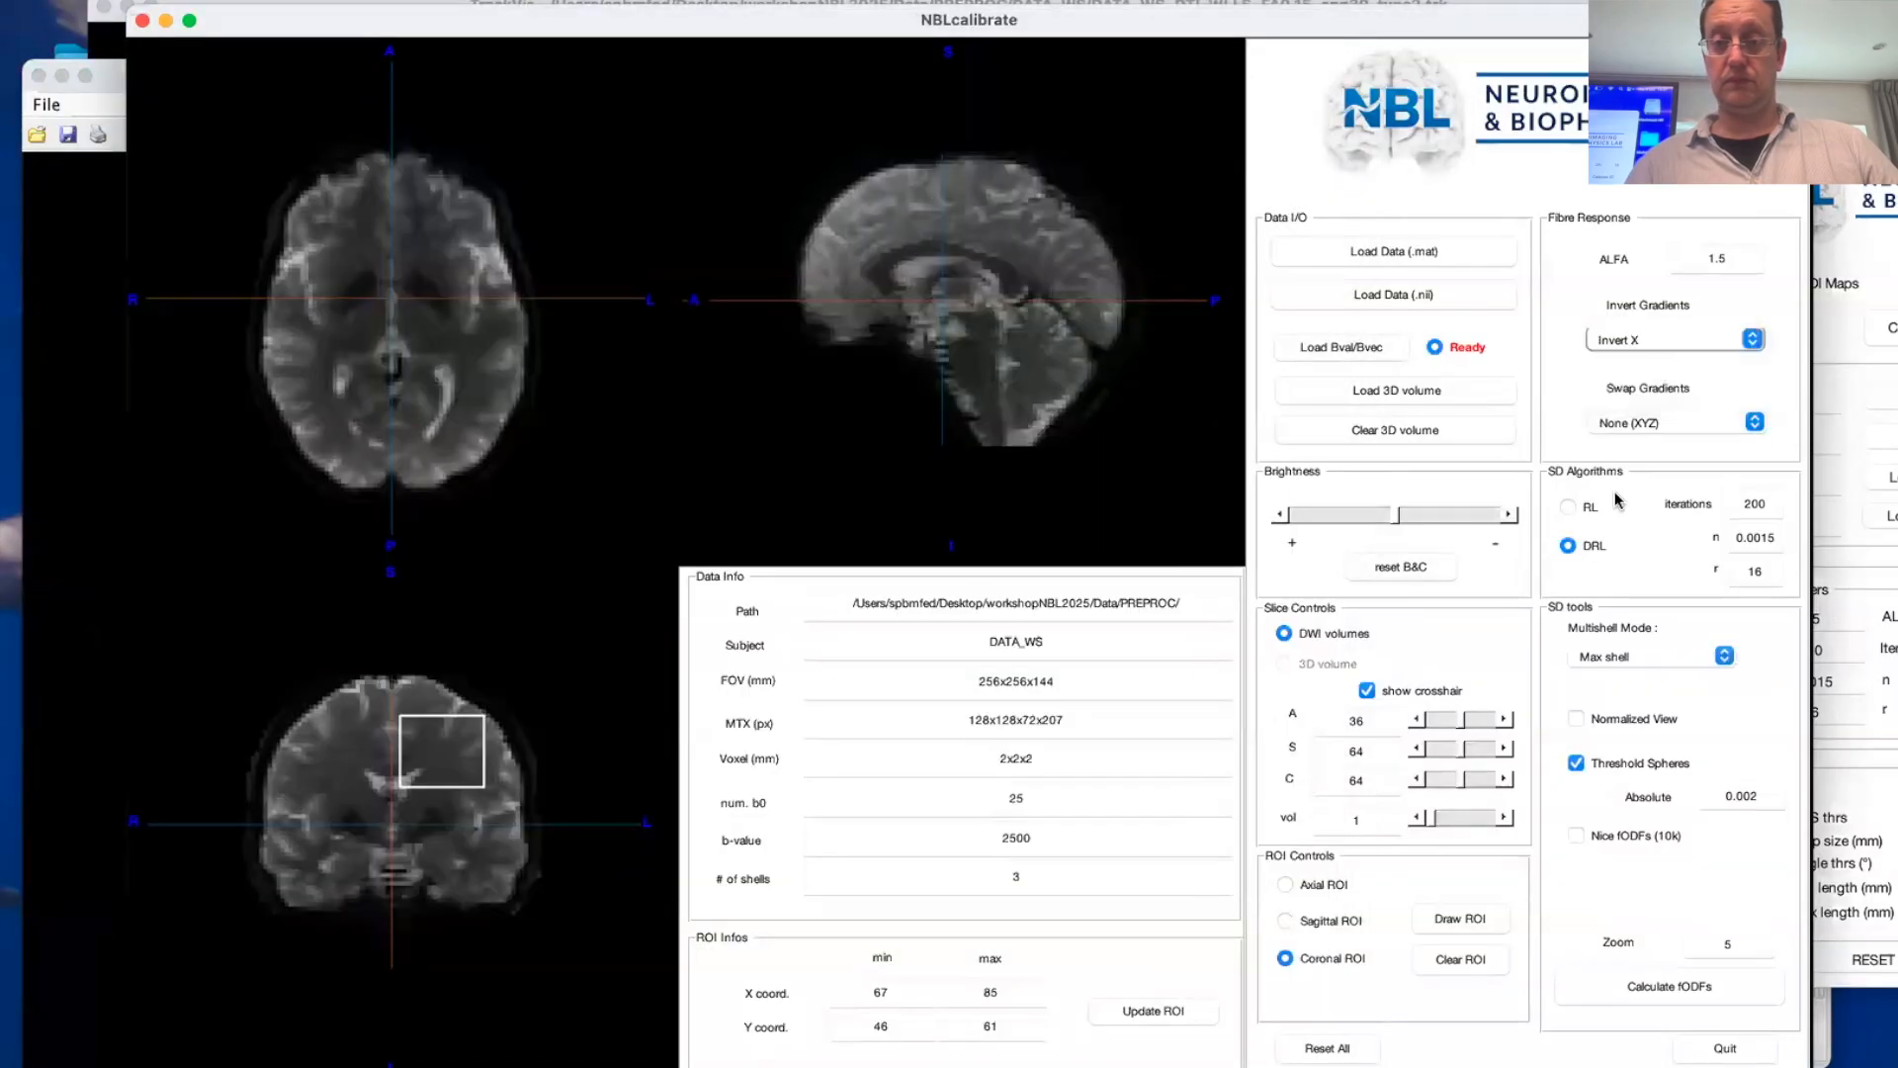
click(1657, 987)
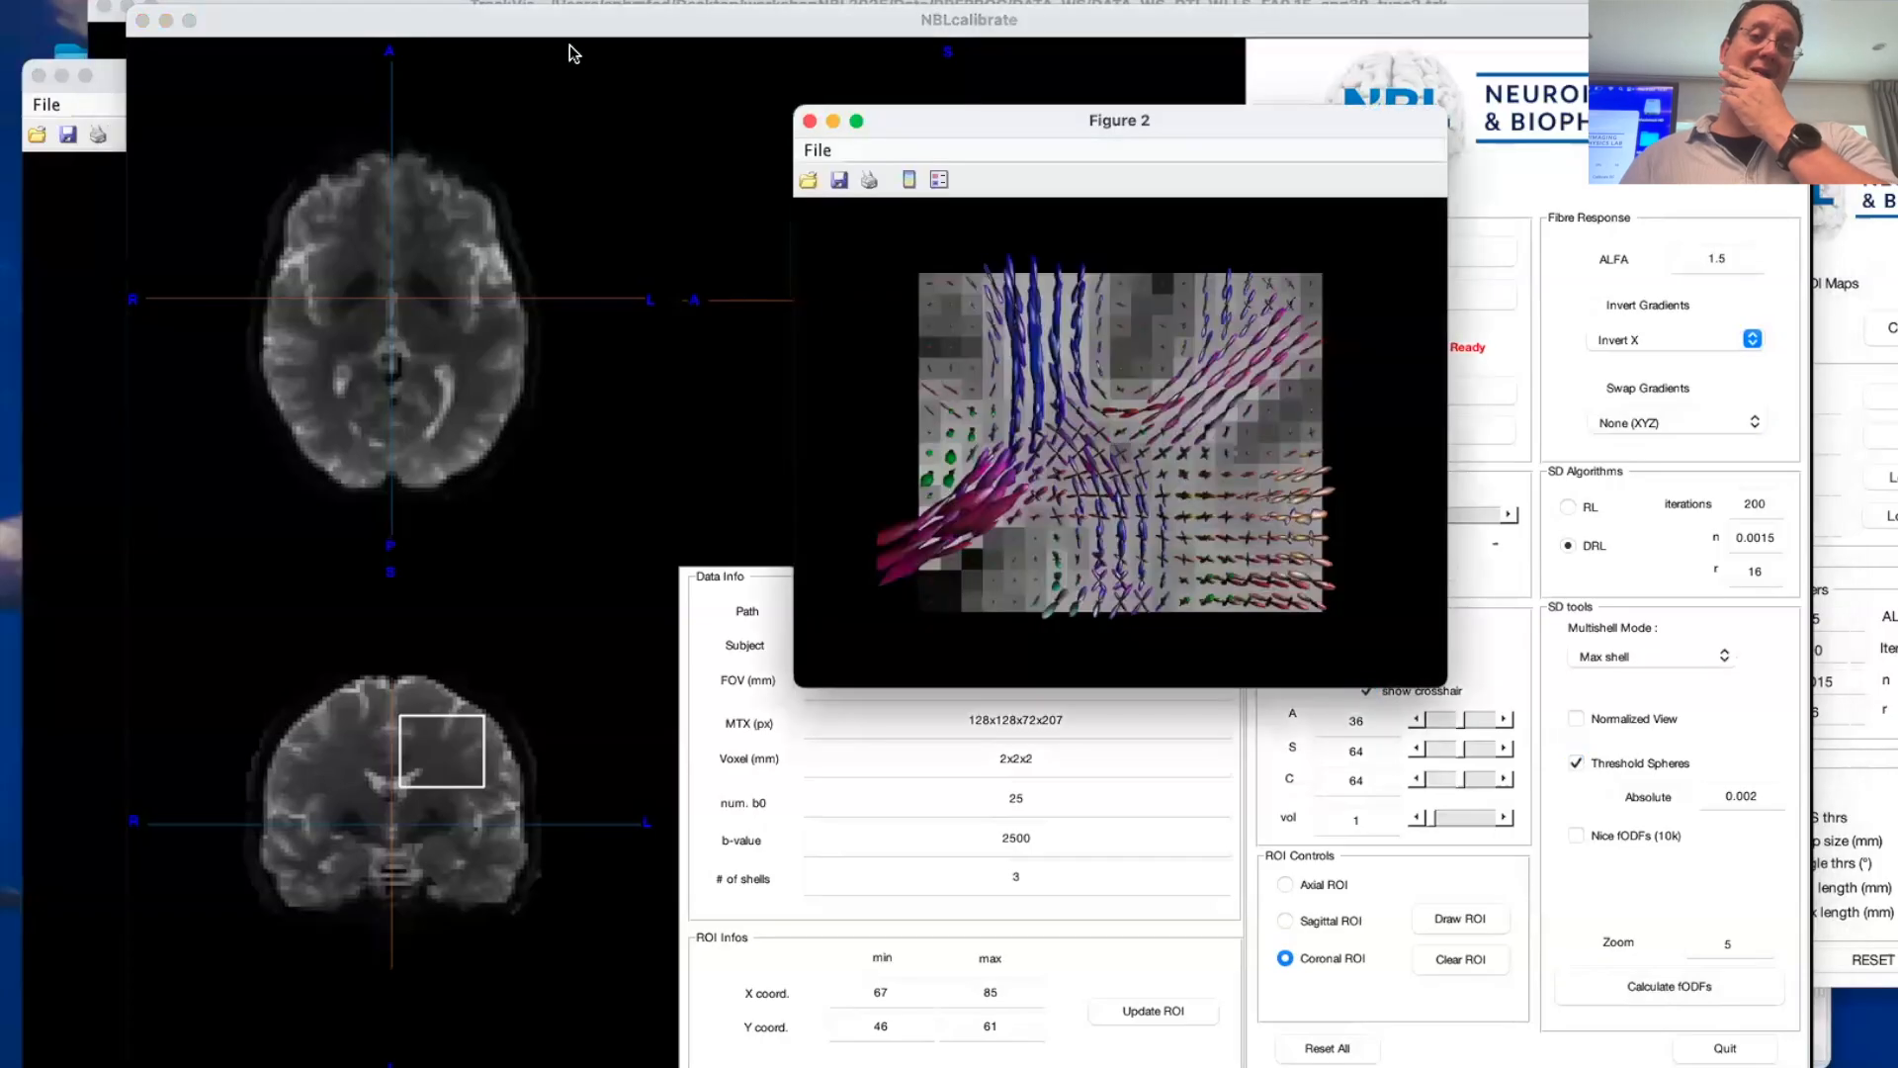
drag(1038, 120, 906, 25)
drag(1315, 591, 1897, 1067)
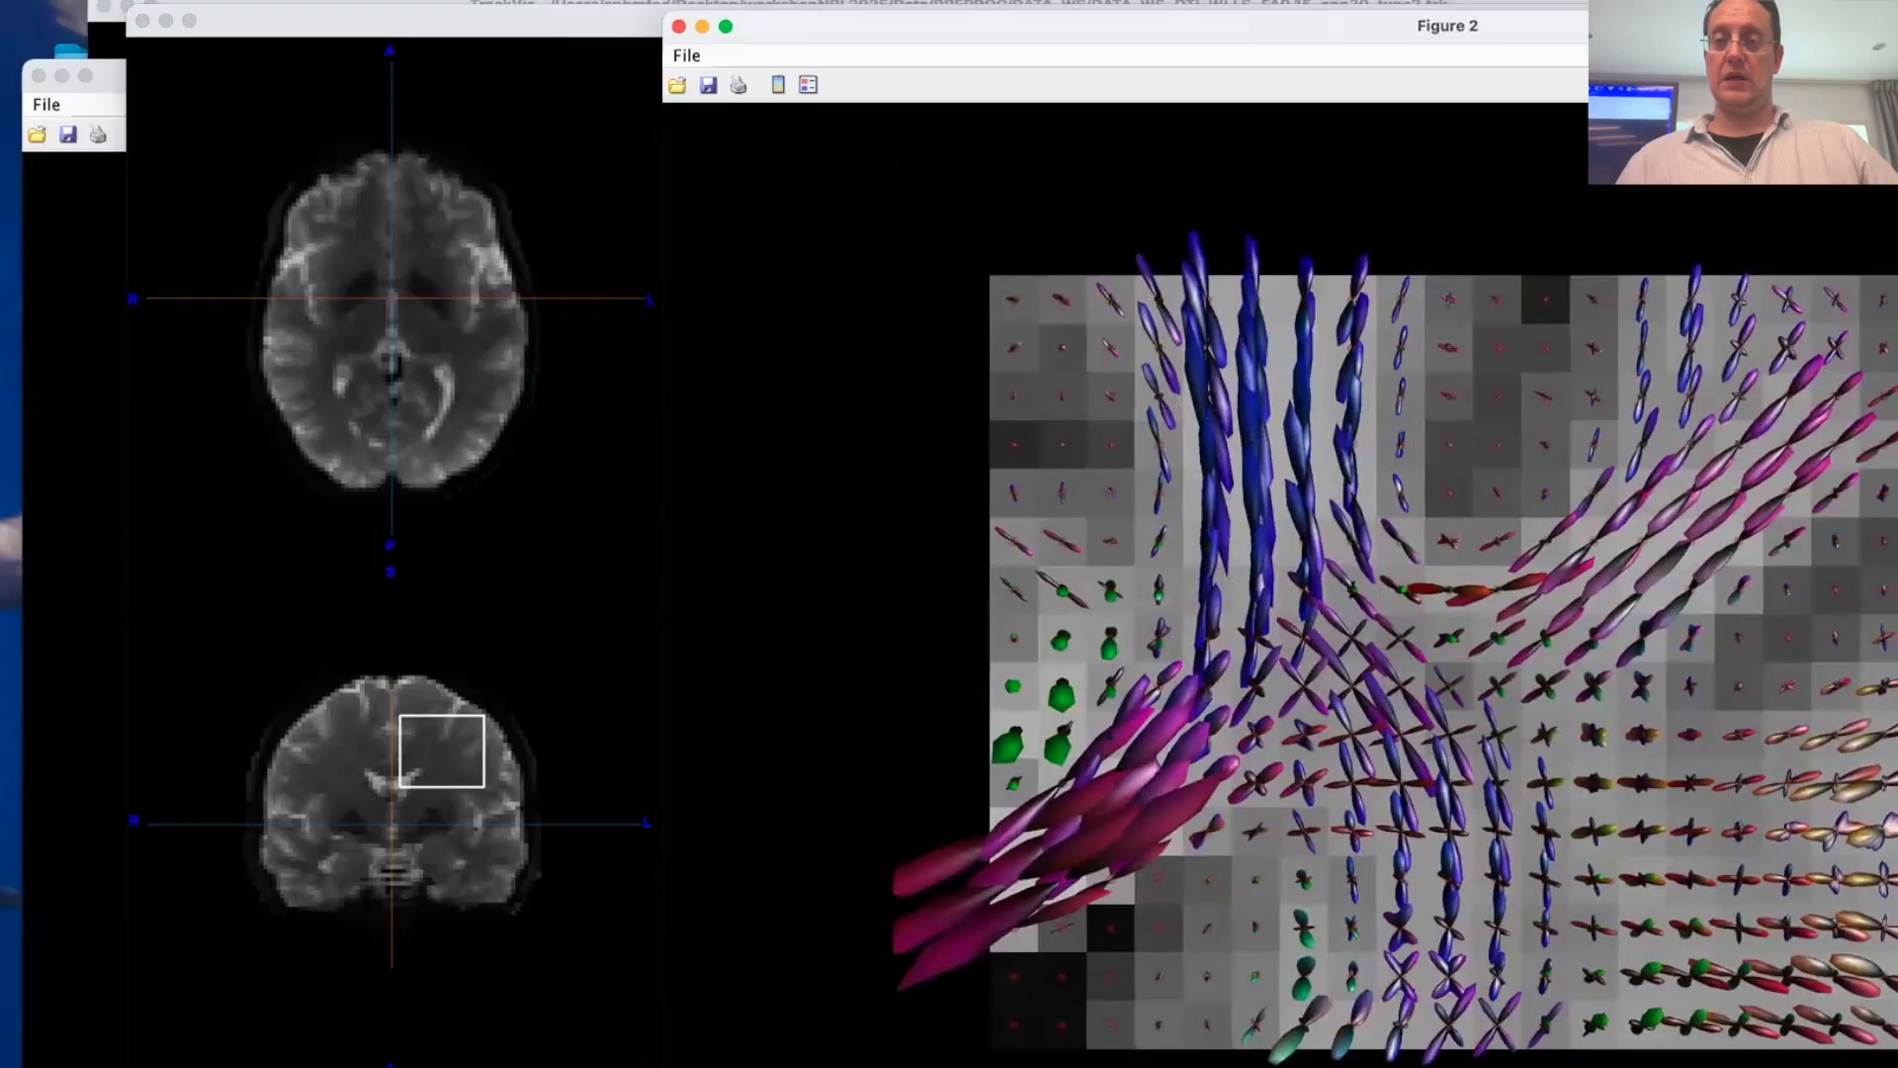
Step: Place the two fODF figures side by side and rotate the Invert X one to compare fibre orientations
click(78, 255)
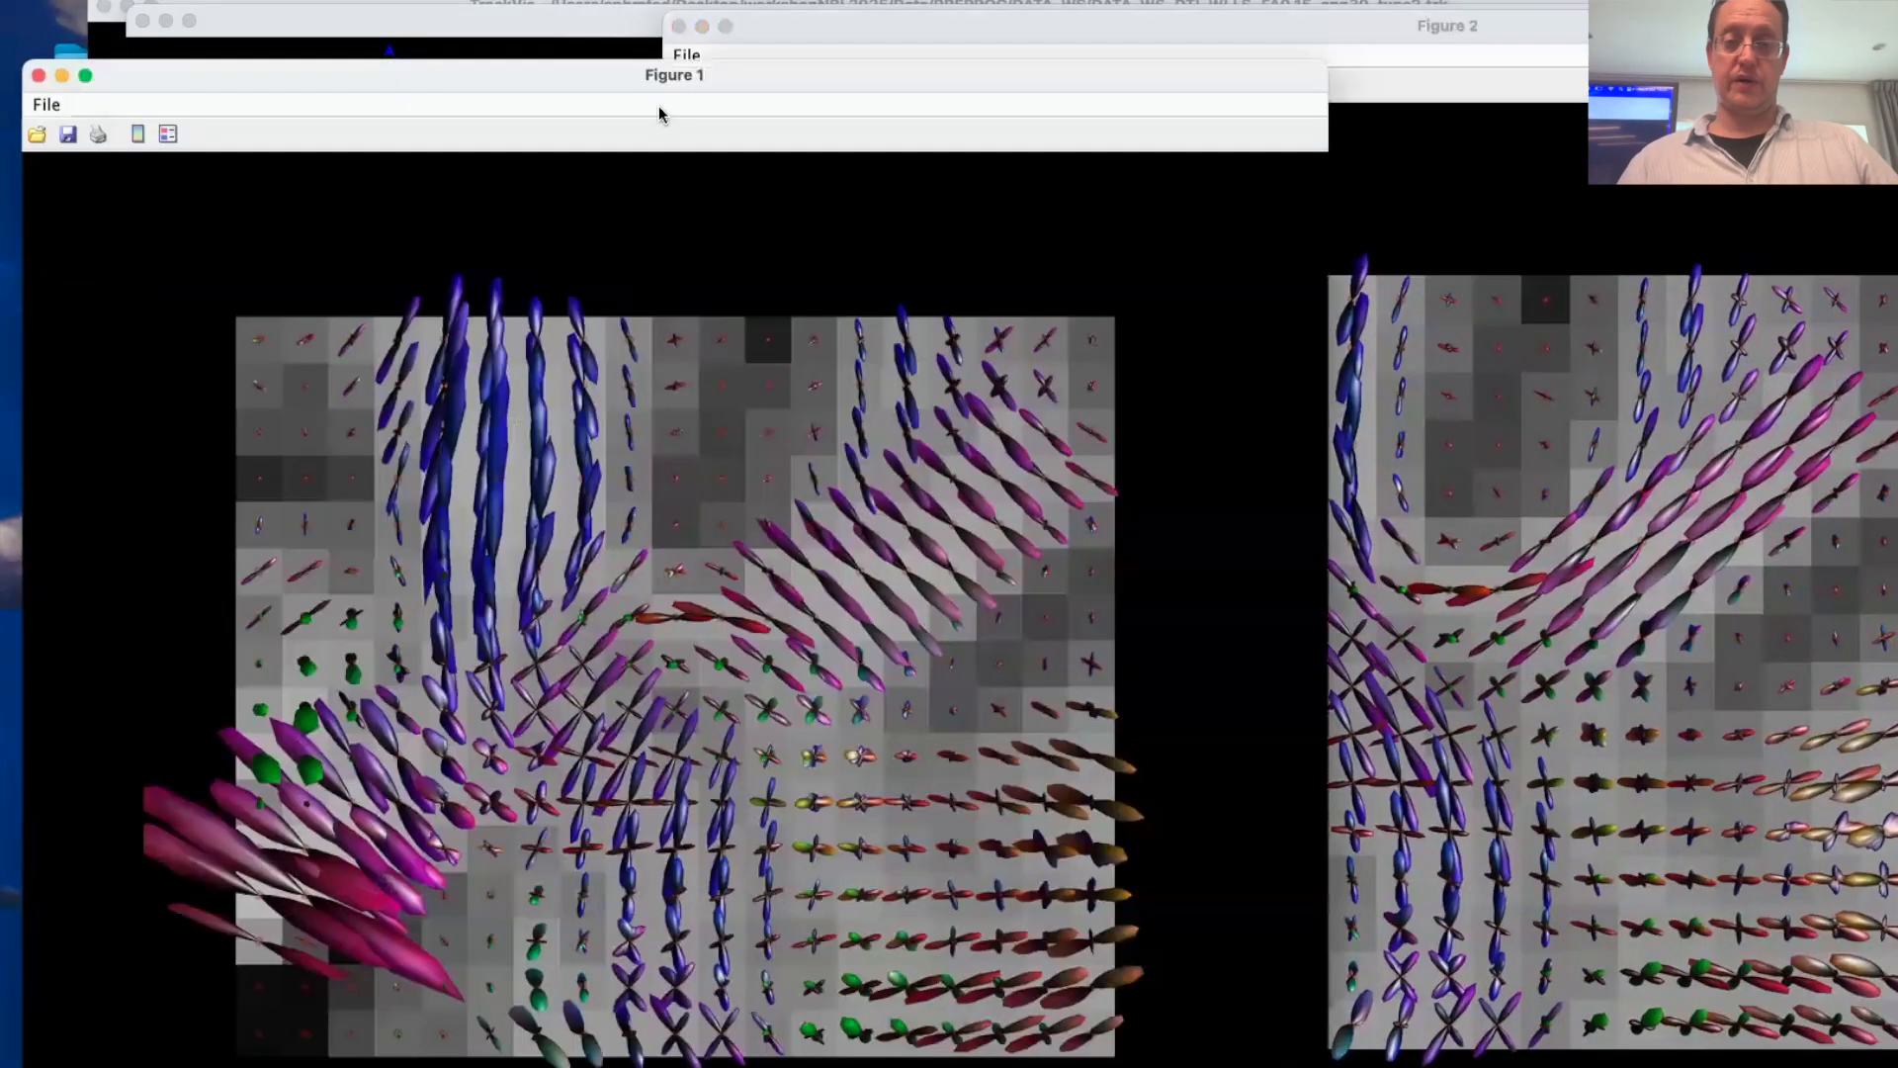
drag(734, 72, 523, 1)
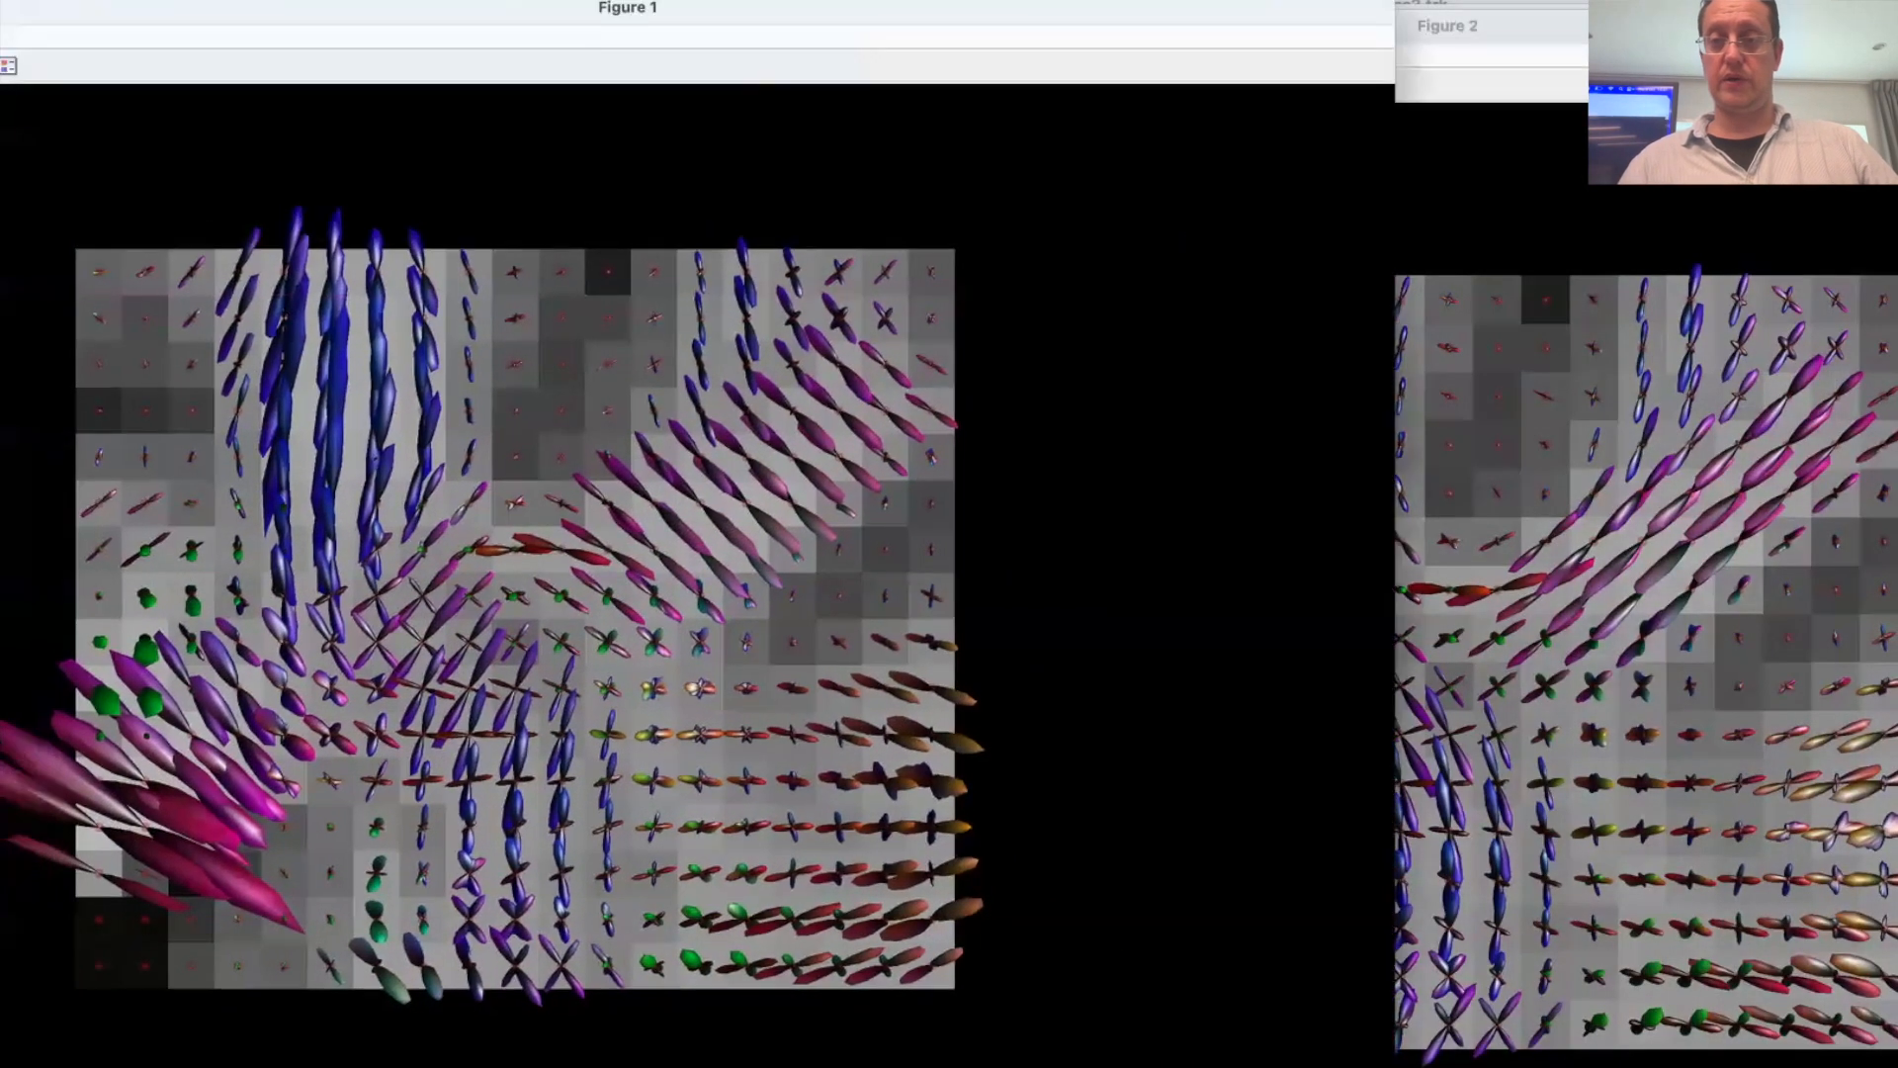
drag(1305, 2, 723, 16)
drag(1548, 18, 1495, 24)
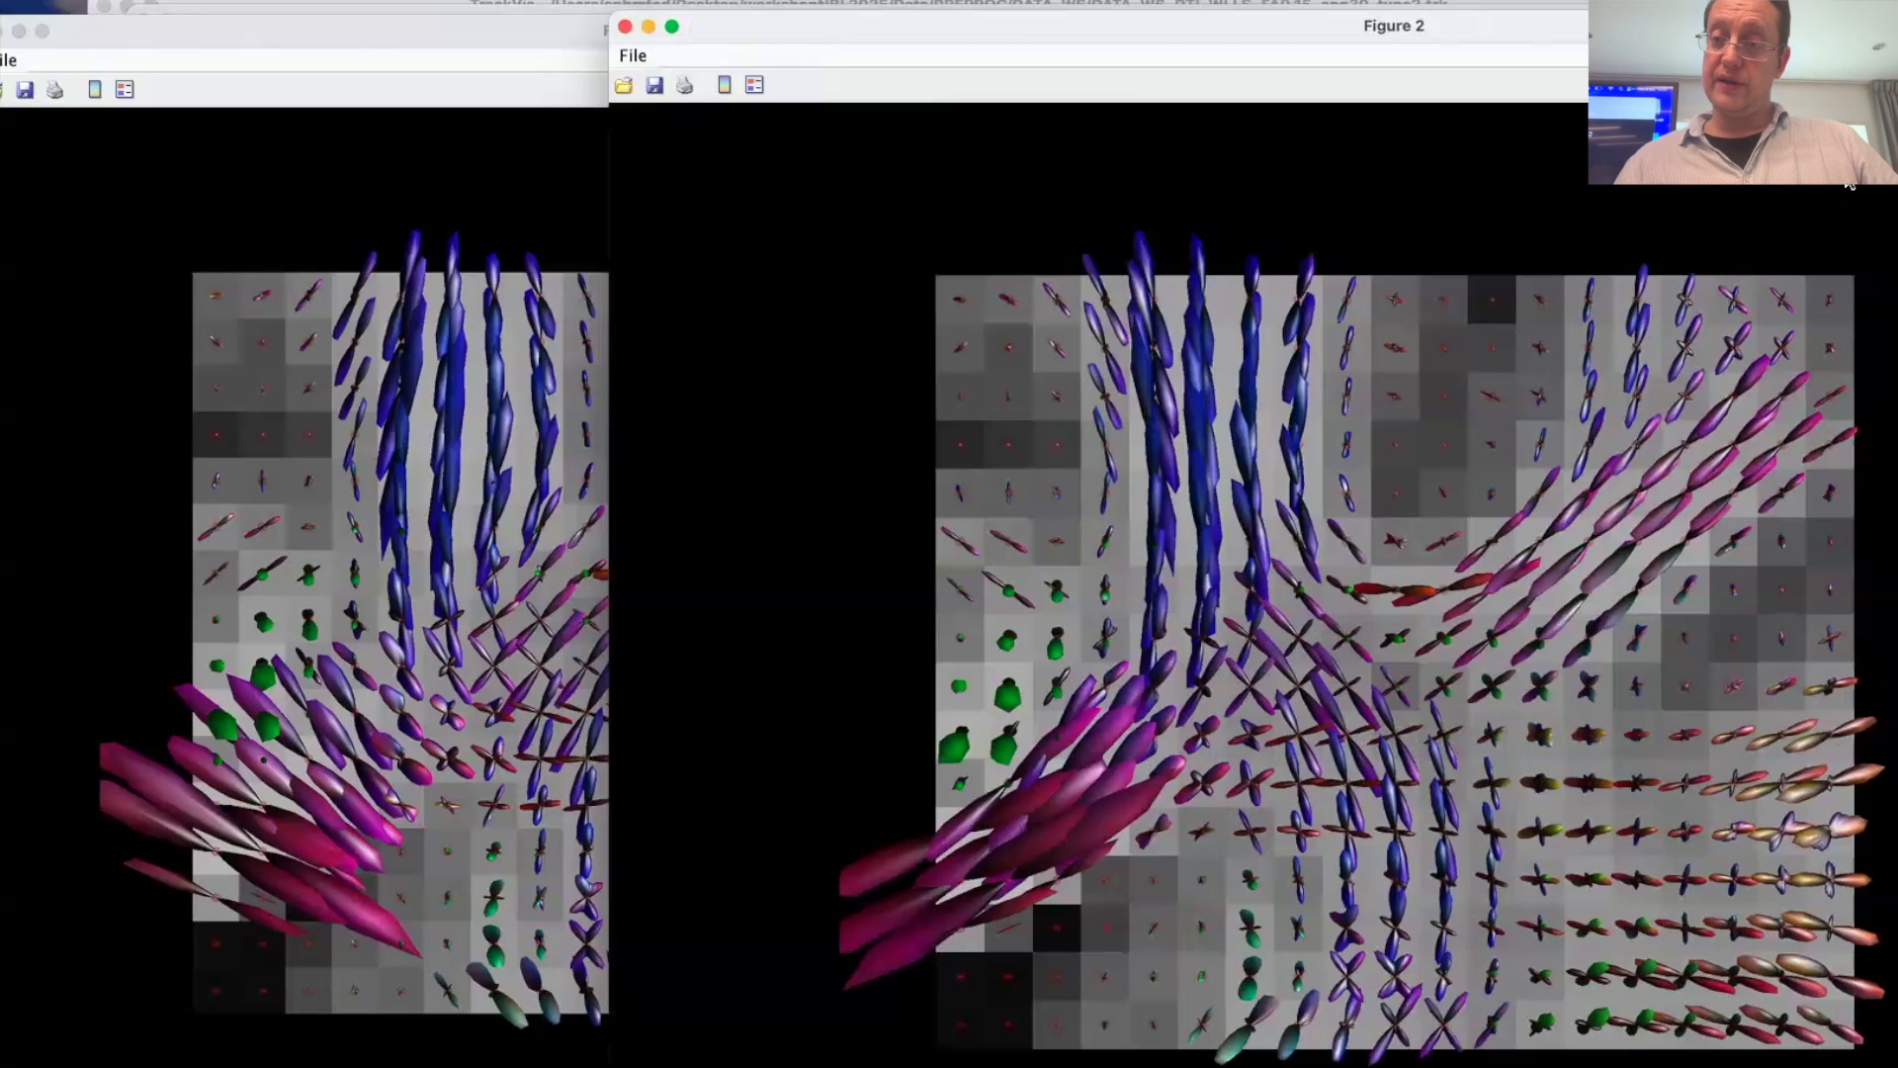
drag(1669, 483, 1157, 710)
drag(1068, 761, 995, 745)
drag(1110, 728, 1782, 529)
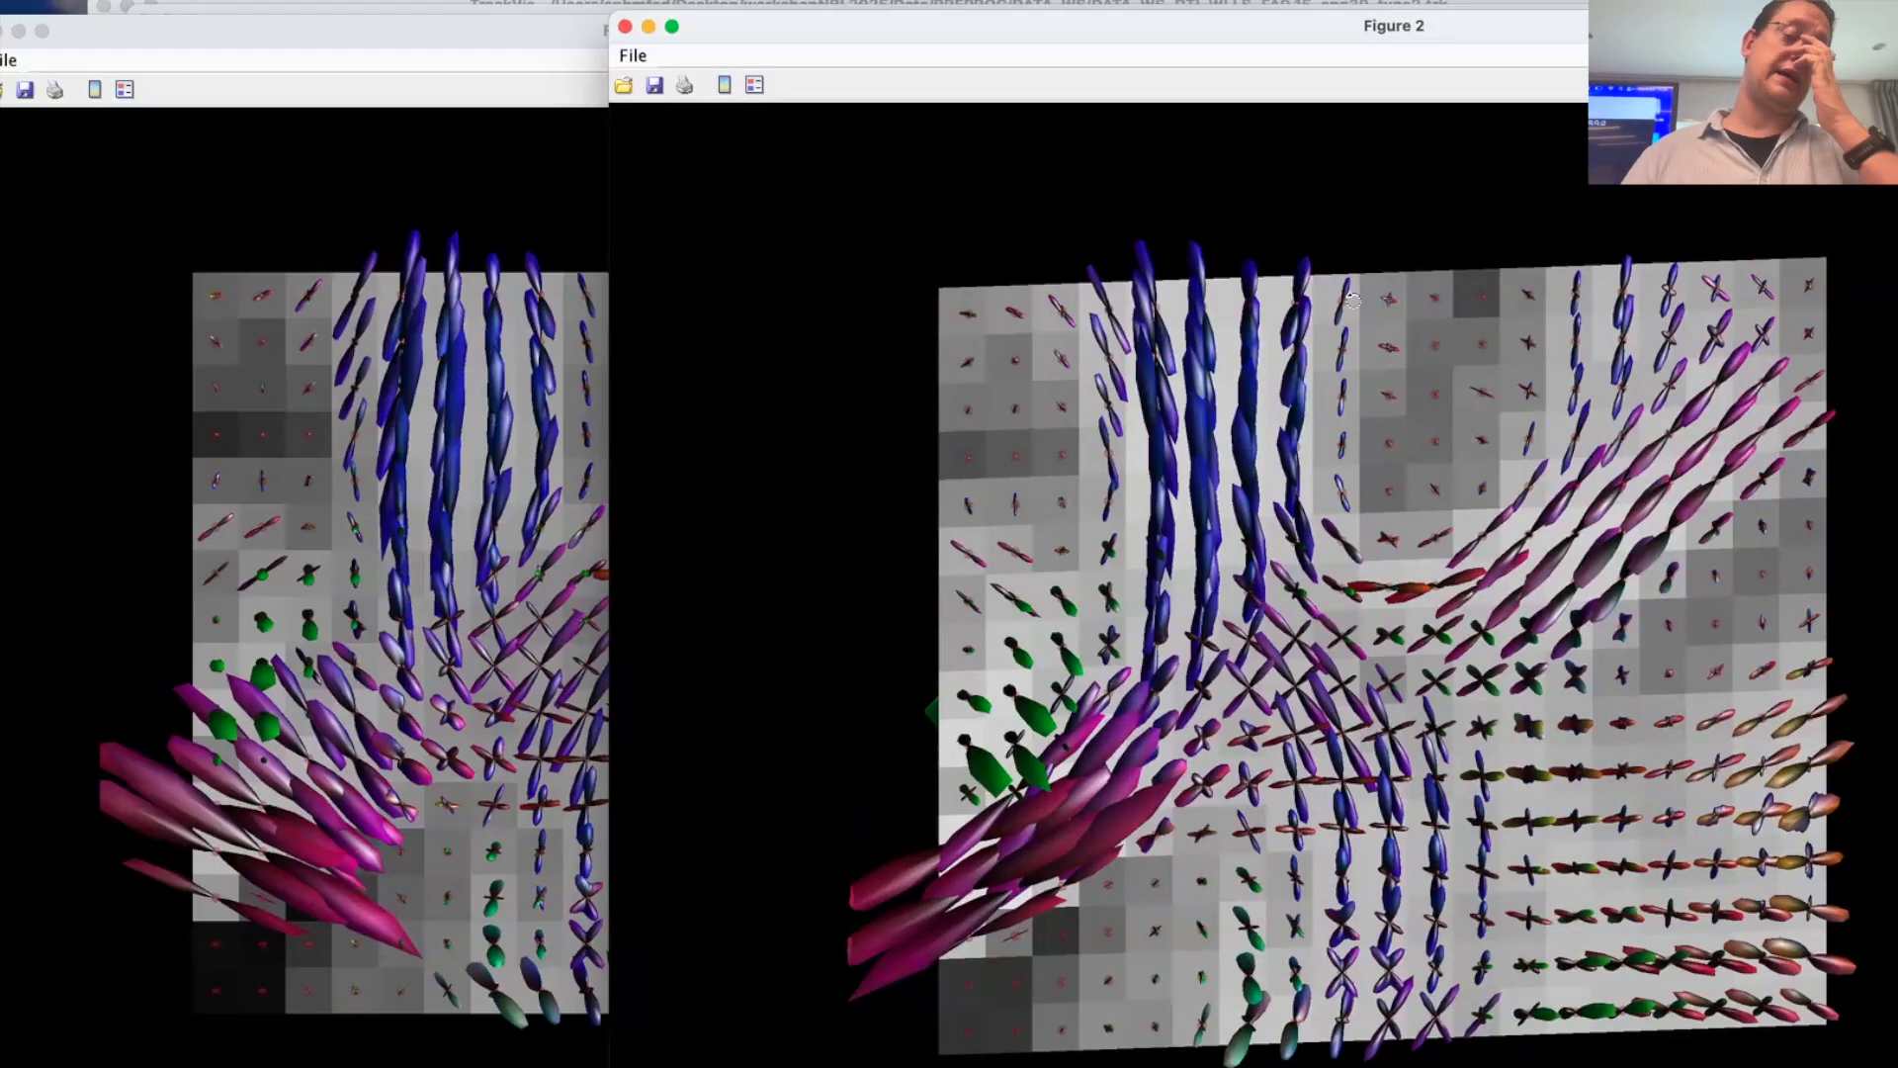
Step: Close both fODF figures to return to the calibration window
click(625, 26)
drag(143, 39, 518, 223)
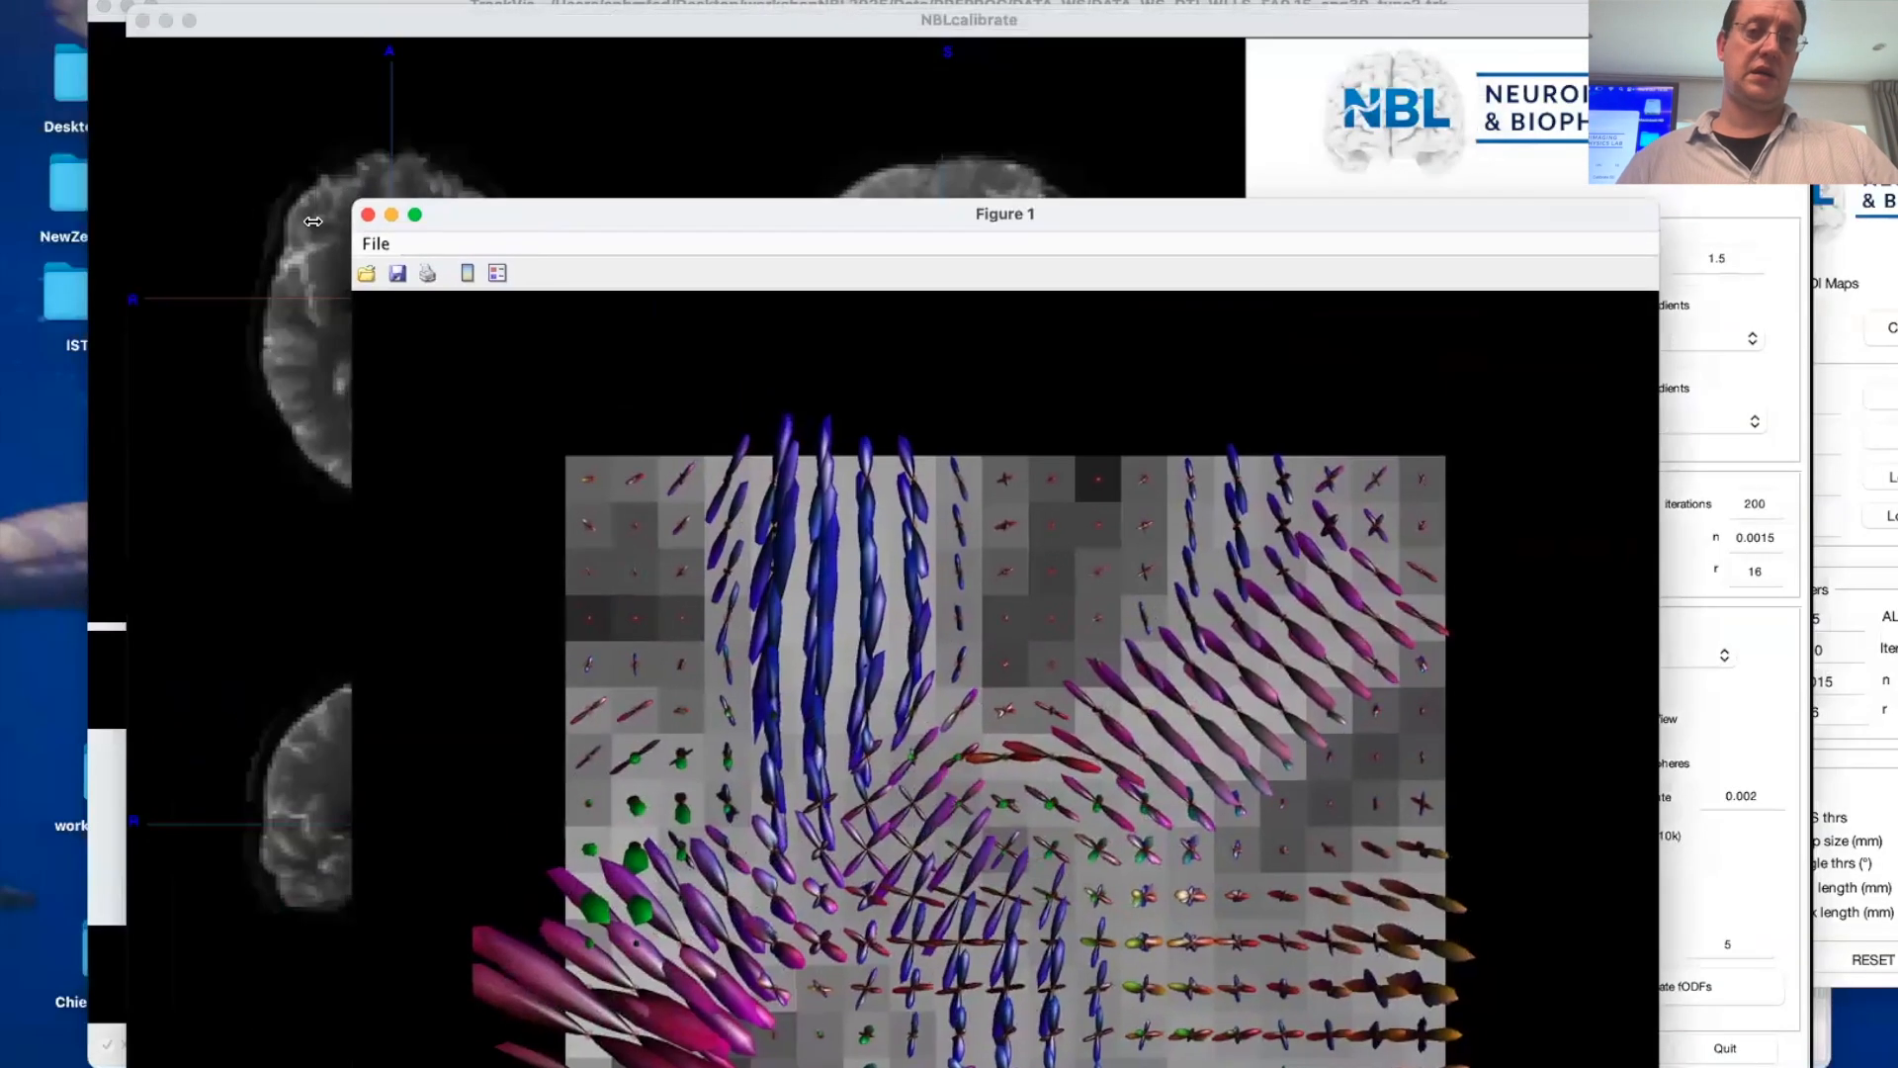
click(368, 215)
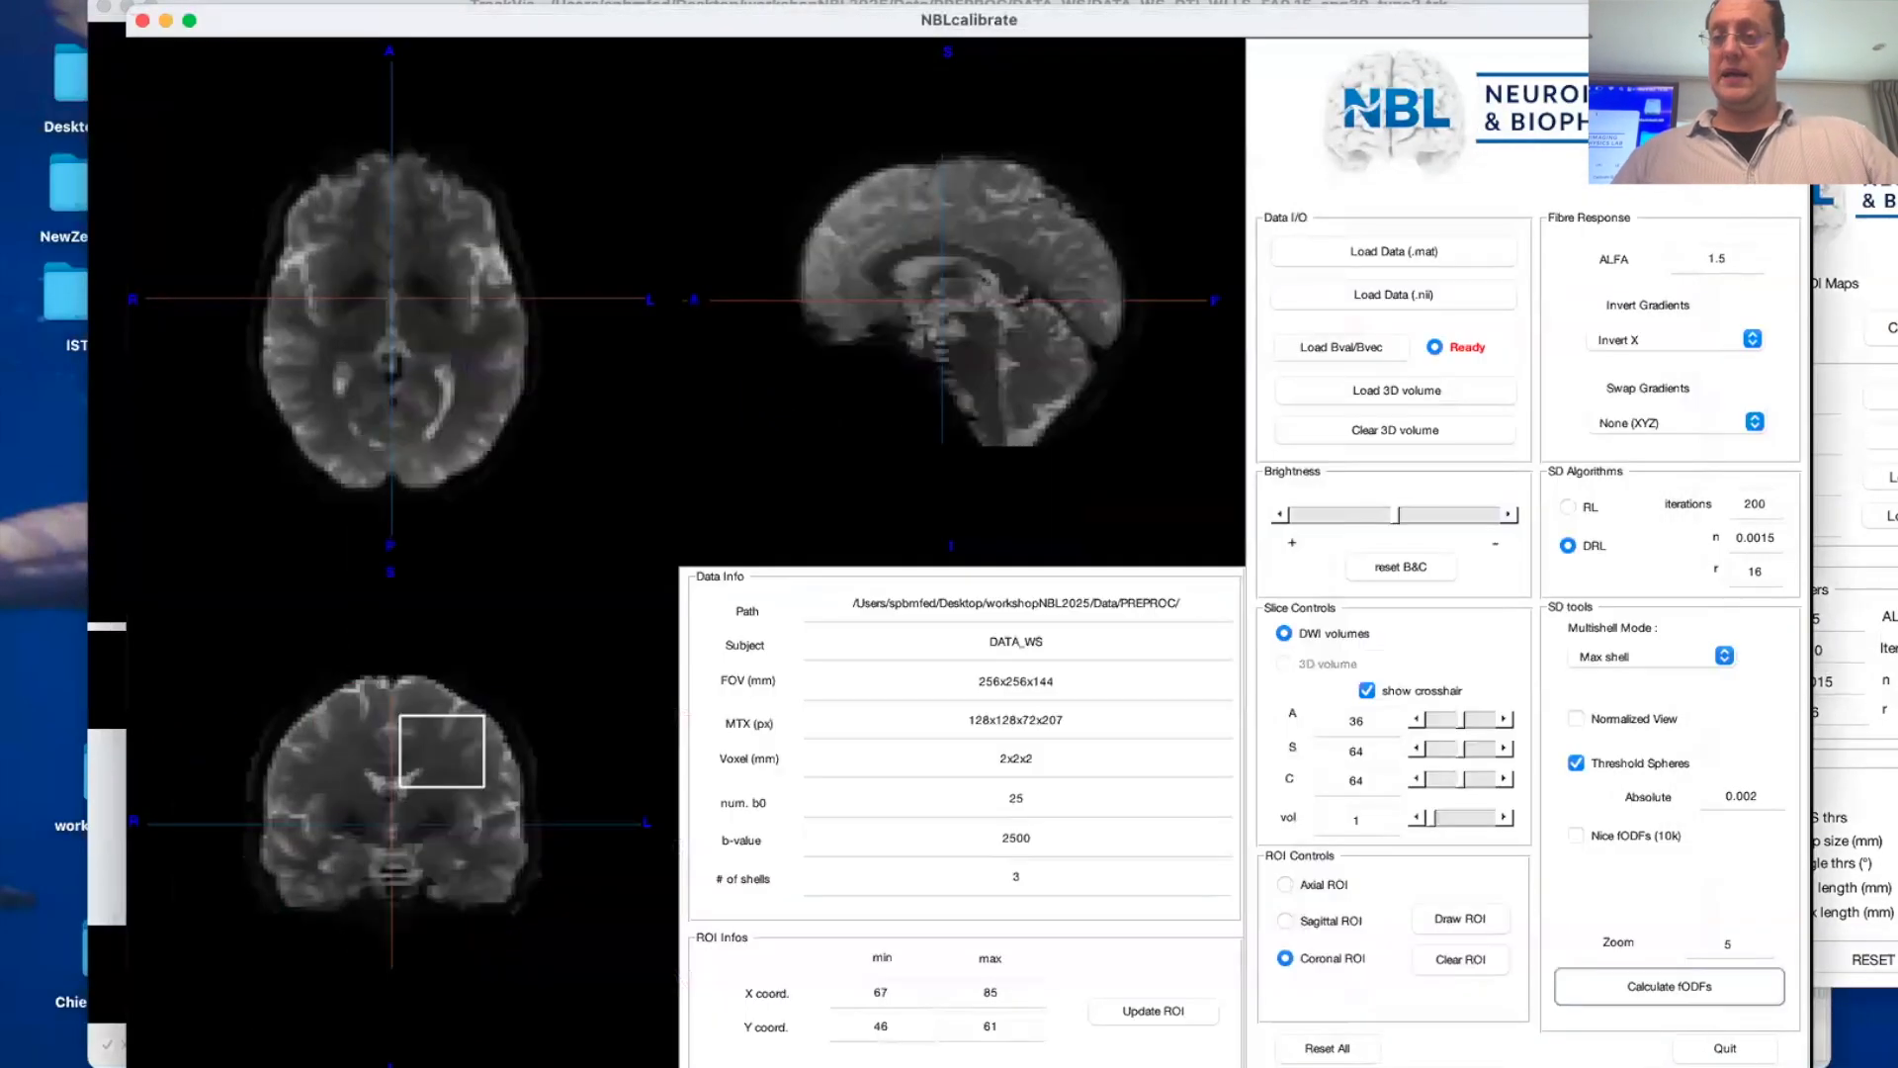
Step: Switch to the StarTrack window and open the choices for the deterministic tractography algorithm
key(super+grave)
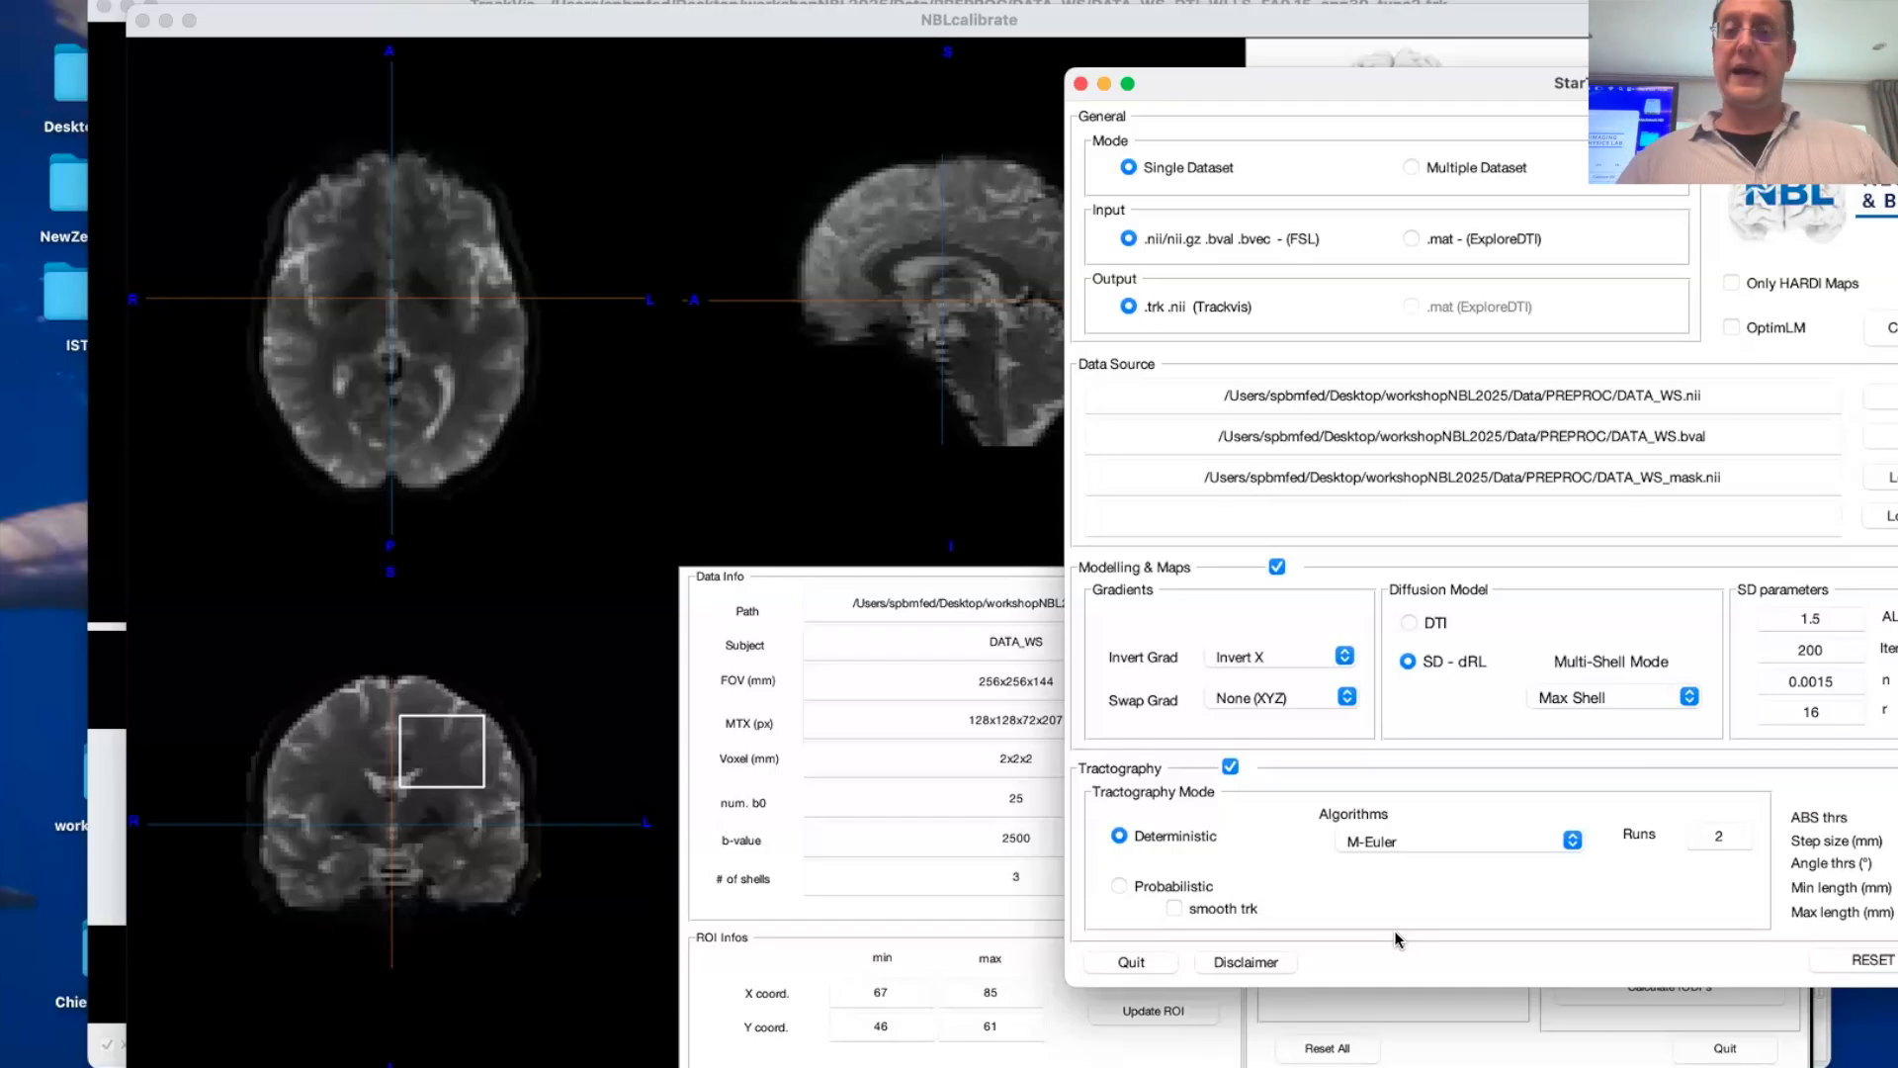
click(1434, 841)
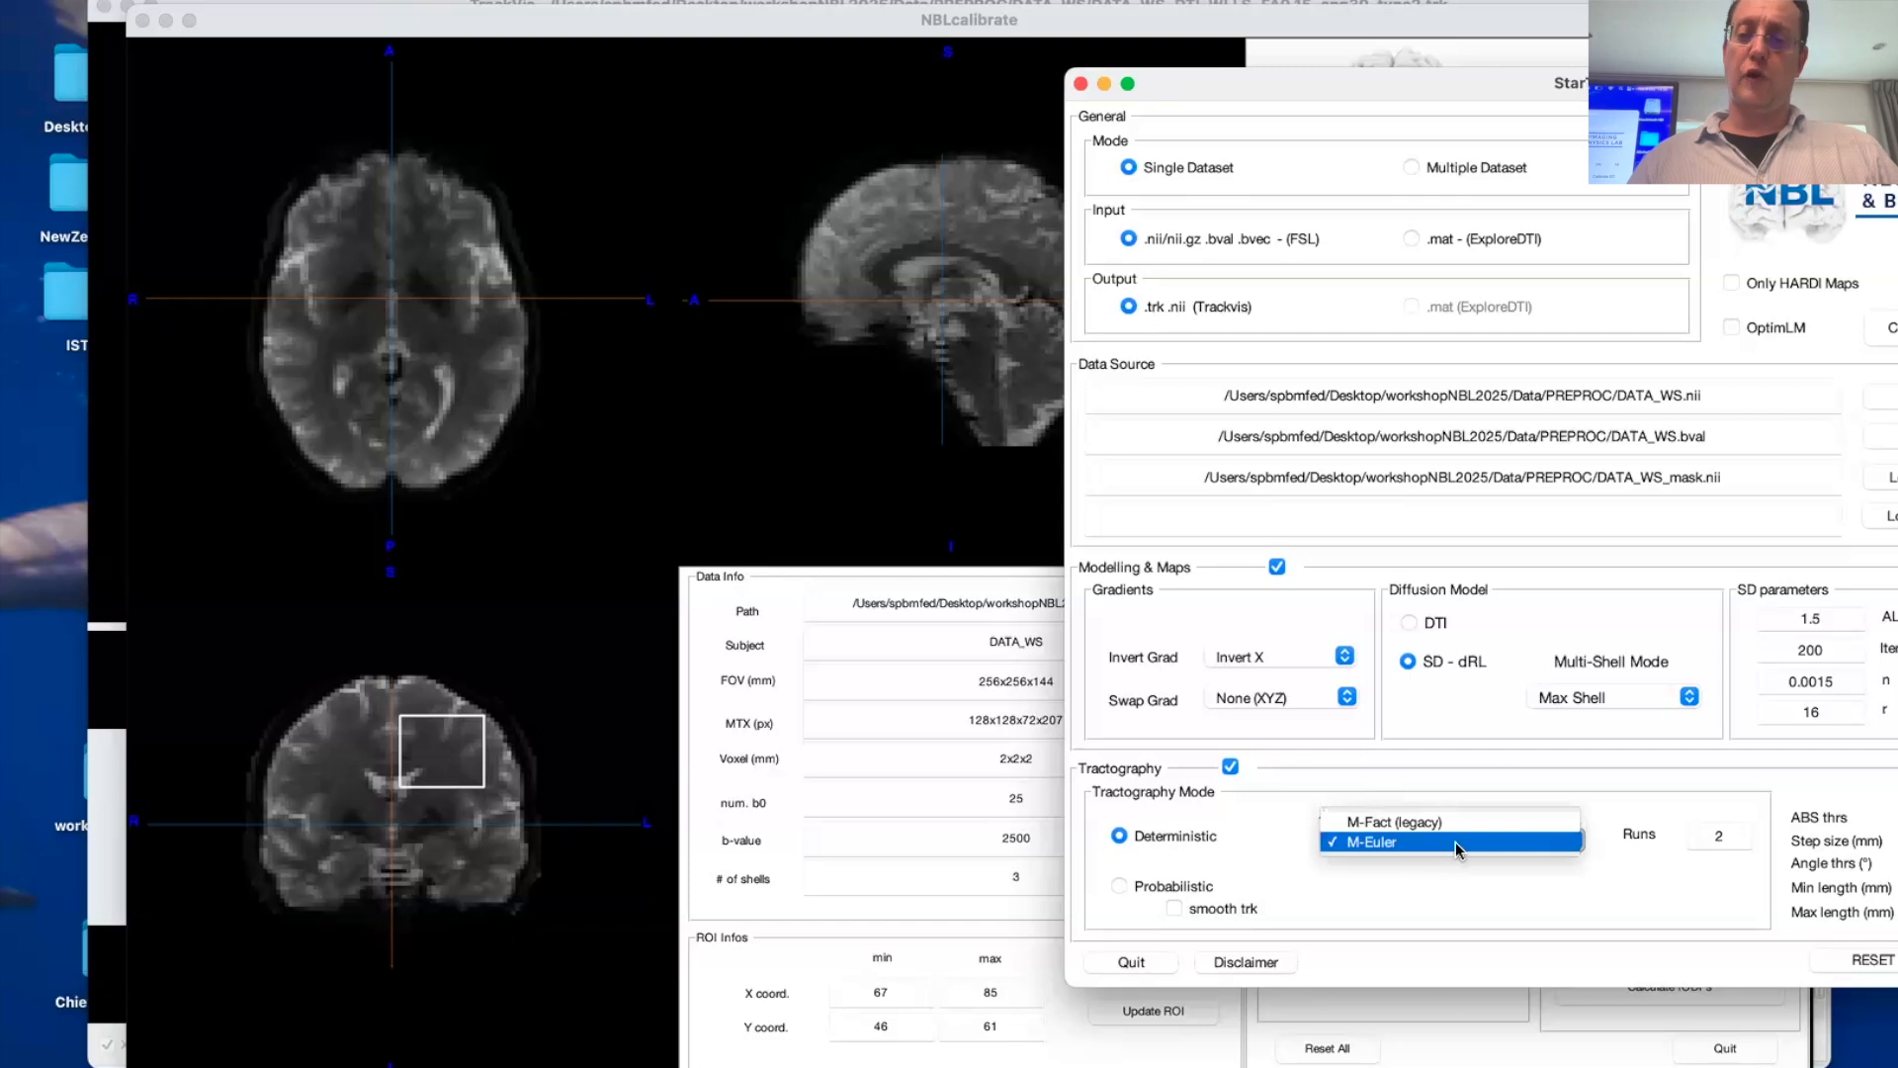